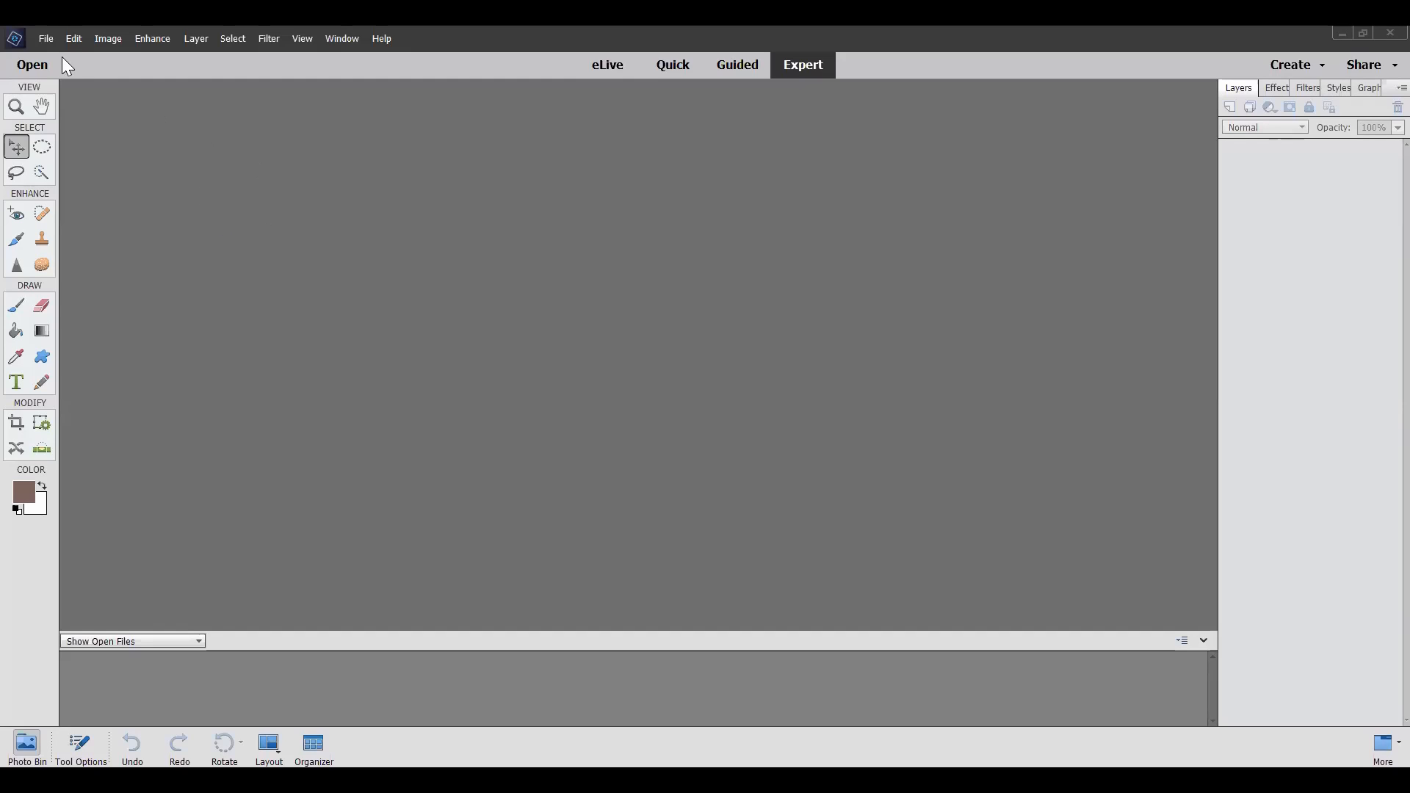
Open the GirlWithcurl photo from the zoomphoto folder.
{"action": "left_click", "coordinate": [46, 37]}
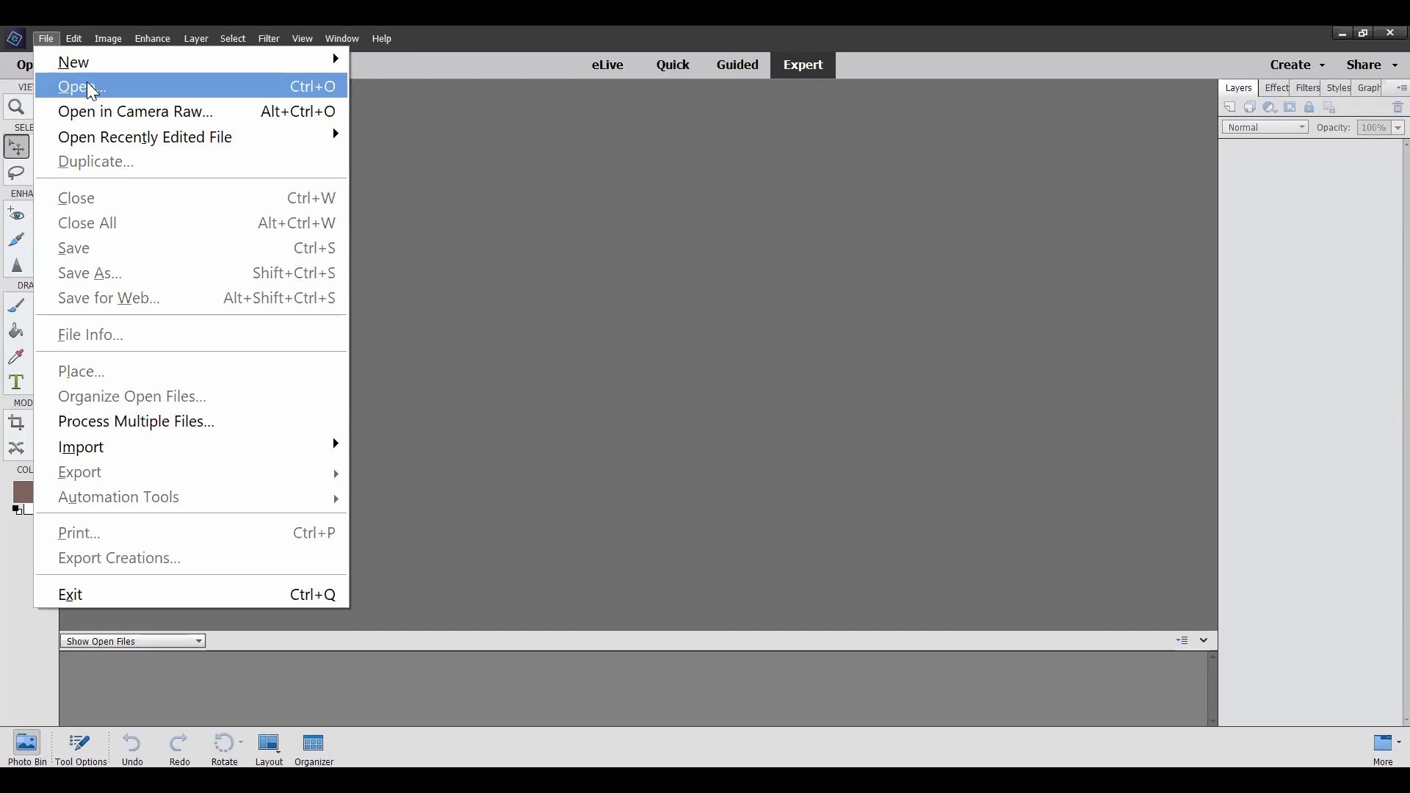
{"action": "left_click", "coordinate": [88, 85]}
{"action": "scroll", "coordinate": [774, 360], "scroll_direction": "down", "scroll_amount": 3}
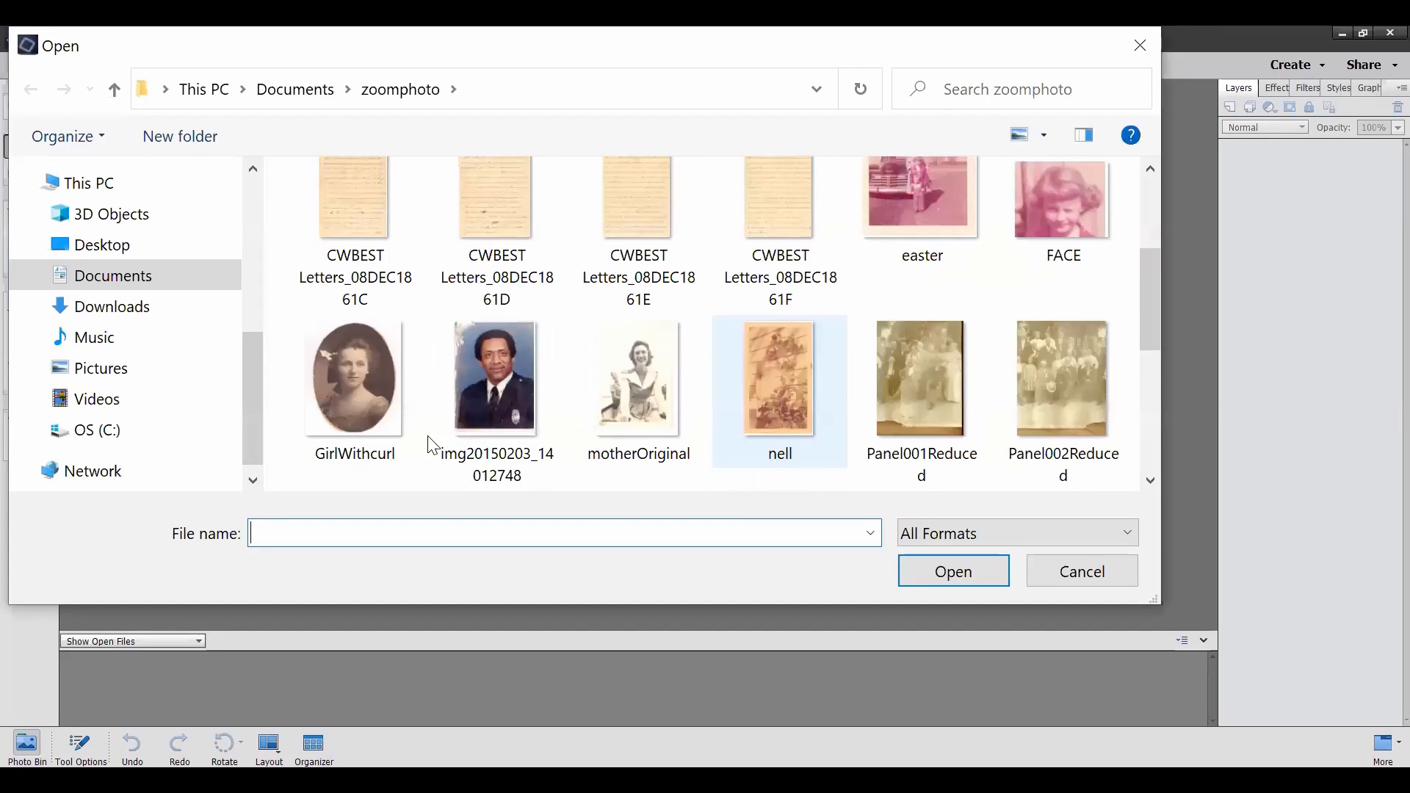
{"action": "left_click", "coordinate": [334, 353]}
{"action": "left_click", "coordinate": [952, 579]}
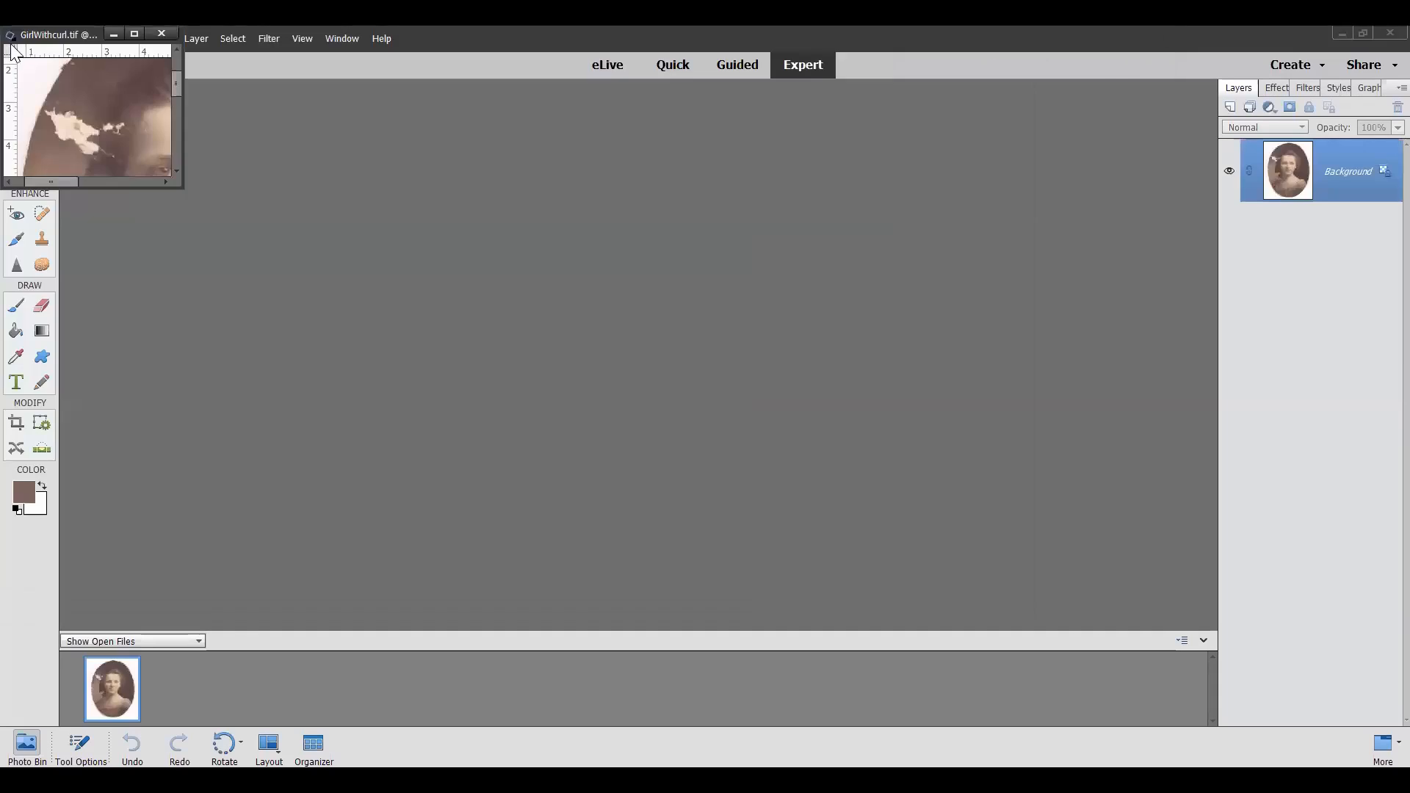
Move the floating photo window into the workspace and enlarge it until the whole oval portrait fits.
{"action": "left_click_drag", "start_coordinate": [50, 37], "coordinate": [752, 125]}
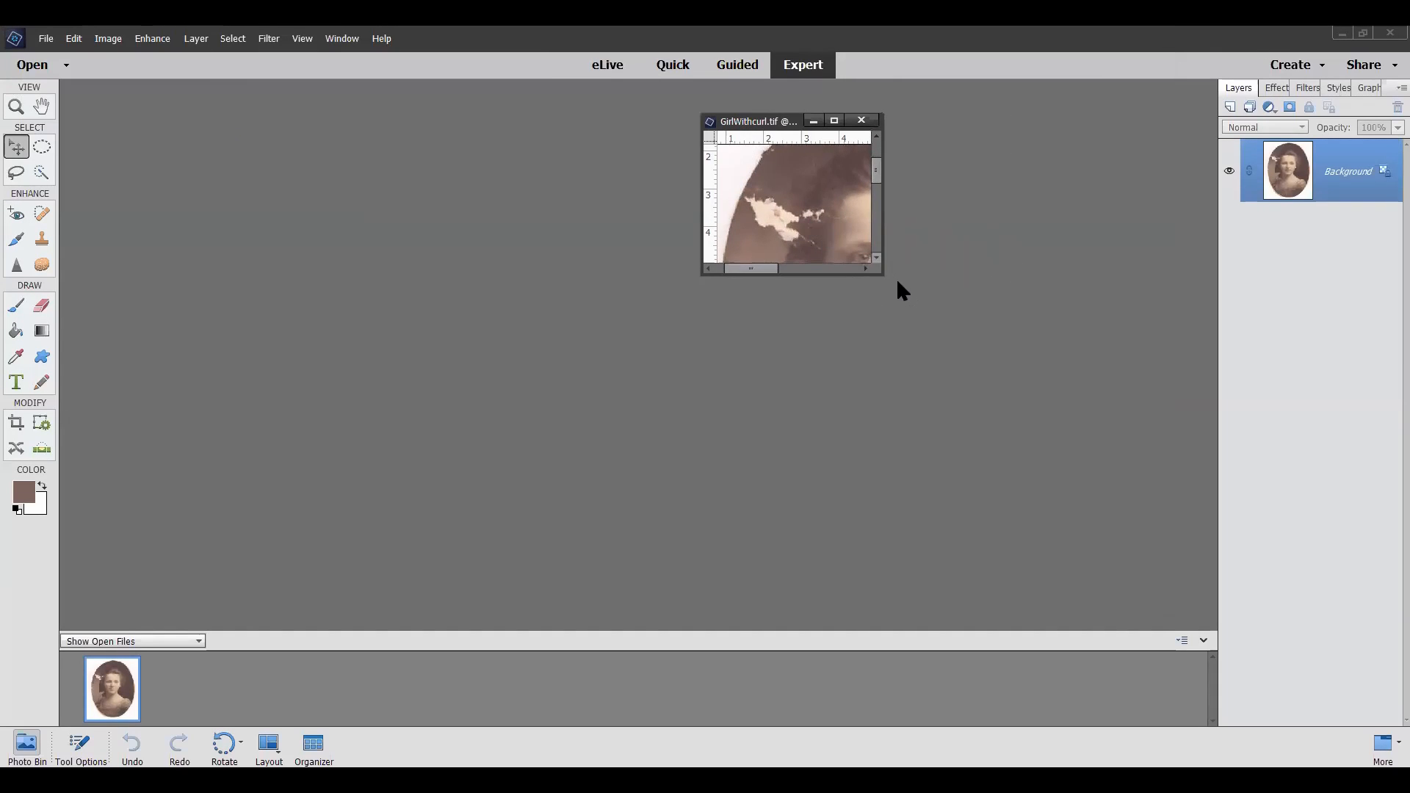
{"action": "left_click_drag", "start_coordinate": [882, 271], "coordinate": [1190, 698]}
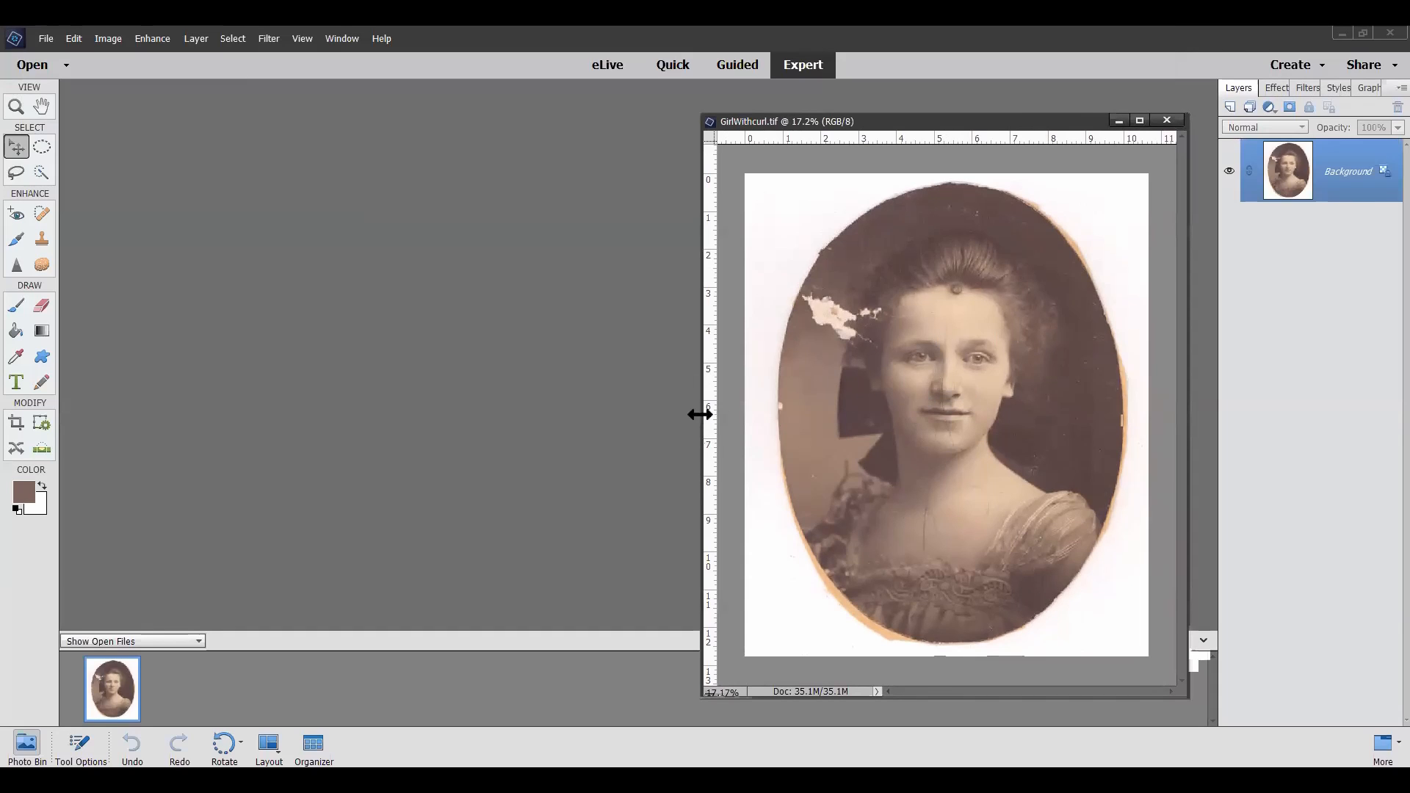
{"action": "left_click_drag", "start_coordinate": [699, 416], "coordinate": [464, 436]}
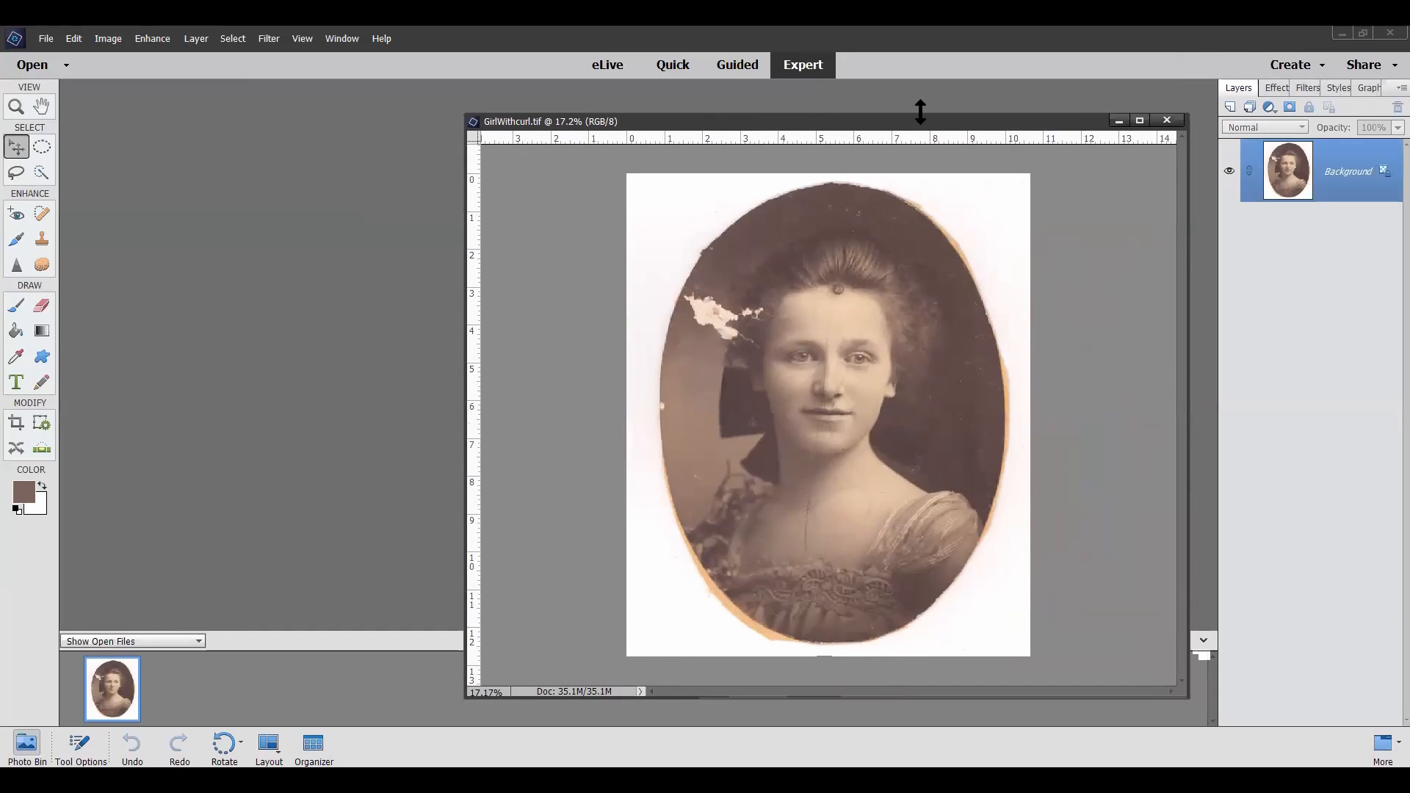
{"action": "left_click_drag", "start_coordinate": [920, 111], "coordinate": [920, 98]}
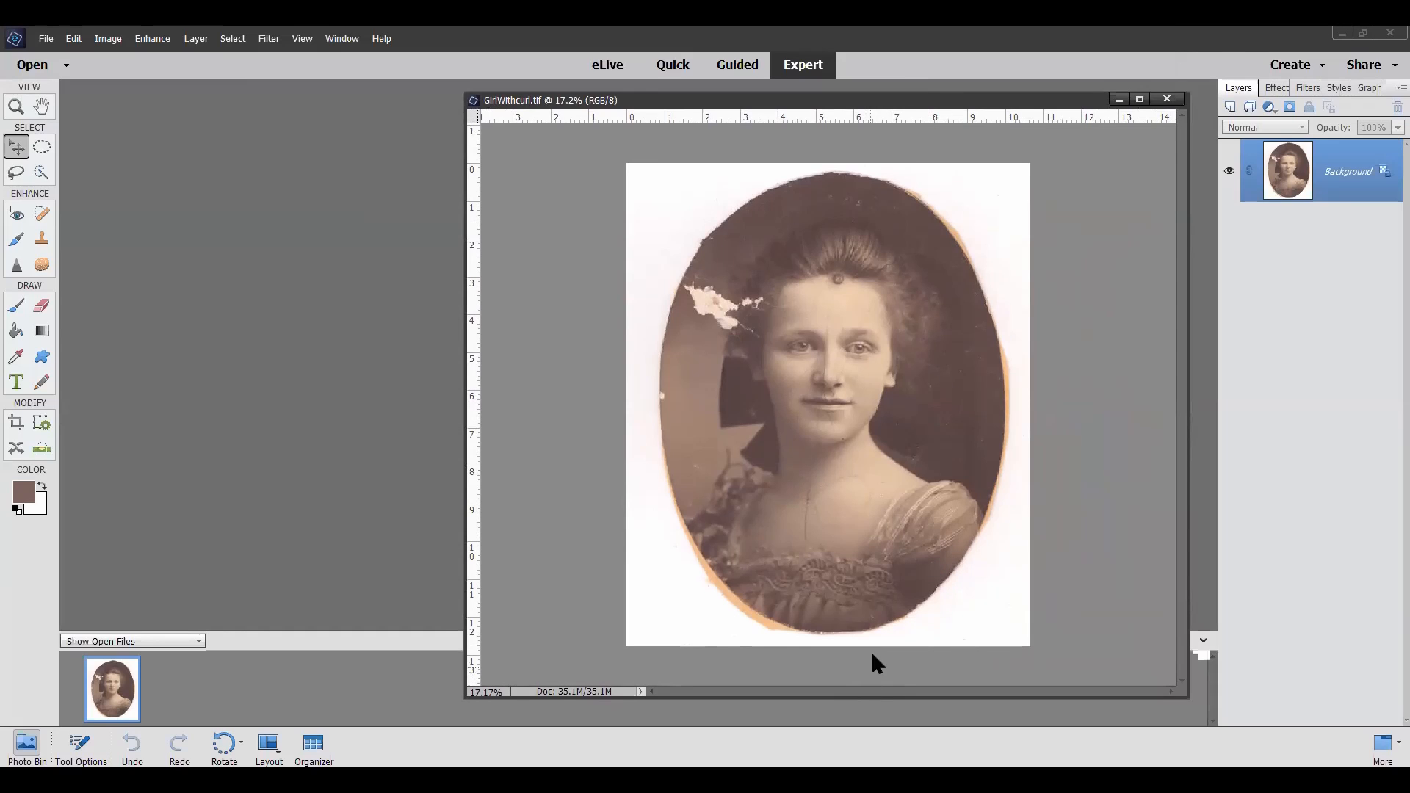
Examine the portrait's face up close for cracks, spots and the torn patch beside the hair.
{"action": "scroll", "coordinate": [832, 272], "scroll_direction": "up", "scroll_amount": 2}
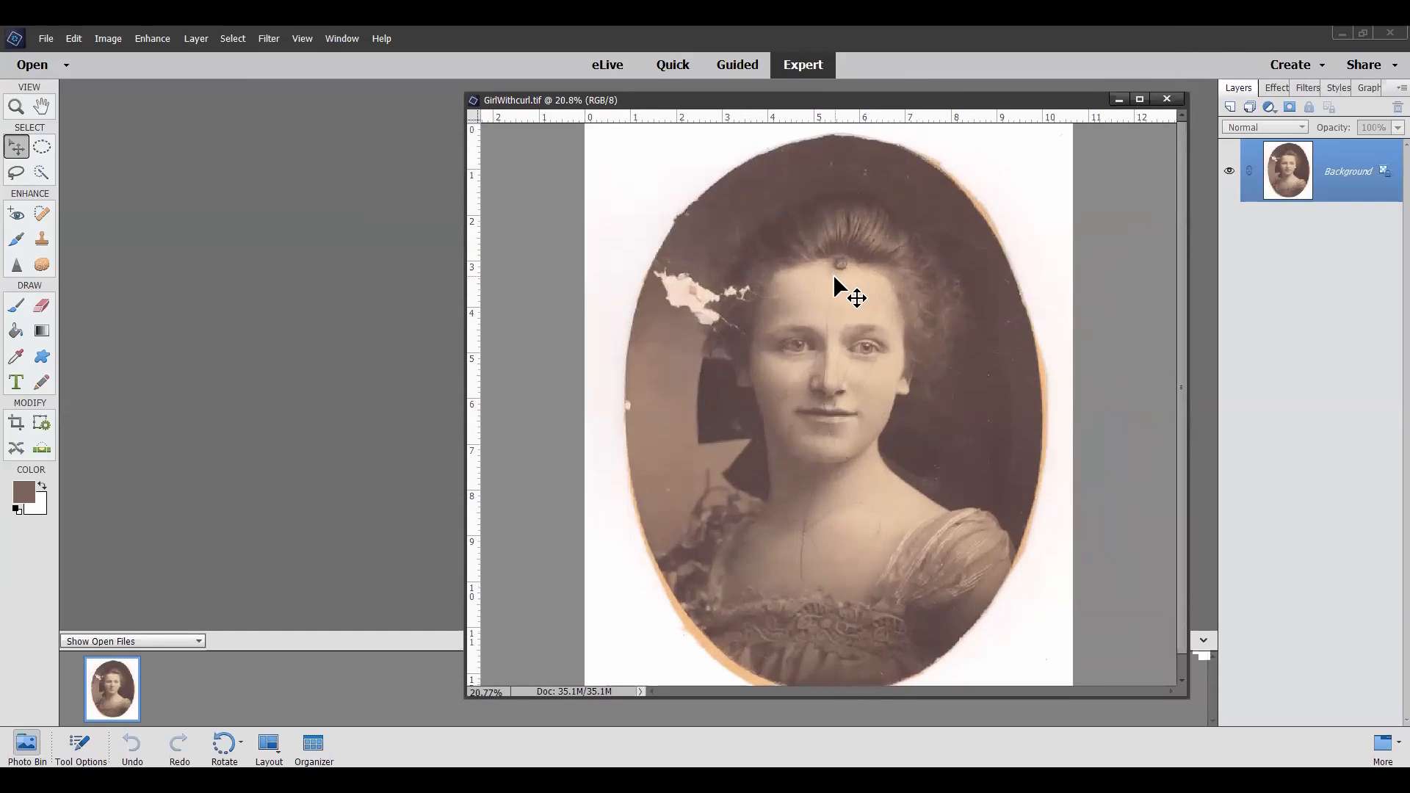
{"action": "scroll", "coordinate": [835, 277], "scroll_direction": "up", "scroll_amount": 2}
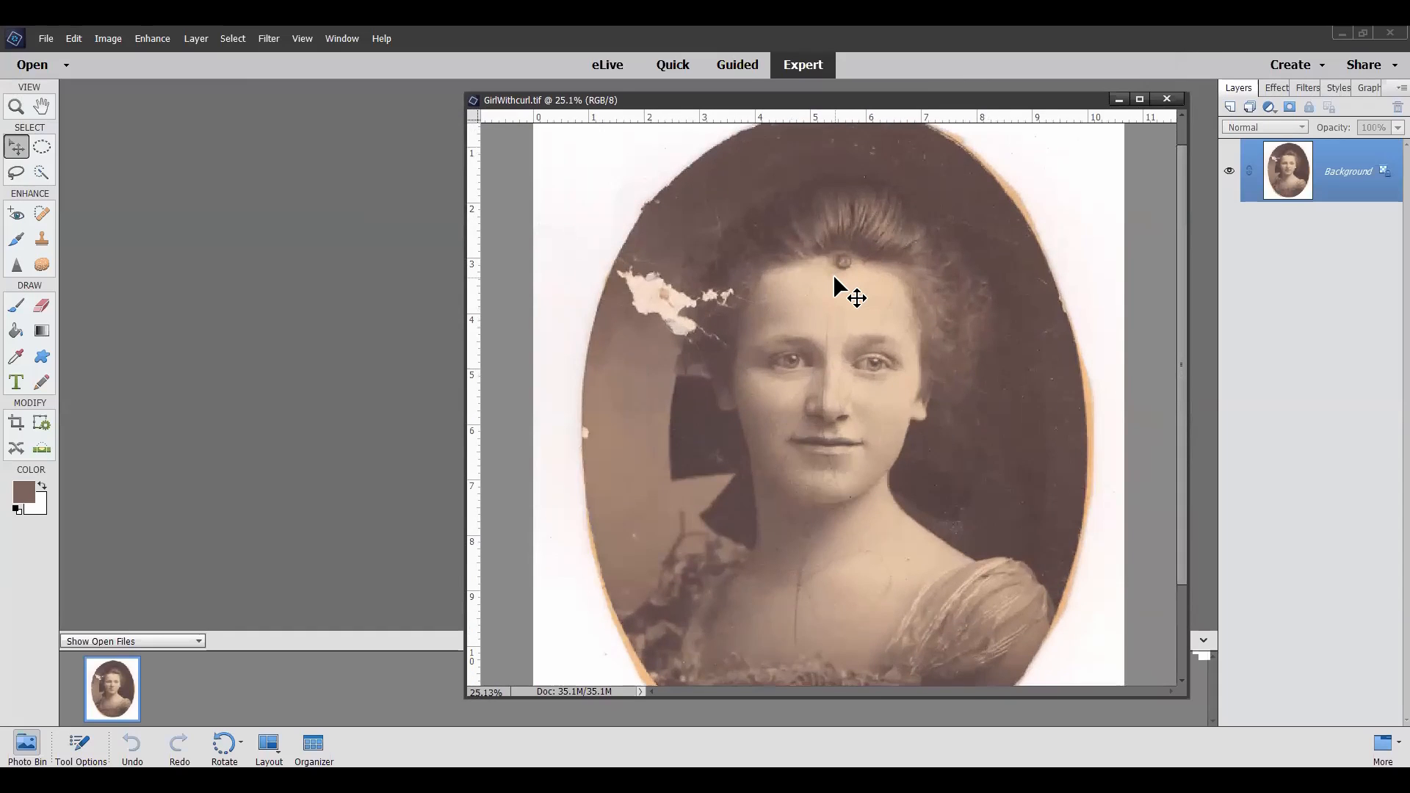
{"action": "scroll", "coordinate": [834, 280], "scroll_direction": "up", "scroll_amount": 4}
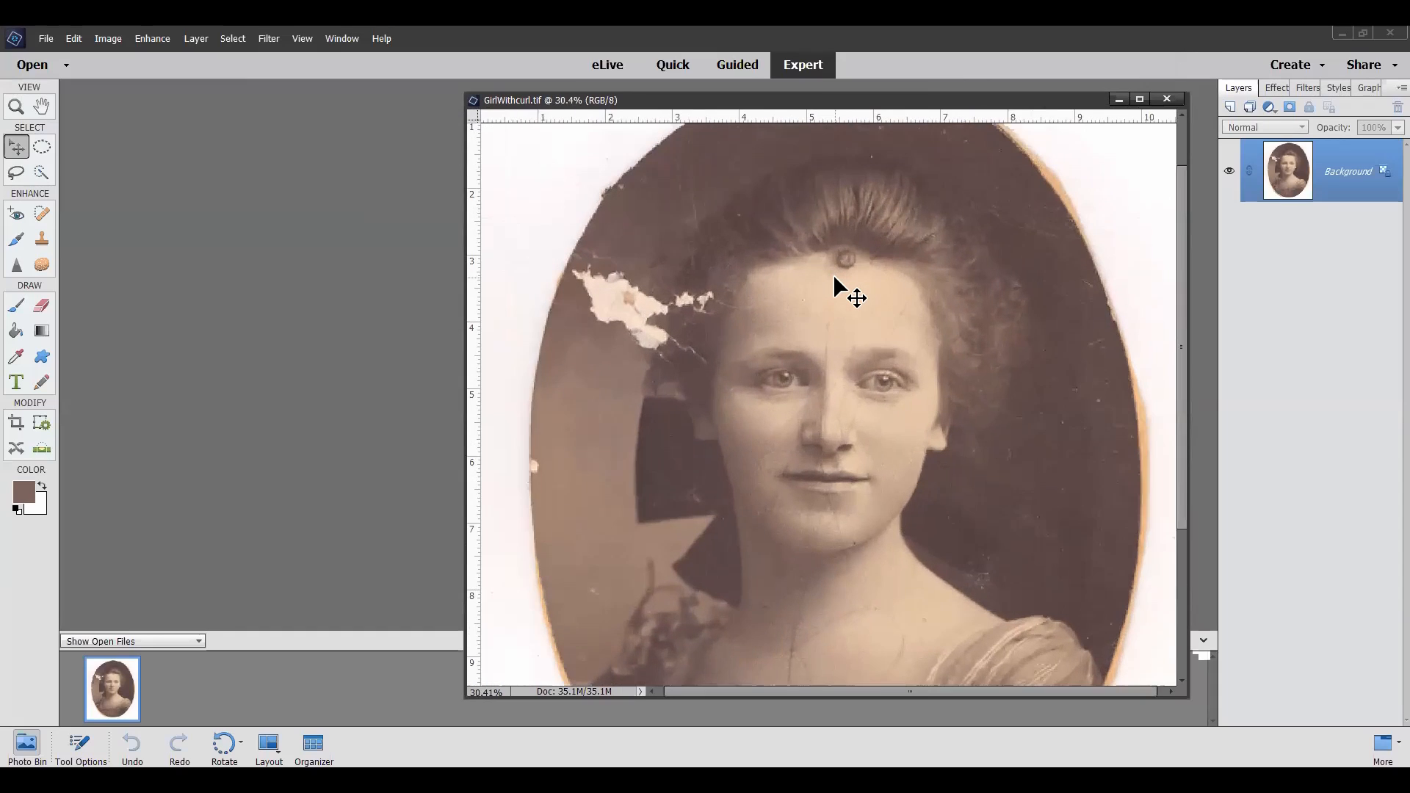
{"action": "scroll", "coordinate": [835, 279], "scroll_direction": "up", "scroll_amount": 1}
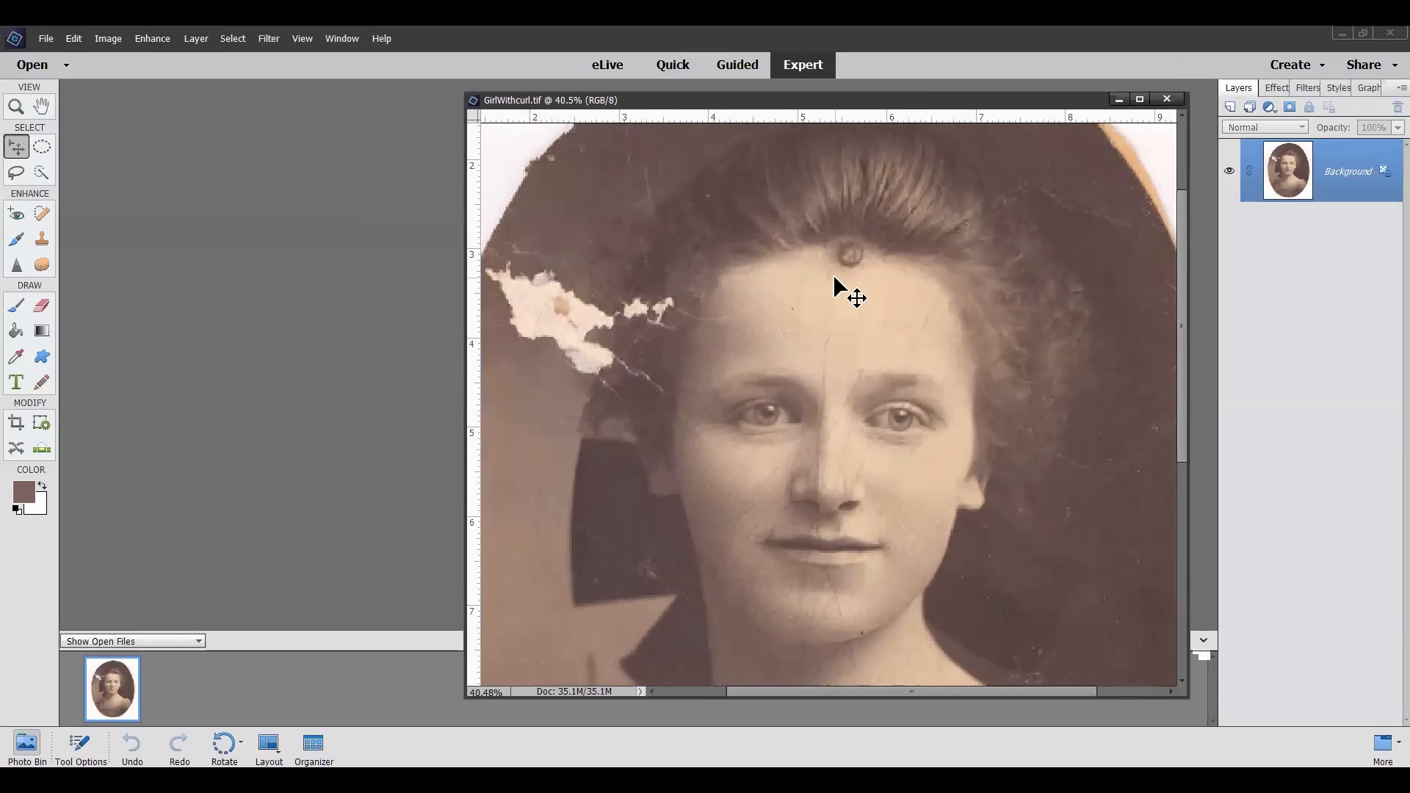
{"action": "scroll", "coordinate": [832, 274], "scroll_direction": "up", "scroll_amount": 1}
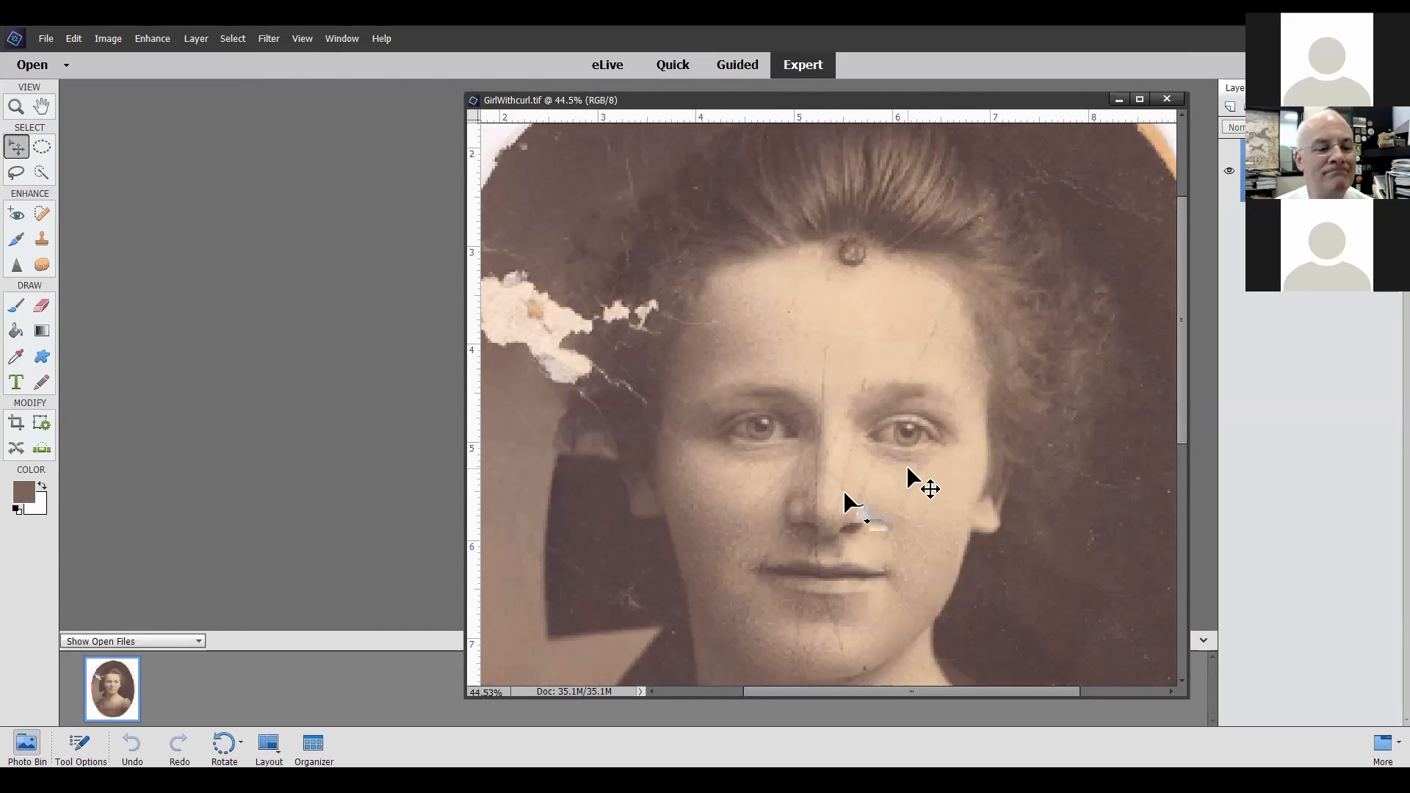
{"action": "scroll", "coordinate": [910, 481], "scroll_direction": "up", "scroll_amount": 1}
{"action": "scroll", "coordinate": [910, 473], "scroll_direction": "up", "scroll_amount": 2}
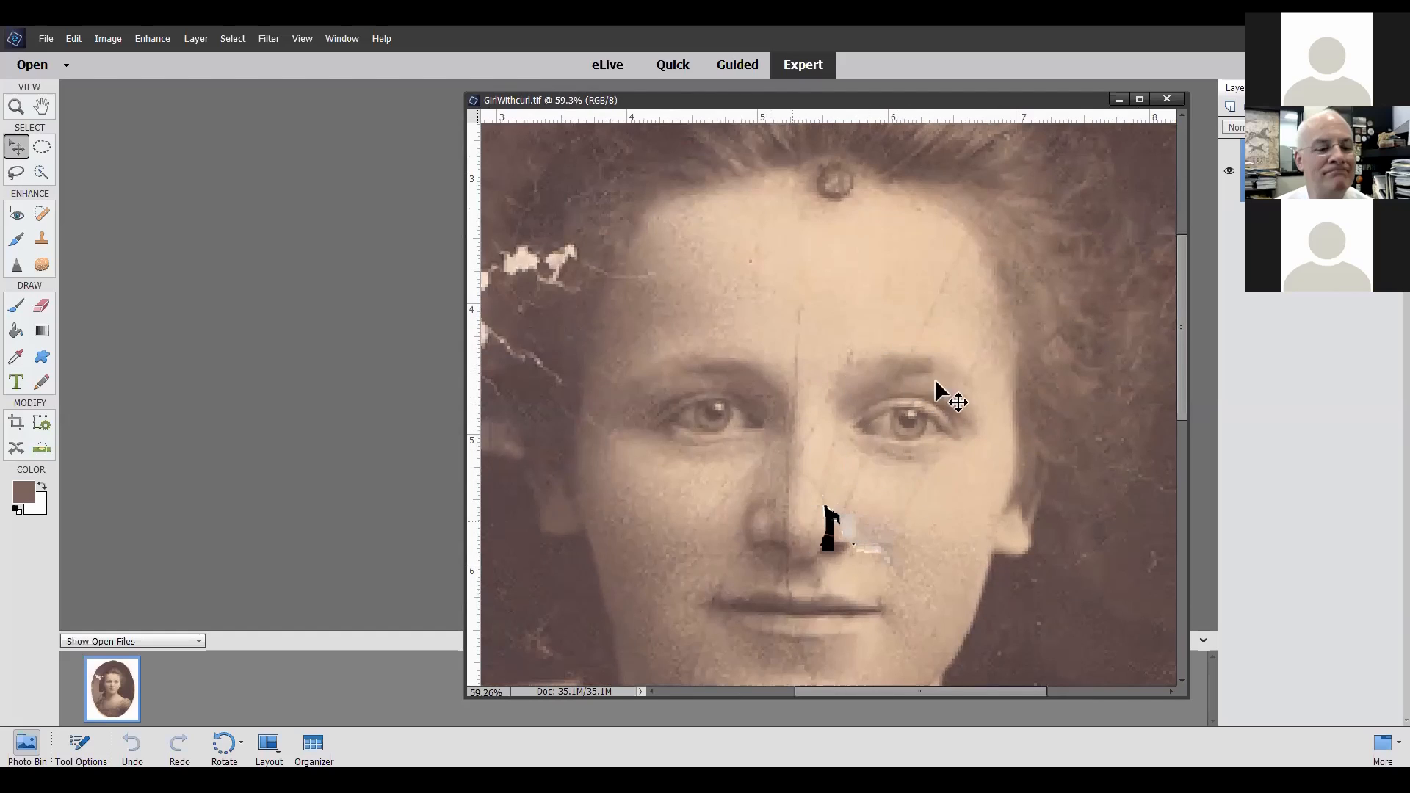
{"action": "scroll", "coordinate": [856, 336], "scroll_direction": "down", "scroll_amount": 2}
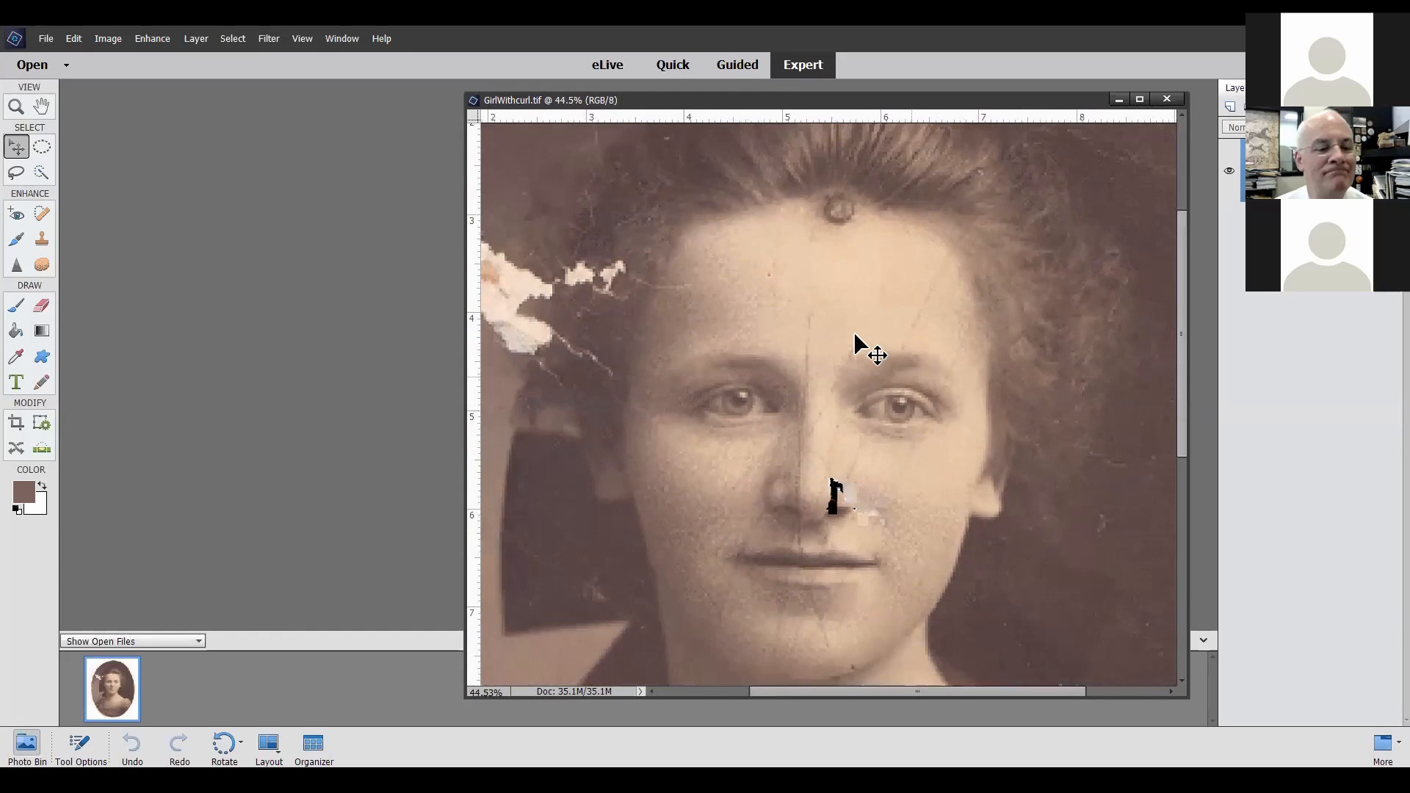
{"action": "scroll", "coordinate": [854, 334], "scroll_direction": "down", "scroll_amount": 3}
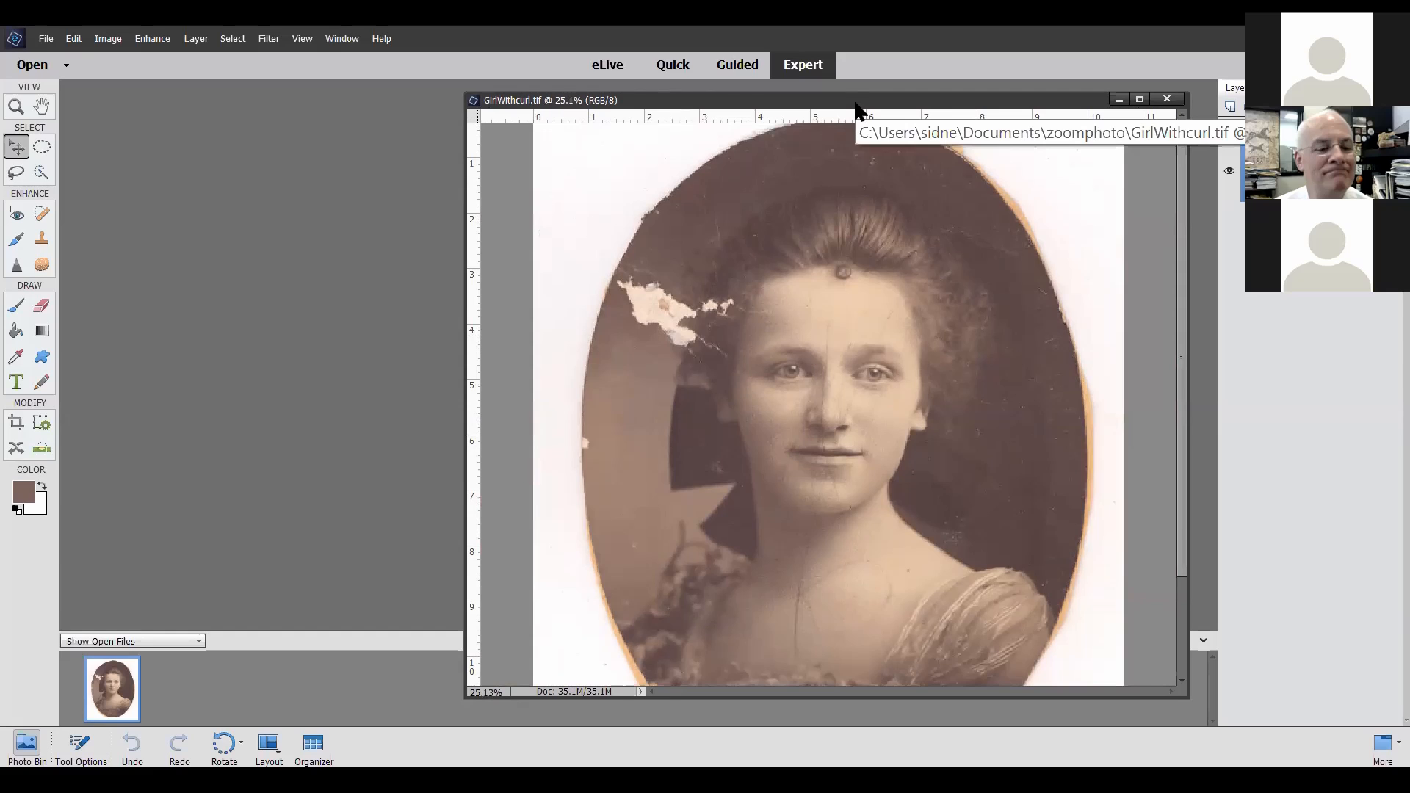
Reposition the photo window and inspect the damage on the face, neck and background at several magnifications.
{"action": "left_click_drag", "start_coordinate": [857, 104], "coordinate": [943, 109]}
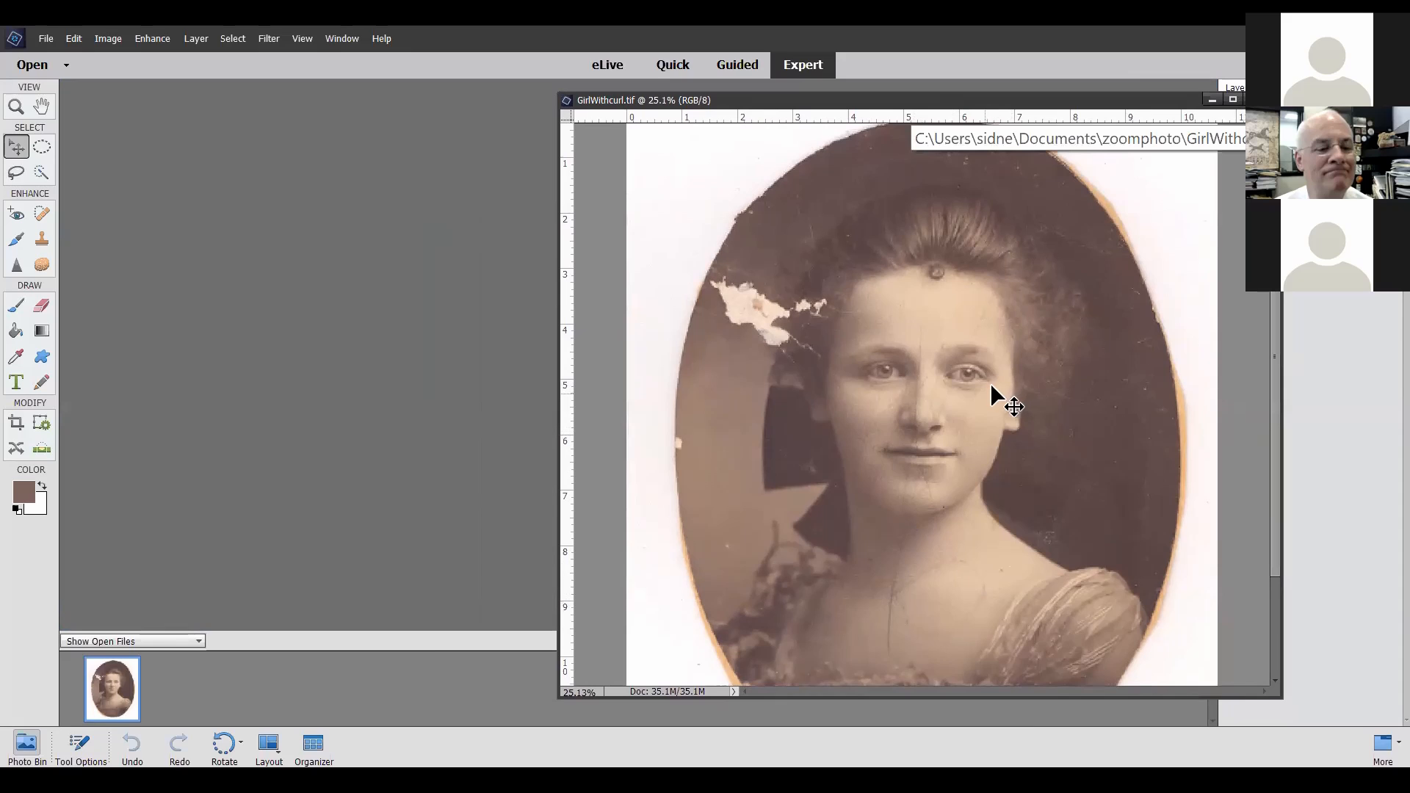
{"action": "scroll", "coordinate": [957, 588], "scroll_direction": "up", "scroll_amount": 1}
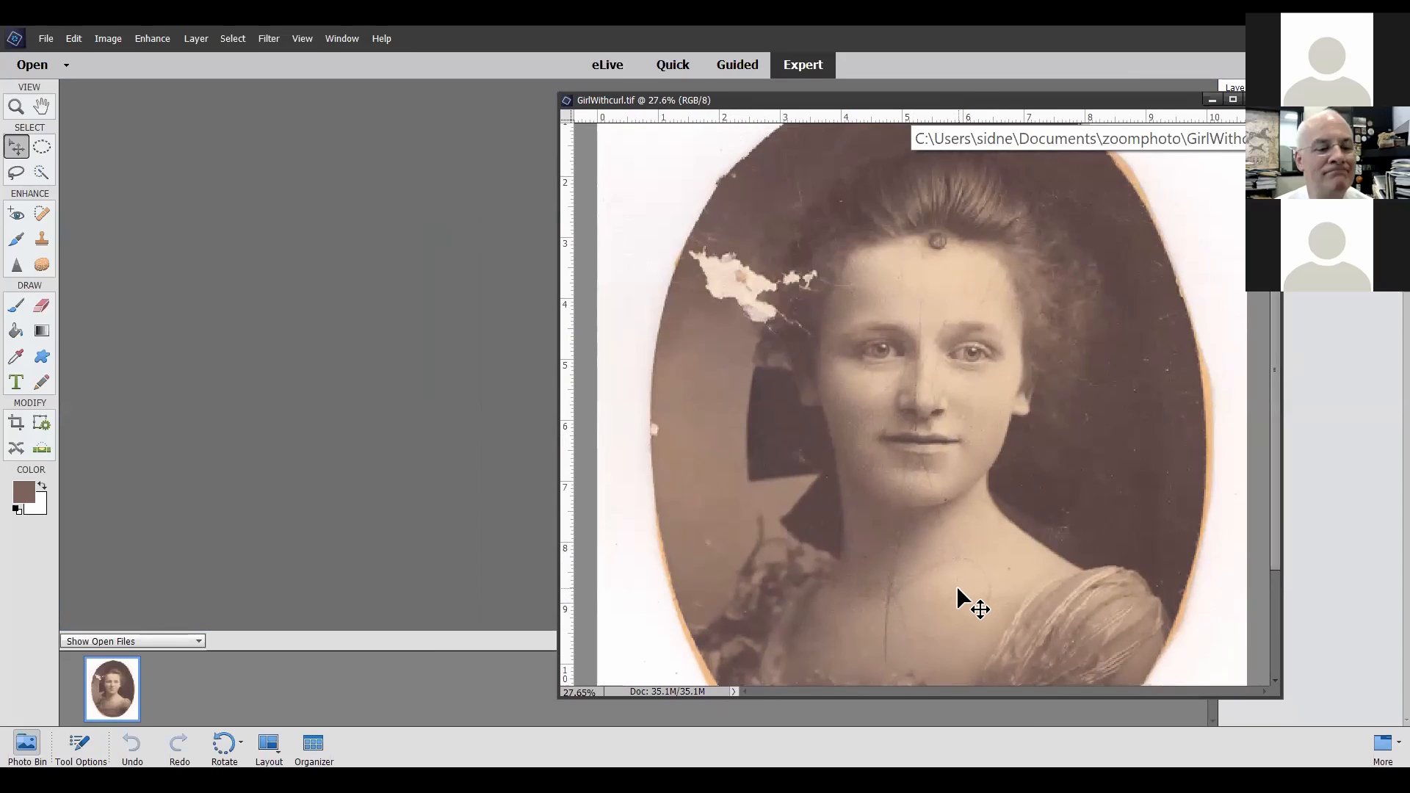
{"action": "scroll", "coordinate": [958, 590], "scroll_direction": "up", "scroll_amount": 1}
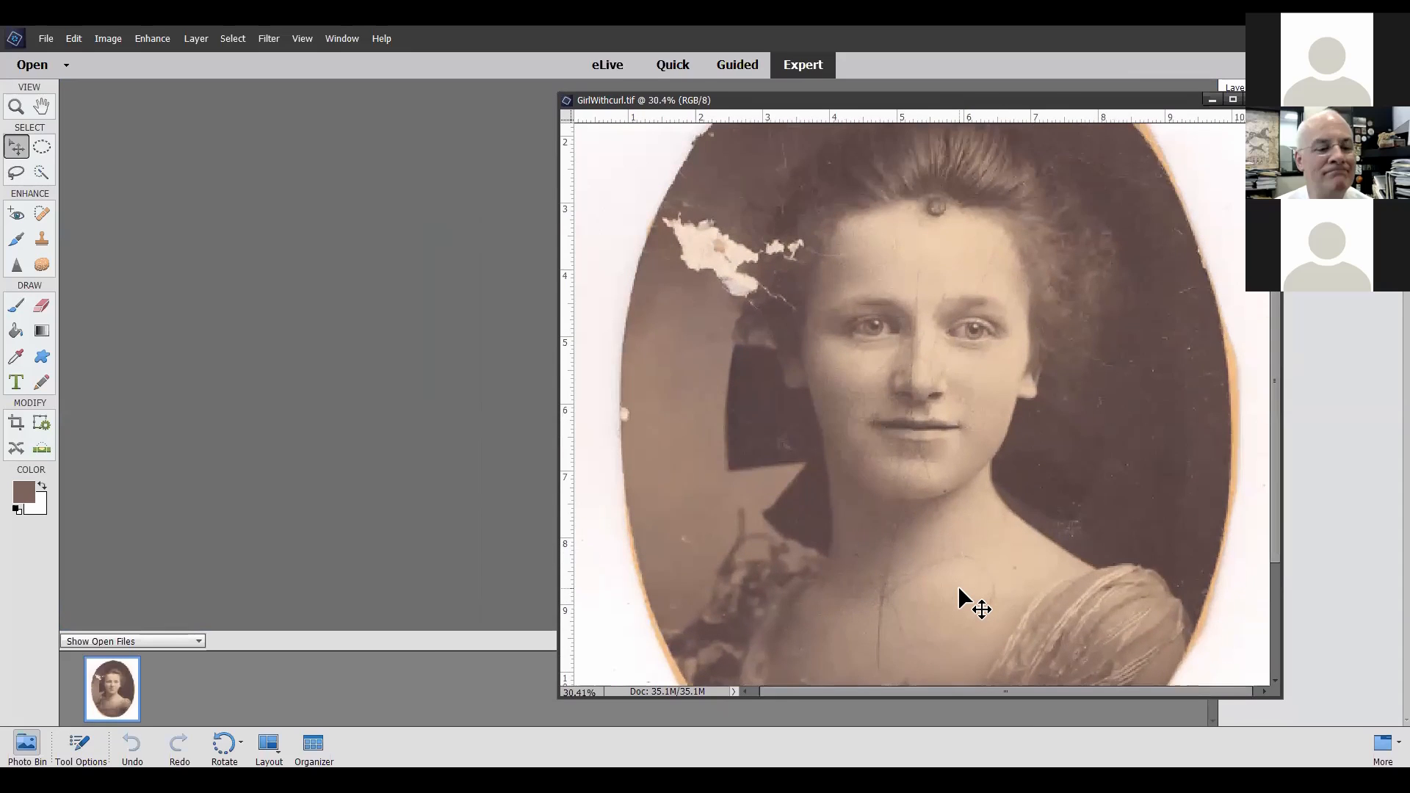
{"action": "scroll", "coordinate": [958, 588], "scroll_direction": "up", "scroll_amount": 1}
{"action": "scroll", "coordinate": [957, 588], "scroll_direction": "up", "scroll_amount": 1}
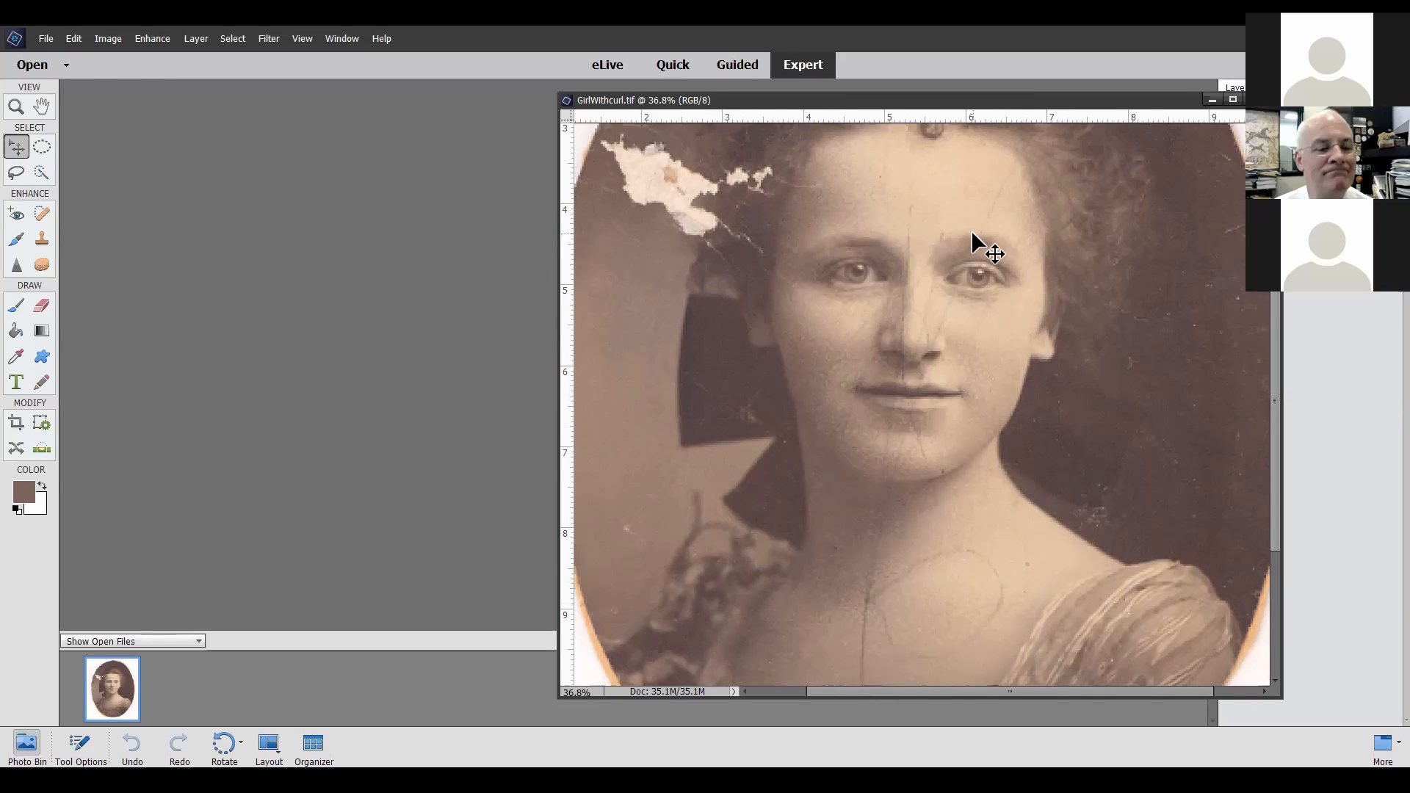
{"action": "scroll", "coordinate": [972, 233], "scroll_direction": "up", "scroll_amount": 1}
{"action": "scroll", "coordinate": [972, 234], "scroll_direction": "up", "scroll_amount": 4}
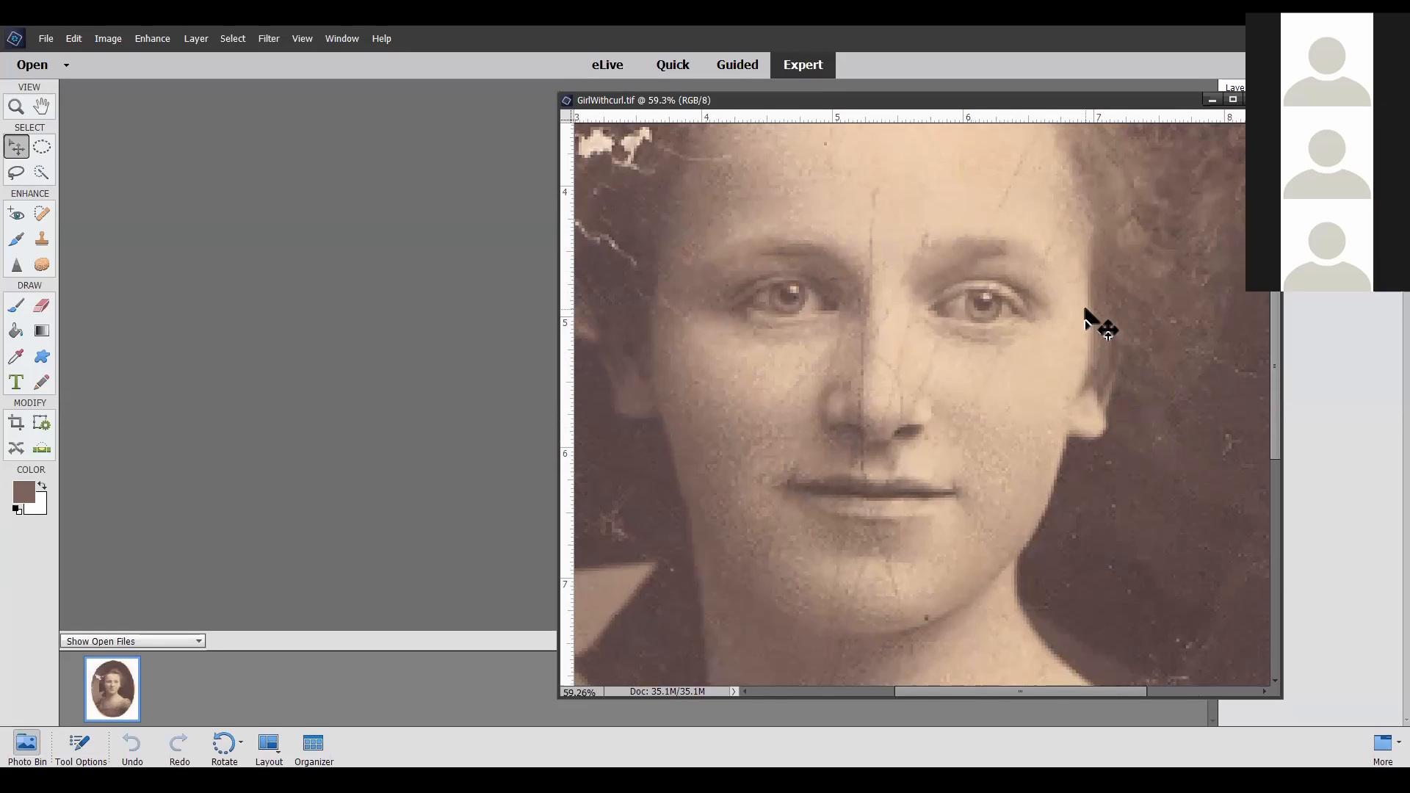
{"action": "scroll", "coordinate": [1053, 338], "scroll_direction": "up", "scroll_amount": 2}
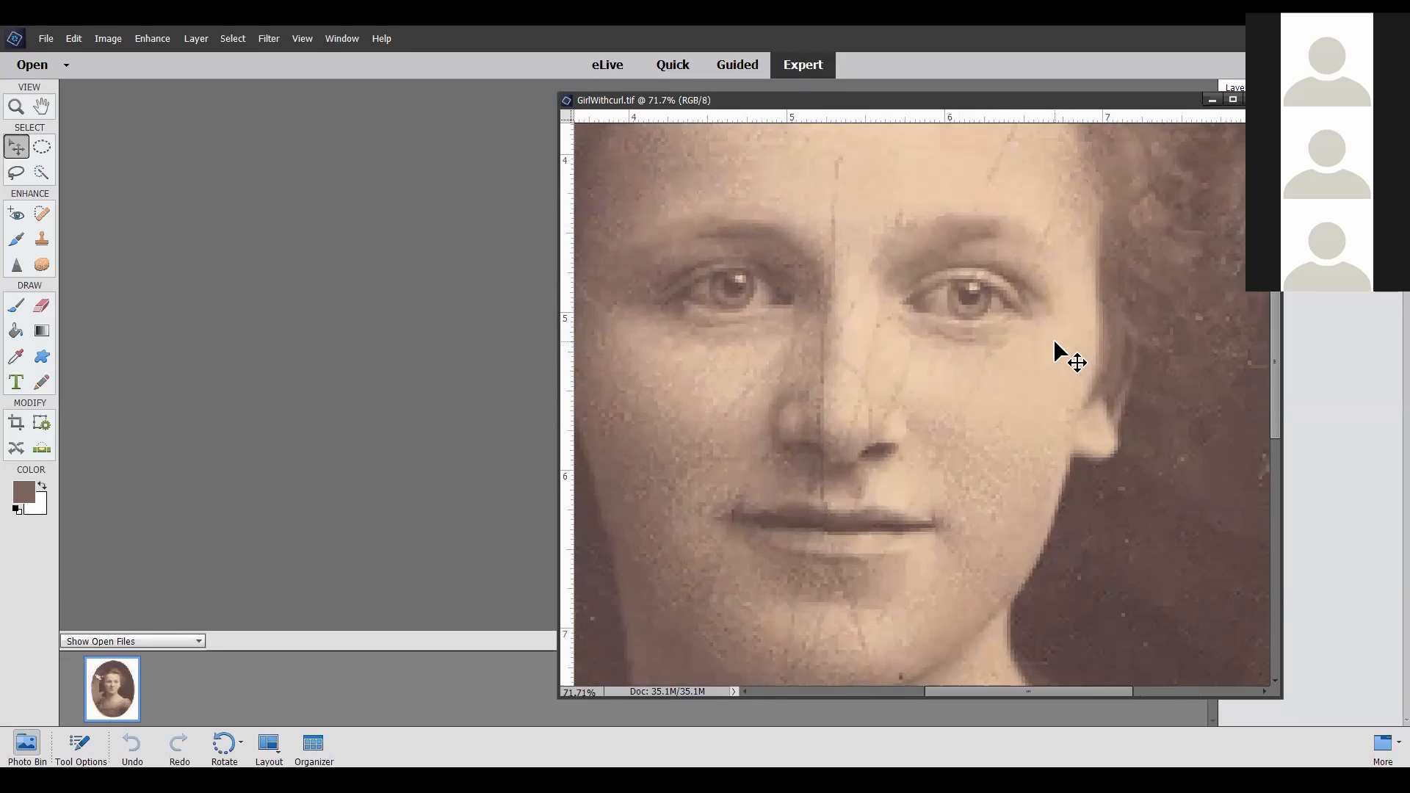
{"action": "scroll", "coordinate": [1053, 340], "scroll_direction": "down", "scroll_amount": 1}
{"action": "scroll", "coordinate": [1054, 342], "scroll_direction": "down", "scroll_amount": 1}
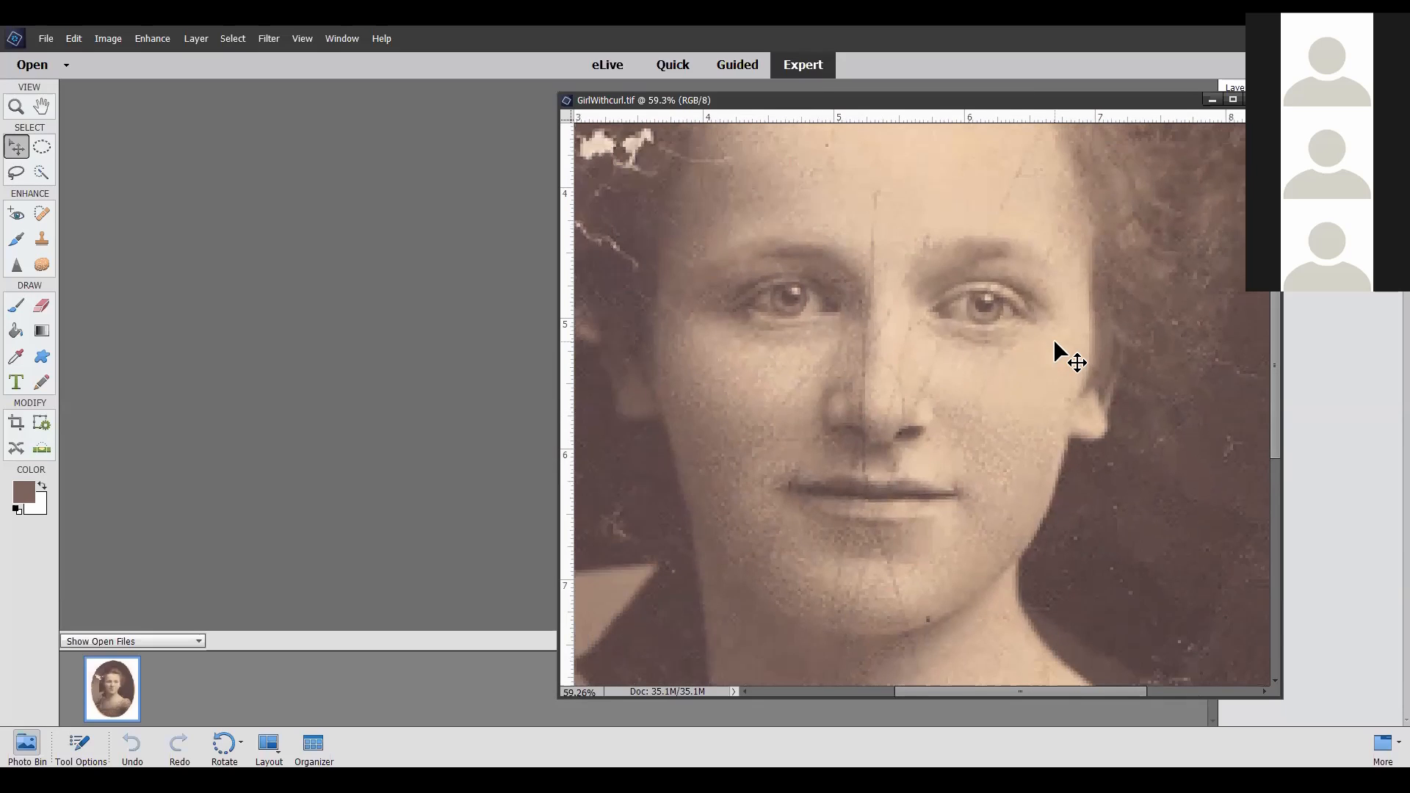
{"action": "scroll", "coordinate": [987, 327], "scroll_direction": "up", "scroll_amount": 2}
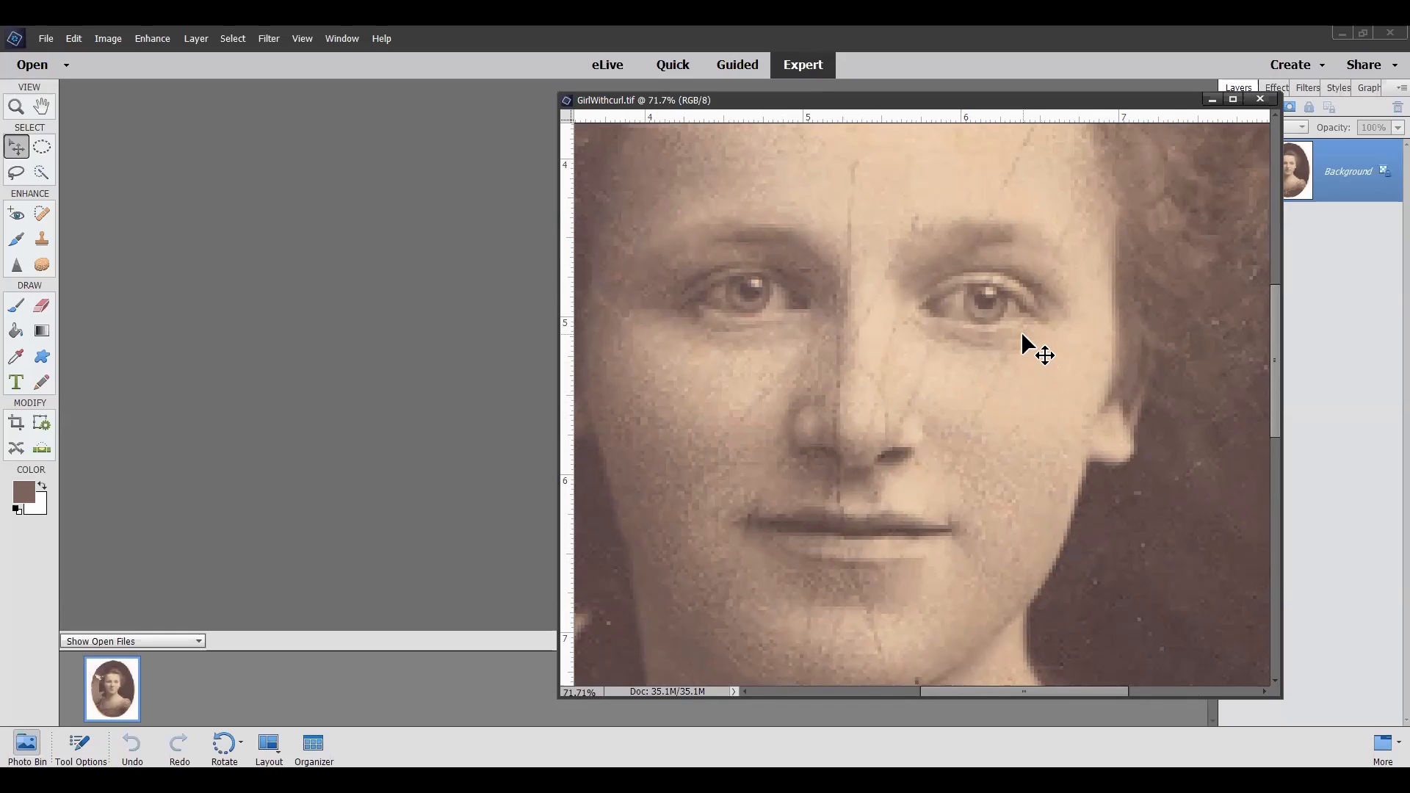
{"action": "scroll", "coordinate": [1002, 324], "scroll_direction": "down", "scroll_amount": 5}
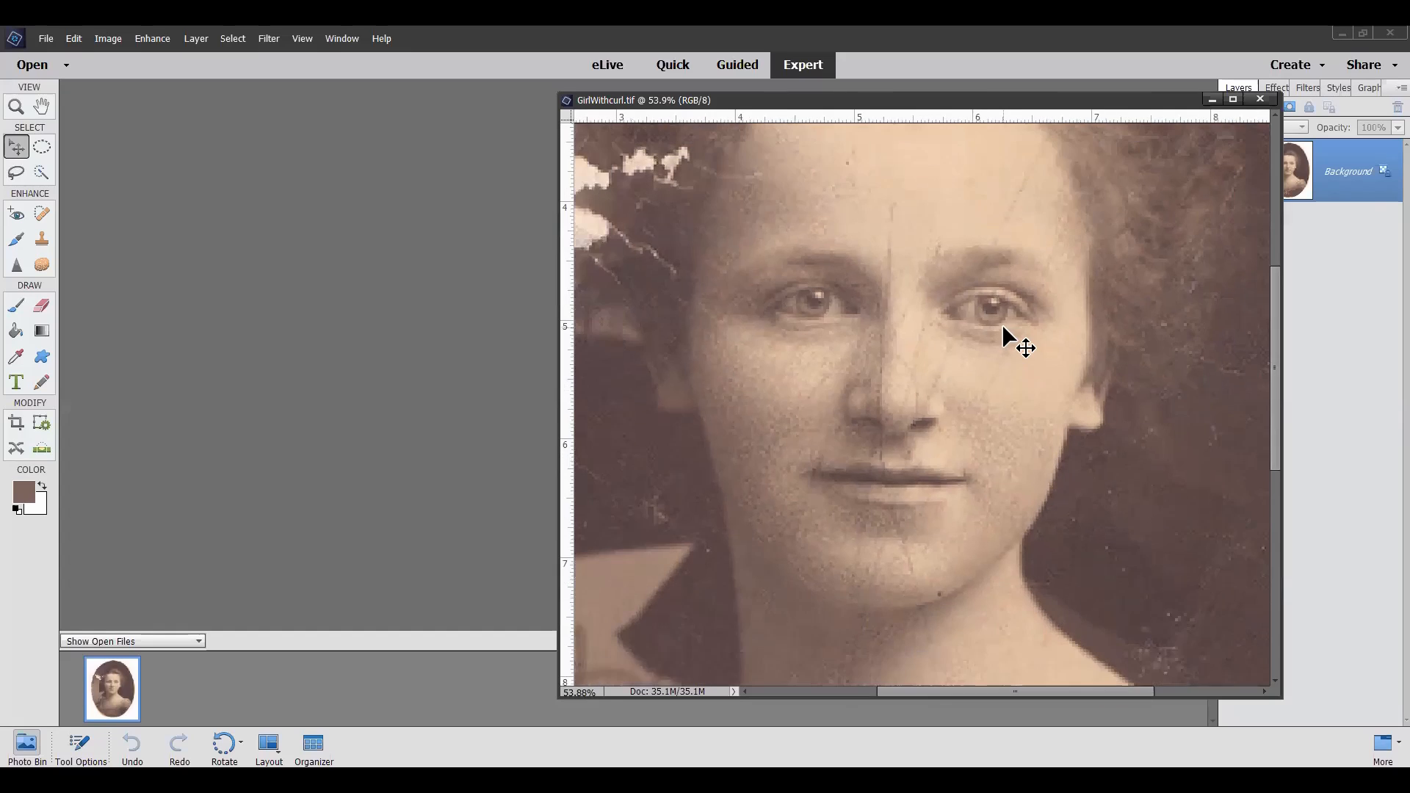
{"action": "scroll", "coordinate": [1002, 324], "scroll_direction": "down", "scroll_amount": 3}
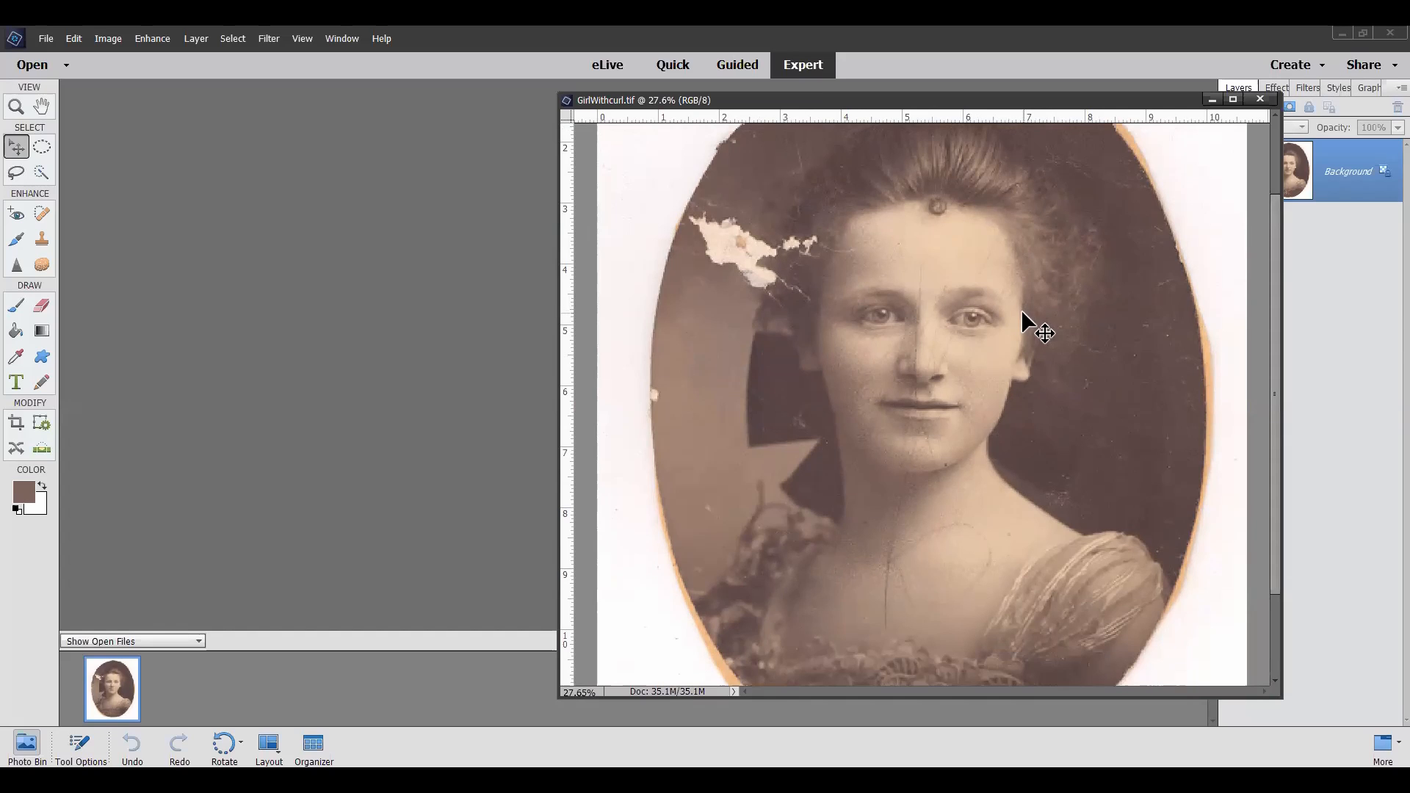
{"action": "scroll", "coordinate": [1022, 312], "scroll_direction": "up", "scroll_amount": 1}
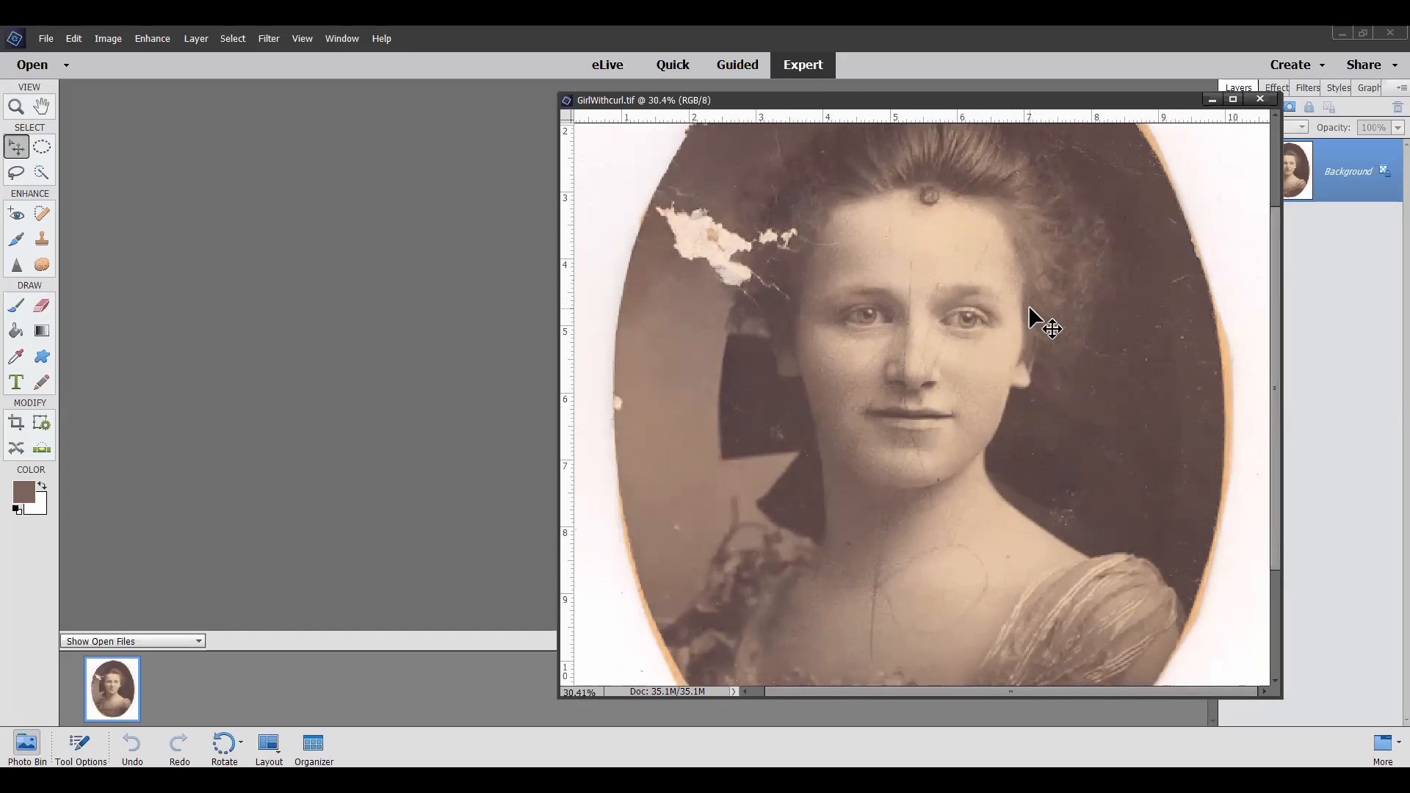
{"action": "scroll", "coordinate": [1028, 305], "scroll_direction": "down", "scroll_amount": 2}
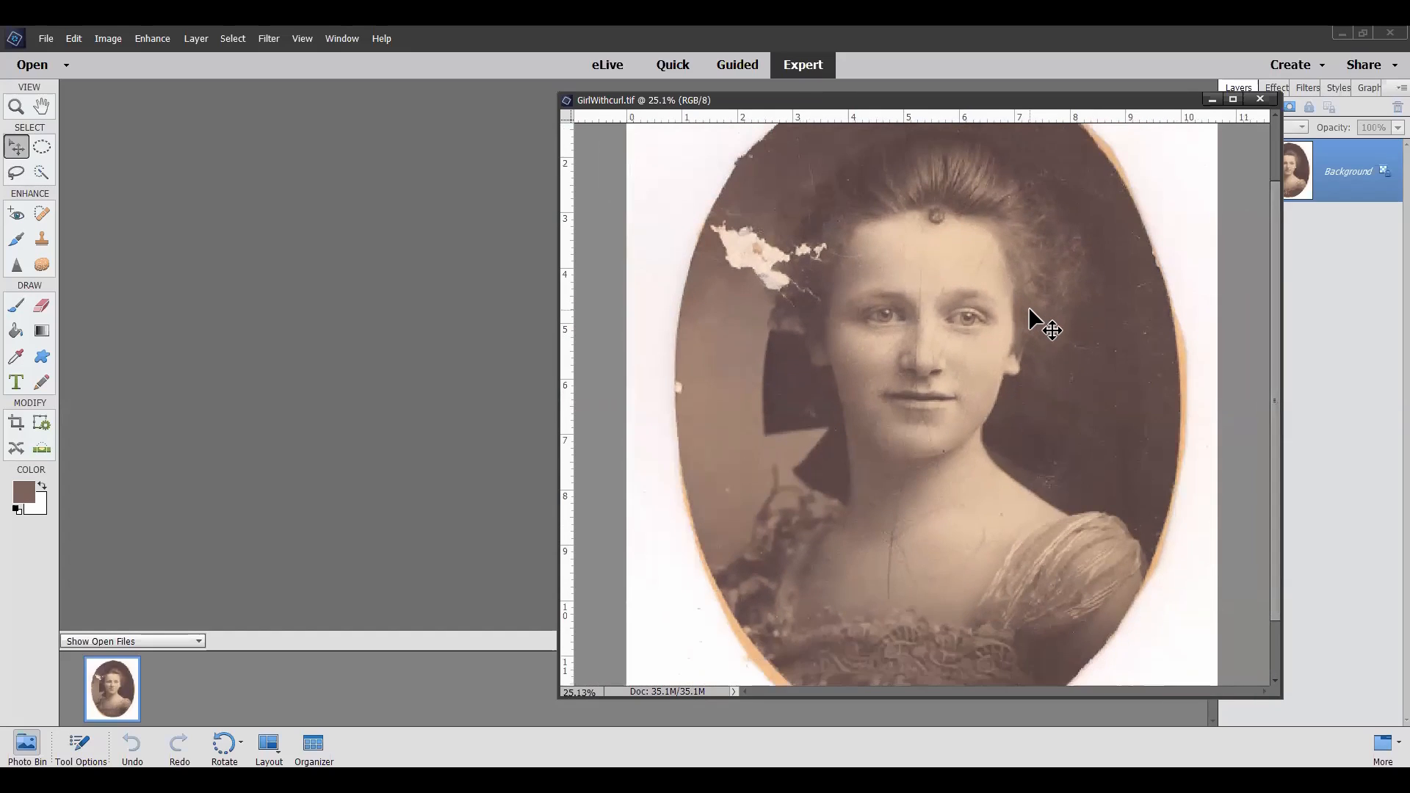
{"action": "scroll", "coordinate": [1028, 307], "scroll_direction": "down", "scroll_amount": 1}
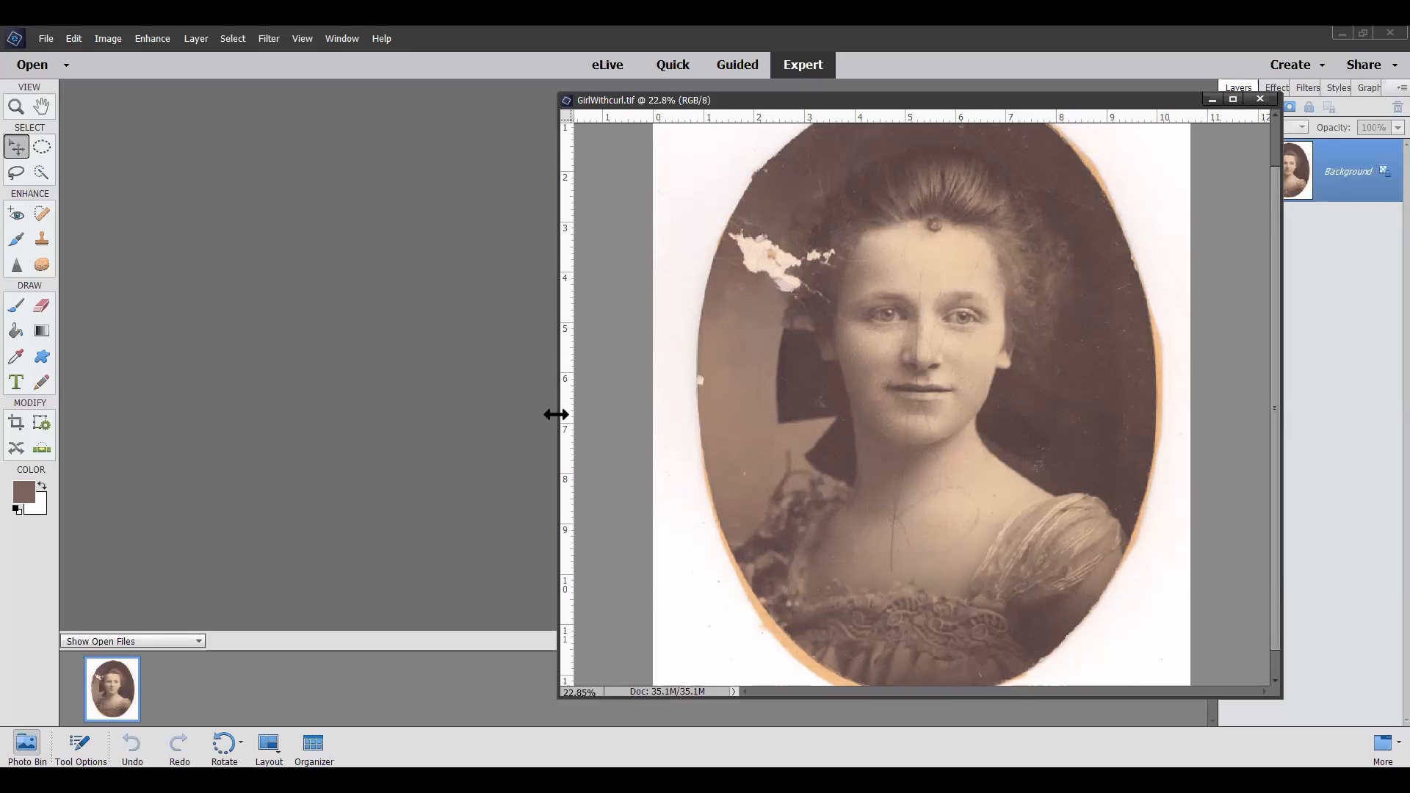
Widen the photo window and enlarge the portrait to 36.8% around the torn patch beside the hair.
{"action": "left_click_drag", "start_coordinate": [556, 415], "coordinate": [413, 412]}
{"action": "scroll", "coordinate": [693, 197], "scroll_direction": "up", "scroll_amount": 3}
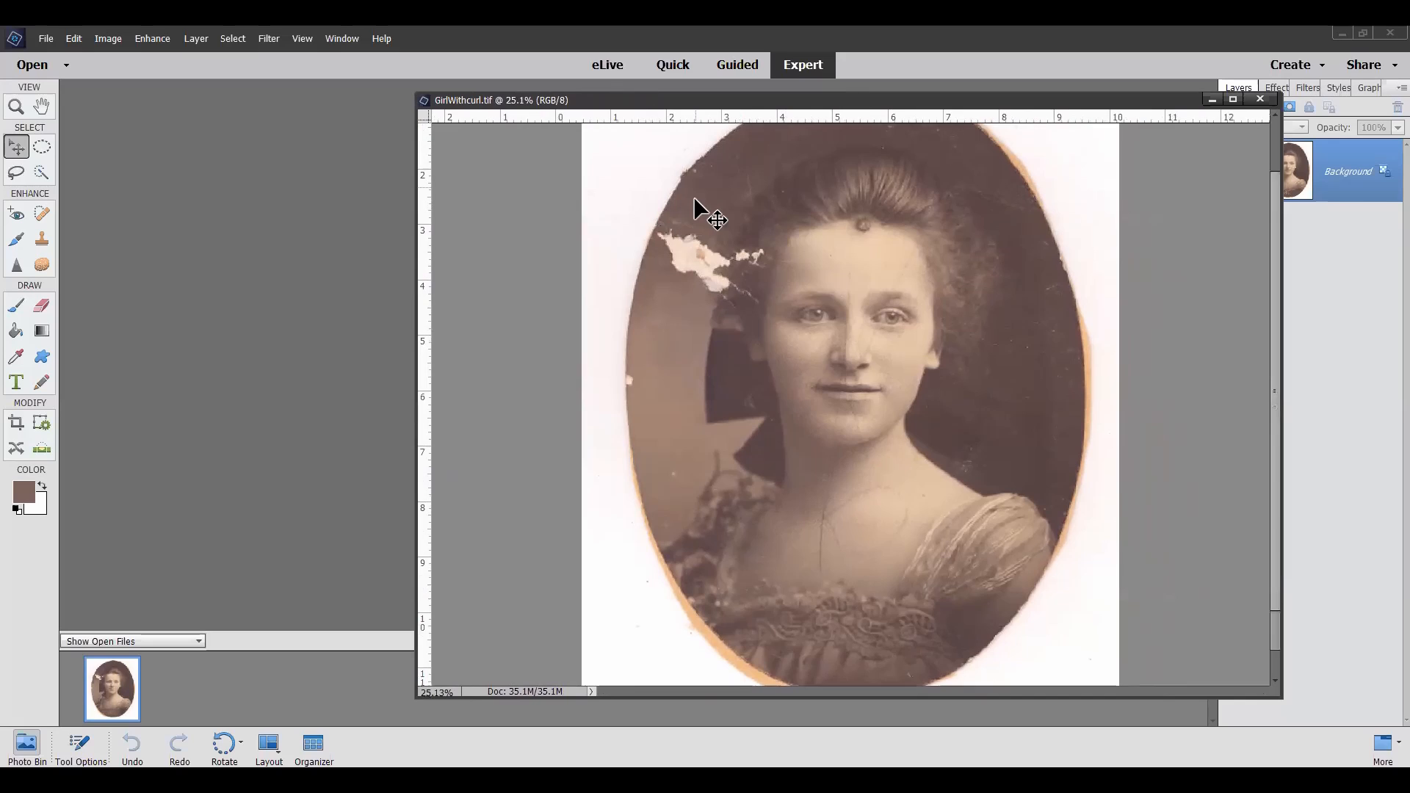
{"action": "scroll", "coordinate": [693, 198], "scroll_direction": "up", "scroll_amount": 1}
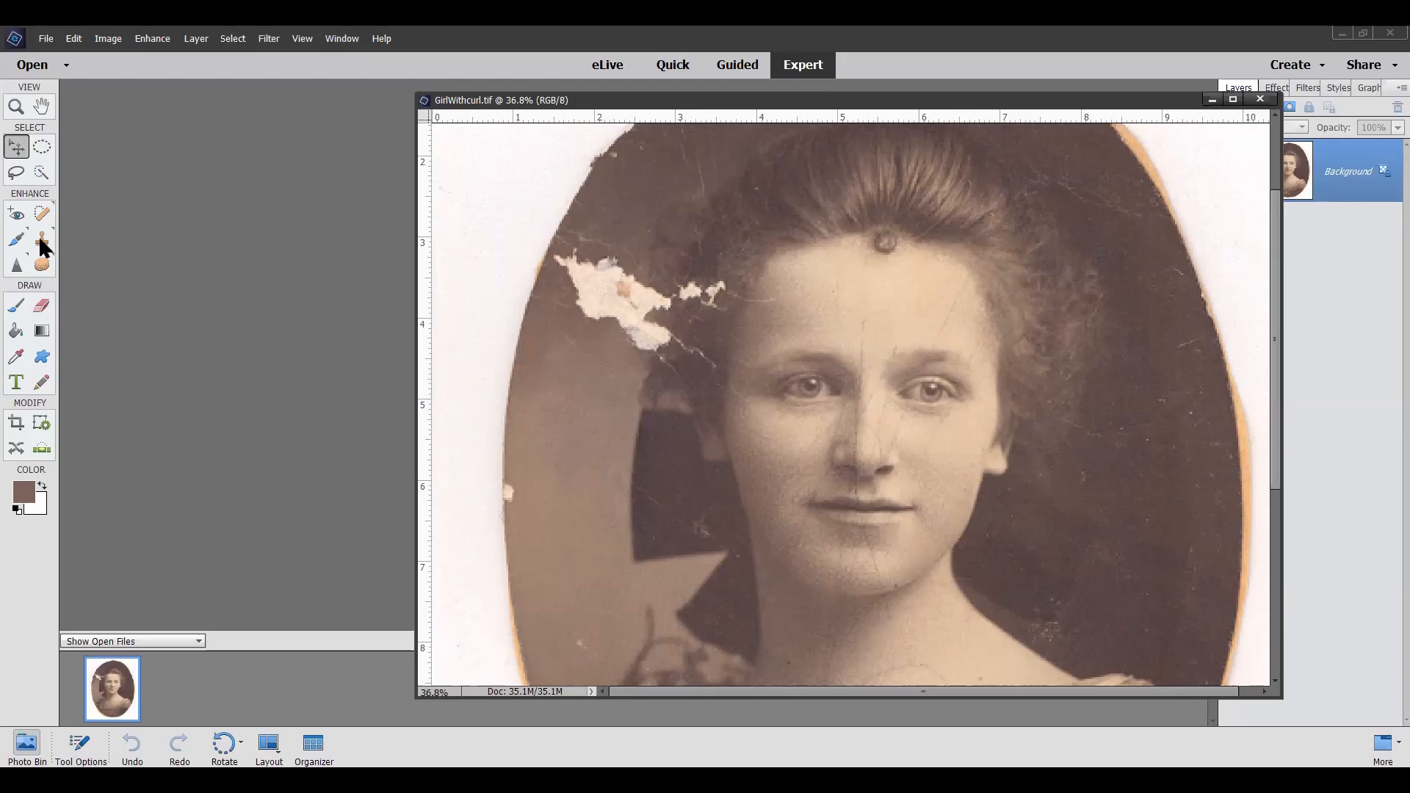
Activate the Clone Stamp tool, shift the photo window clear of its options, and turn off Sample All Layers.
{"action": "left_click", "coordinate": [42, 243]}
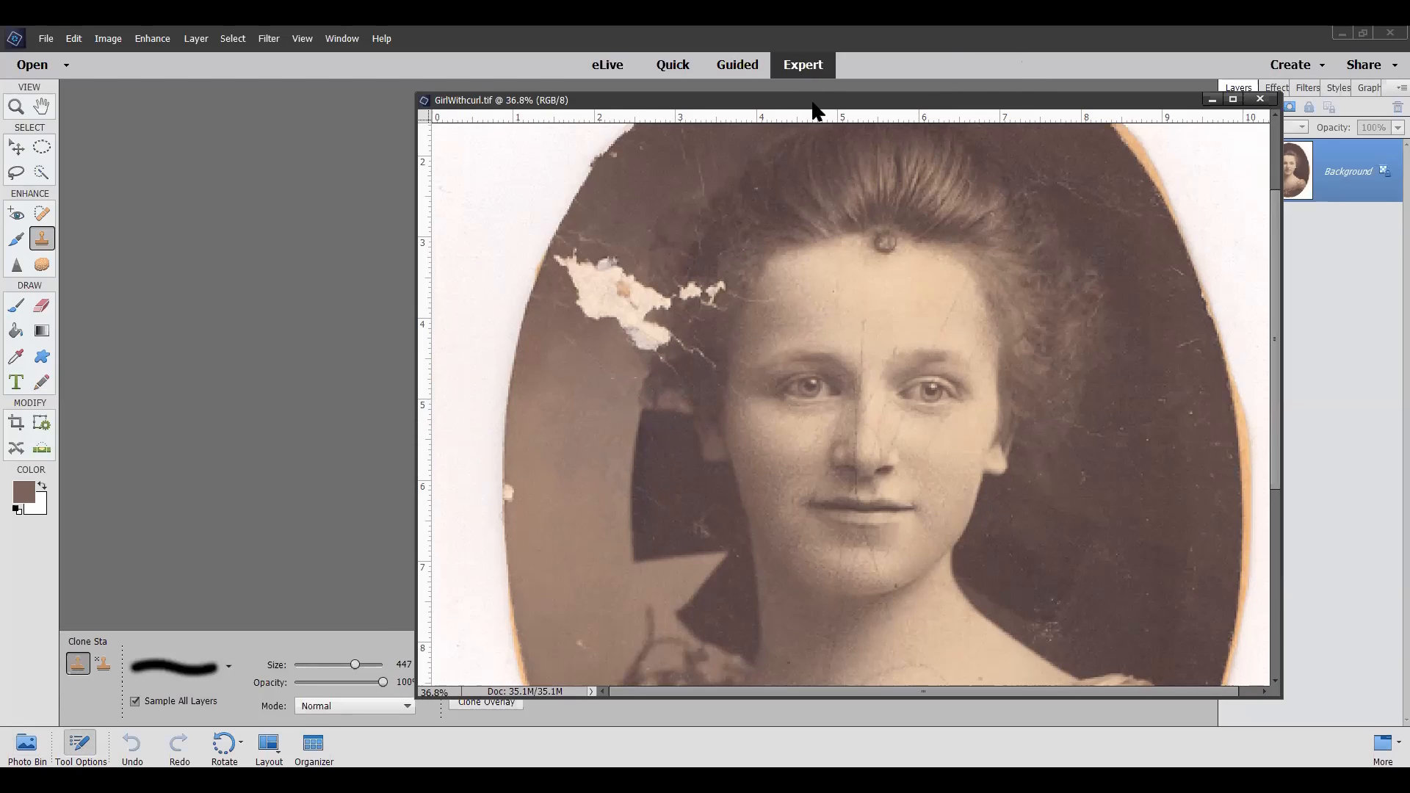
{"action": "left_click_drag", "start_coordinate": [815, 110], "coordinate": [879, 103]}
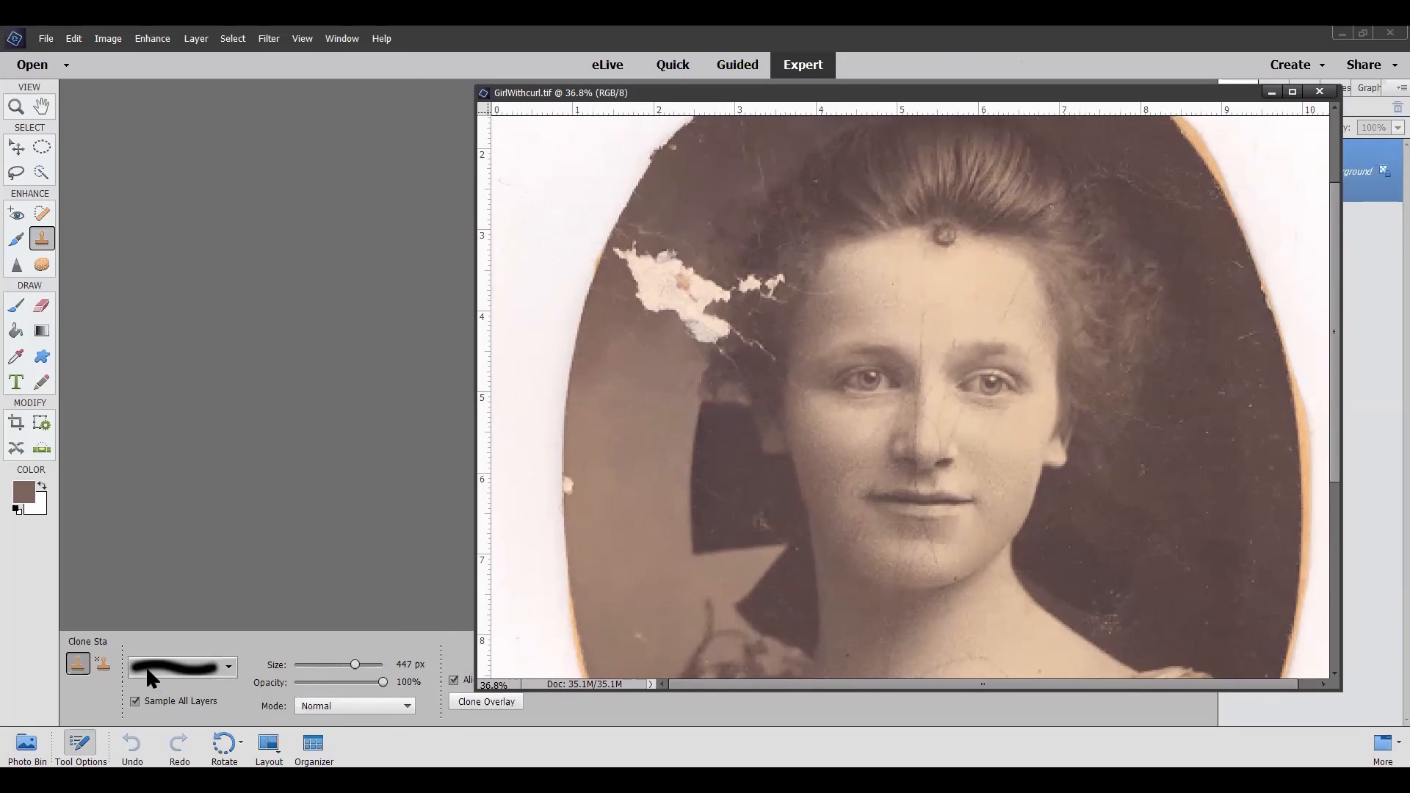
{"action": "left_click", "coordinate": [226, 667]}
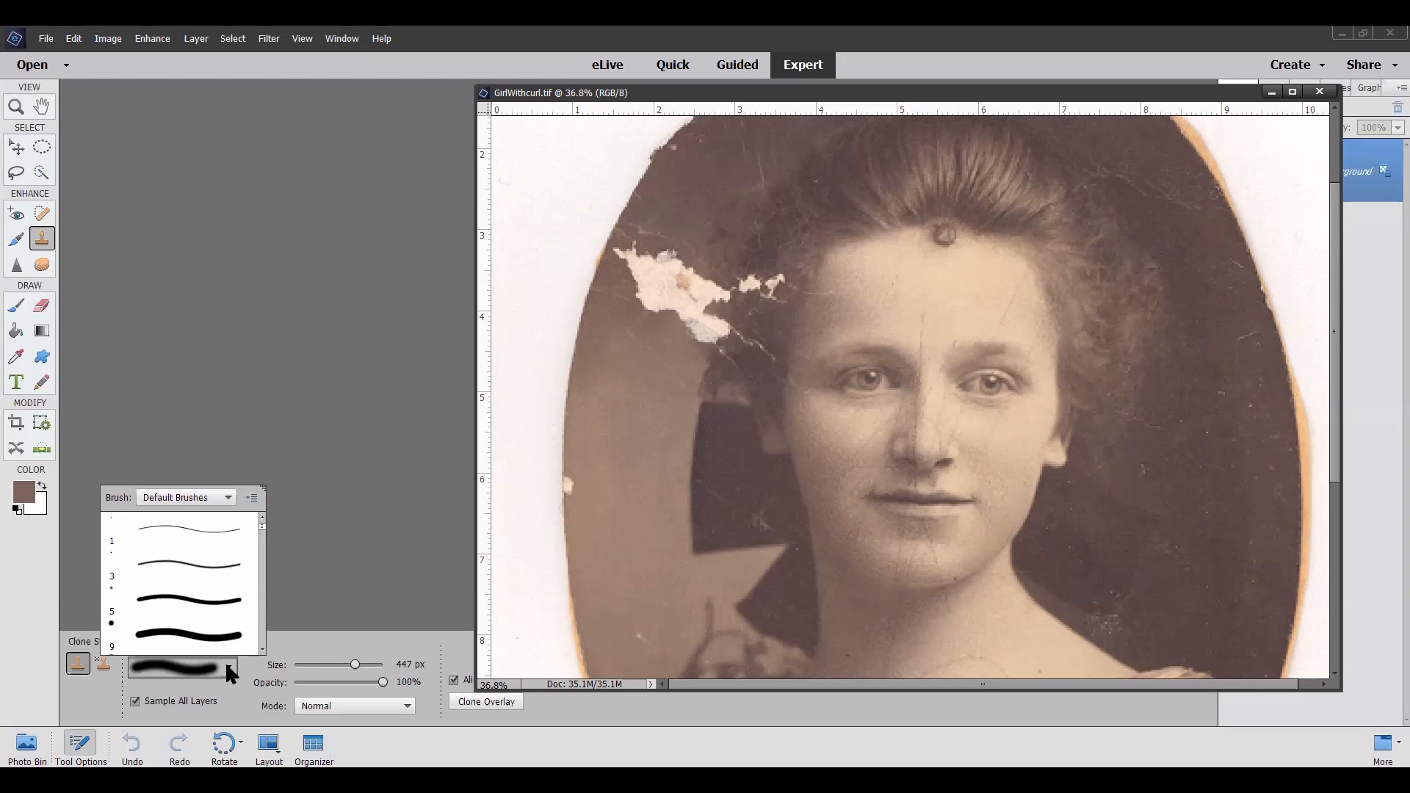
{"action": "left_click", "coordinate": [227, 670]}
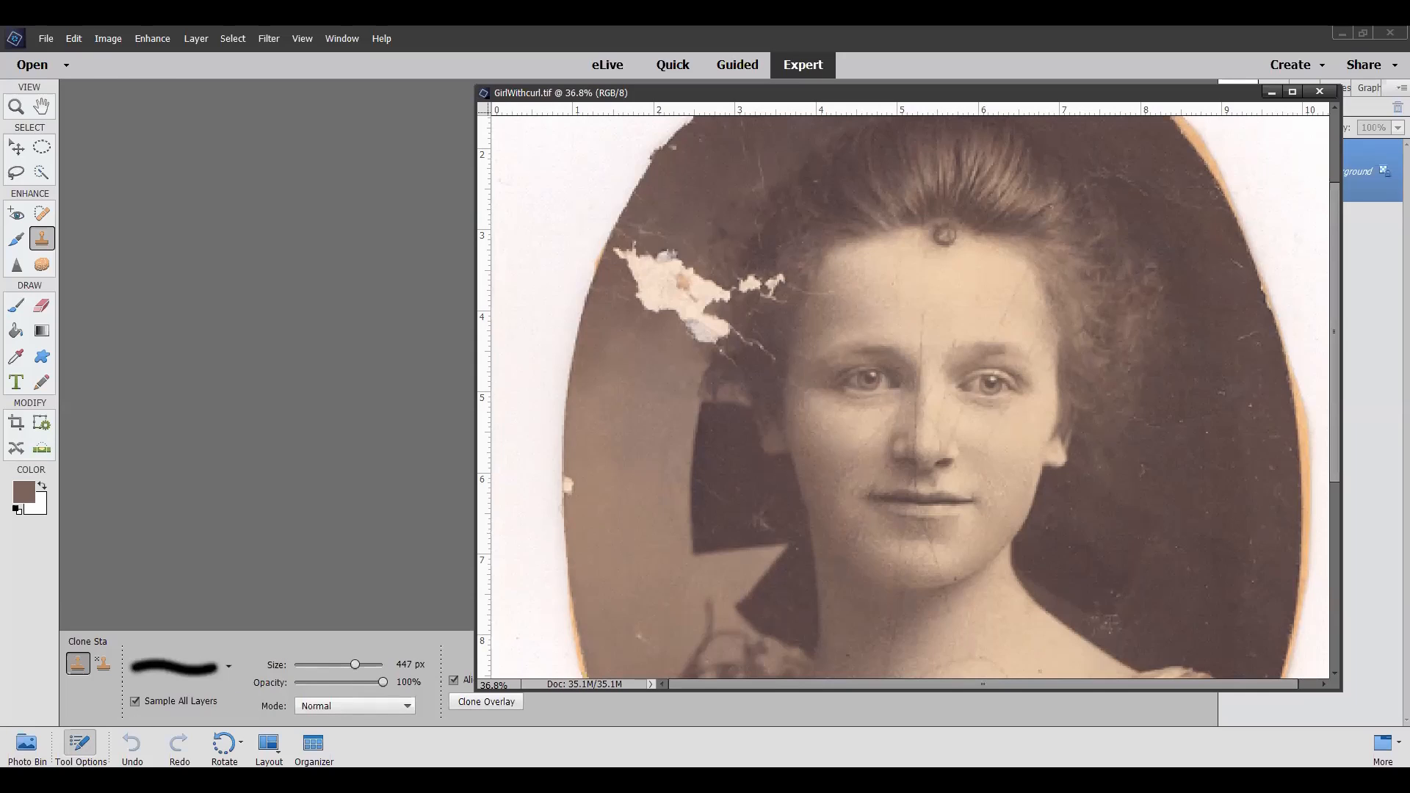
{"action": "left_click", "coordinate": [135, 702]}
{"action": "mouse_move", "coordinate": [816, 97]}
{"action": "left_mouse_down"}
{"action": "mouse_move", "coordinate": [846, 99]}
{"action": "mouse_move", "coordinate": [784, 100]}
{"action": "mouse_move", "coordinate": [786, 119]}
{"action": "mouse_move", "coordinate": [814, 114]}
{"action": "left_mouse_up"}
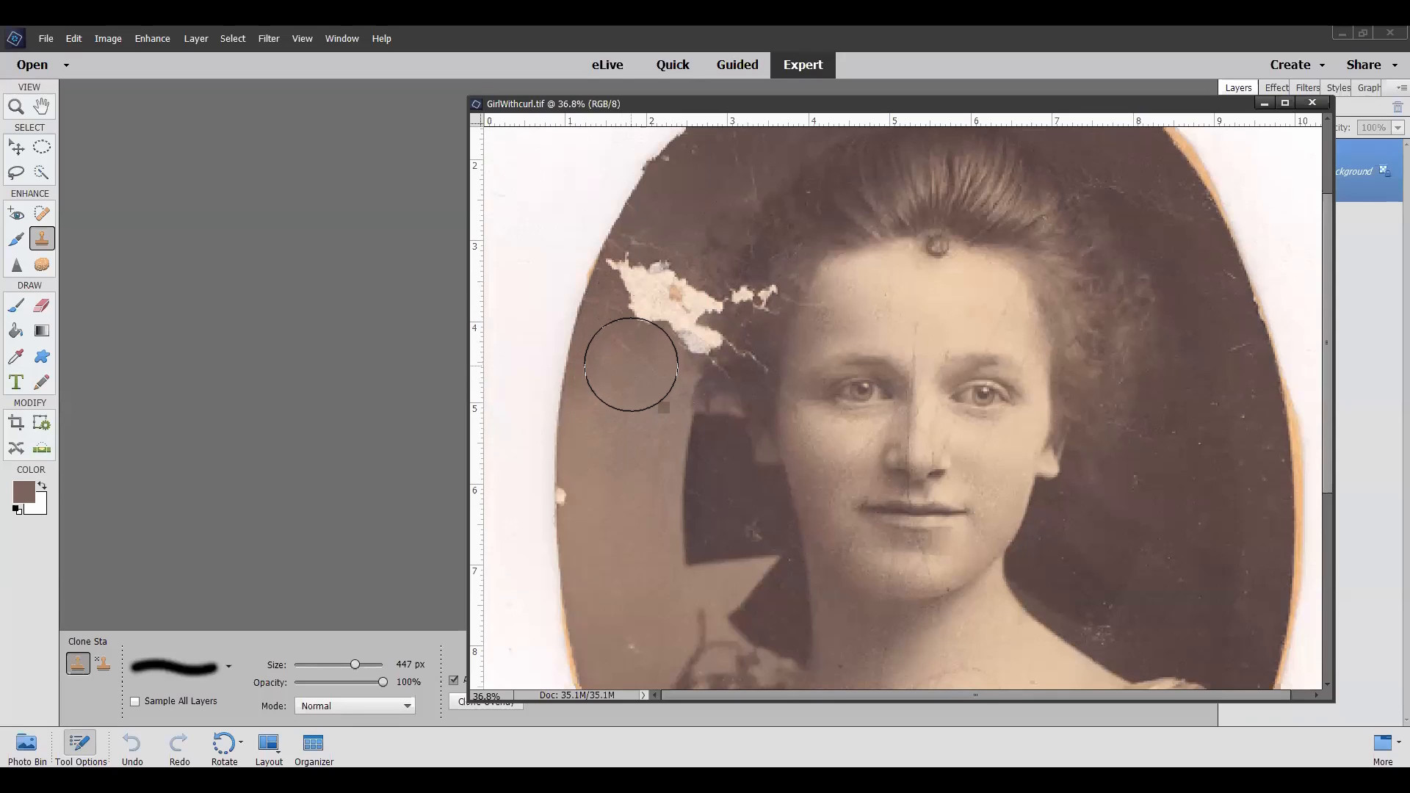
Sample the plain background just below the tear and clone it over the main torn patch beside the hair.
{"action": "left_click", "coordinate": [632, 371], "text": "alt"}
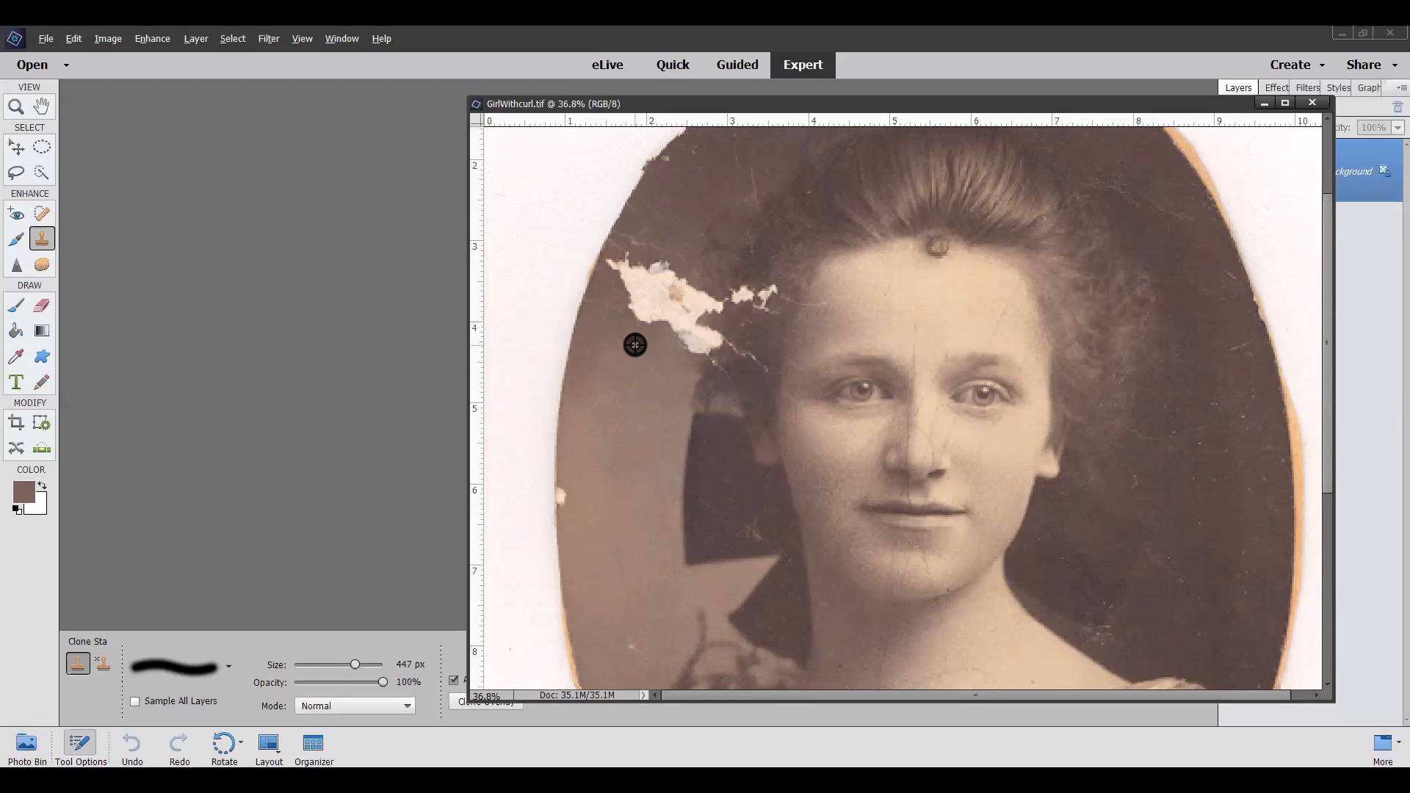
{"action": "left_click", "coordinate": [636, 344], "text": "alt"}
{"action": "left_click_drag", "start_coordinate": [647, 313], "coordinate": [671, 275]}
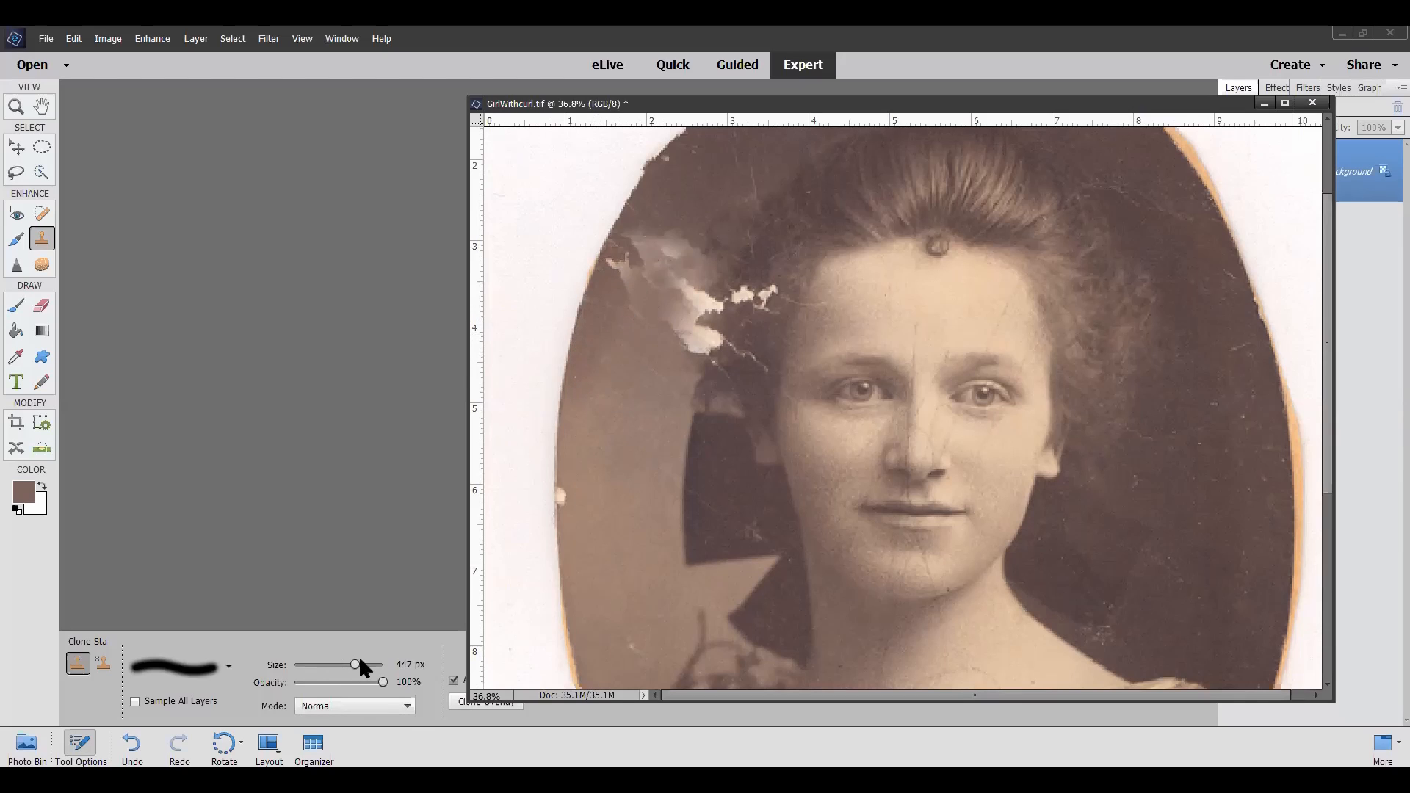
Reduce the Clone Stamp size to 65 px and clone nearby background over the patch's upper and outer edges.
{"action": "left_click_drag", "start_coordinate": [354, 657], "coordinate": [319, 666]}
{"action": "left_click_drag", "start_coordinate": [334, 661], "coordinate": [338, 661]}
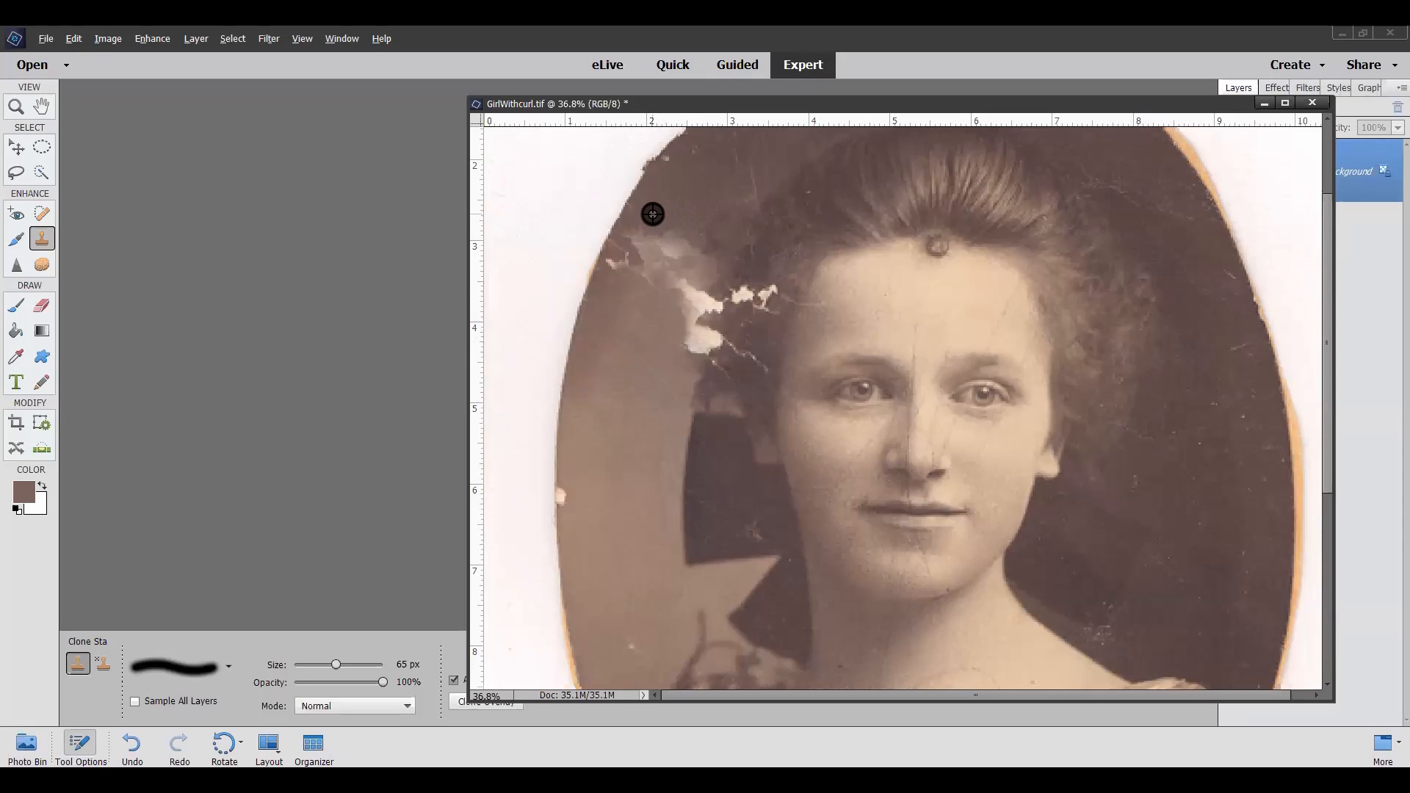
{"action": "mouse_move", "coordinate": [656, 236]}
{"action": "left_mouse_down"}
{"action": "mouse_move", "coordinate": [688, 254]}
{"action": "mouse_move", "coordinate": [639, 234]}
{"action": "mouse_move", "coordinate": [677, 251]}
{"action": "left_mouse_up"}
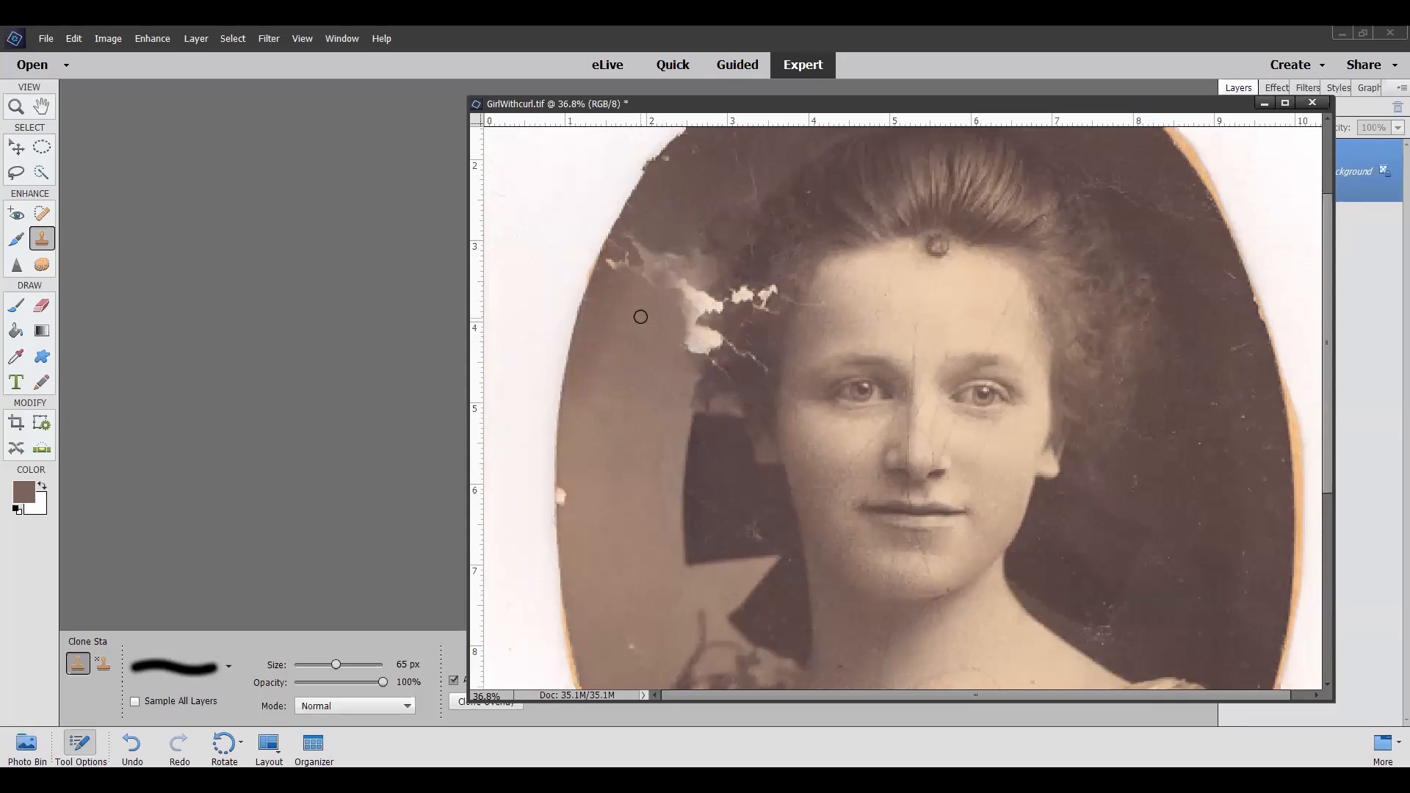
{"action": "left_click", "coordinate": [615, 276], "text": "alt"}
{"action": "left_click_drag", "start_coordinate": [622, 267], "coordinate": [612, 264]}
Revert the photo to its saved version, discarding the clone repairs.
{"action": "left_click", "coordinate": [77, 41]}
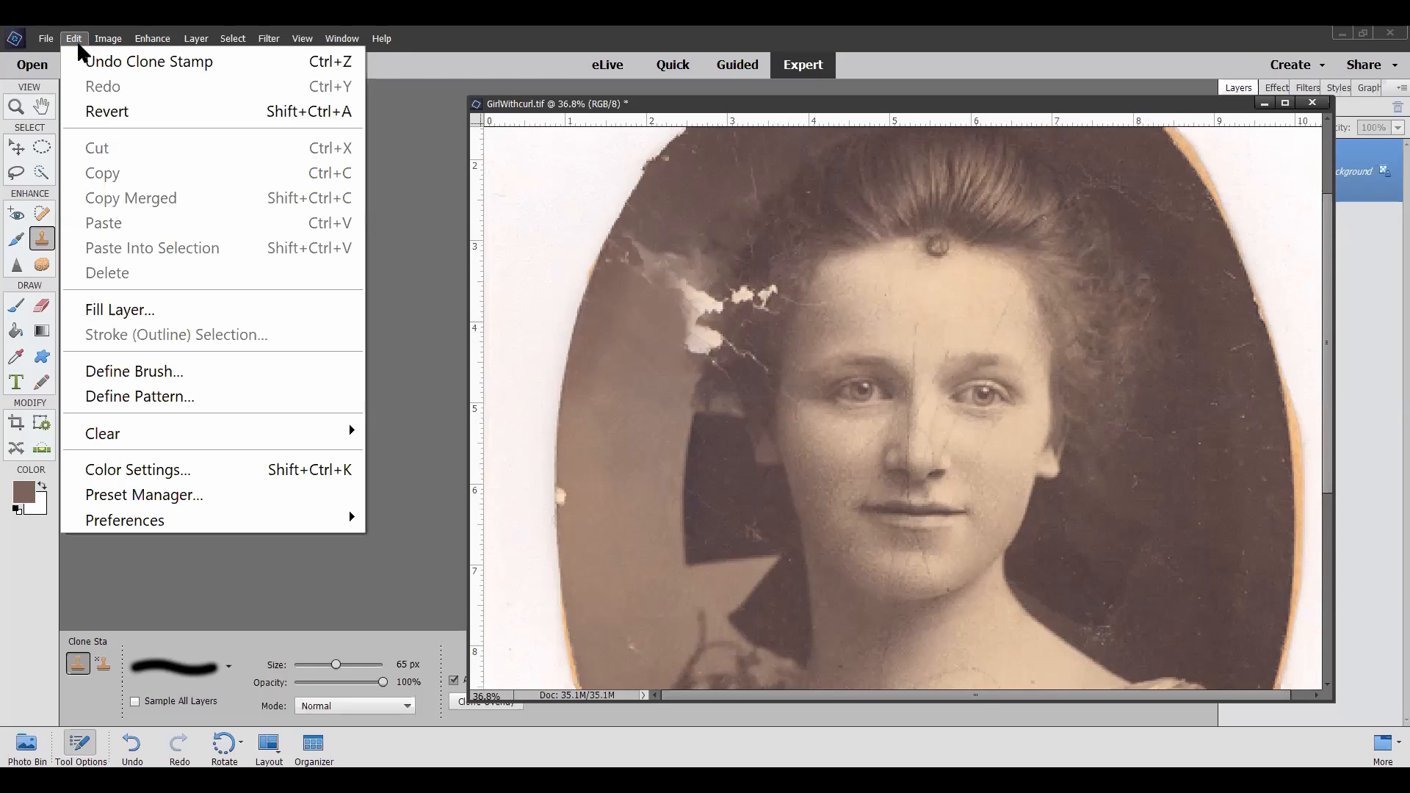
{"action": "left_click", "coordinate": [103, 111]}
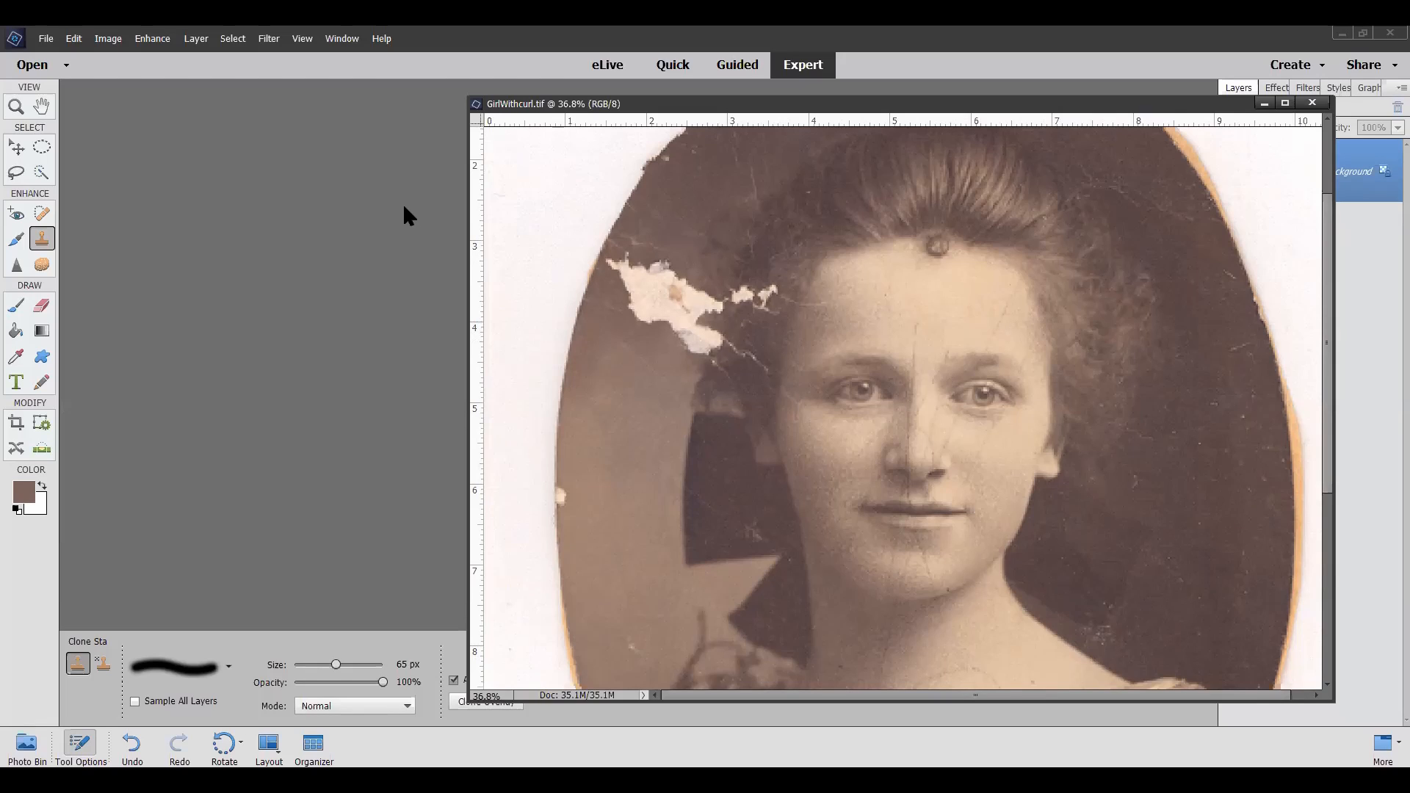
Add a new layer and paint brown over the main torn patch beside the hair with the Brush tool.
{"action": "left_click", "coordinate": [15, 359]}
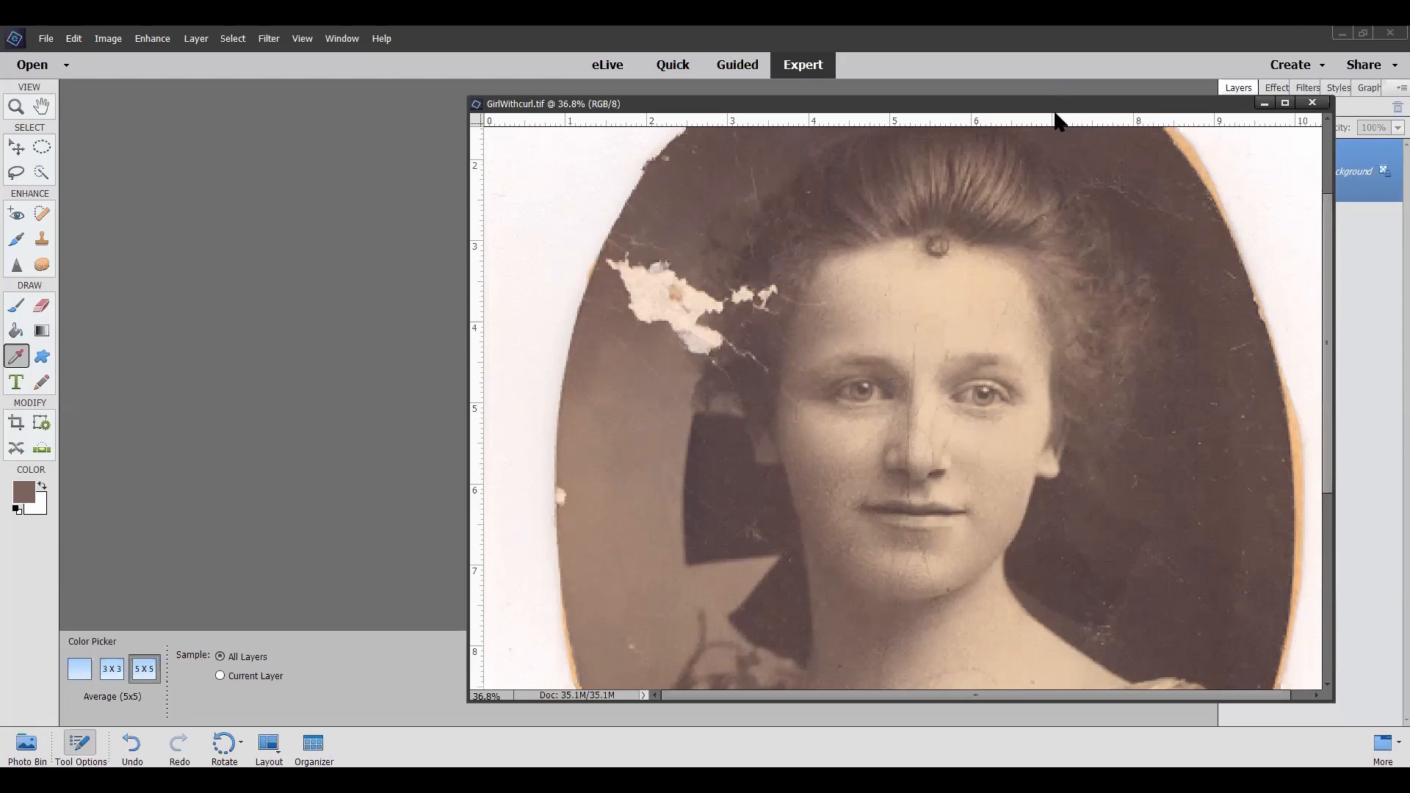
{"action": "left_click_drag", "start_coordinate": [1064, 114], "coordinate": [906, 120]}
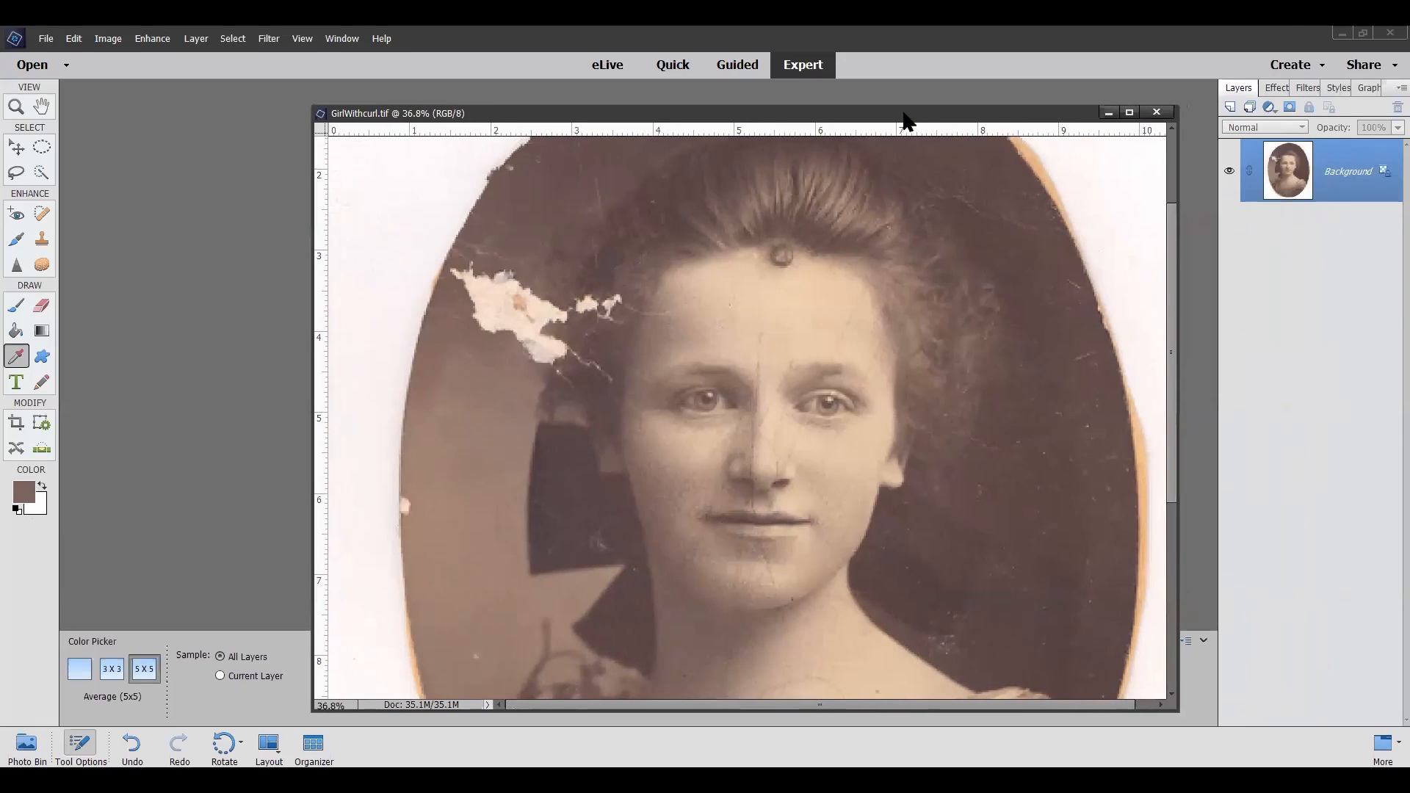
{"action": "left_click", "coordinate": [1230, 108]}
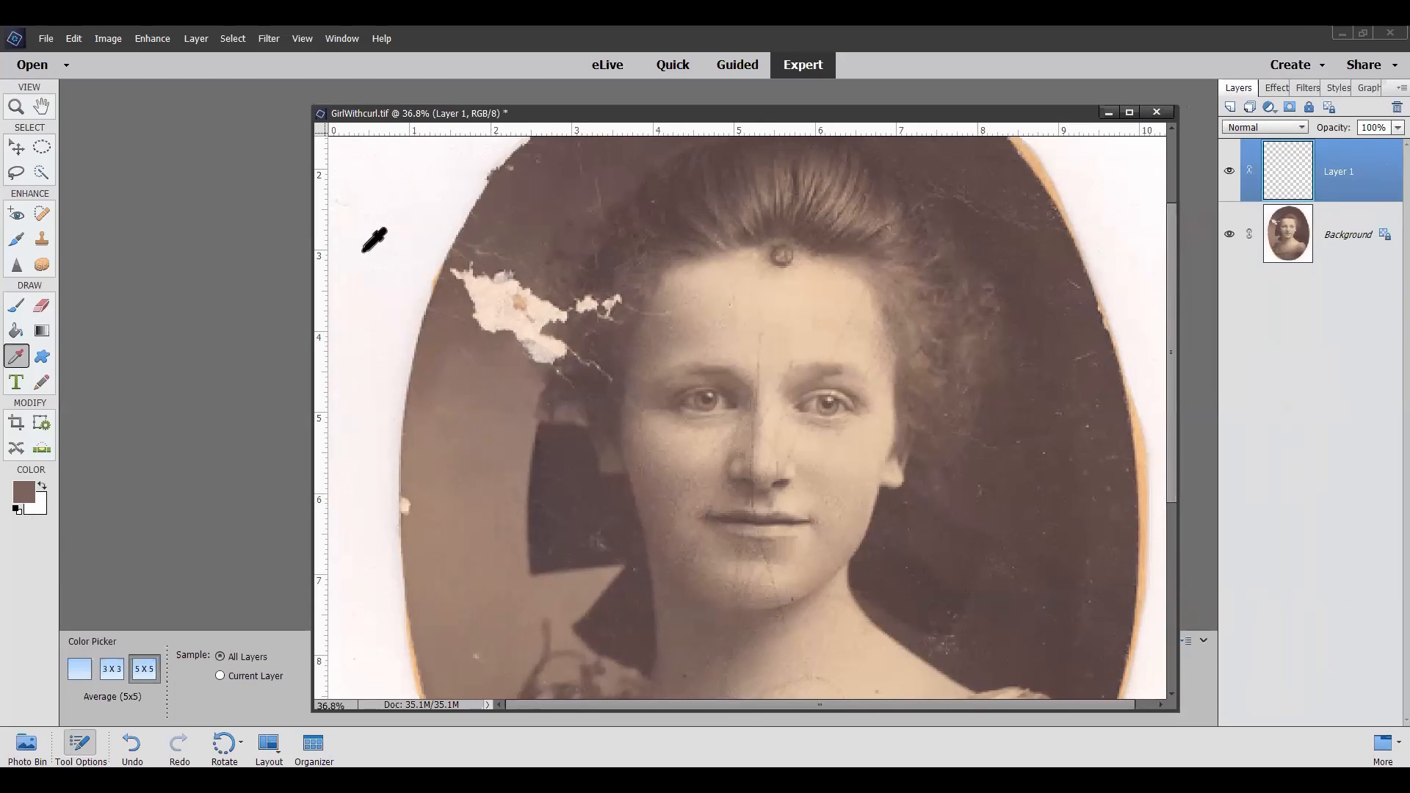
{"action": "left_click", "coordinate": [13, 309]}
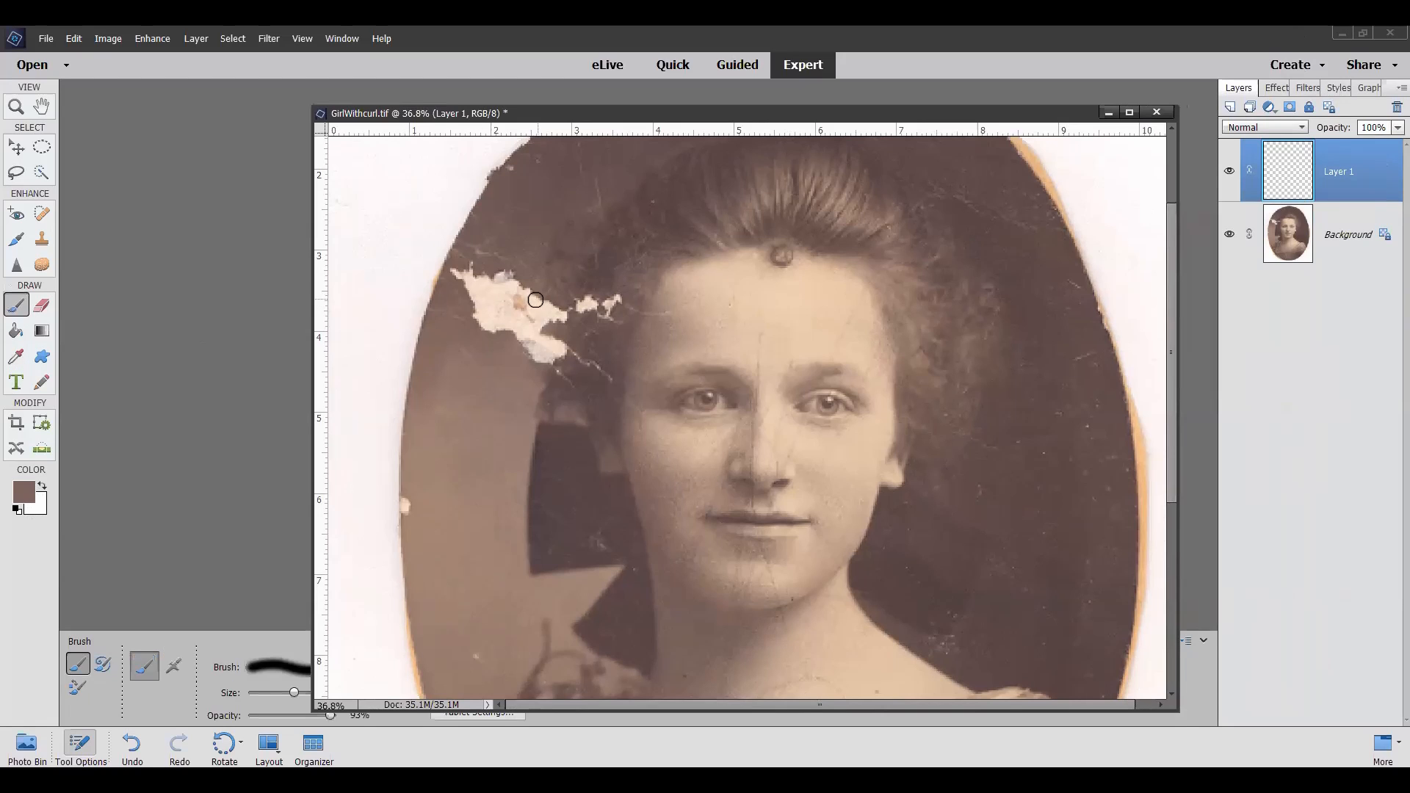
{"action": "mouse_move", "coordinate": [490, 301]}
{"action": "left_mouse_down"}
{"action": "mouse_move", "coordinate": [453, 278]}
{"action": "mouse_move", "coordinate": [492, 310]}
{"action": "mouse_move", "coordinate": [467, 309]}
{"action": "mouse_move", "coordinate": [467, 321]}
{"action": "mouse_move", "coordinate": [508, 335]}
{"action": "mouse_move", "coordinate": [505, 319]}
{"action": "mouse_move", "coordinate": [538, 359]}
{"action": "mouse_move", "coordinate": [522, 337]}
{"action": "mouse_move", "coordinate": [541, 320]}
{"action": "mouse_move", "coordinate": [528, 295]}
{"action": "mouse_move", "coordinate": [512, 317]}
{"action": "mouse_move", "coordinate": [528, 311]}
{"action": "mouse_move", "coordinate": [512, 279]}
{"action": "mouse_move", "coordinate": [482, 286]}
{"action": "mouse_move", "coordinate": [500, 281]}
{"action": "mouse_move", "coordinate": [487, 284]}
{"action": "mouse_move", "coordinate": [503, 301]}
{"action": "mouse_move", "coordinate": [508, 277]}
{"action": "mouse_move", "coordinate": [477, 281]}
{"action": "mouse_move", "coordinate": [520, 298]}
{"action": "mouse_move", "coordinate": [490, 317]}
{"action": "left_mouse_up"}
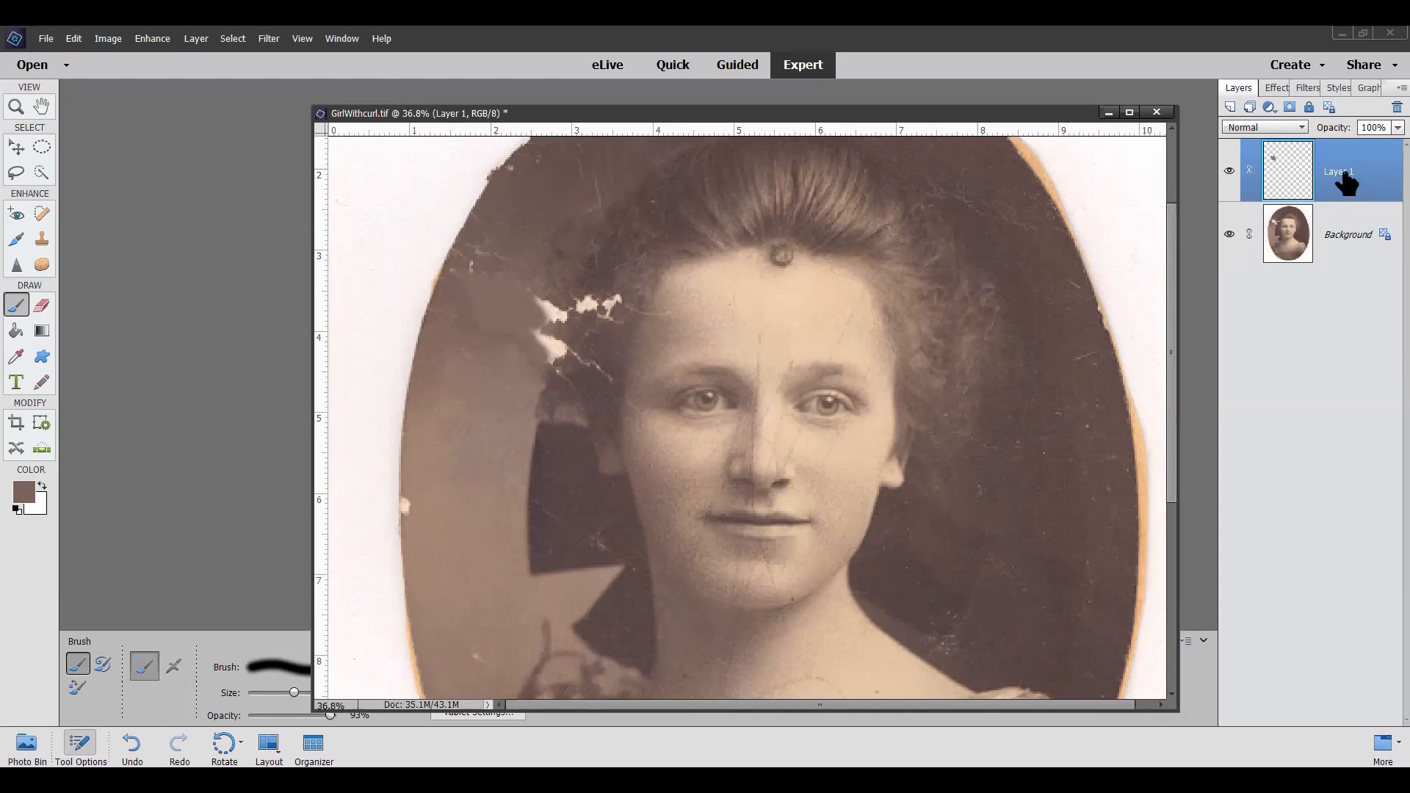
Darken the painted layer by setting its Levels midtone to 0.91, and merge it down into the background.
{"action": "left_click", "coordinate": [135, 44]}
{"action": "mouse_move", "coordinate": [323, 324]}
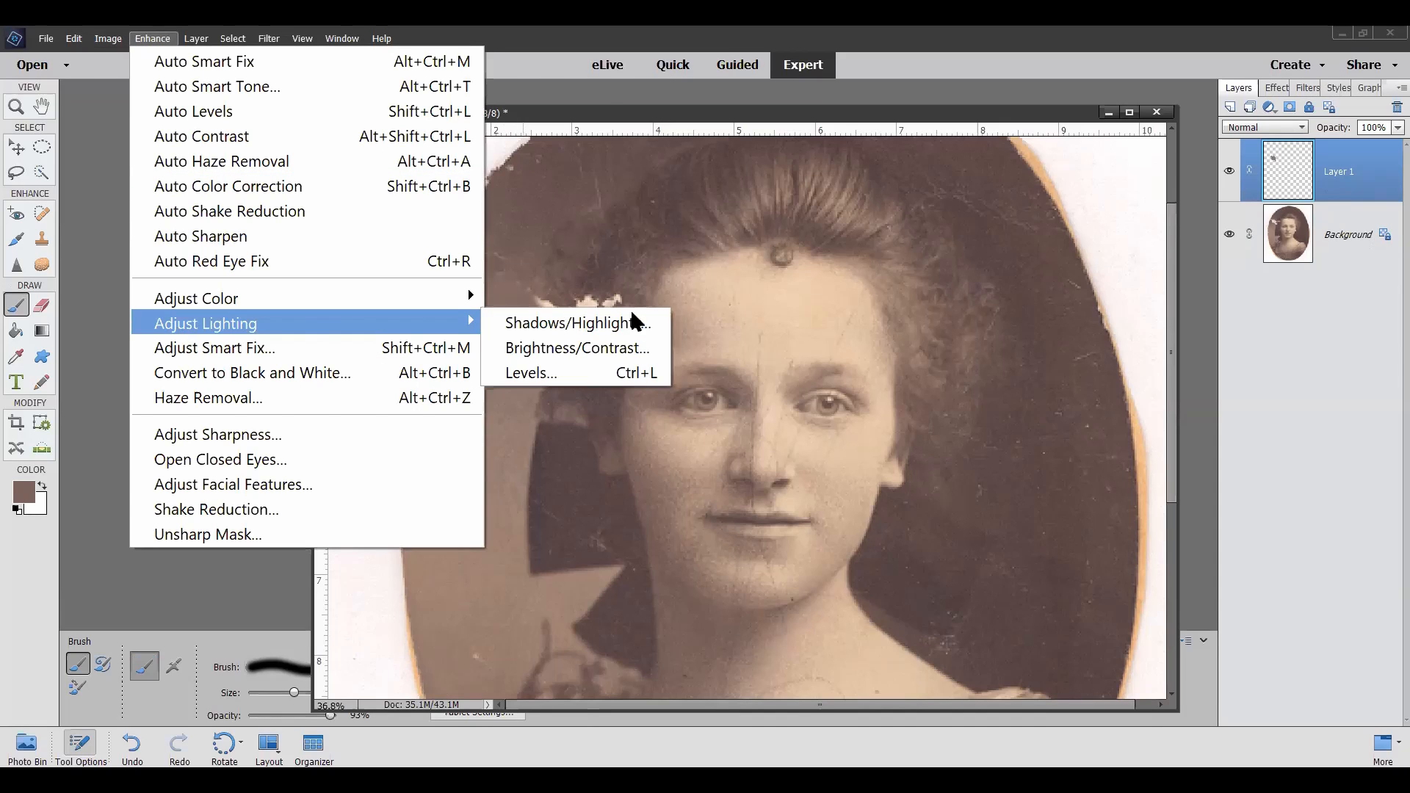
{"action": "left_click", "coordinate": [553, 369]}
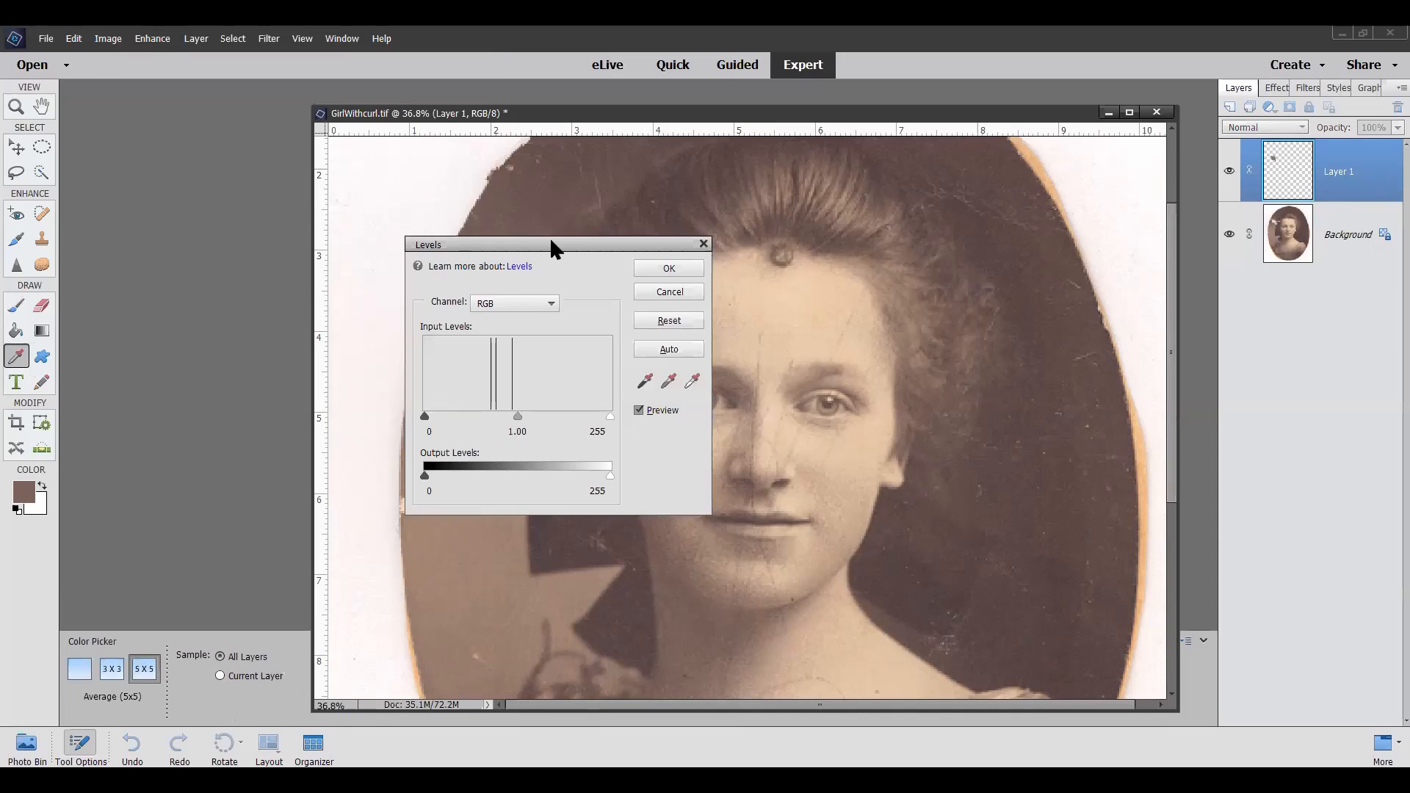
{"action": "left_click_drag", "start_coordinate": [552, 250], "coordinate": [824, 227]}
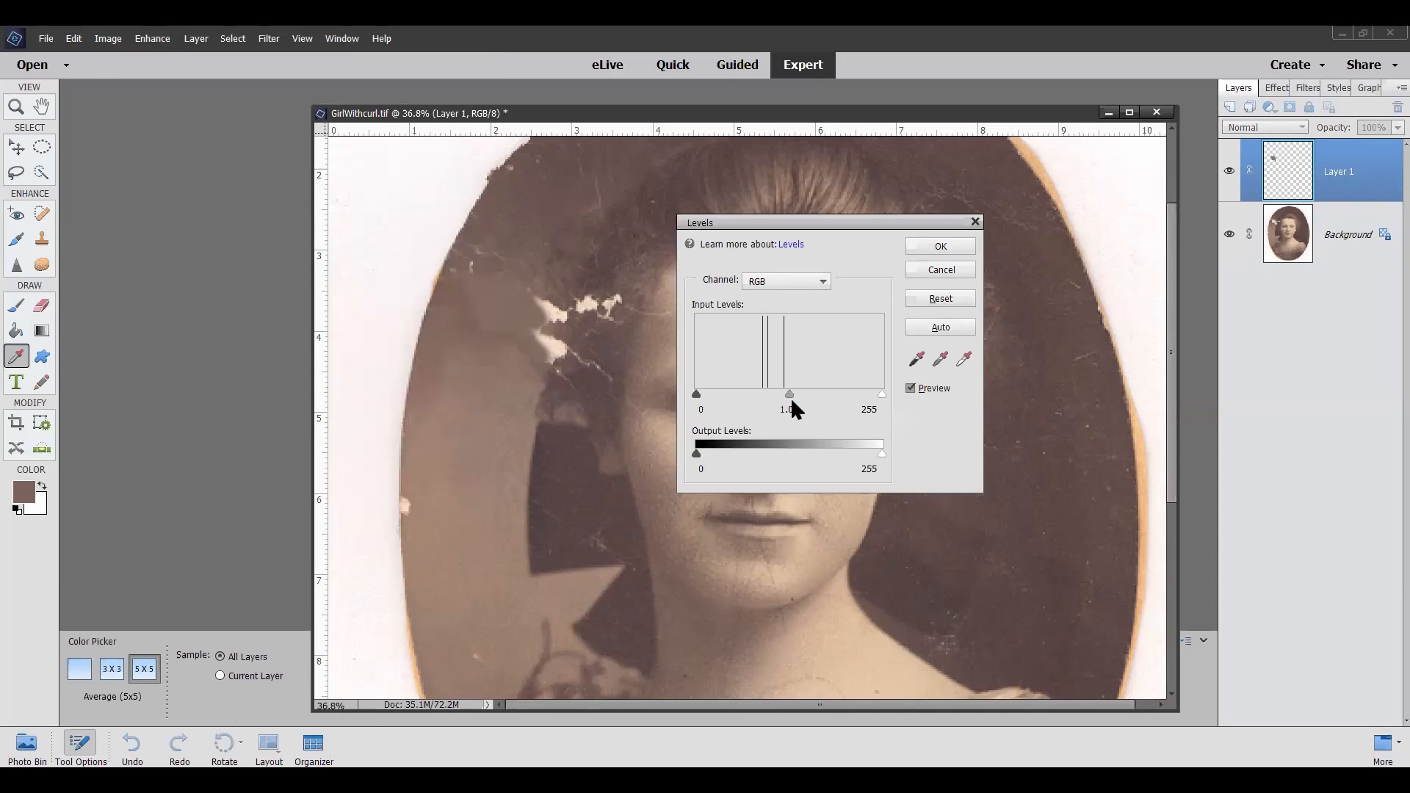
{"action": "left_click_drag", "start_coordinate": [789, 394], "coordinate": [797, 393]}
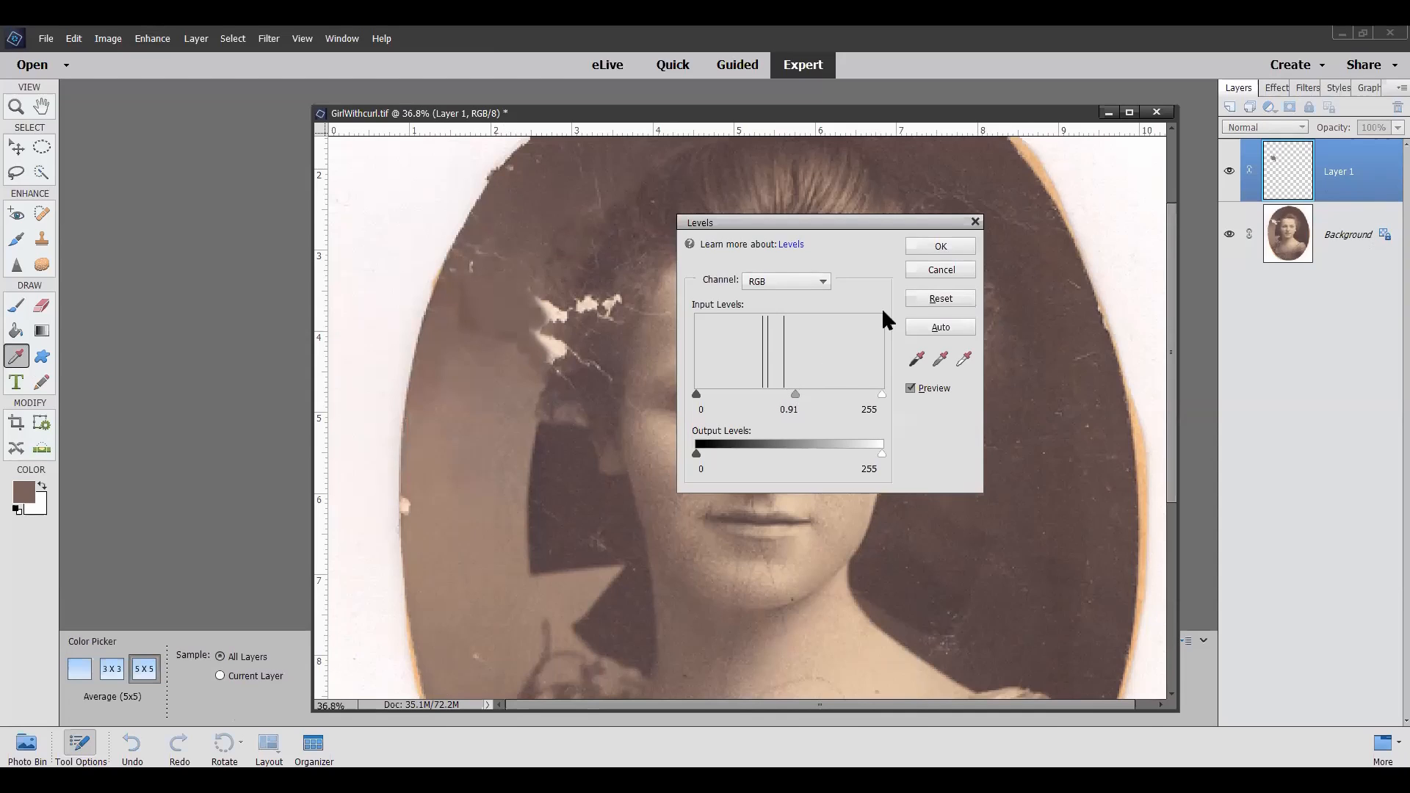
{"action": "left_click", "coordinate": [923, 246]}
{"action": "key", "text": "b"}
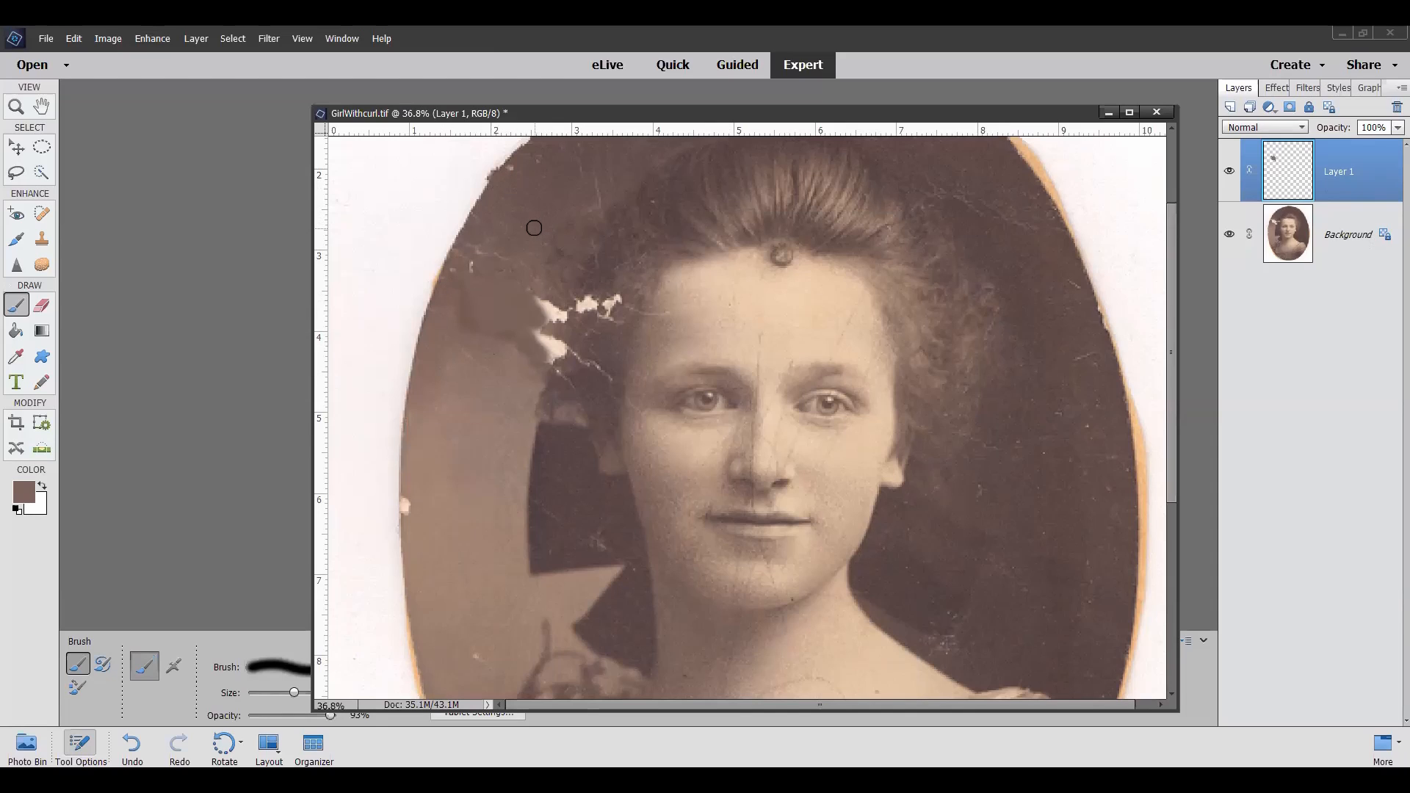
{"action": "right_click", "coordinate": [1355, 170]}
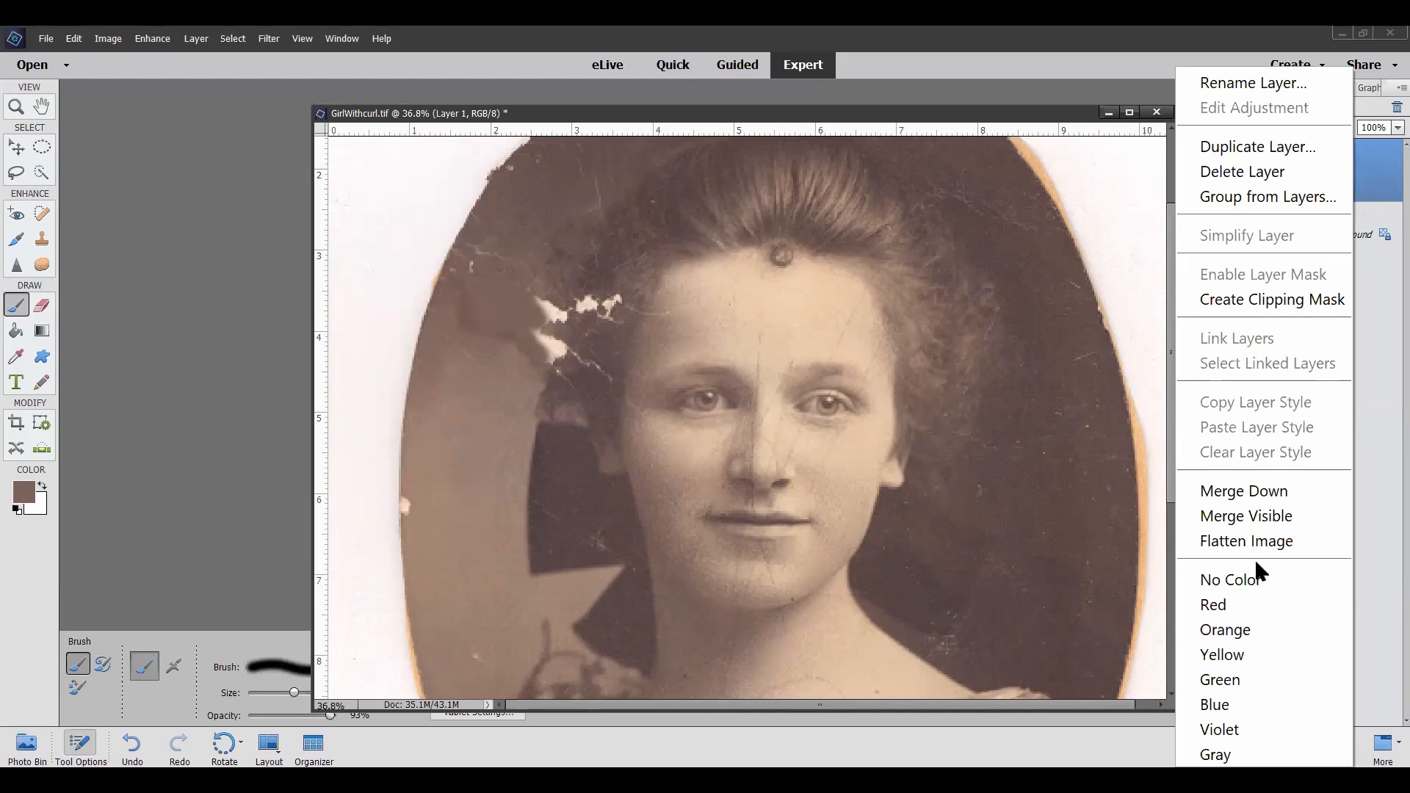
{"action": "left_click", "coordinate": [1255, 492]}
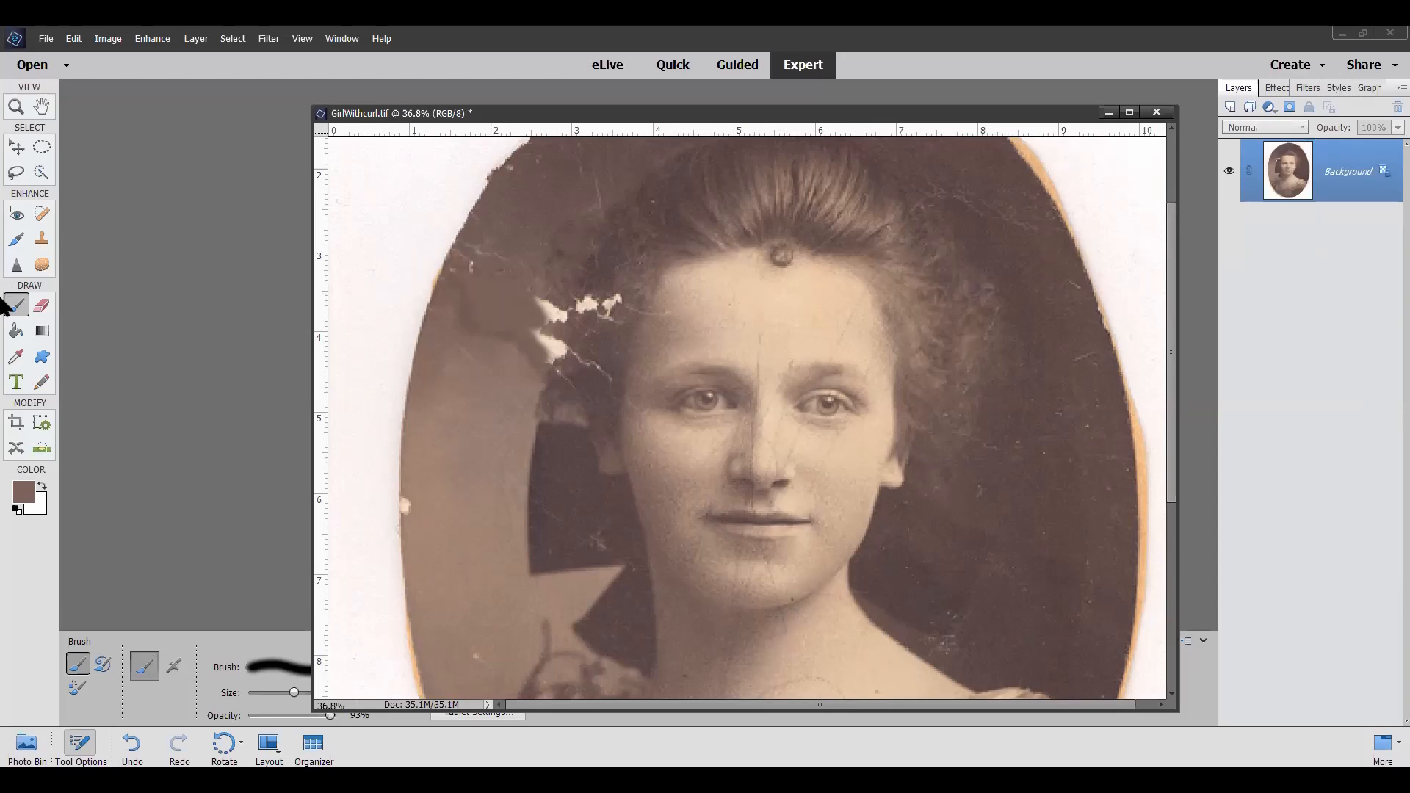
Clone background texture over the painted patch with the Clone Stamp at 95 px and 56% opacity.
{"action": "left_click", "coordinate": [42, 242]}
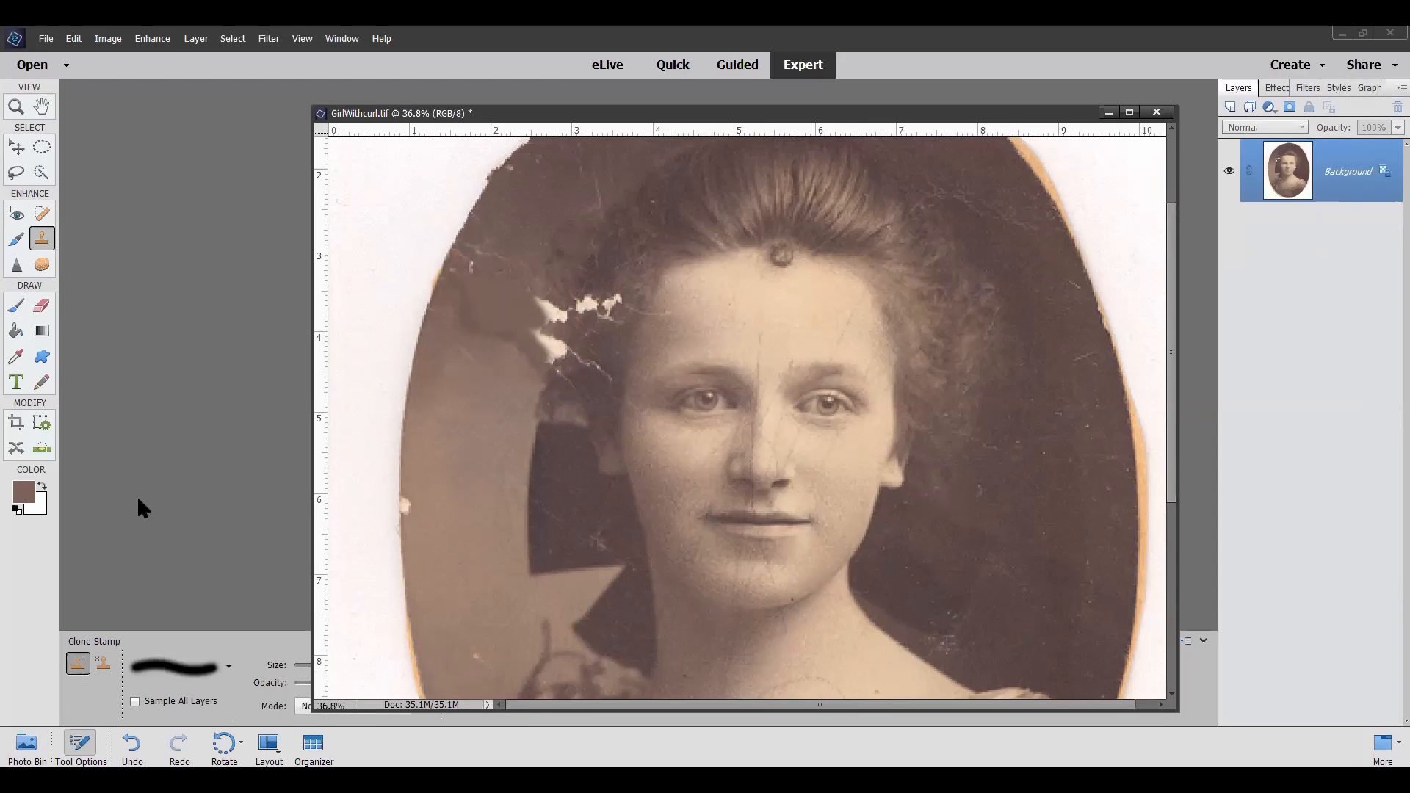
{"action": "left_click_drag", "start_coordinate": [844, 115], "coordinate": [982, 126]}
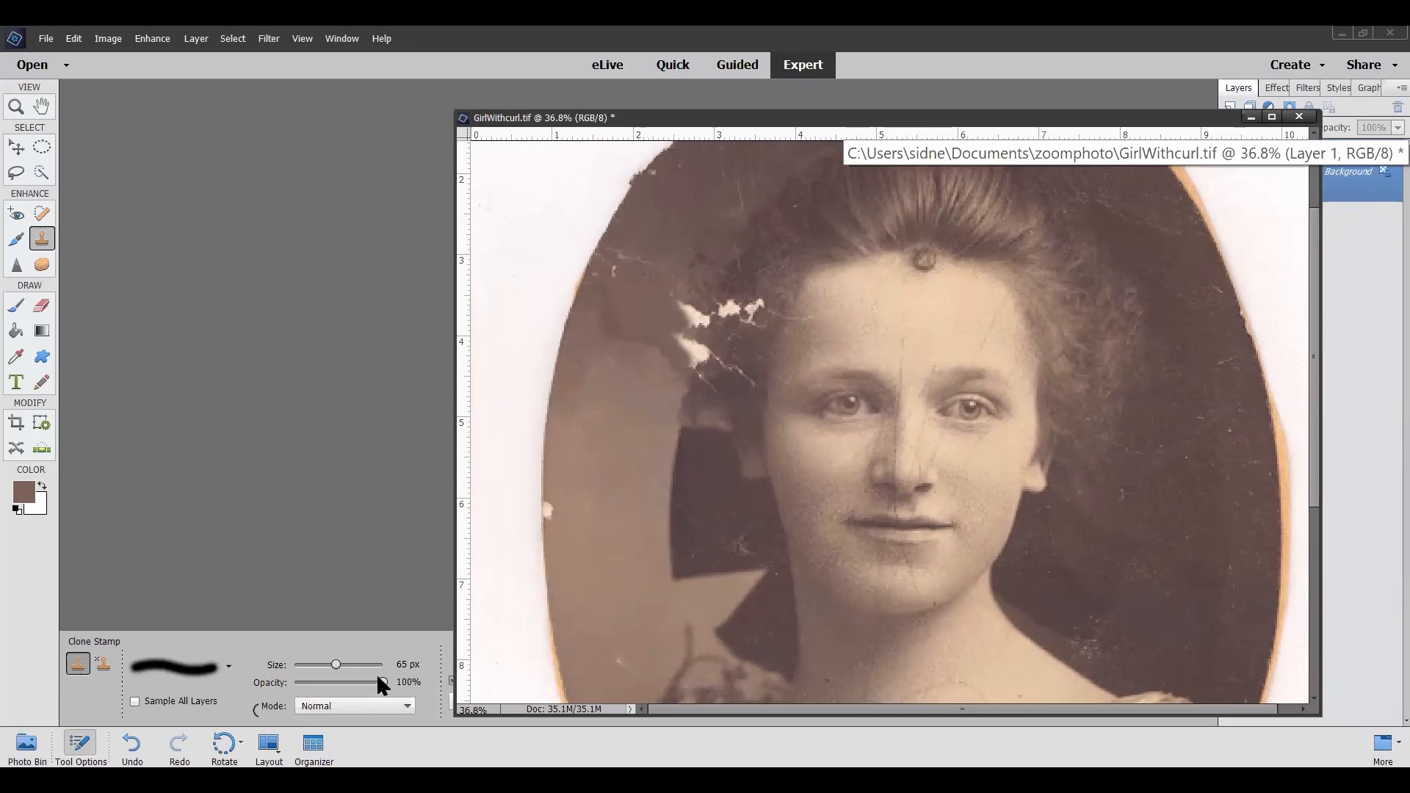
{"action": "left_click_drag", "start_coordinate": [380, 676], "coordinate": [341, 683]}
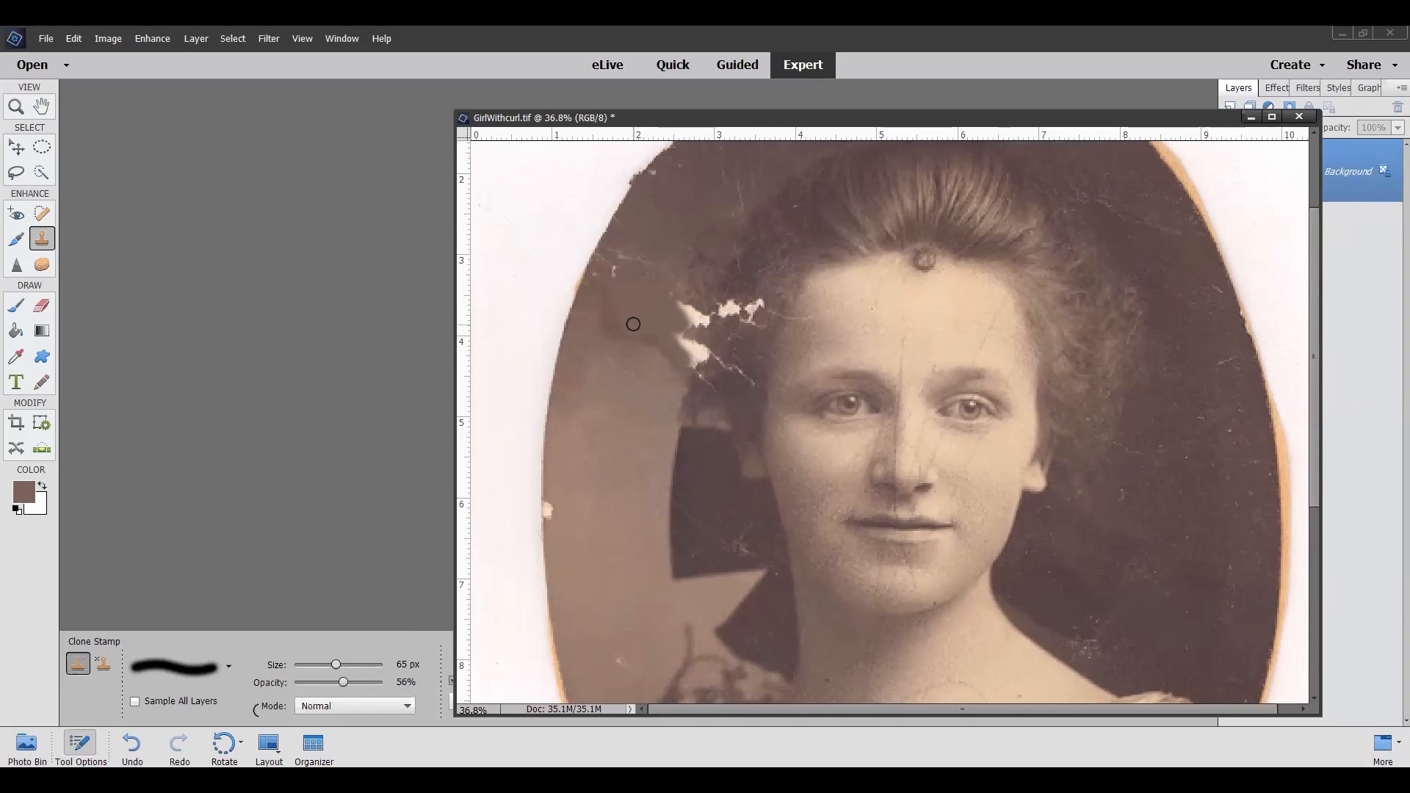
{"action": "left_click_drag", "start_coordinate": [343, 664], "coordinate": [346, 664]}
{"action": "left_click", "coordinate": [619, 354], "text": "alt"}
{"action": "mouse_move", "coordinate": [628, 328]}
{"action": "left_mouse_down"}
{"action": "mouse_move", "coordinate": [610, 334]}
{"action": "mouse_move", "coordinate": [615, 322]}
{"action": "left_mouse_up"}
Revert the photo to its saved version, discarding the painted and cloned patch.
{"action": "left_click", "coordinate": [74, 41]}
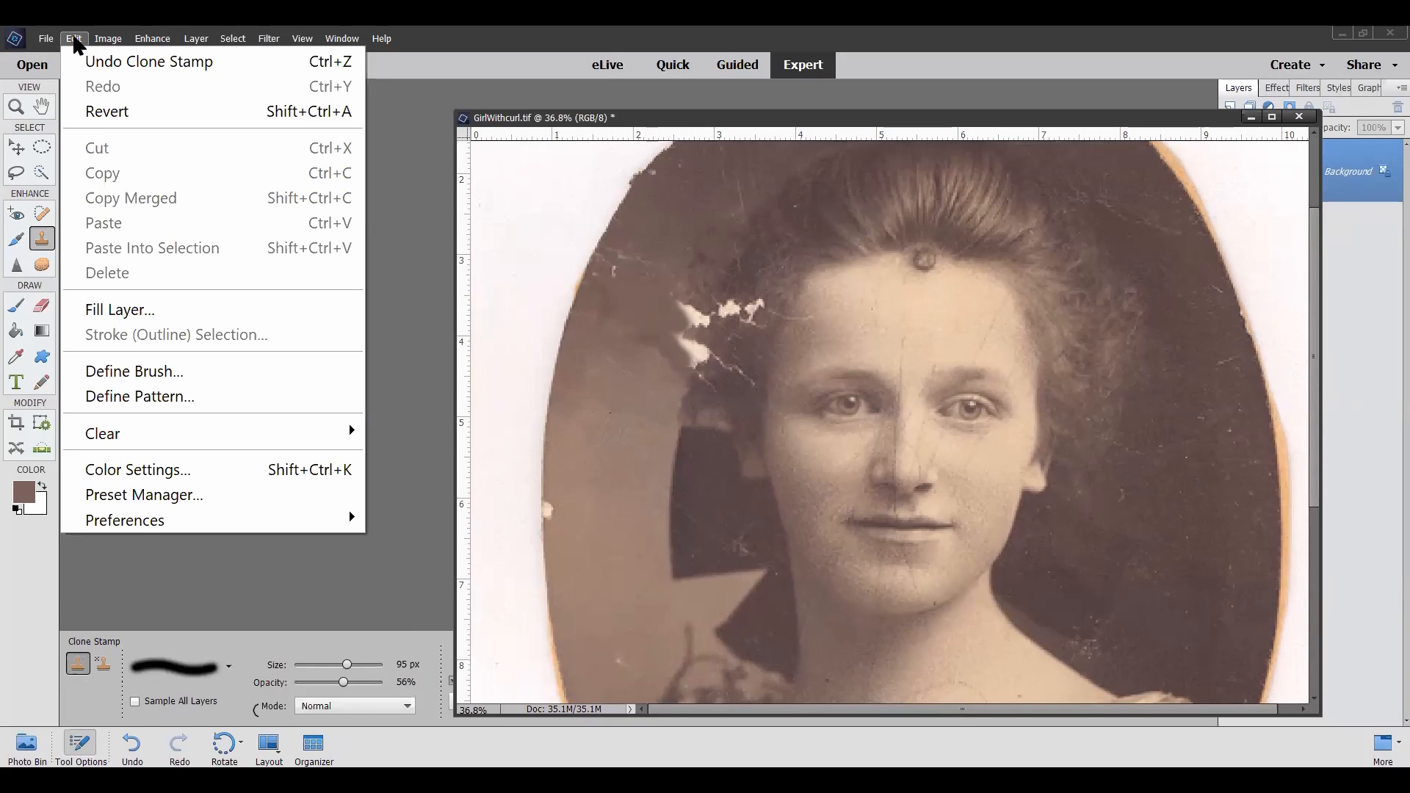
{"action": "left_click", "coordinate": [98, 110]}
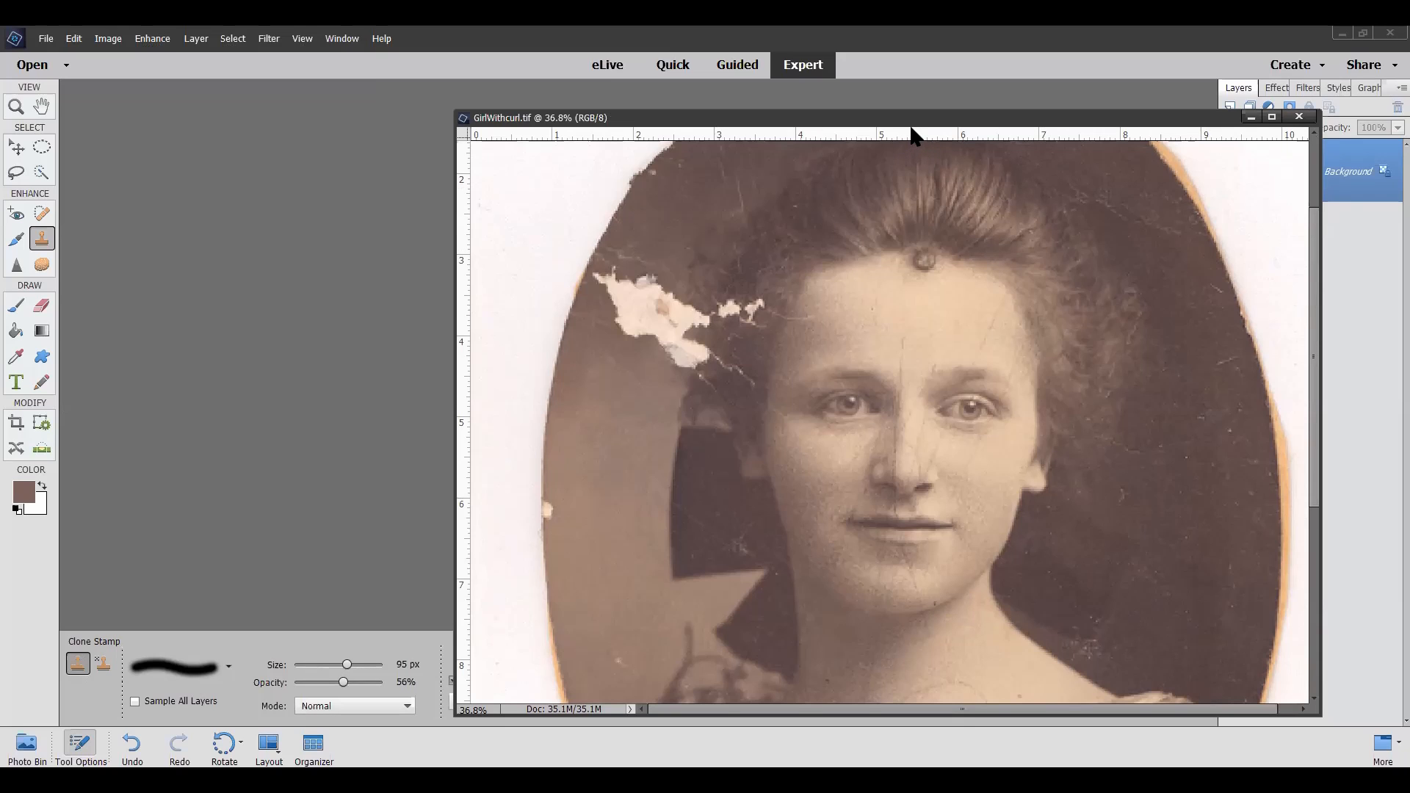
Lasso an irregular area of clean background just below the tear and feather the selection by 10 pixels.
{"action": "left_click_drag", "start_coordinate": [912, 123], "coordinate": [783, 105]}
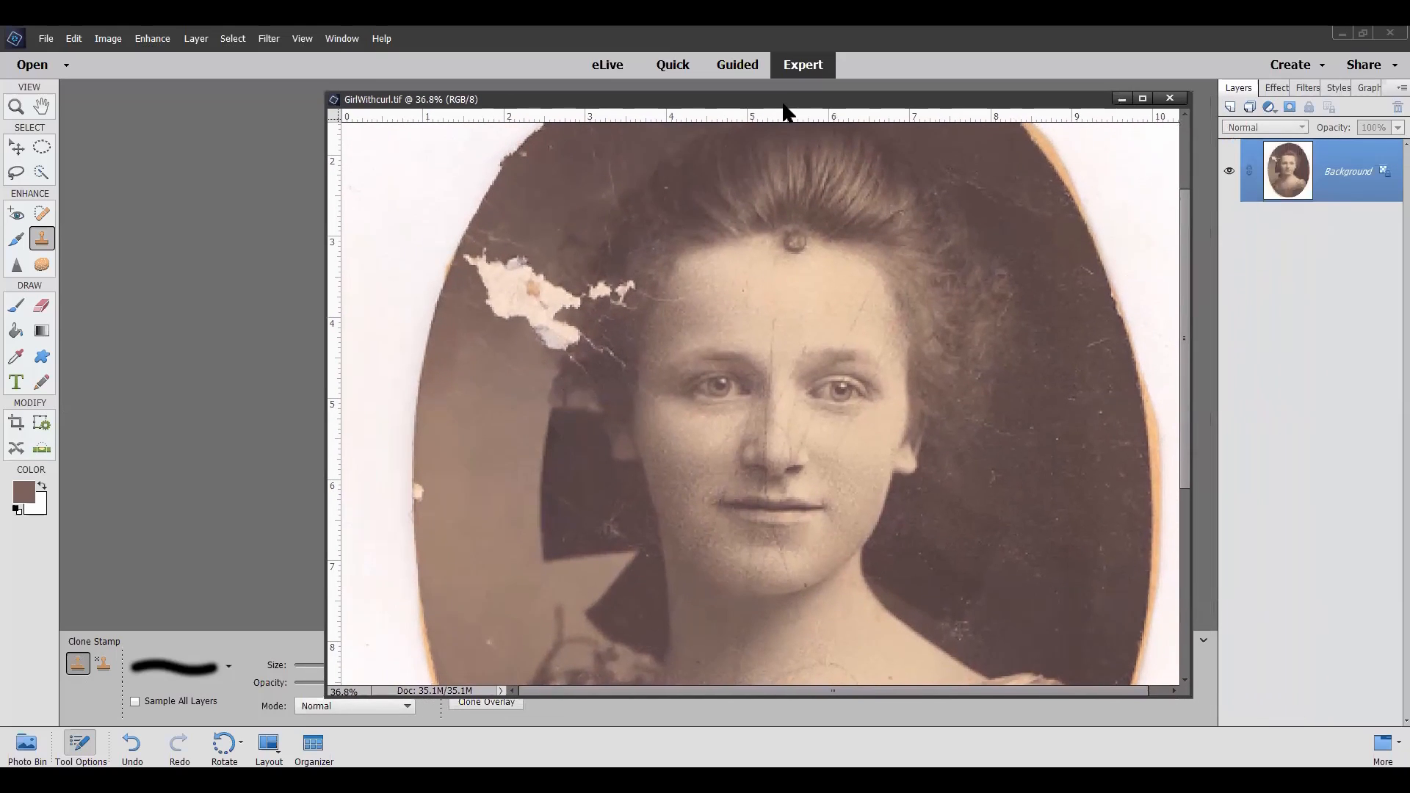
{"action": "left_click", "coordinate": [16, 174]}
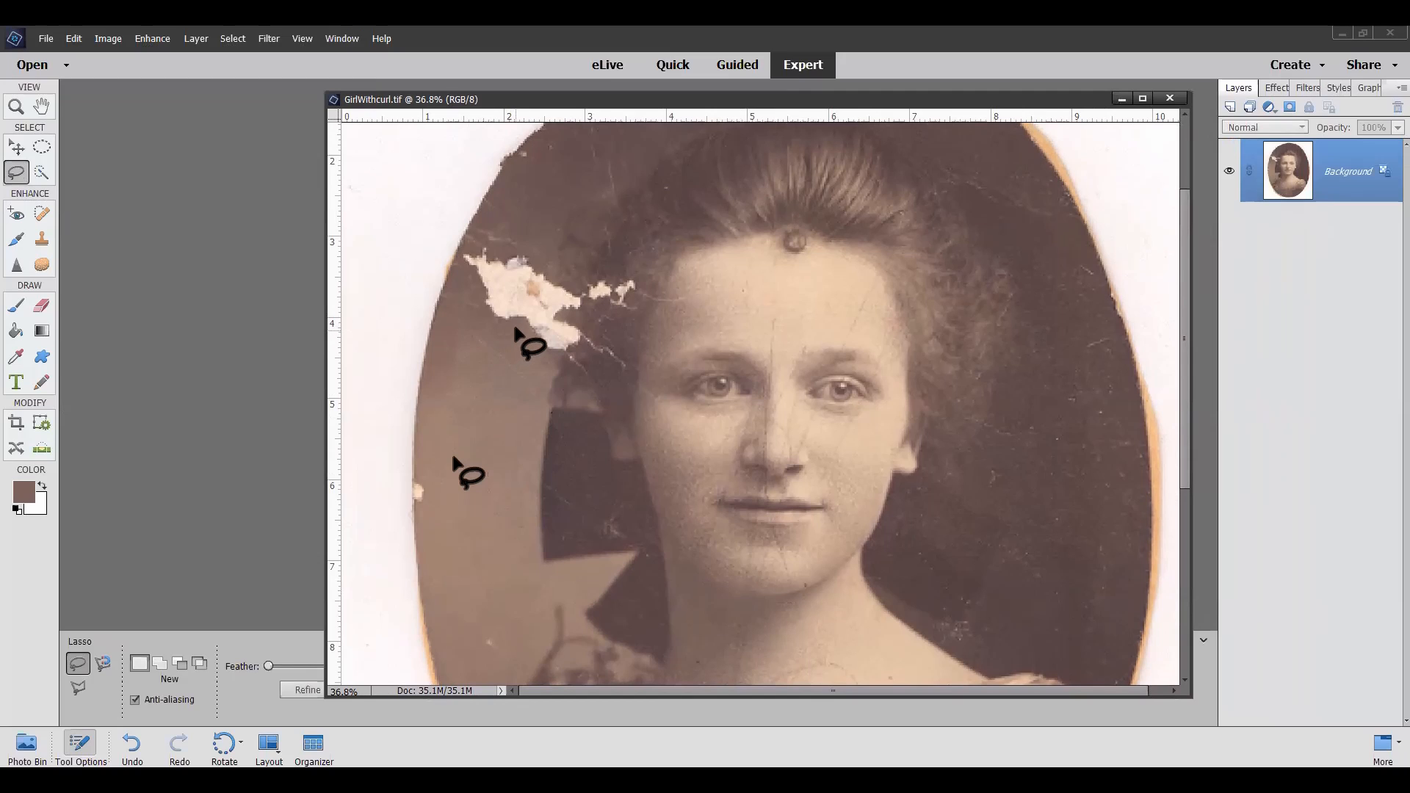
{"action": "mouse_move", "coordinate": [517, 330]}
{"action": "left_mouse_down"}
{"action": "mouse_move", "coordinate": [465, 304]}
{"action": "mouse_move", "coordinate": [461, 389]}
{"action": "mouse_move", "coordinate": [506, 404]}
{"action": "mouse_move", "coordinate": [537, 380]}
{"action": "mouse_move", "coordinate": [539, 345]}
{"action": "mouse_move", "coordinate": [519, 338]}
{"action": "left_mouse_up"}
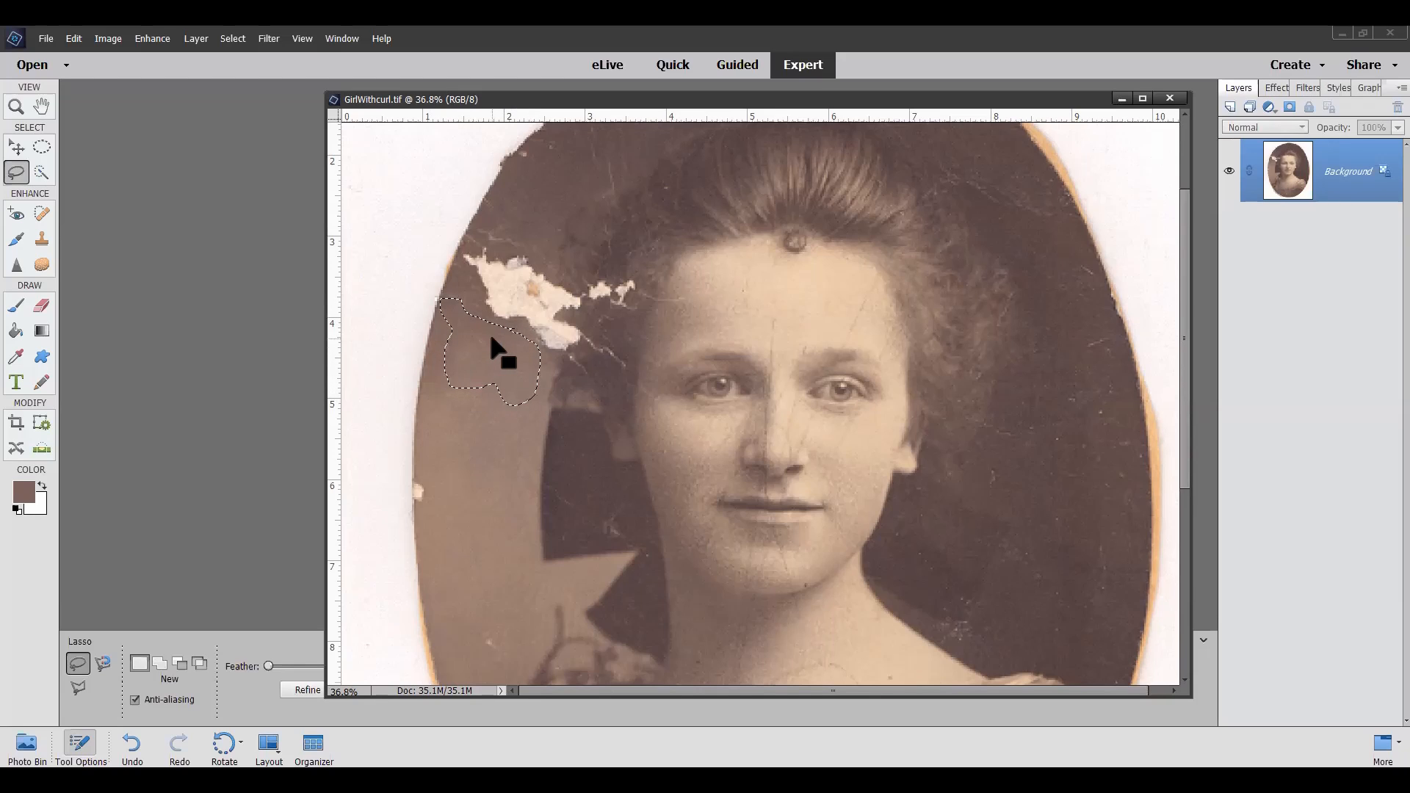
{"action": "right_click", "coordinate": [489, 349]}
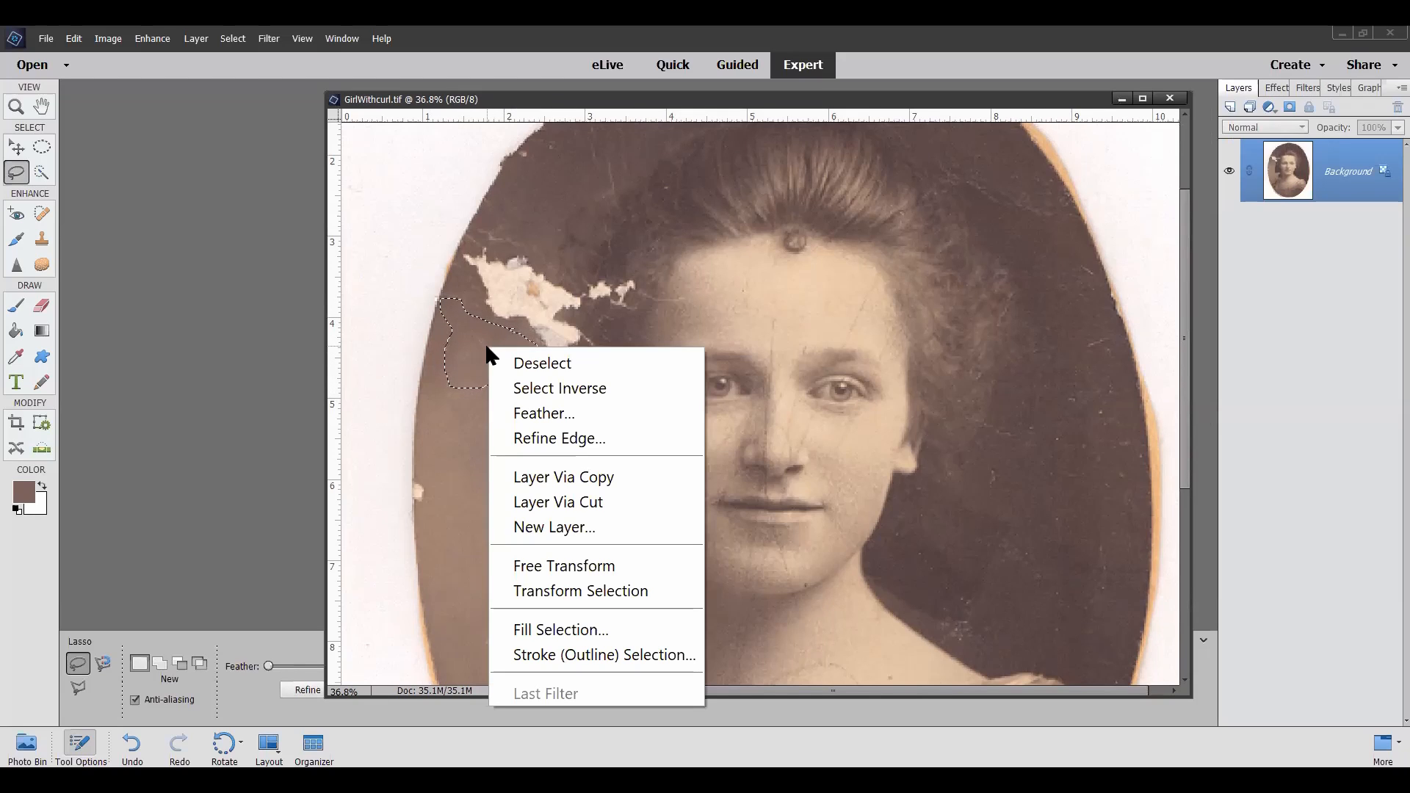
{"action": "left_click", "coordinate": [544, 412]}
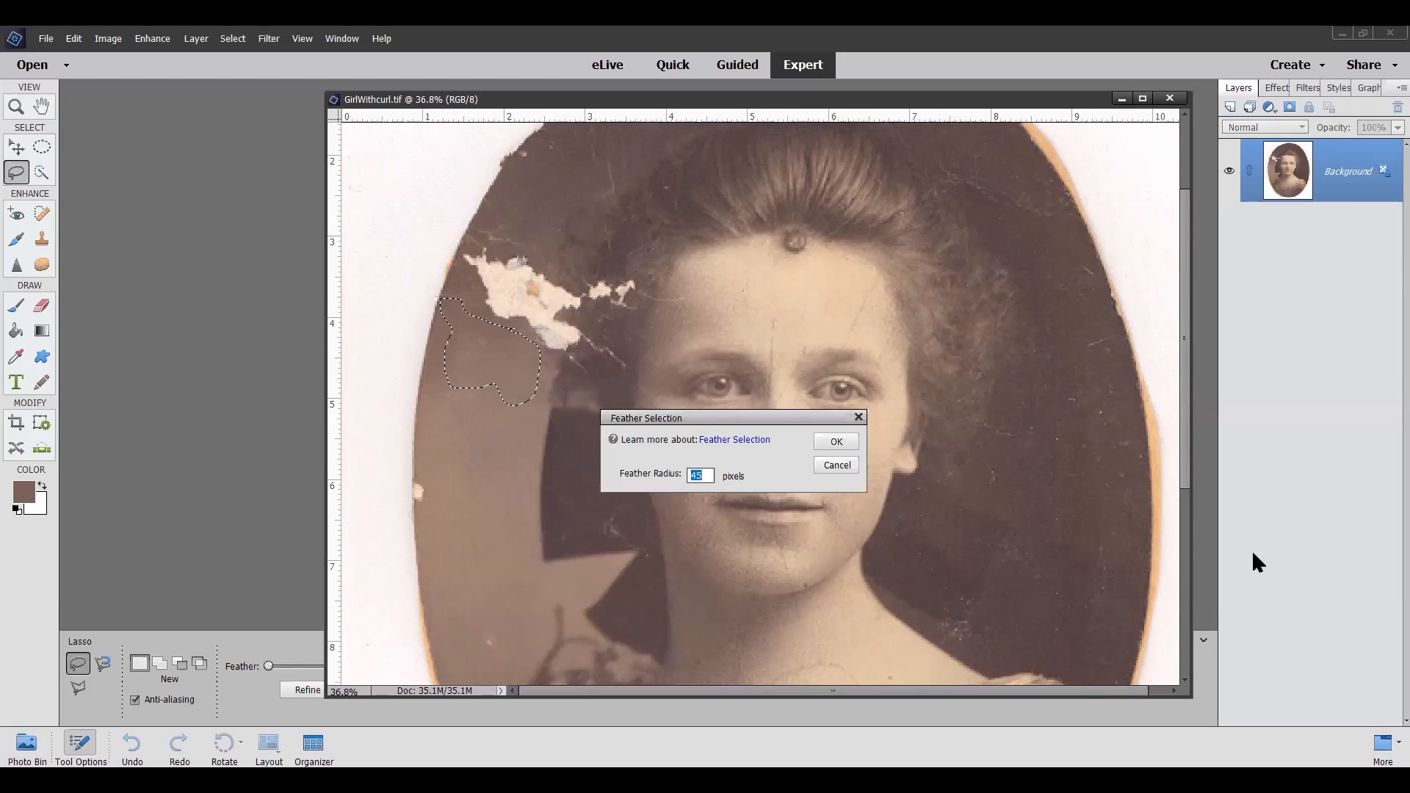
{"action": "type", "text": "10"}
{"action": "left_click", "coordinate": [838, 442]}
Copy the selected background to a new layer and move the copy up over the torn patch.
{"action": "right_click", "coordinate": [488, 350]}
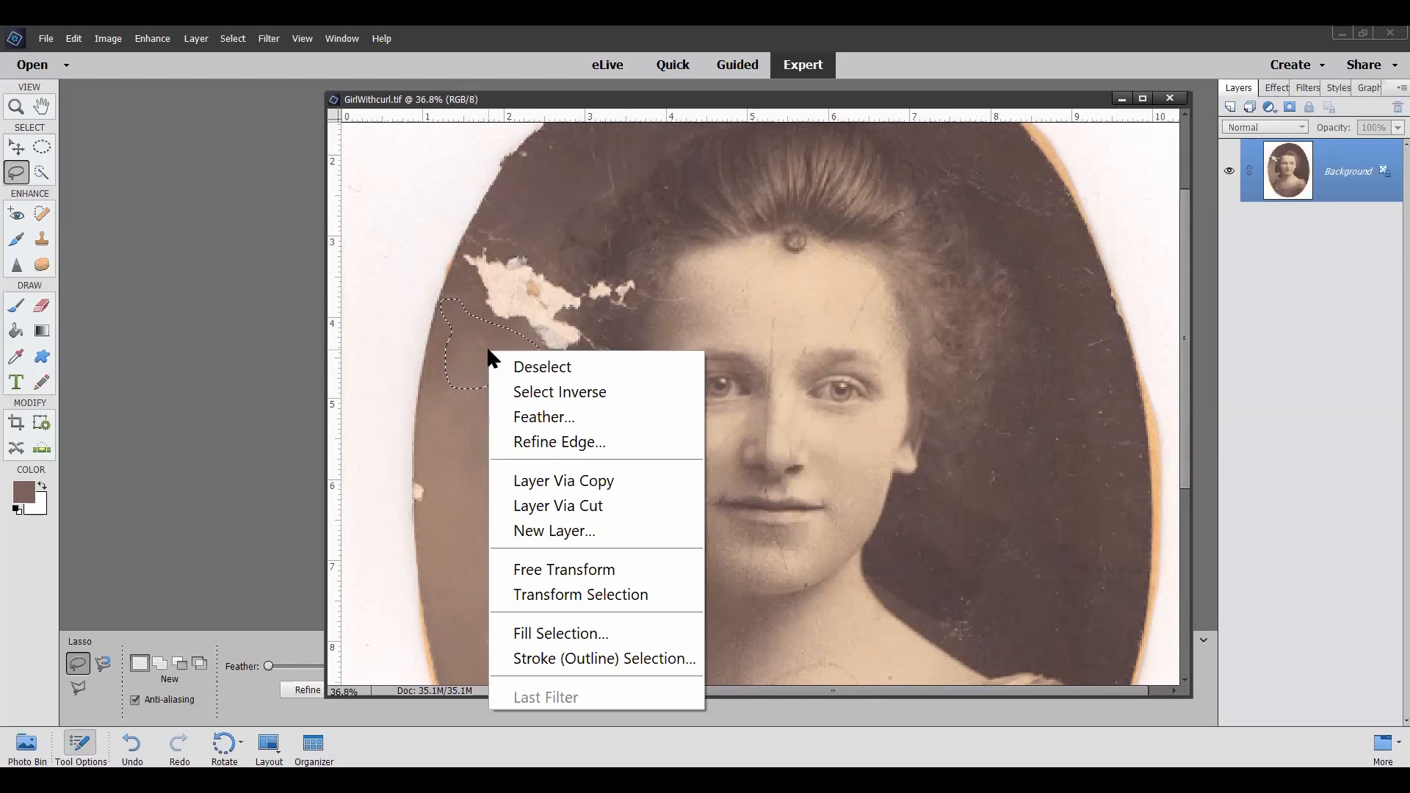
{"action": "left_click", "coordinate": [601, 479]}
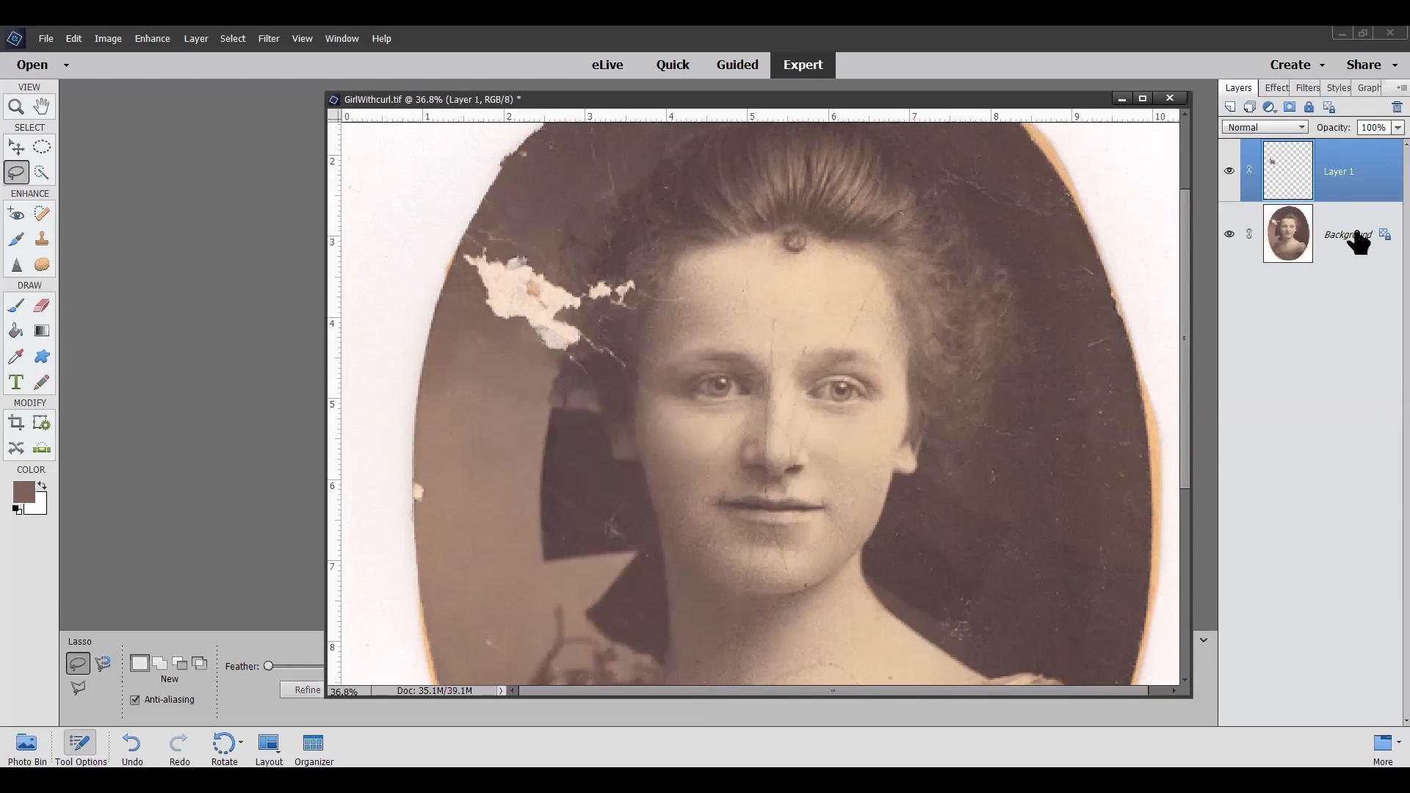
{"action": "left_click", "coordinate": [16, 147]}
{"action": "left_click_drag", "start_coordinate": [501, 385], "coordinate": [515, 320]}
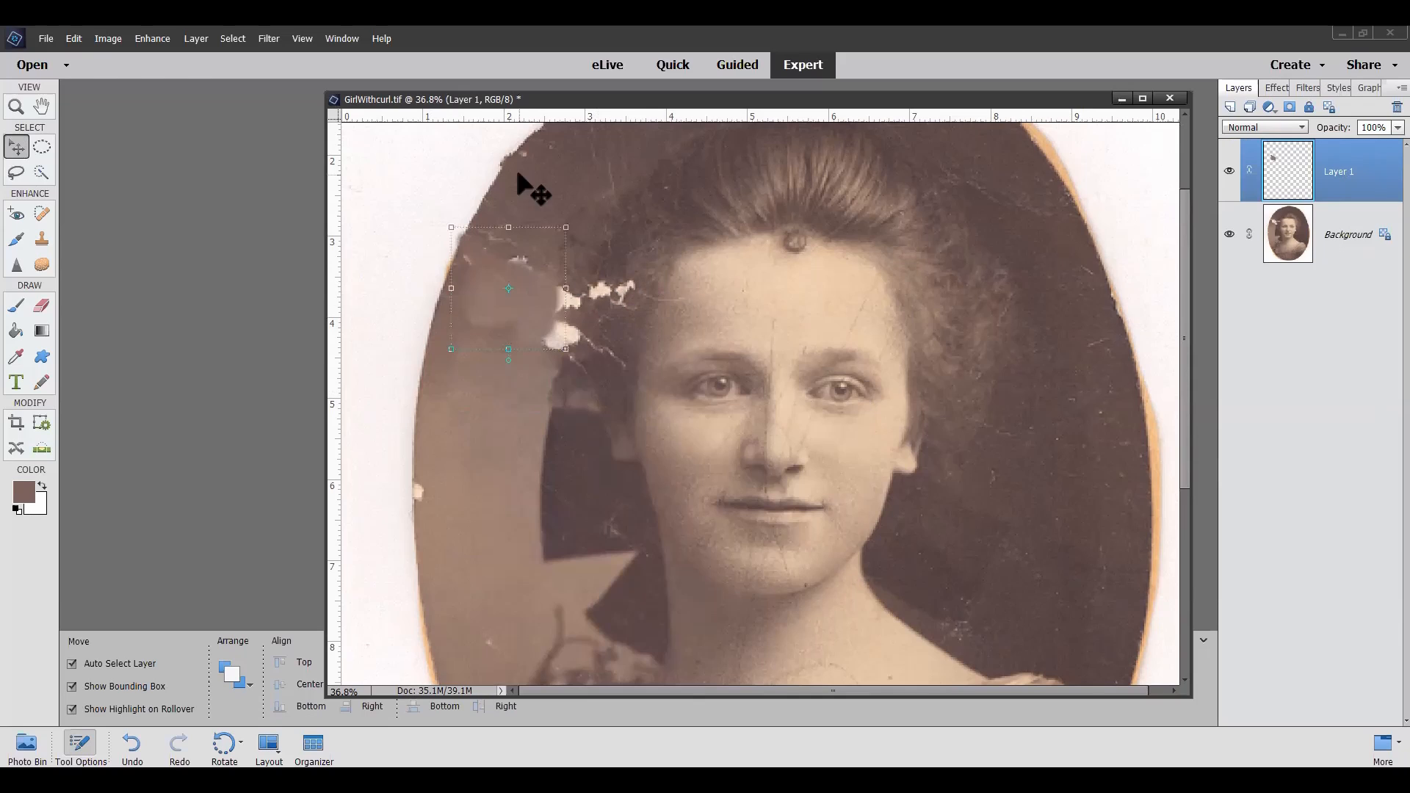
Darken the copied patch by setting its Levels midtone to 0.83.
{"action": "left_click", "coordinate": [155, 40]}
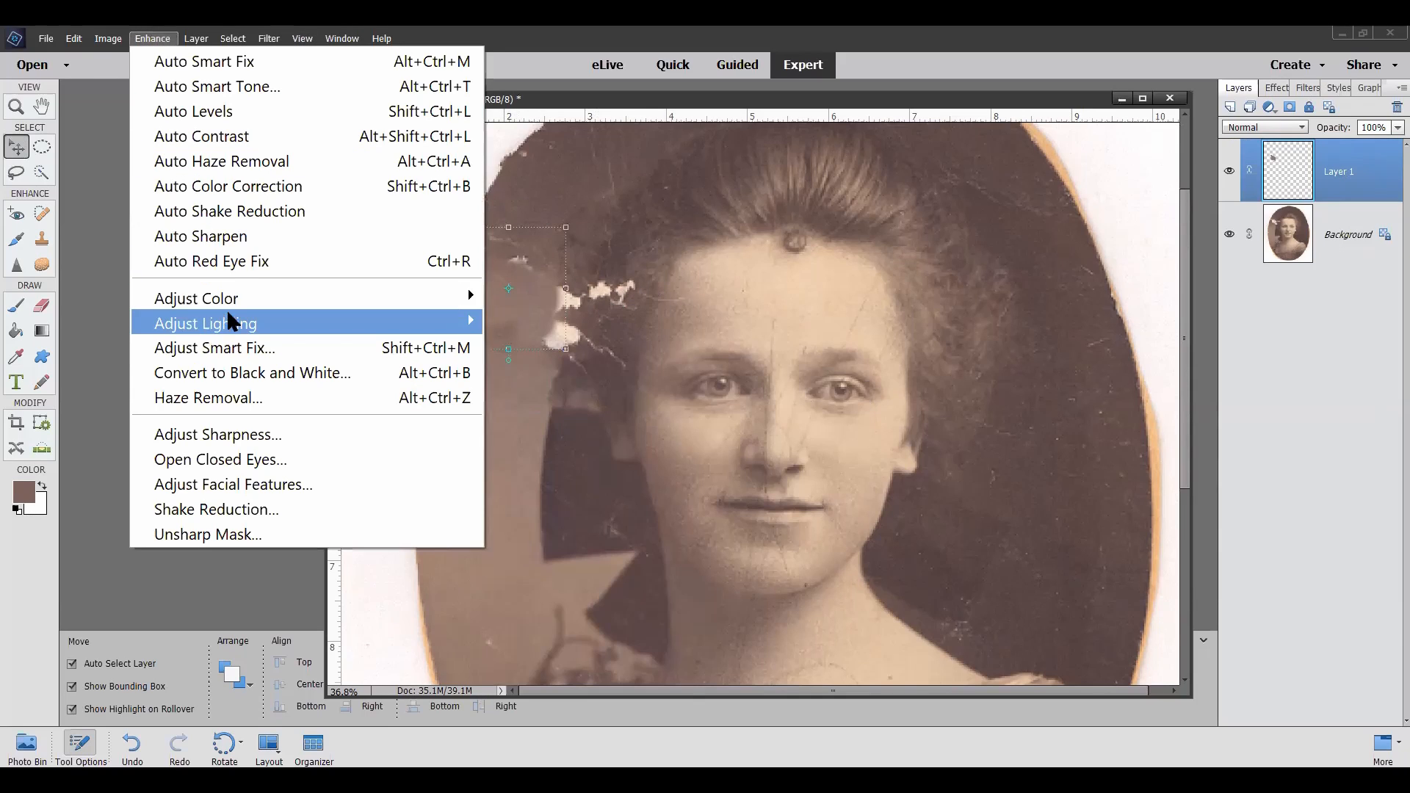
{"action": "mouse_move", "coordinate": [229, 321]}
{"action": "left_click", "coordinate": [547, 376]}
{"action": "left_click_drag", "start_coordinate": [787, 394], "coordinate": [799, 397]}
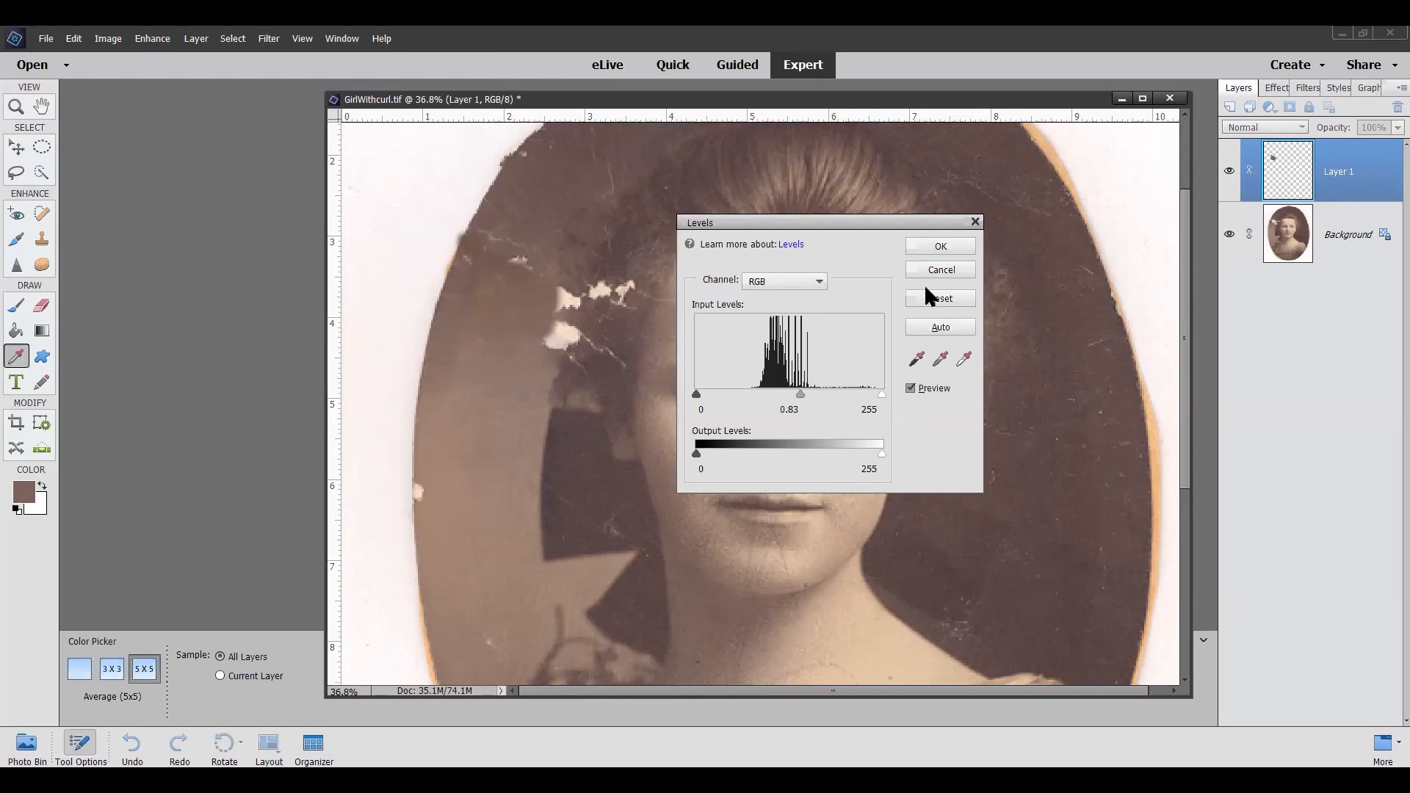
{"action": "left_click", "coordinate": [943, 248]}
{"action": "key", "text": "v"}
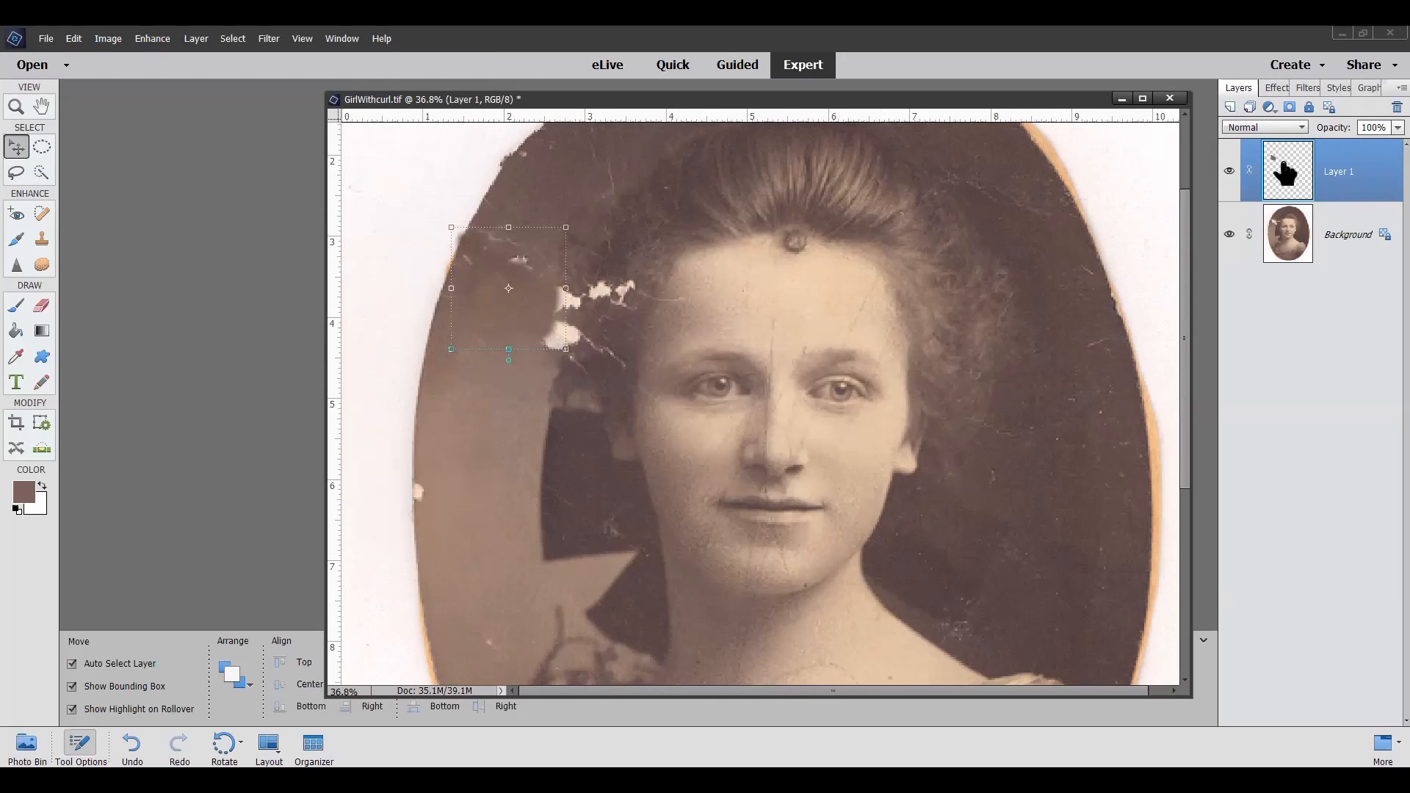
Duplicate the patch layer and shift the duplicate slightly up and toward the hair to cover more of the tear.
{"action": "right_click", "coordinate": [1332, 166]}
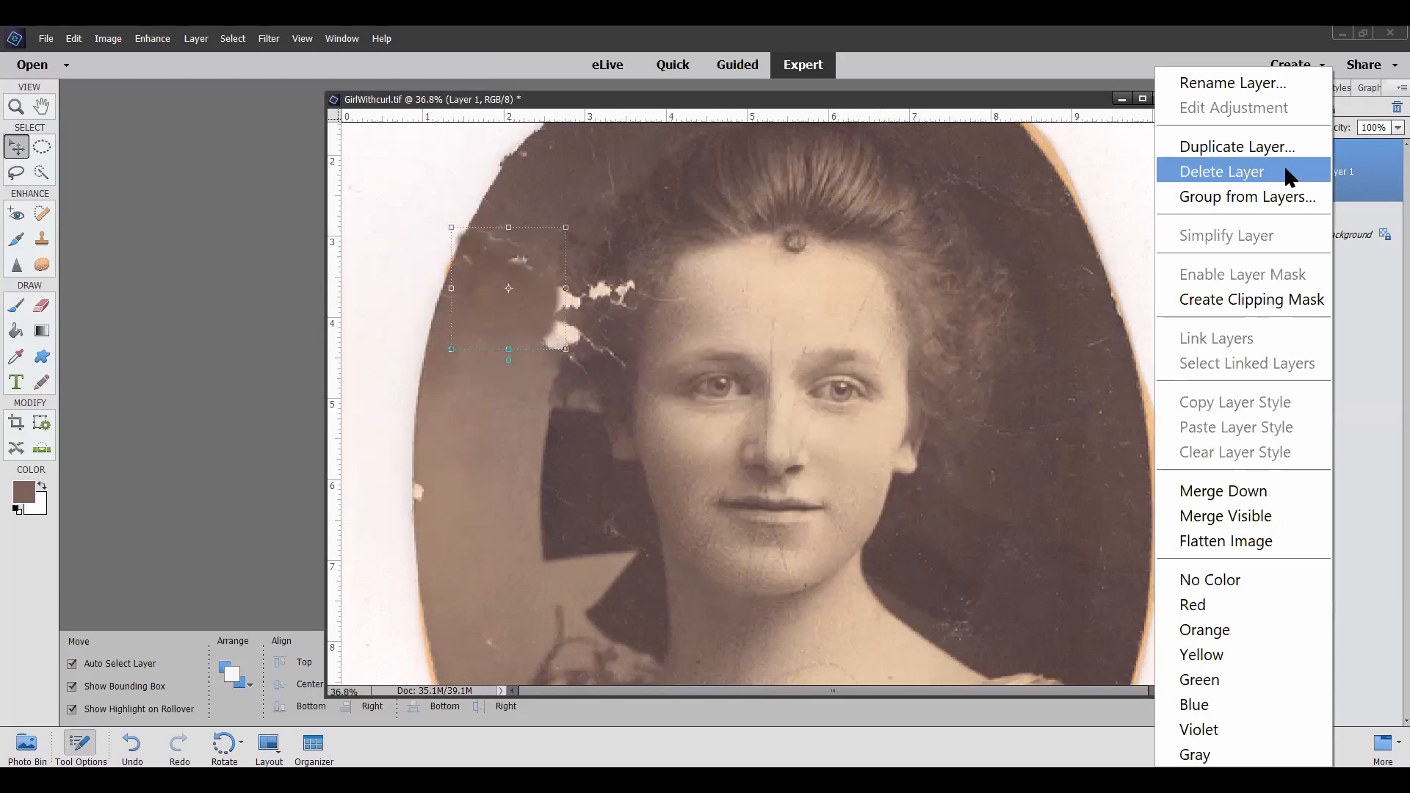
{"action": "left_click", "coordinate": [1303, 144]}
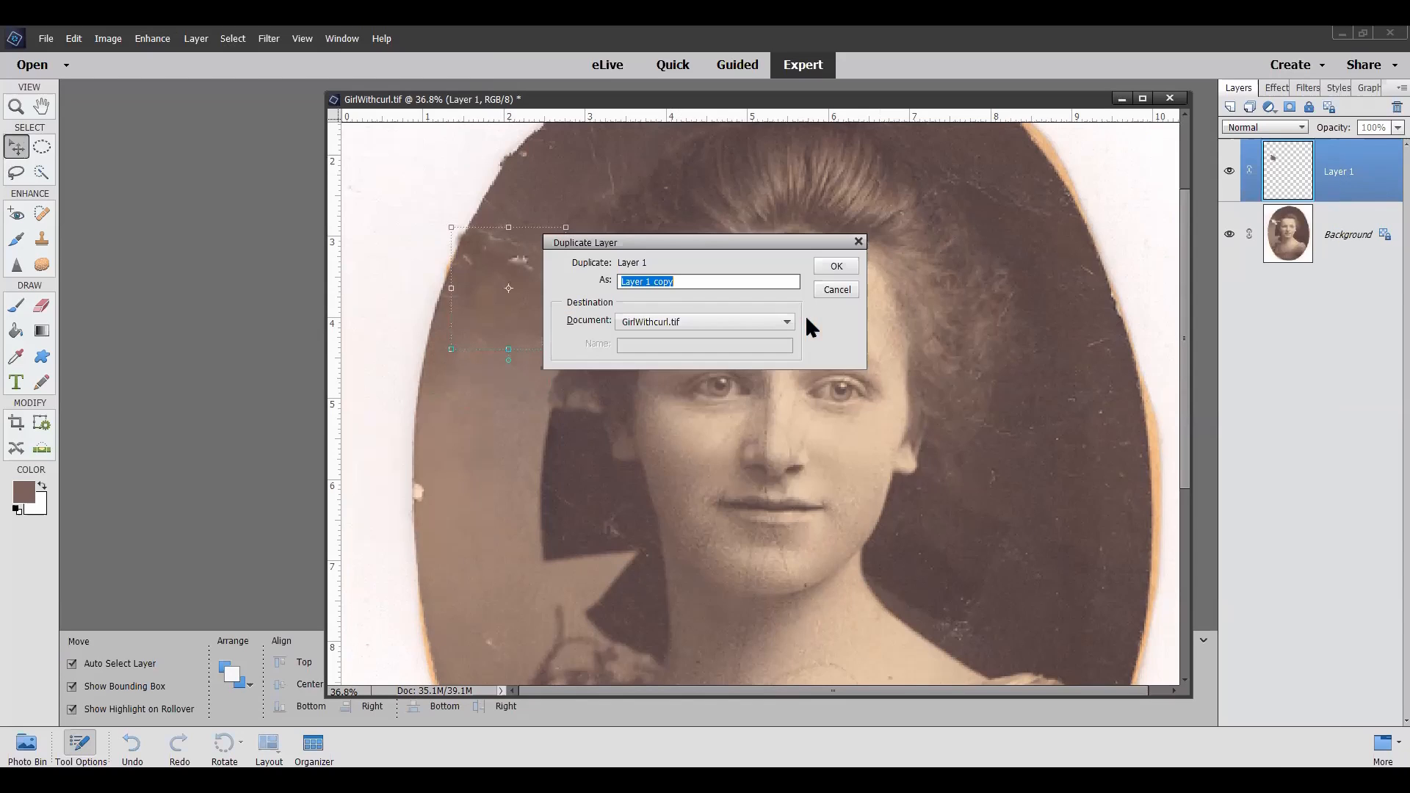
{"action": "left_click", "coordinate": [851, 263]}
{"action": "left_click_drag", "start_coordinate": [487, 283], "coordinate": [510, 266]}
Duplicate the shifted patch layer again and place the new duplicate over the white spot at the lower end of the tear.
{"action": "right_click", "coordinate": [1359, 173]}
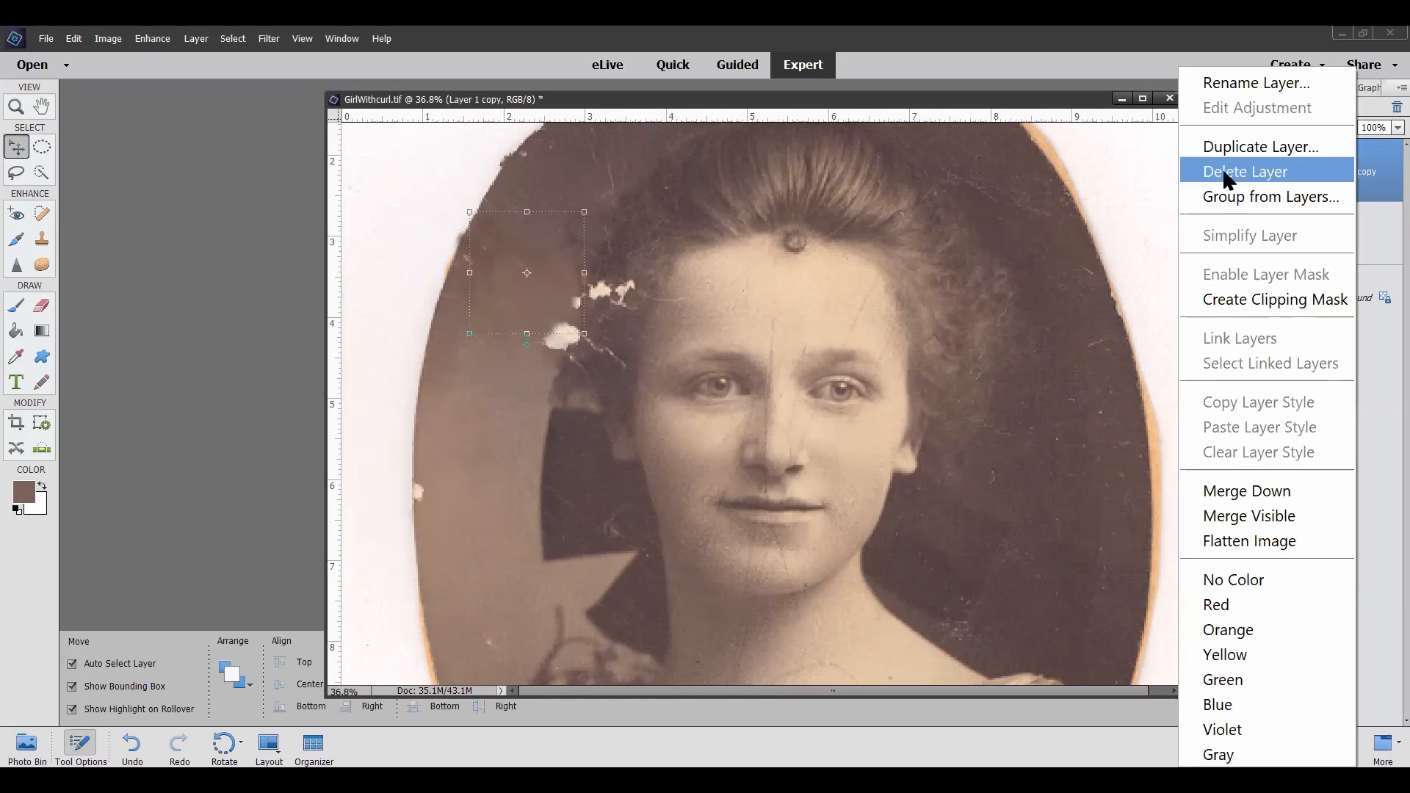
{"action": "left_click", "coordinate": [1256, 151]}
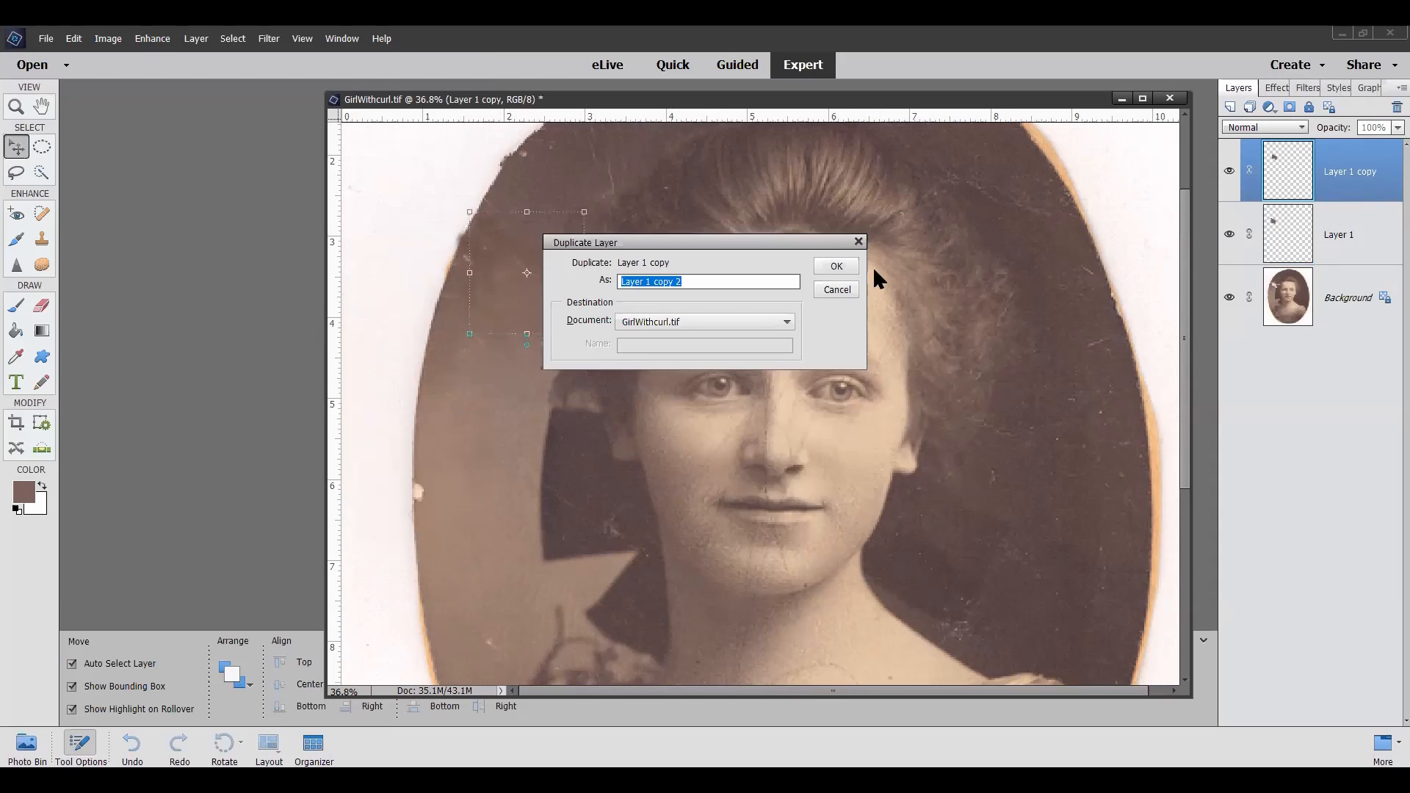
{"action": "left_click", "coordinate": [835, 265]}
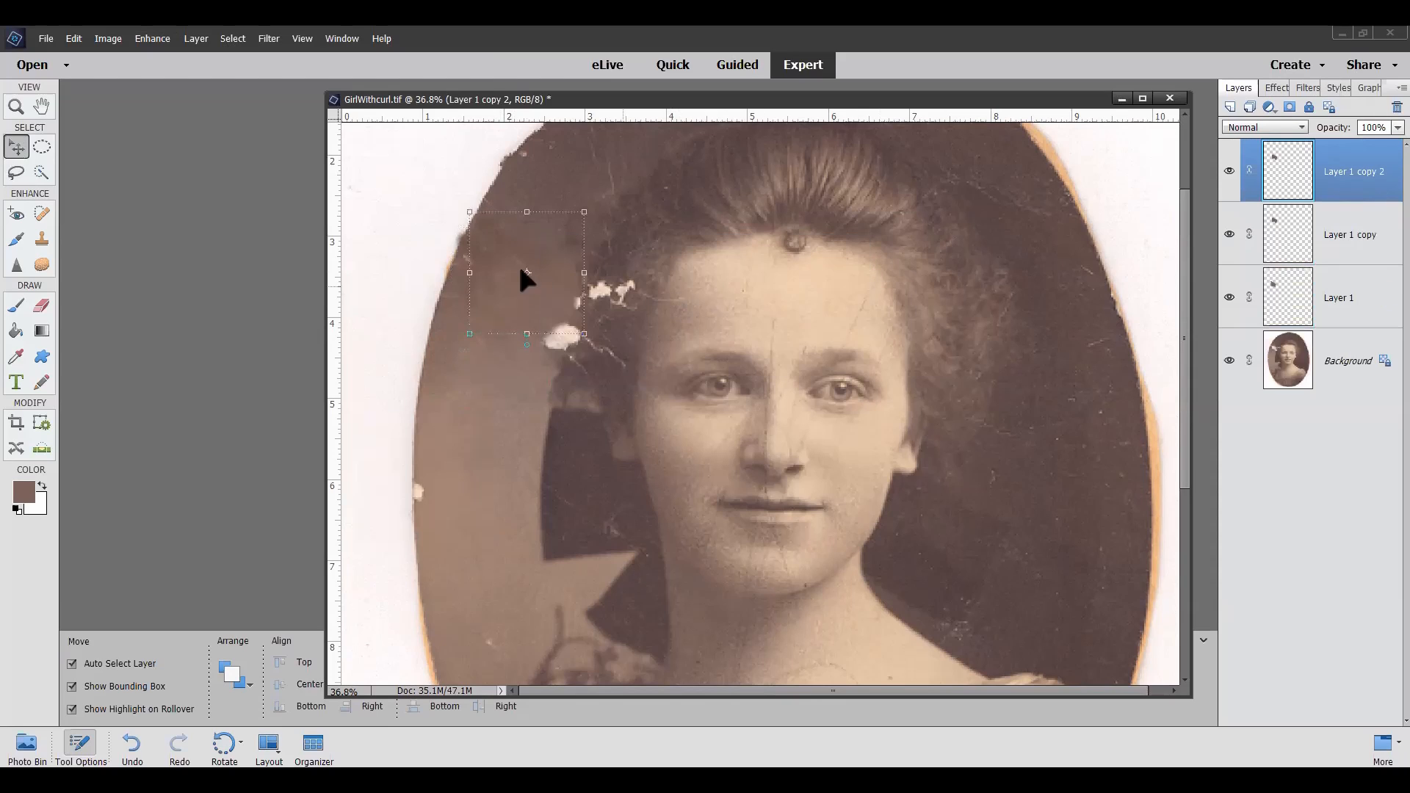
{"action": "left_click_drag", "start_coordinate": [528, 265], "coordinate": [531, 294]}
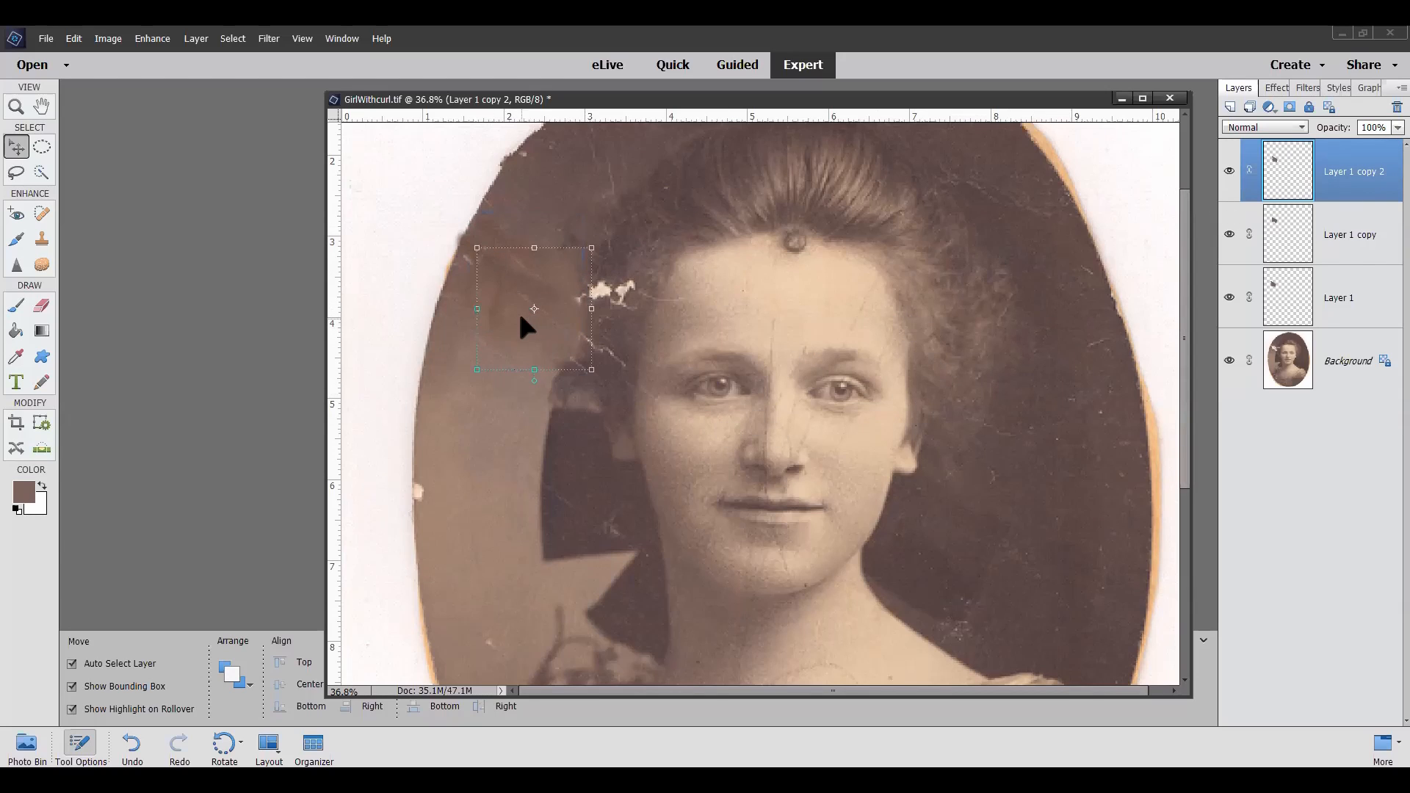
{"action": "left_click_drag", "start_coordinate": [517, 311], "coordinate": [507, 315]}
{"action": "left_click_drag", "start_coordinate": [531, 314], "coordinate": [539, 322]}
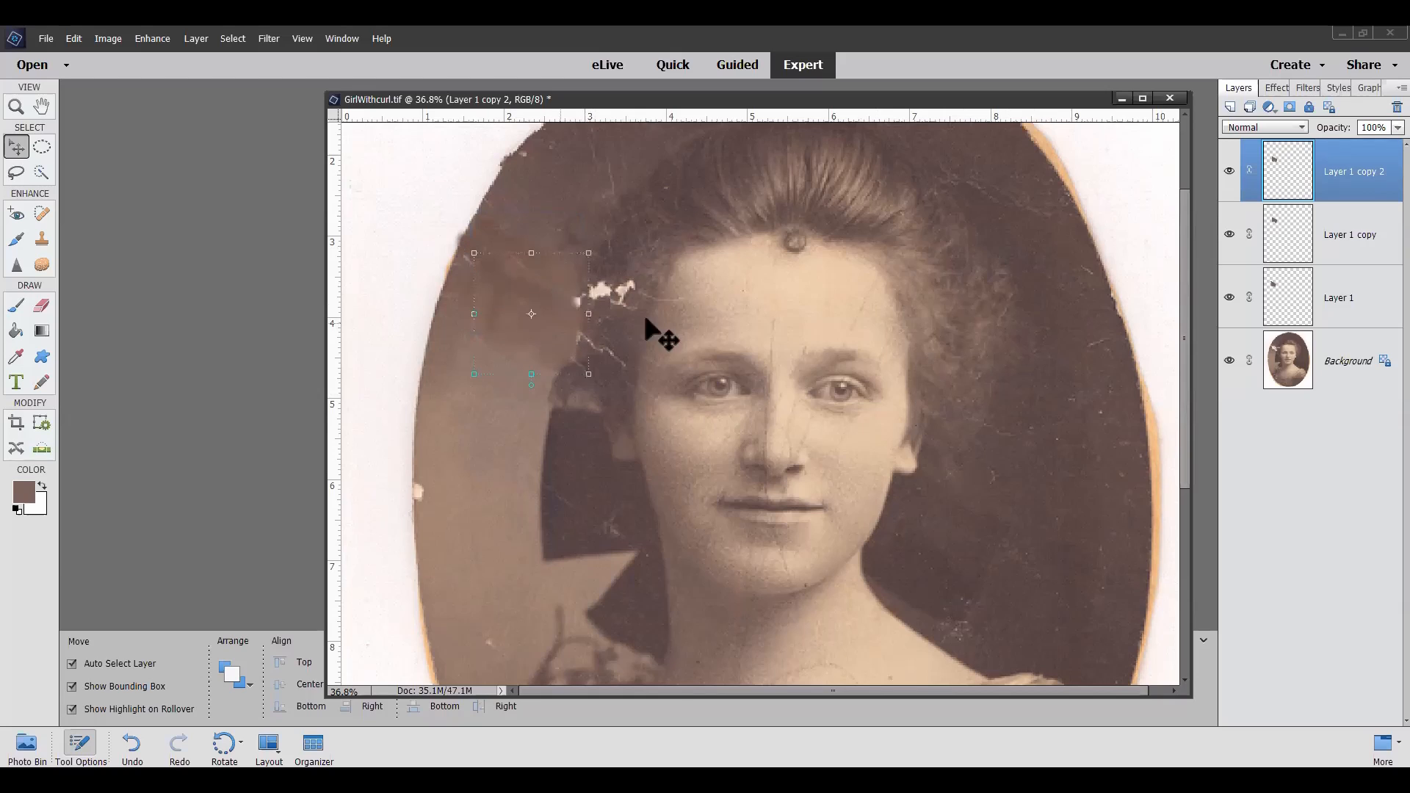
Merge both duplicated patch layers down into Layer 1.
{"action": "right_click", "coordinate": [1358, 176]}
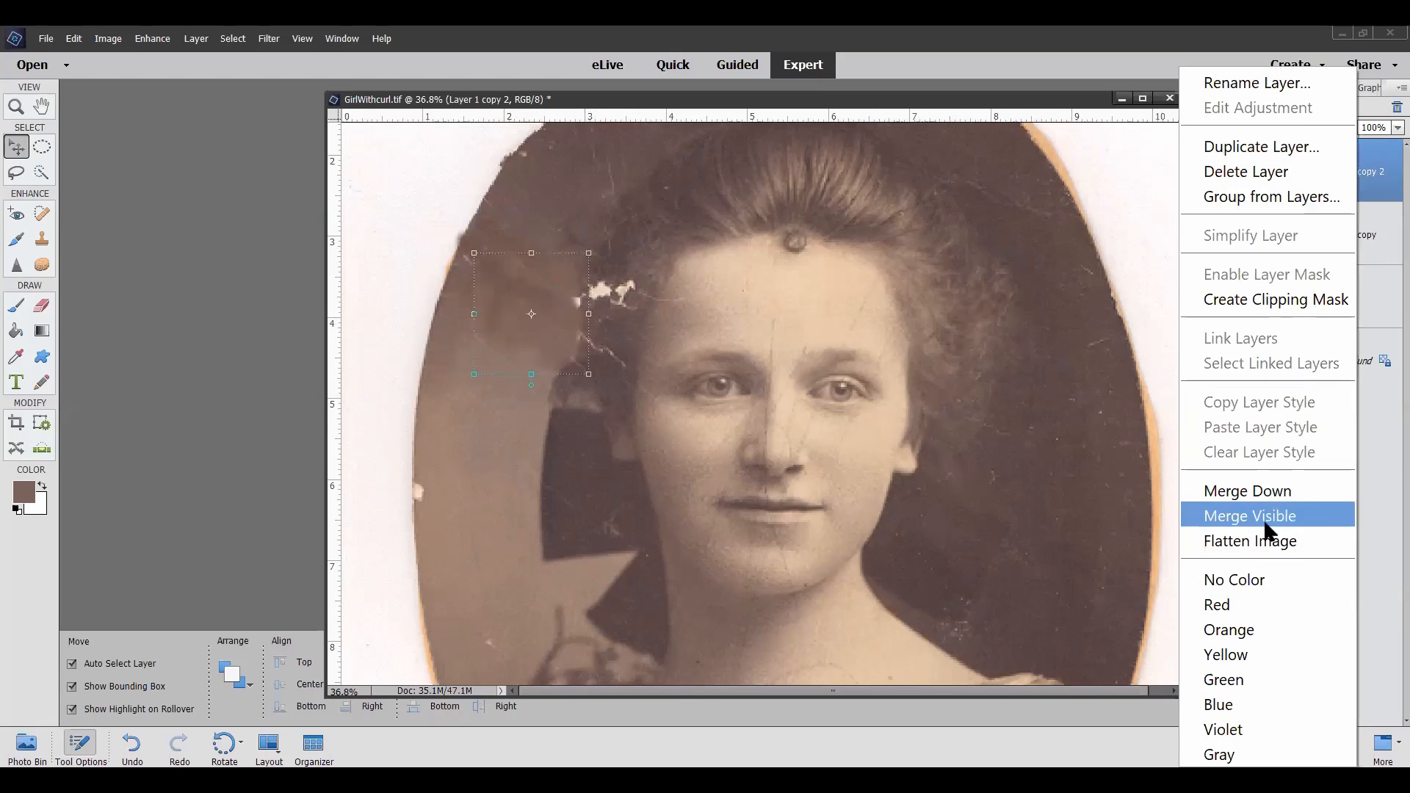
{"action": "left_click", "coordinate": [1275, 488]}
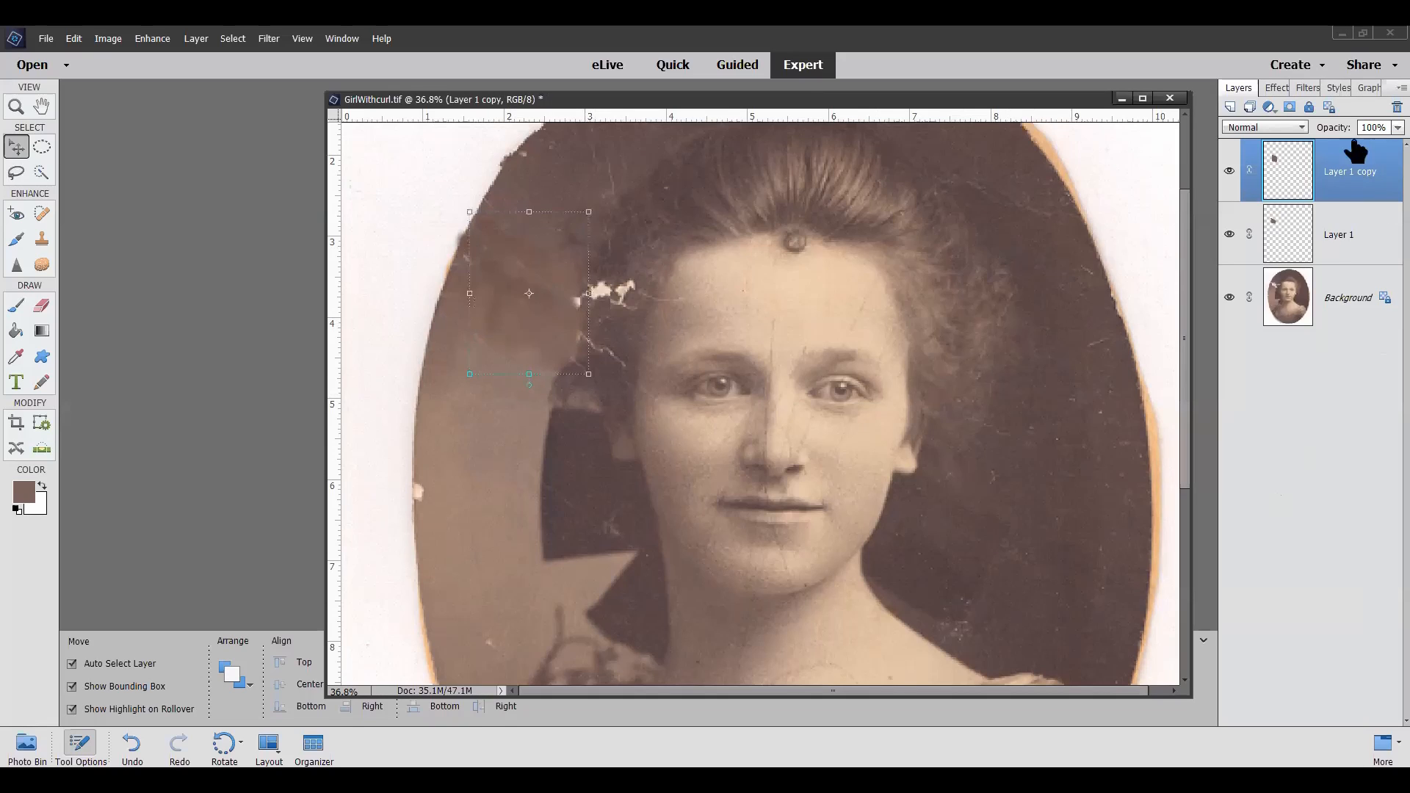
{"action": "right_click", "coordinate": [1328, 177]}
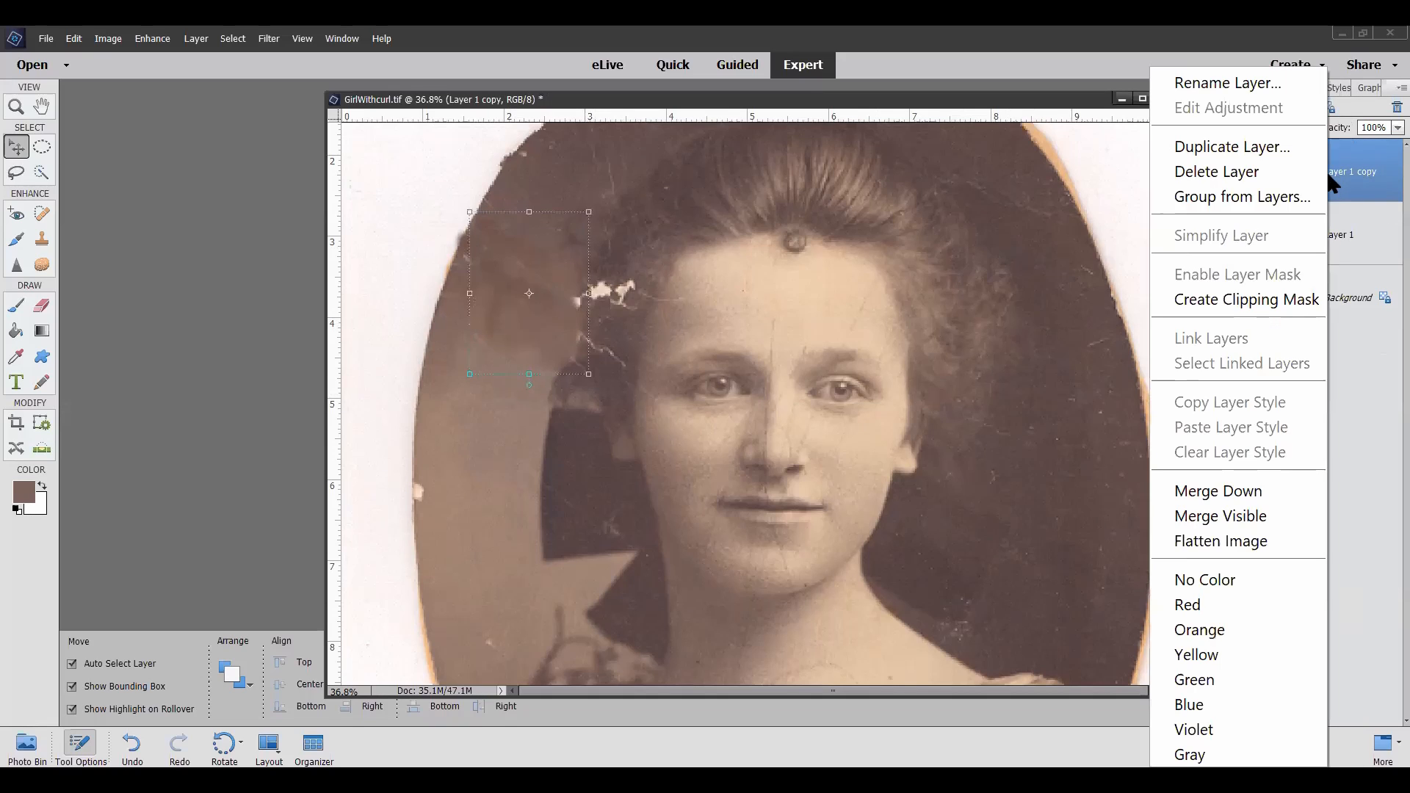
{"action": "left_click", "coordinate": [1237, 488]}
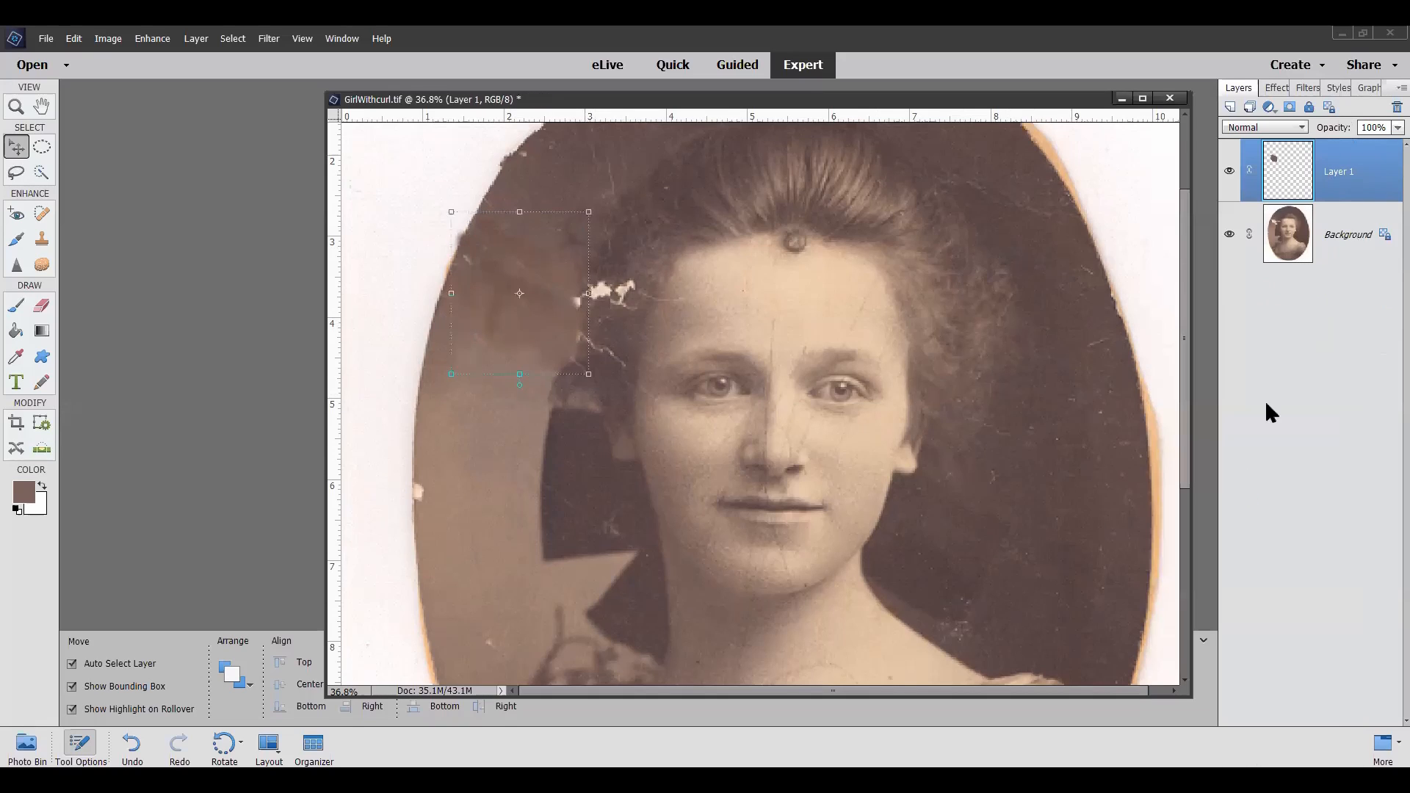
Add a layer mask to Layer 1 and paint black on it along the patch's edge beside the hair.
{"action": "left_click", "coordinate": [1290, 109]}
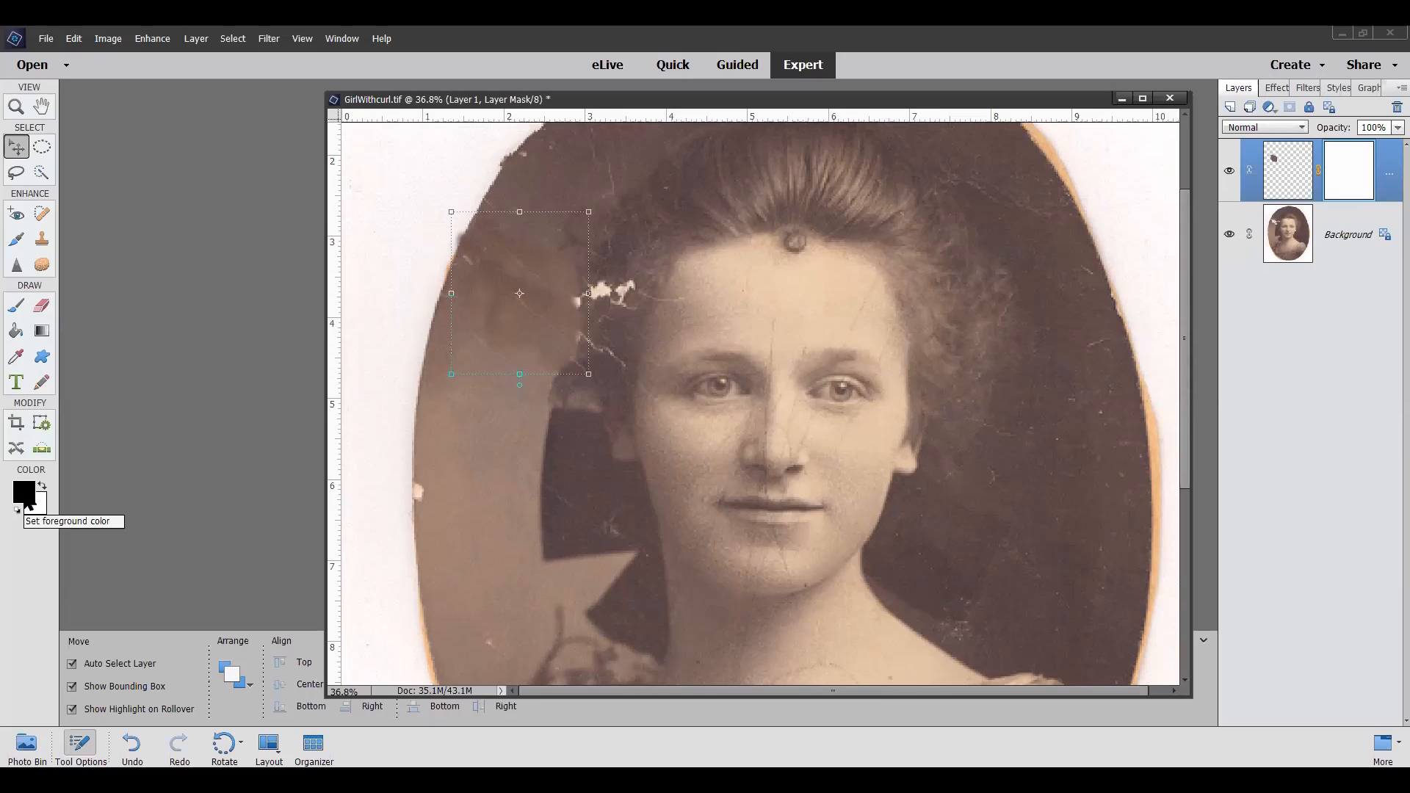
{"action": "left_click", "coordinate": [18, 315]}
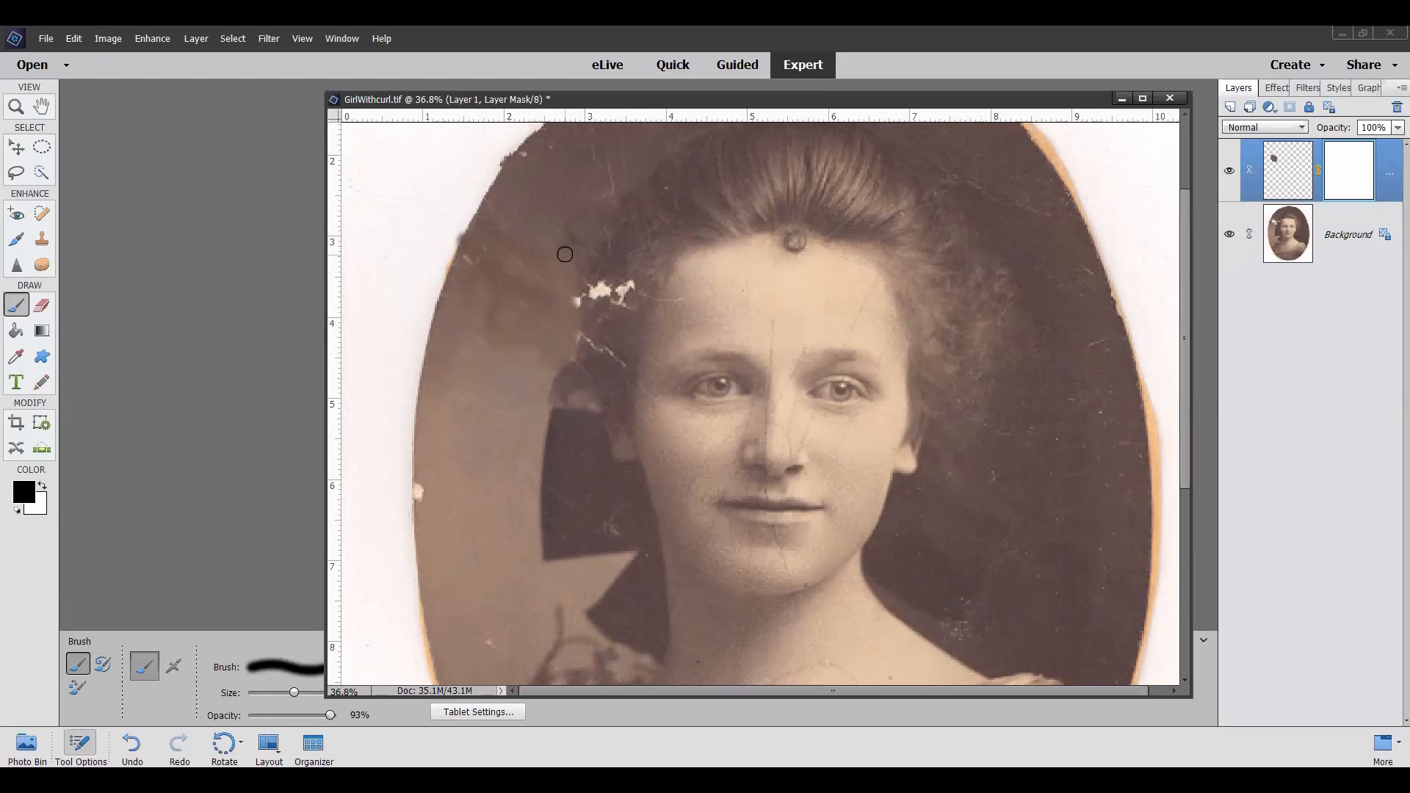
{"action": "mouse_move", "coordinate": [579, 302]}
{"action": "left_mouse_down"}
{"action": "mouse_move", "coordinate": [559, 257]}
{"action": "mouse_move", "coordinate": [589, 315]}
{"action": "mouse_move", "coordinate": [571, 319]}
{"action": "mouse_move", "coordinate": [556, 376]}
{"action": "left_mouse_up"}
{"action": "mouse_move", "coordinate": [577, 319]}
{"action": "left_mouse_down"}
{"action": "mouse_move", "coordinate": [560, 304]}
{"action": "mouse_move", "coordinate": [570, 317]}
{"action": "left_mouse_up"}
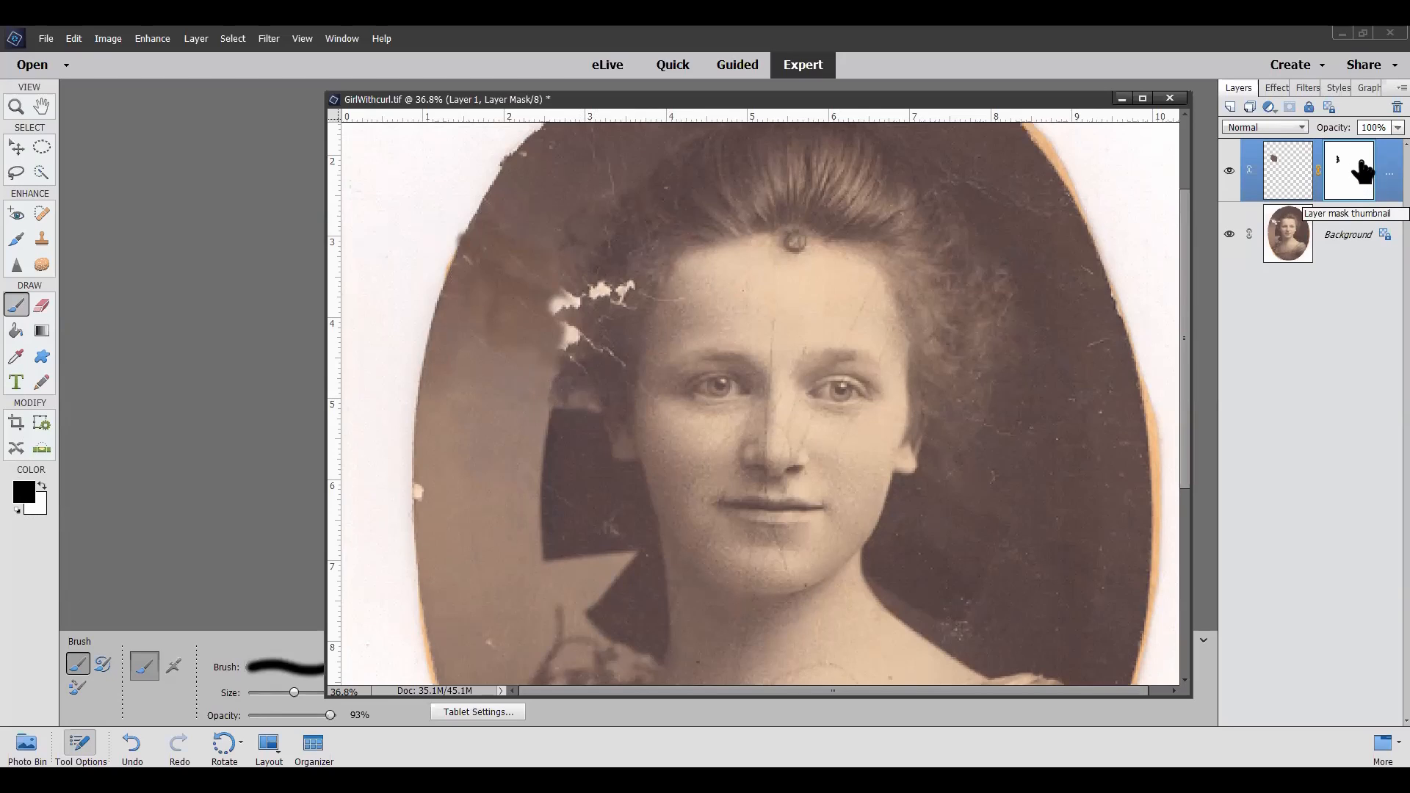
Delete Layer 1's mask without applying it and revert the photo to its saved version.
{"action": "left_click_drag", "start_coordinate": [1358, 181], "coordinate": [1391, 108]}
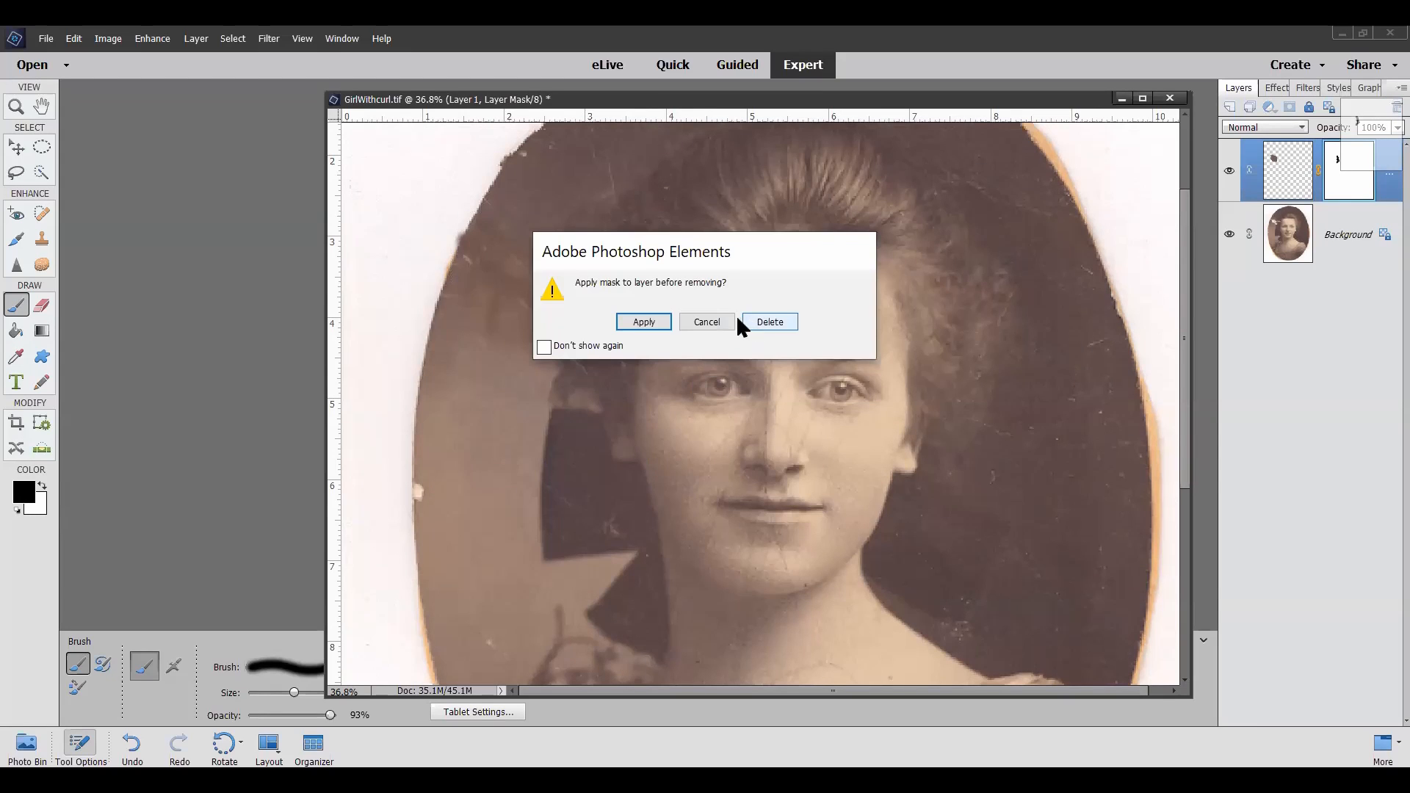
{"action": "left_click", "coordinate": [767, 323]}
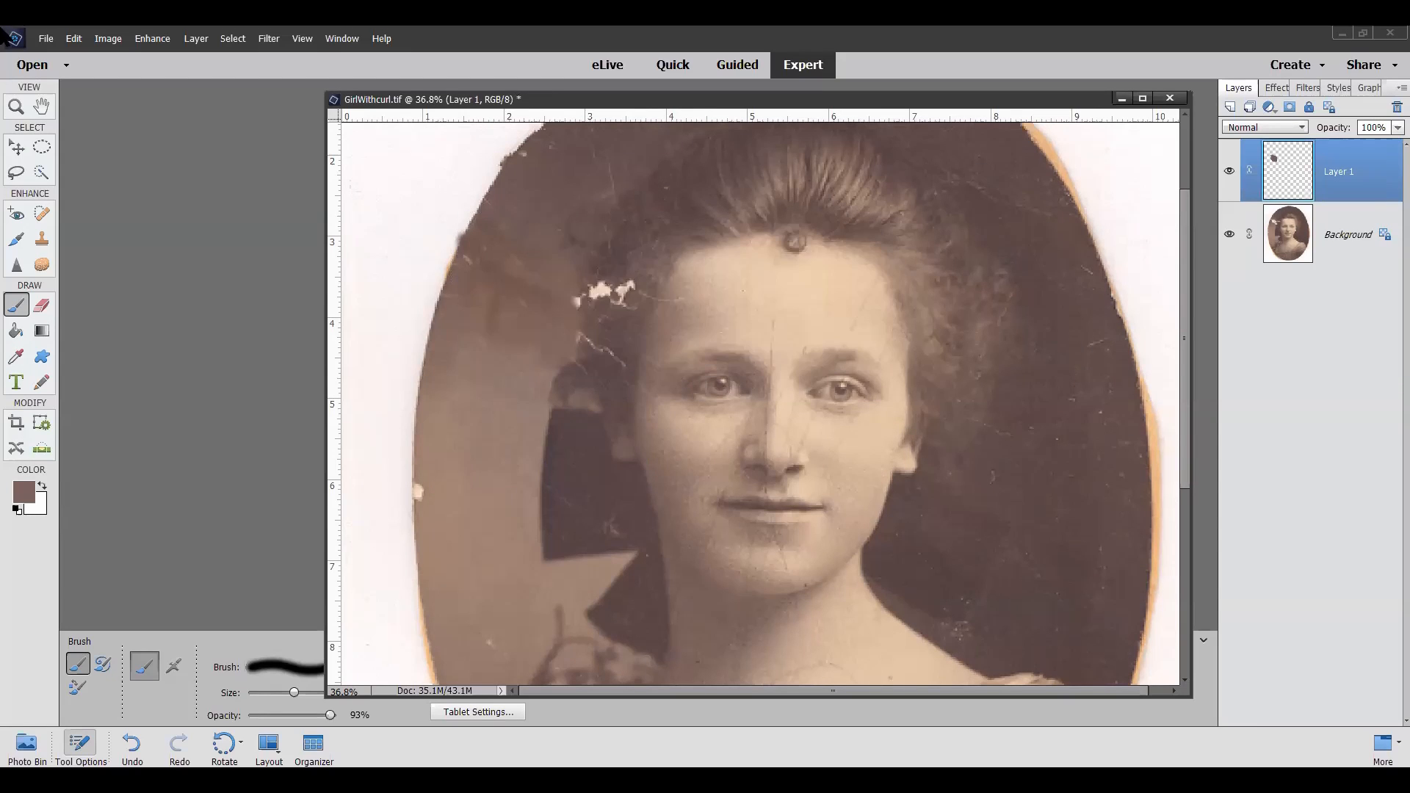
{"action": "left_click", "coordinate": [77, 42]}
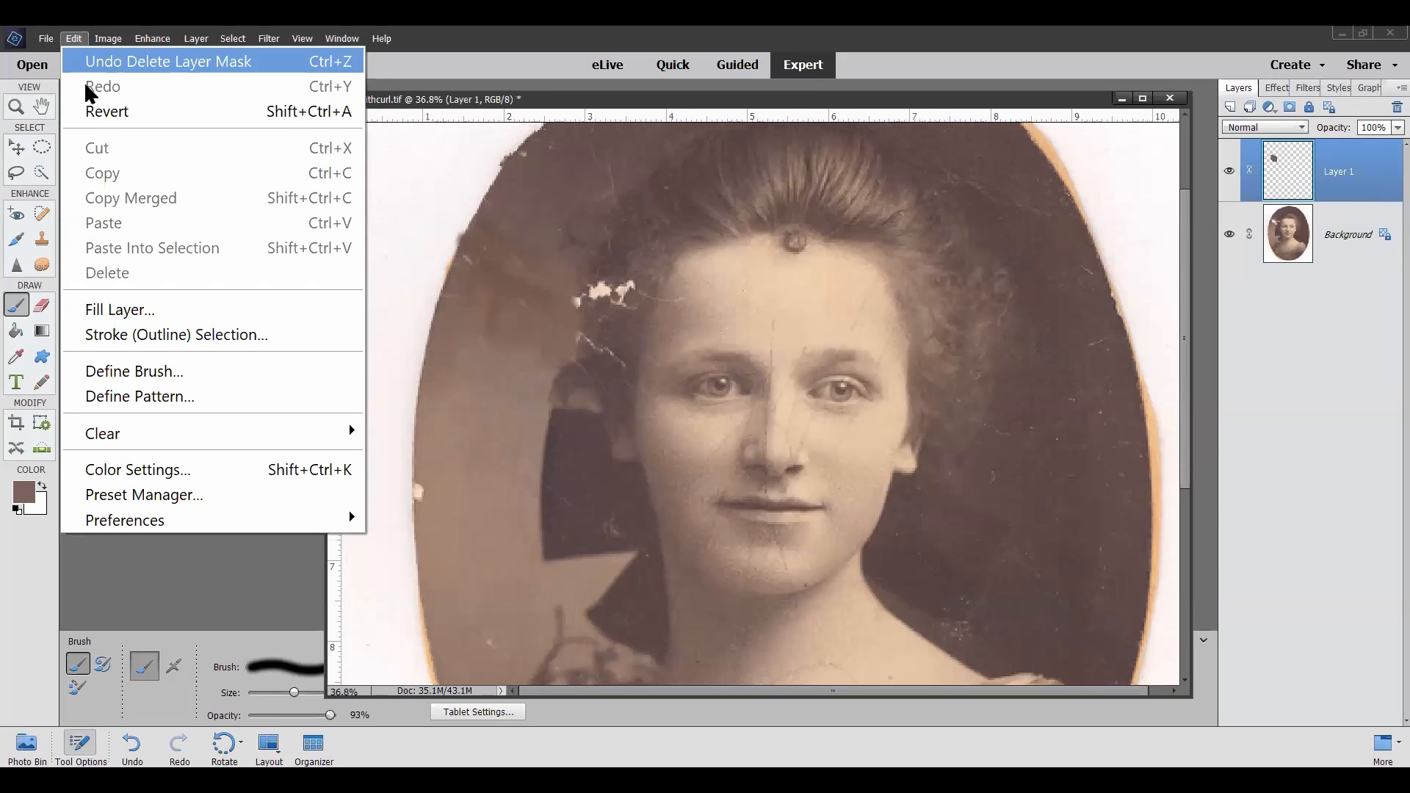
{"action": "left_click", "coordinate": [90, 110]}
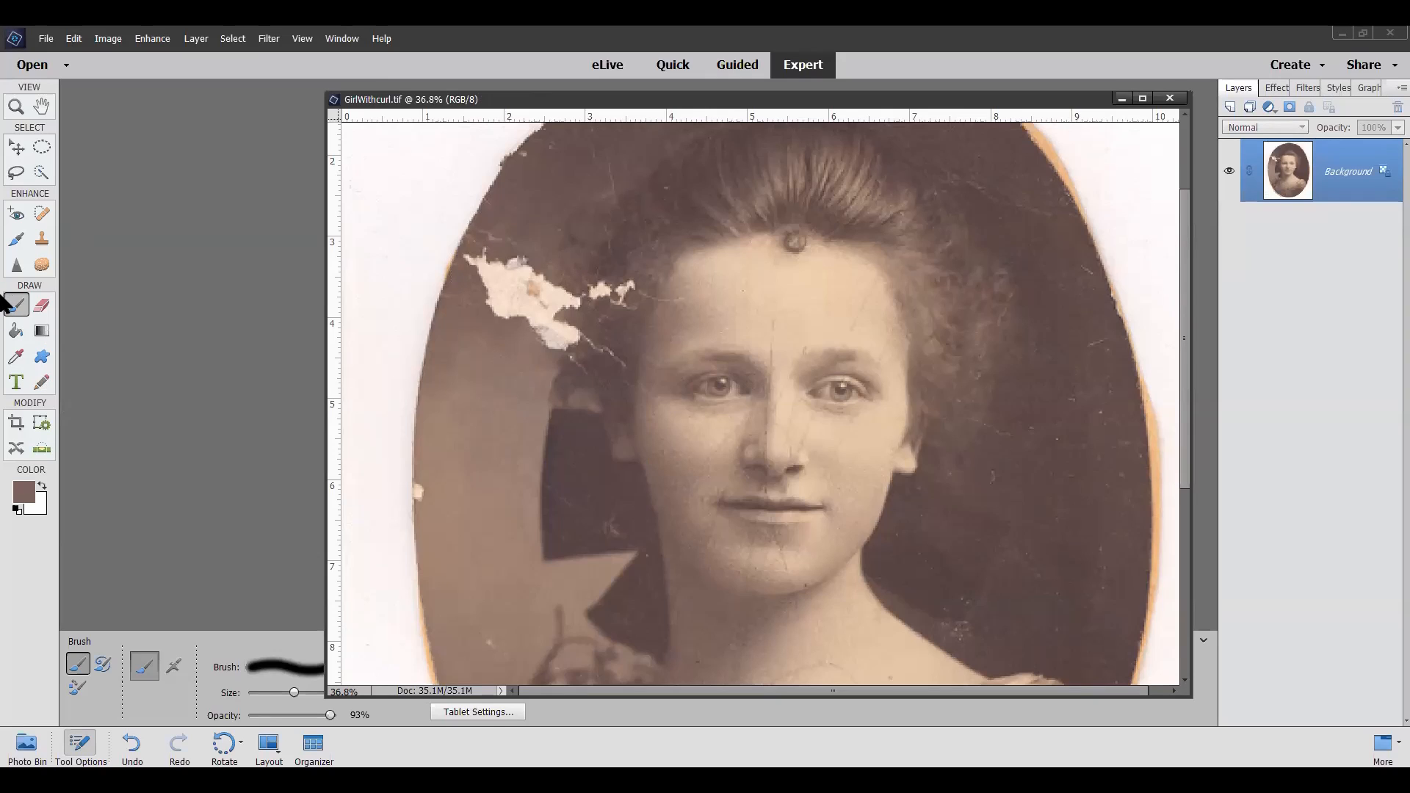
Using Content-Aware Move in Move mode, relocate the large torn area onto the background below it and shrink the moved piece to 13.70%.
{"action": "left_click", "coordinate": [17, 449]}
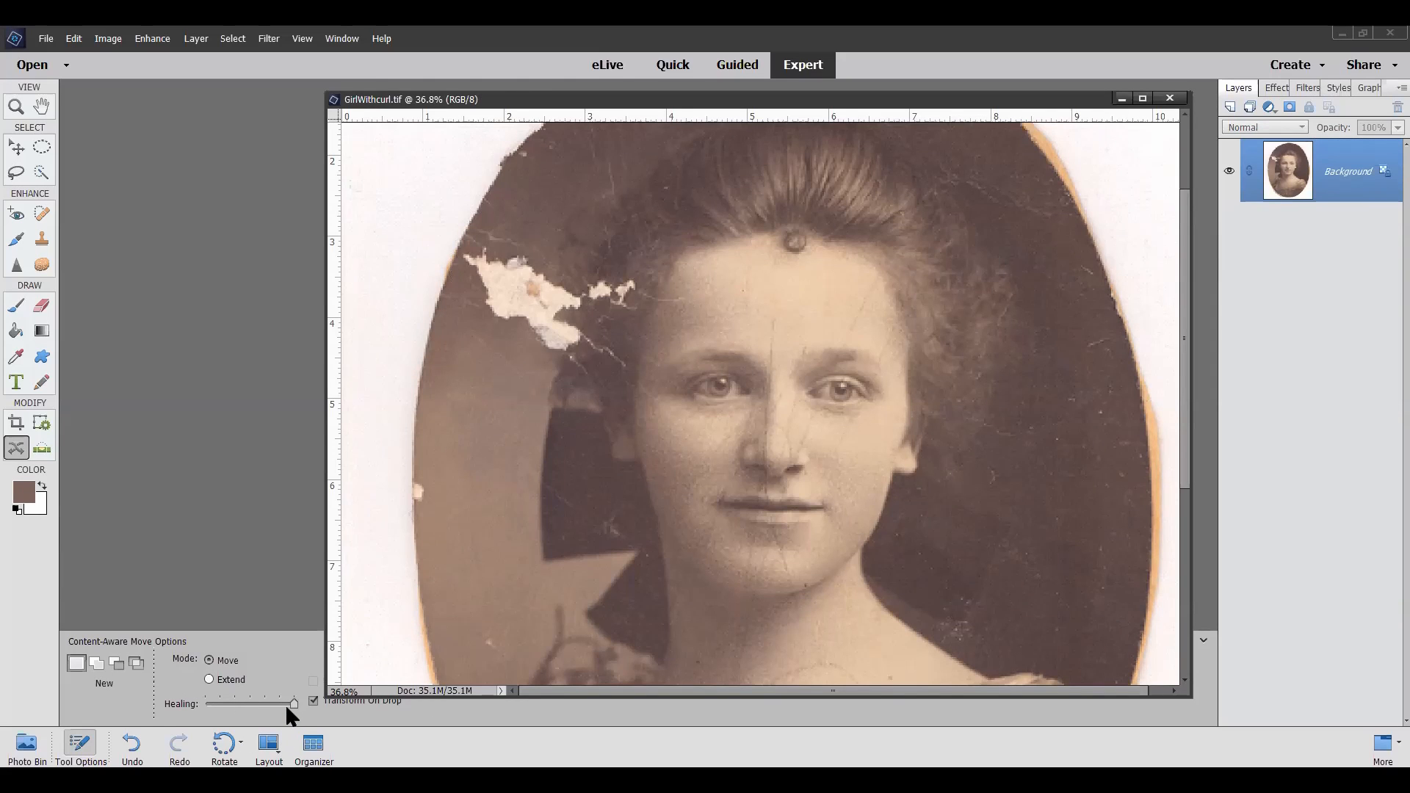
{"action": "left_click_drag", "start_coordinate": [815, 99], "coordinate": [793, 126]}
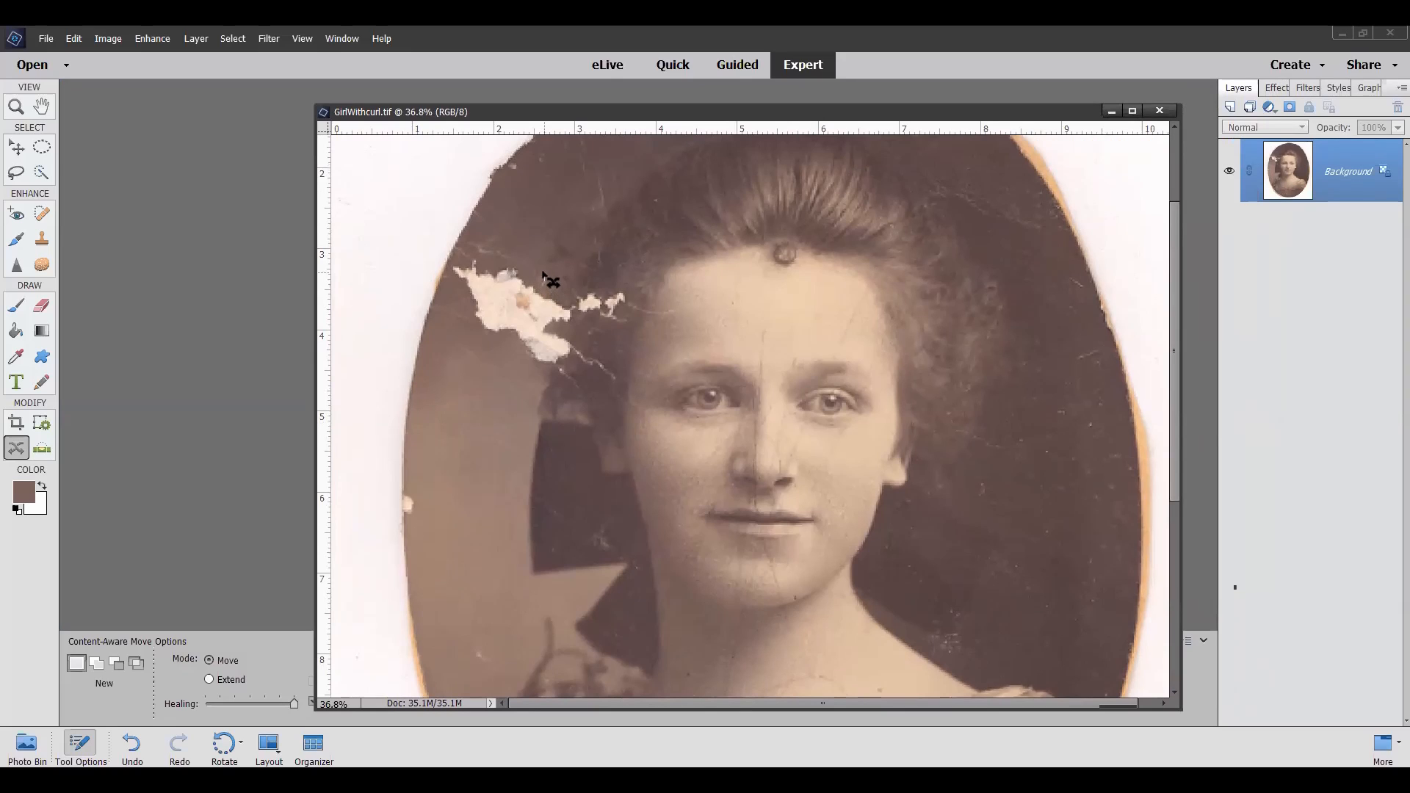
{"action": "left_click_drag", "start_coordinate": [526, 270], "coordinate": [510, 261]}
{"action": "mouse_move", "coordinate": [491, 272]}
{"action": "left_mouse_down"}
{"action": "mouse_move", "coordinate": [447, 264]}
{"action": "mouse_move", "coordinate": [450, 304]}
{"action": "mouse_move", "coordinate": [492, 343]}
{"action": "mouse_move", "coordinate": [514, 338]}
{"action": "mouse_move", "coordinate": [522, 361]}
{"action": "mouse_move", "coordinate": [547, 353]}
{"action": "mouse_move", "coordinate": [535, 274]}
{"action": "left_mouse_up"}
{"action": "left_click_drag", "start_coordinate": [502, 299], "coordinate": [471, 392]}
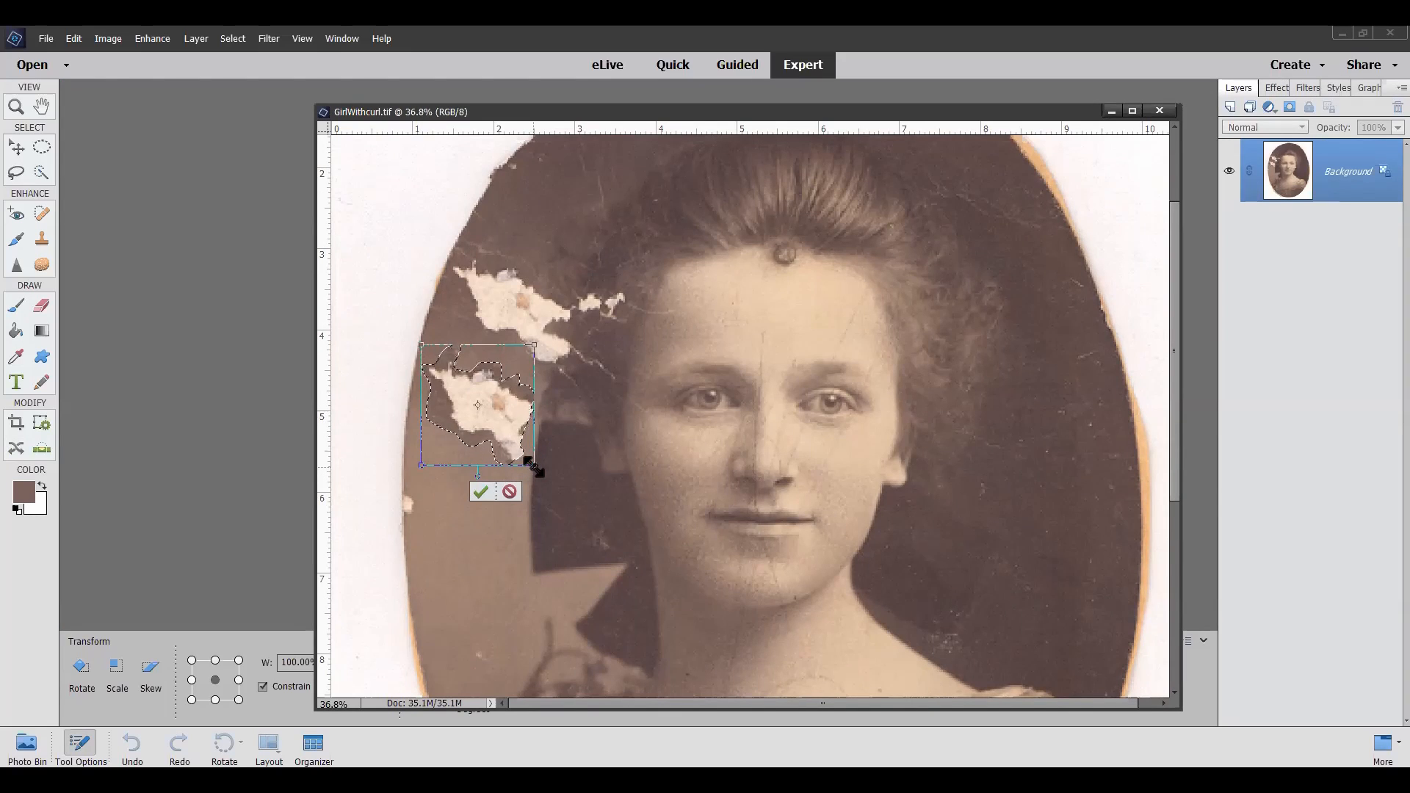
{"action": "left_click_drag", "start_coordinate": [534, 467], "coordinate": [436, 362]}
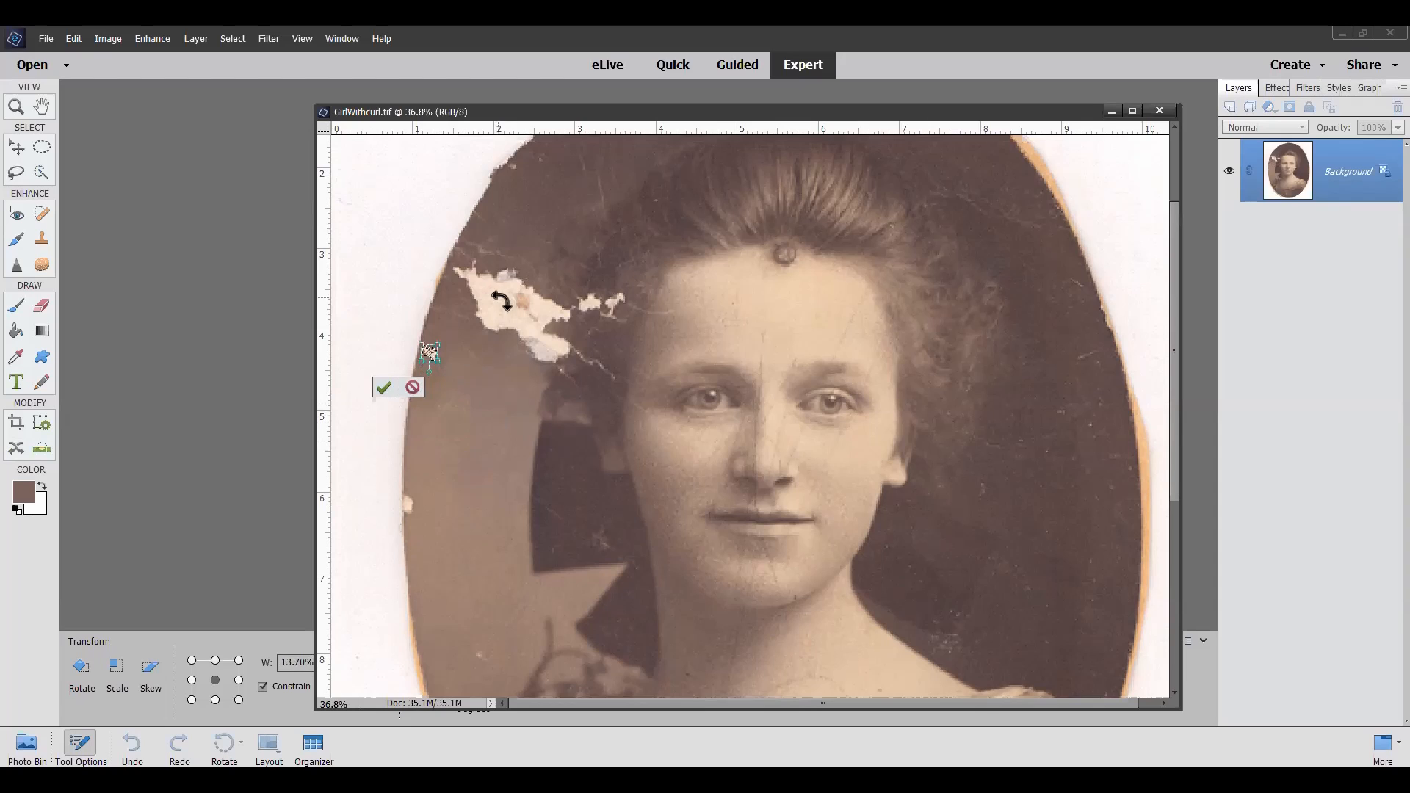
{"action": "left_click", "coordinate": [386, 390]}
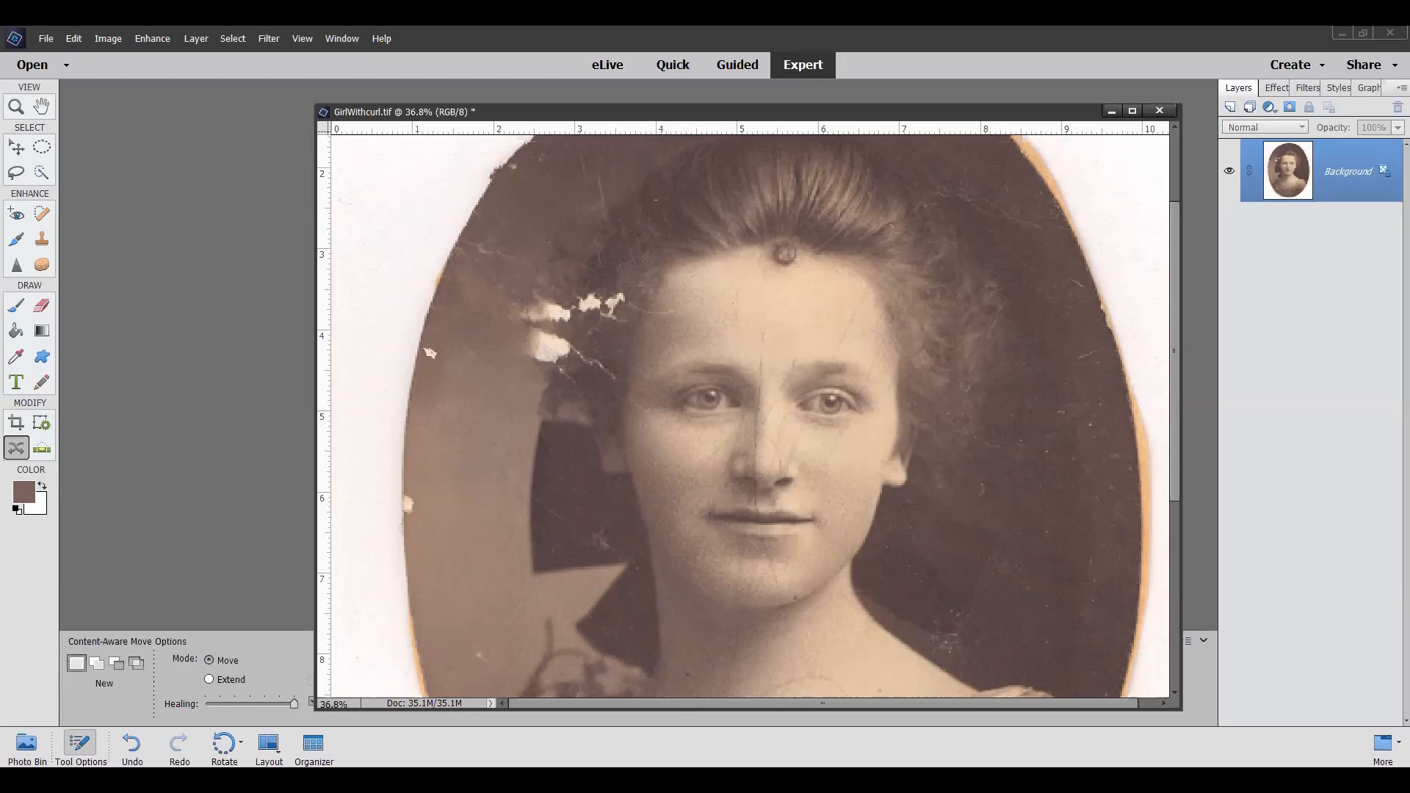
Using Content-Aware Move in Extend mode, outline clean background below the remaining lower white spot and extend it up over the spot.
{"action": "left_click", "coordinate": [207, 679]}
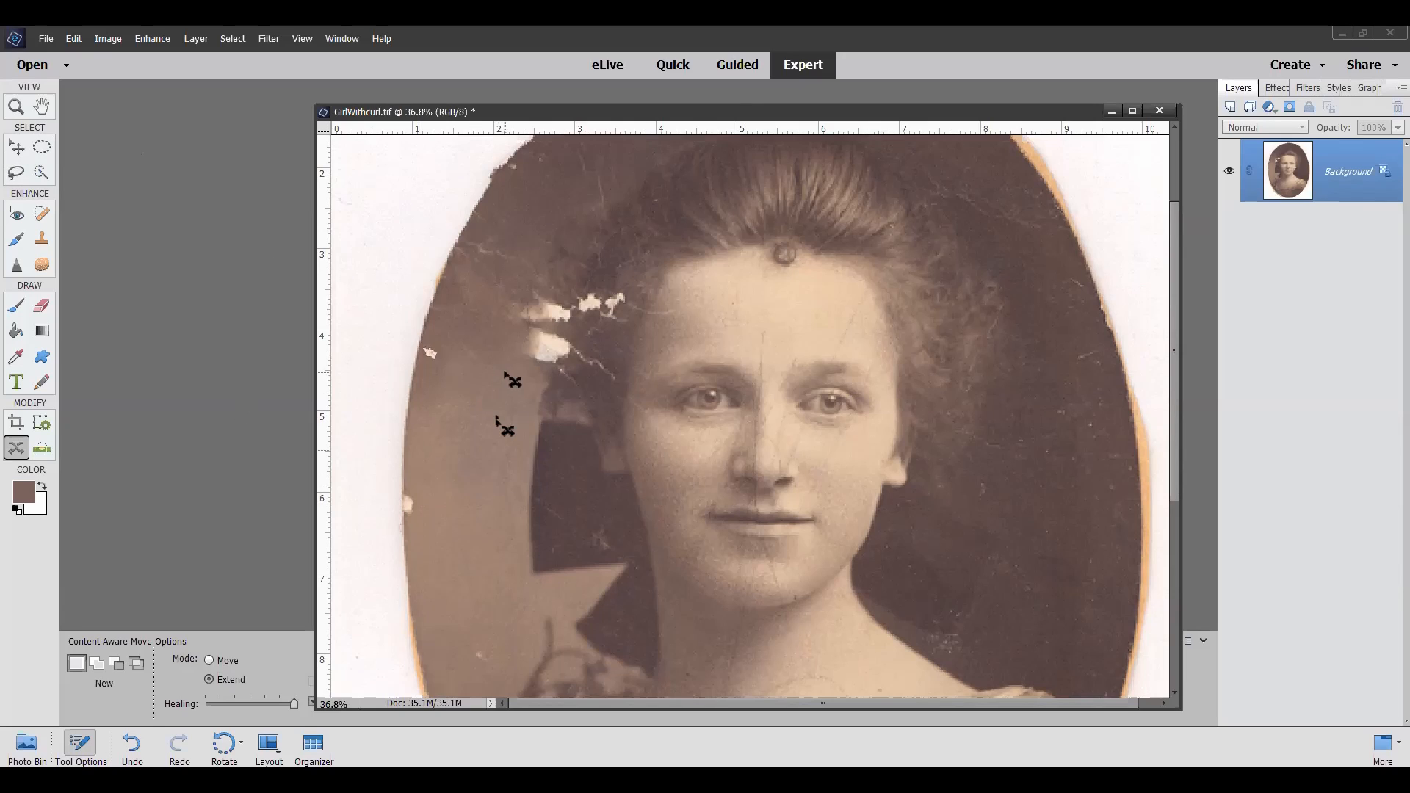
{"action": "mouse_move", "coordinate": [515, 377]}
{"action": "left_mouse_down"}
{"action": "mouse_move", "coordinate": [478, 361]}
{"action": "mouse_move", "coordinate": [477, 411]}
{"action": "mouse_move", "coordinate": [525, 401]}
{"action": "mouse_move", "coordinate": [533, 388]}
{"action": "mouse_move", "coordinate": [517, 377]}
{"action": "mouse_move", "coordinate": [491, 394]}
{"action": "mouse_move", "coordinate": [520, 347]}
{"action": "left_mouse_up"}
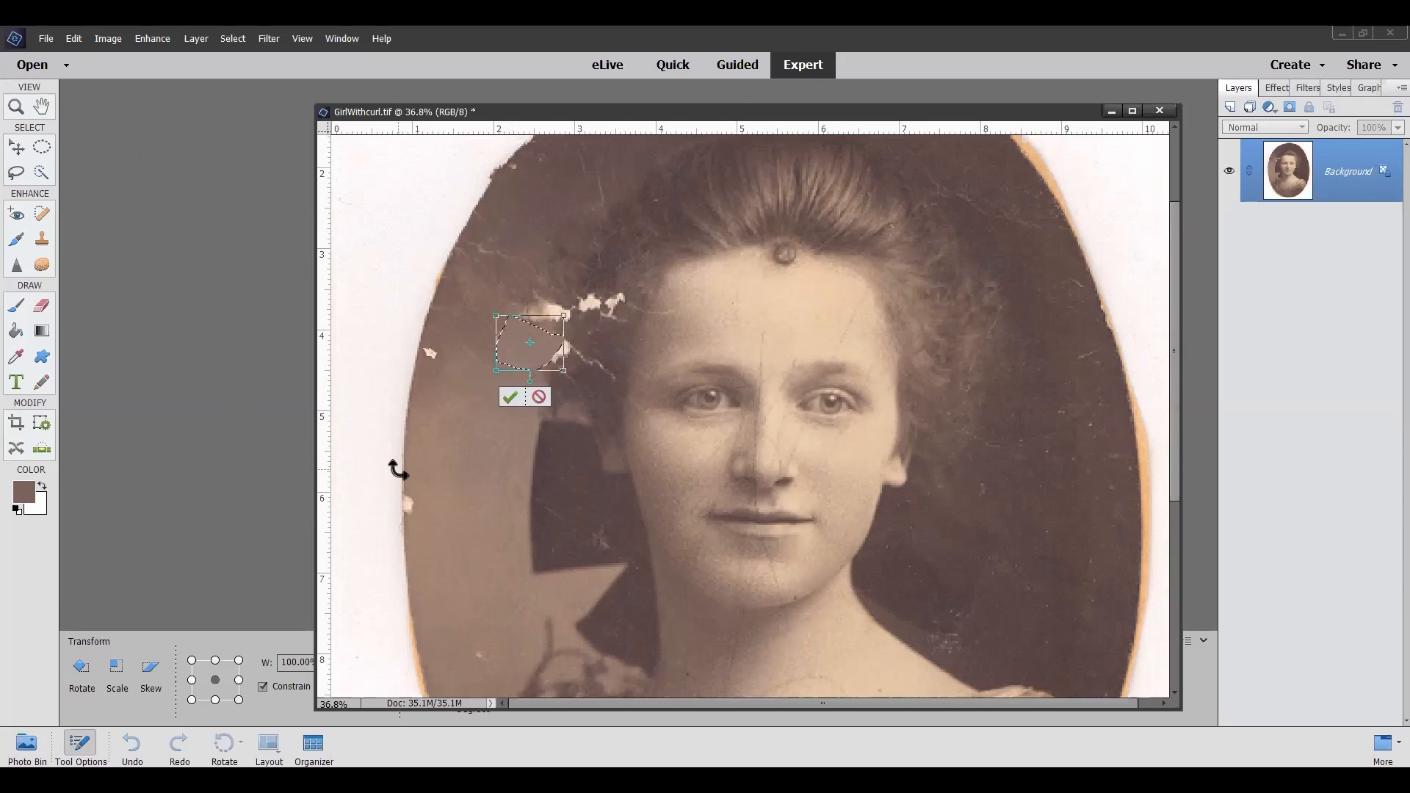
{"action": "left_click", "coordinate": [511, 399]}
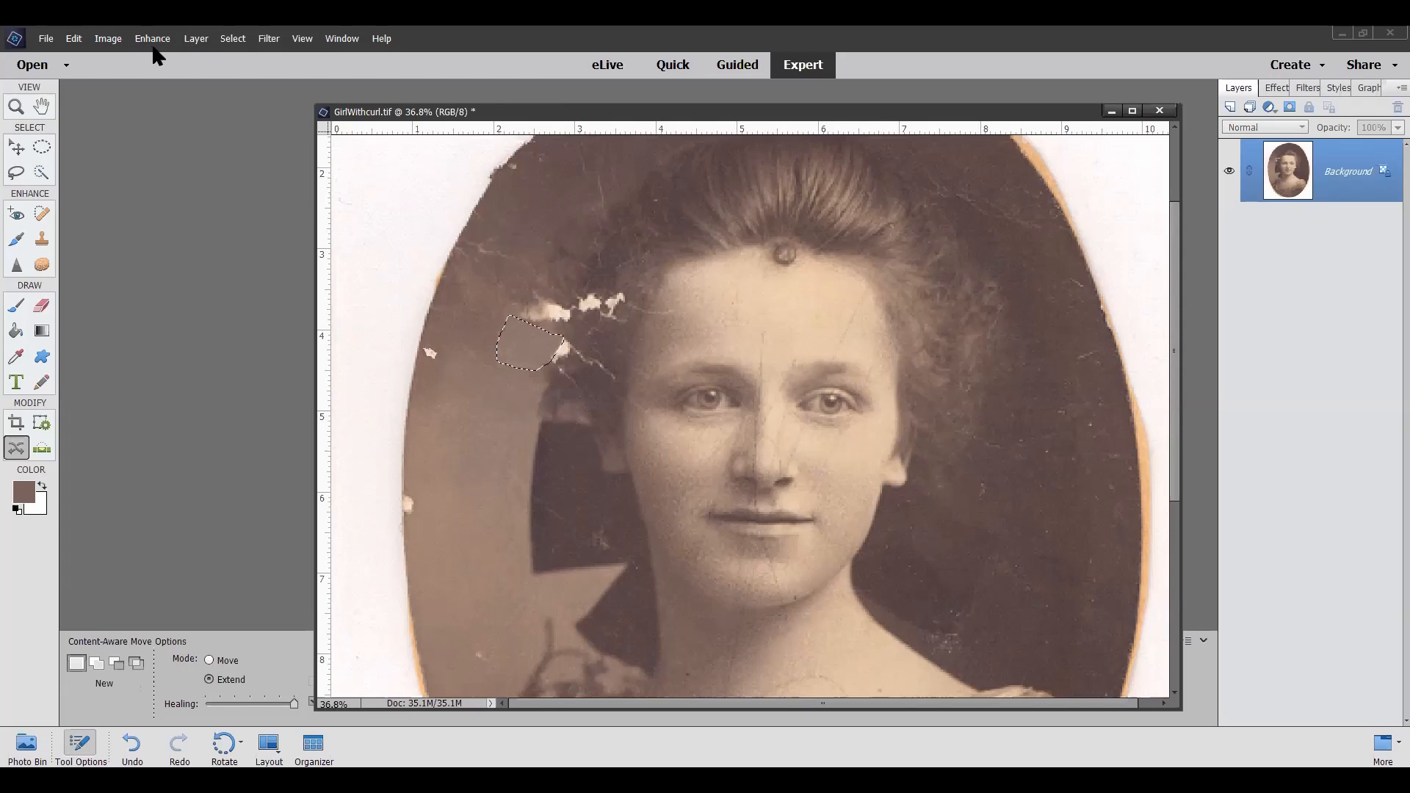
Feather the extended patch's selection by 5 pixels and copy it to a new layer.
{"action": "left_click", "coordinate": [232, 40]}
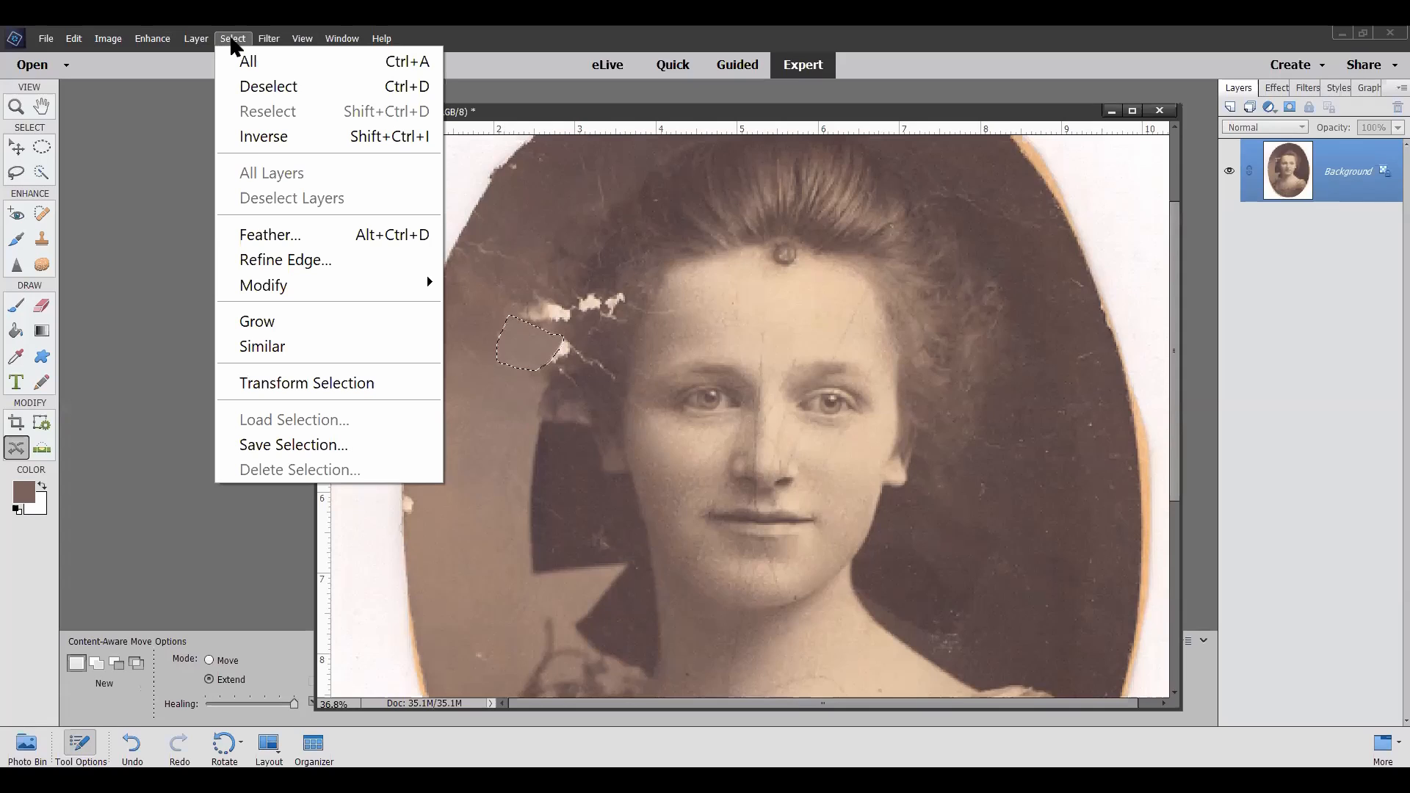
{"action": "left_click", "coordinate": [270, 235]}
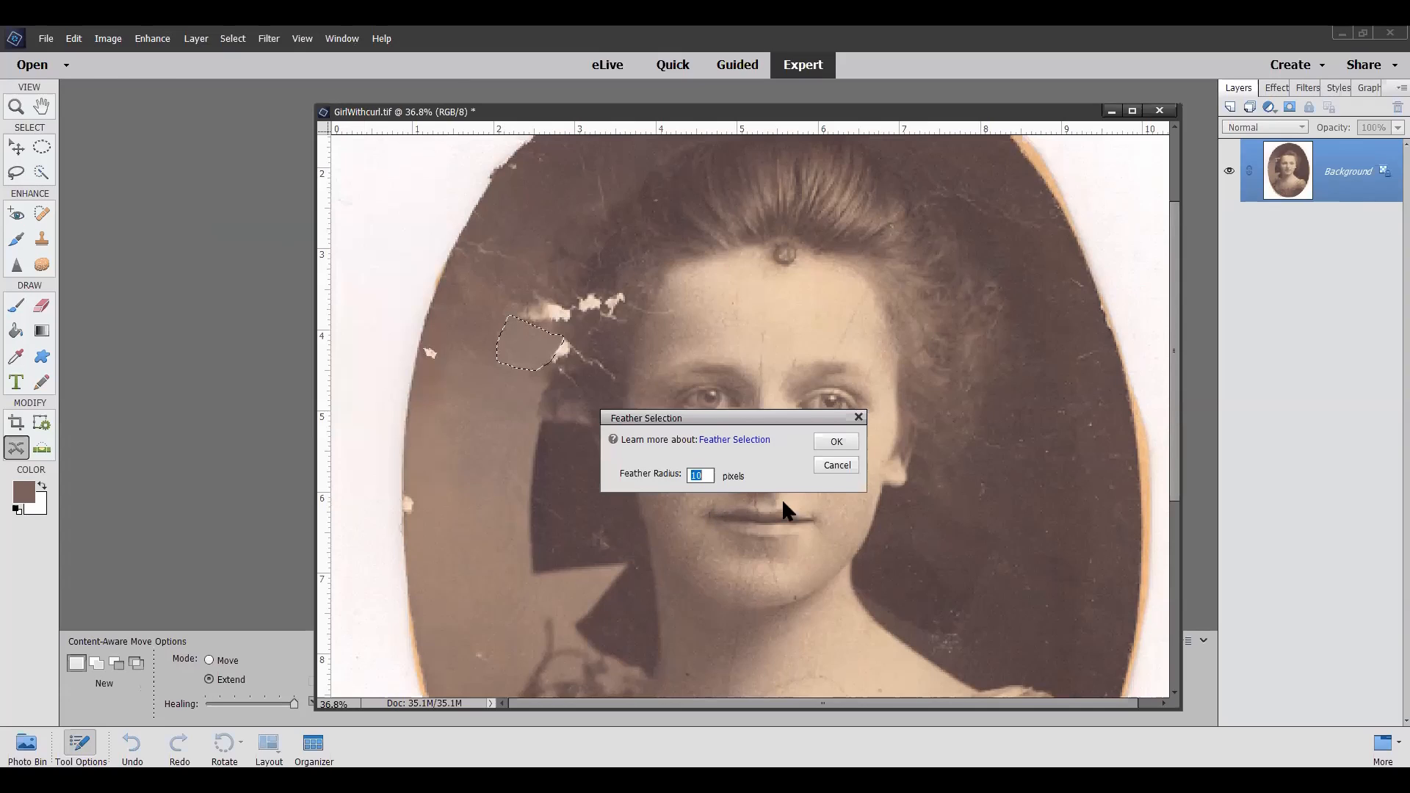
{"action": "type", "text": "5"}
{"action": "left_click", "coordinate": [837, 441]}
{"action": "left_click", "coordinate": [197, 39]}
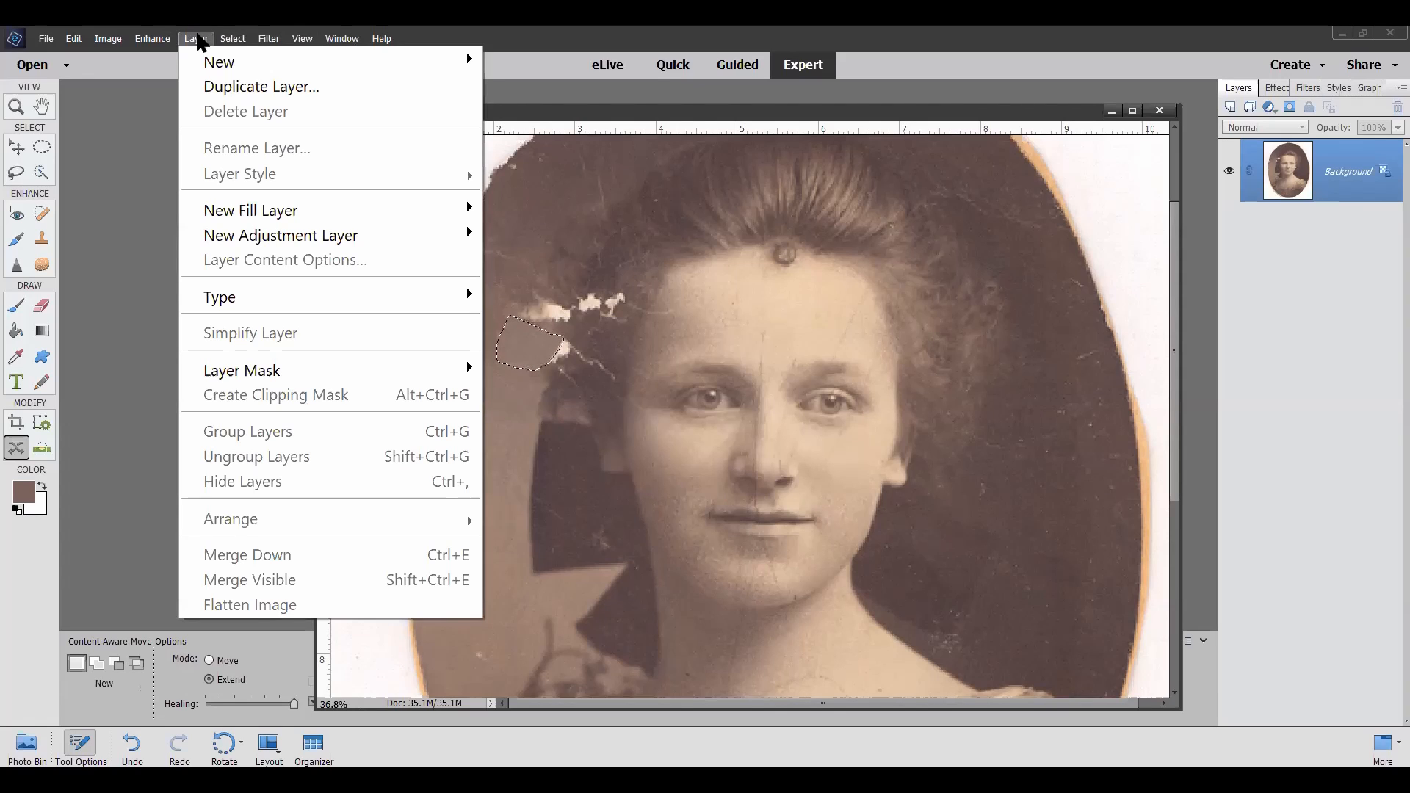
{"action": "mouse_move", "coordinate": [231, 73]}
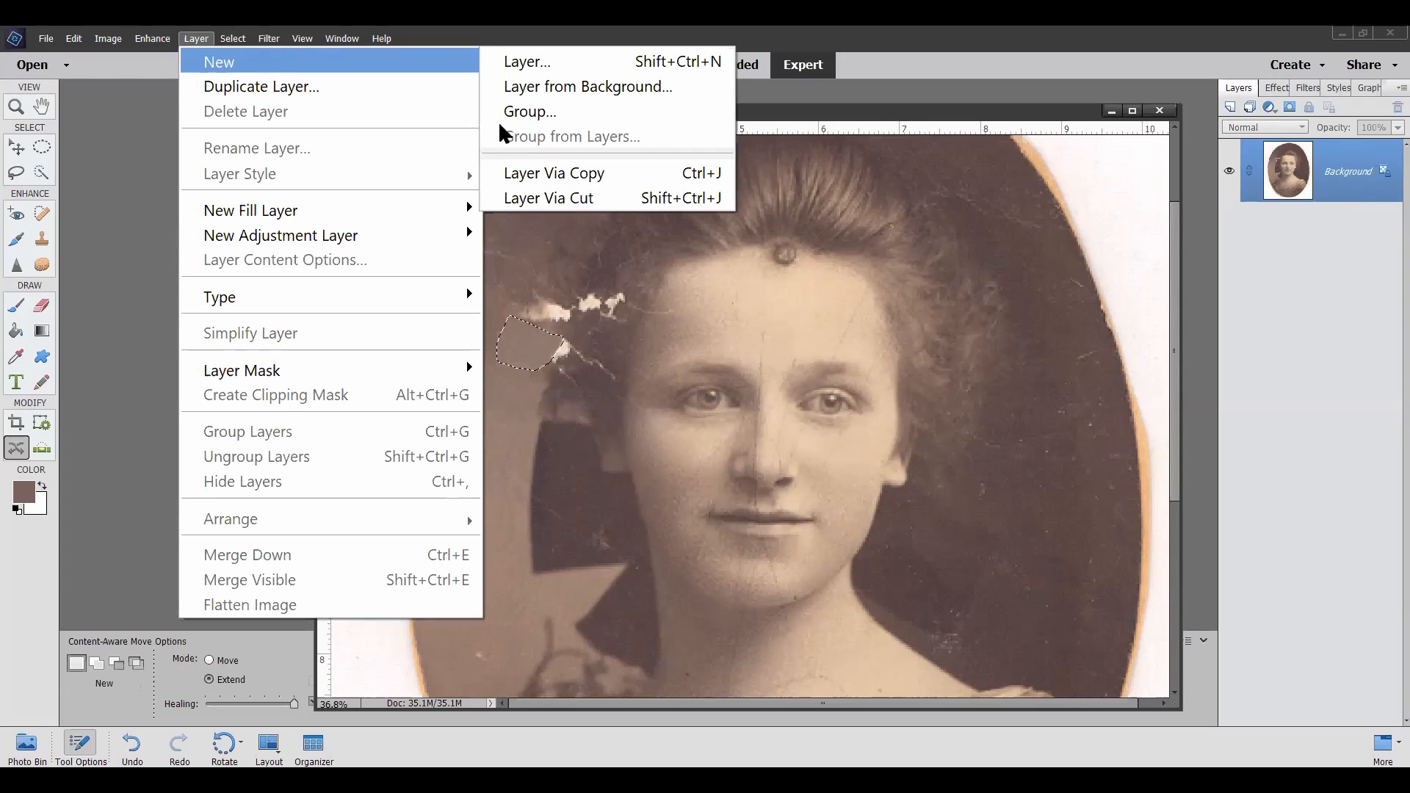
{"action": "left_click", "coordinate": [543, 174]}
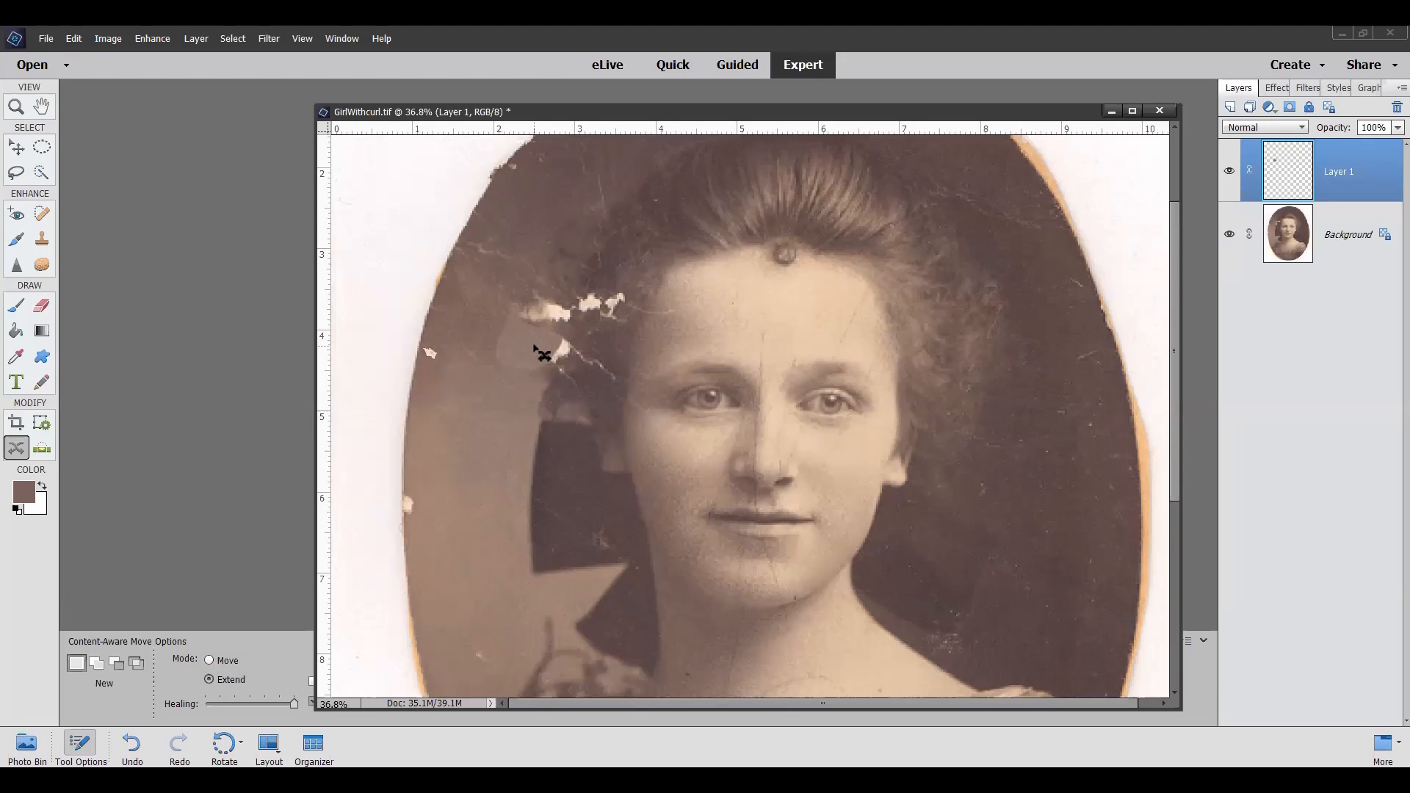
Move the copied patch up over the white streak above it with the Move tool.
{"action": "left_click_drag", "start_coordinate": [523, 347], "coordinate": [531, 330]}
{"action": "key", "text": "ctrl+z"}
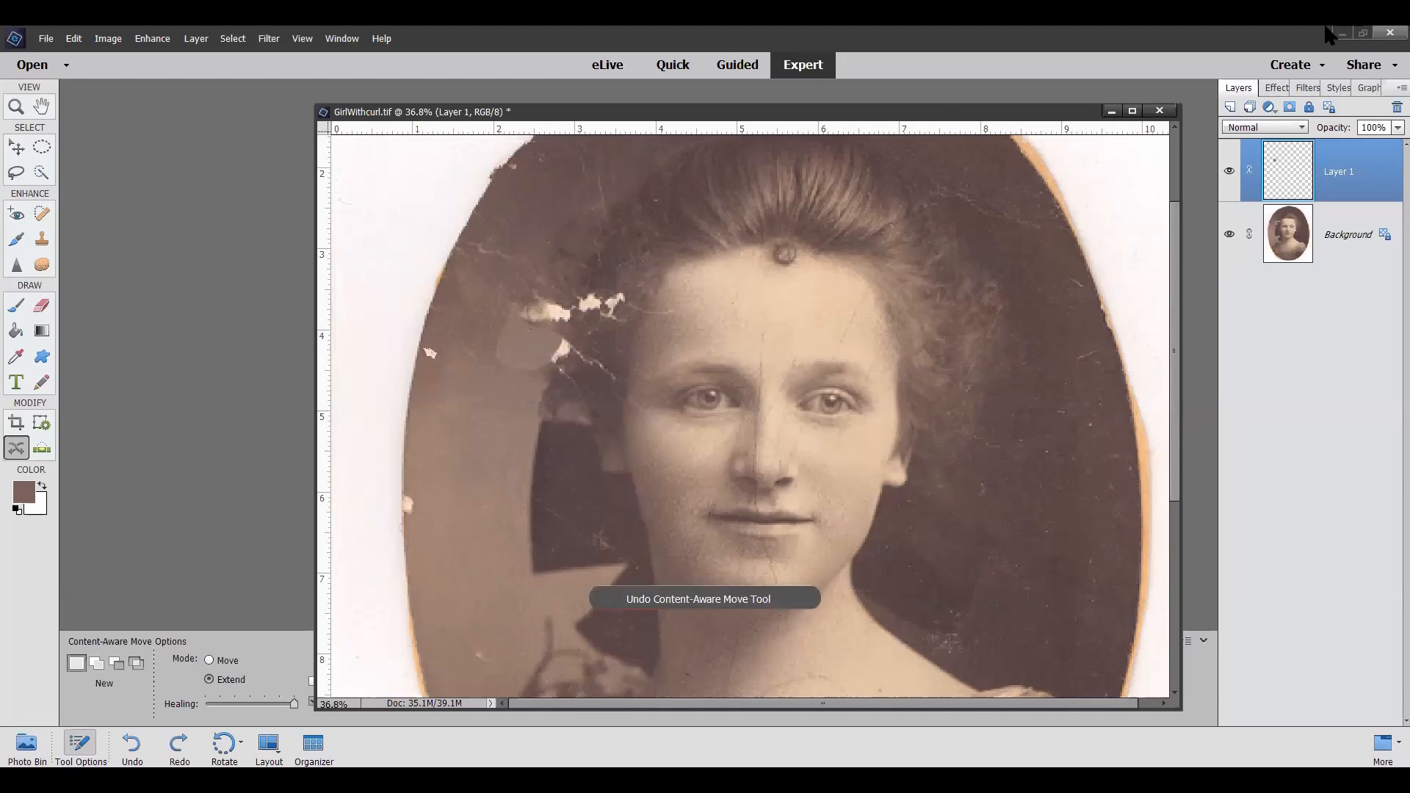
{"action": "left_click", "coordinate": [16, 146]}
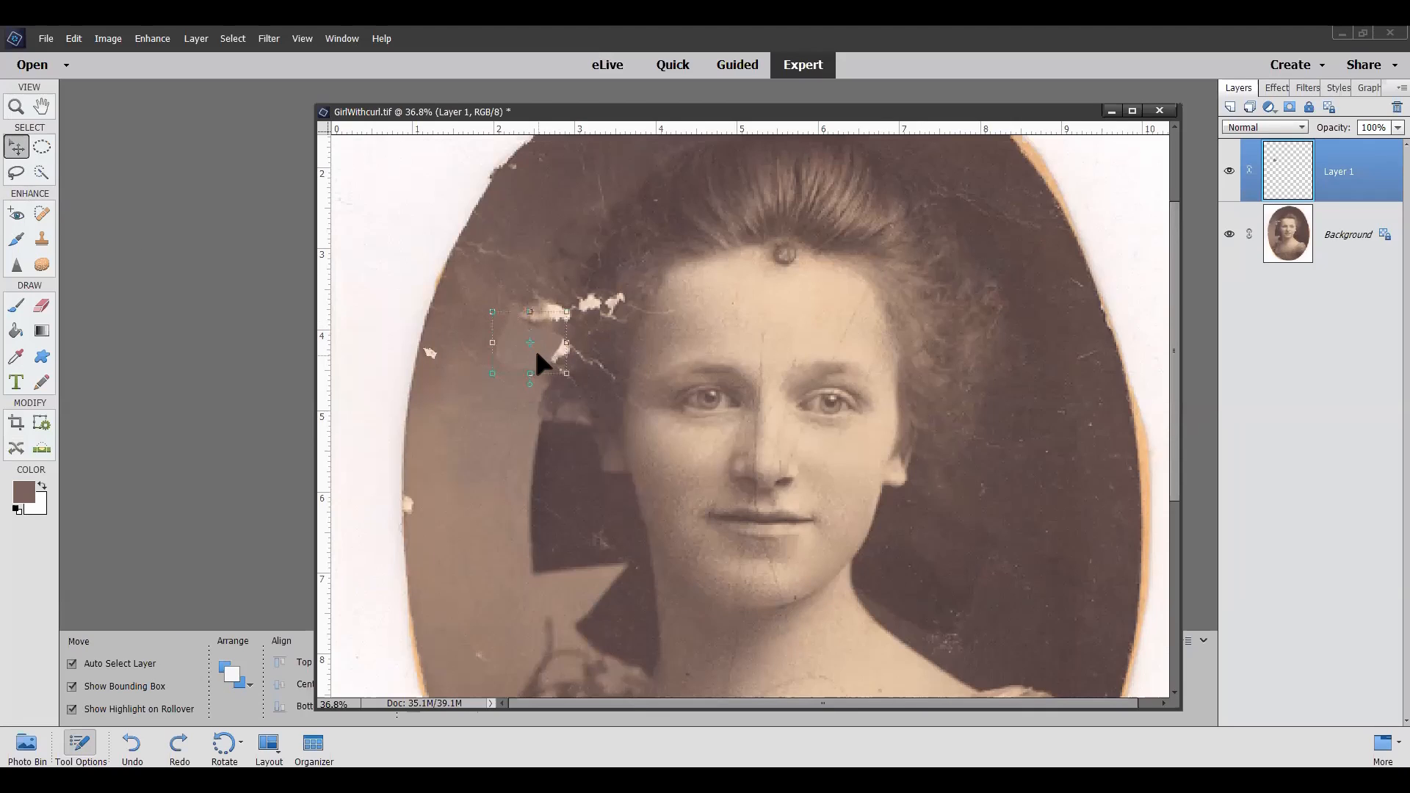
{"action": "left_click_drag", "start_coordinate": [522, 348], "coordinate": [528, 310]}
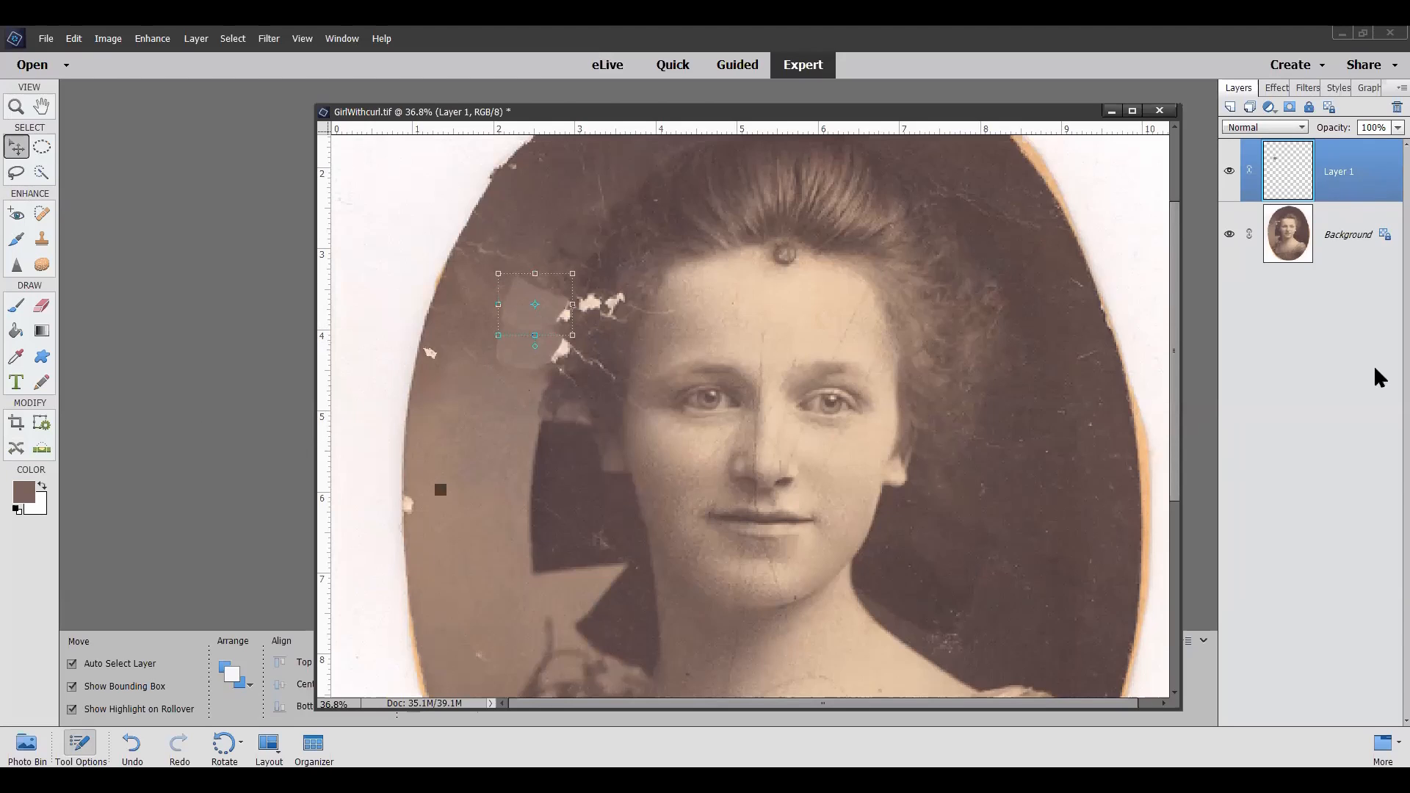
Merge the copied background patch layer down into the Background layer.
{"action": "right_click", "coordinate": [1356, 172]}
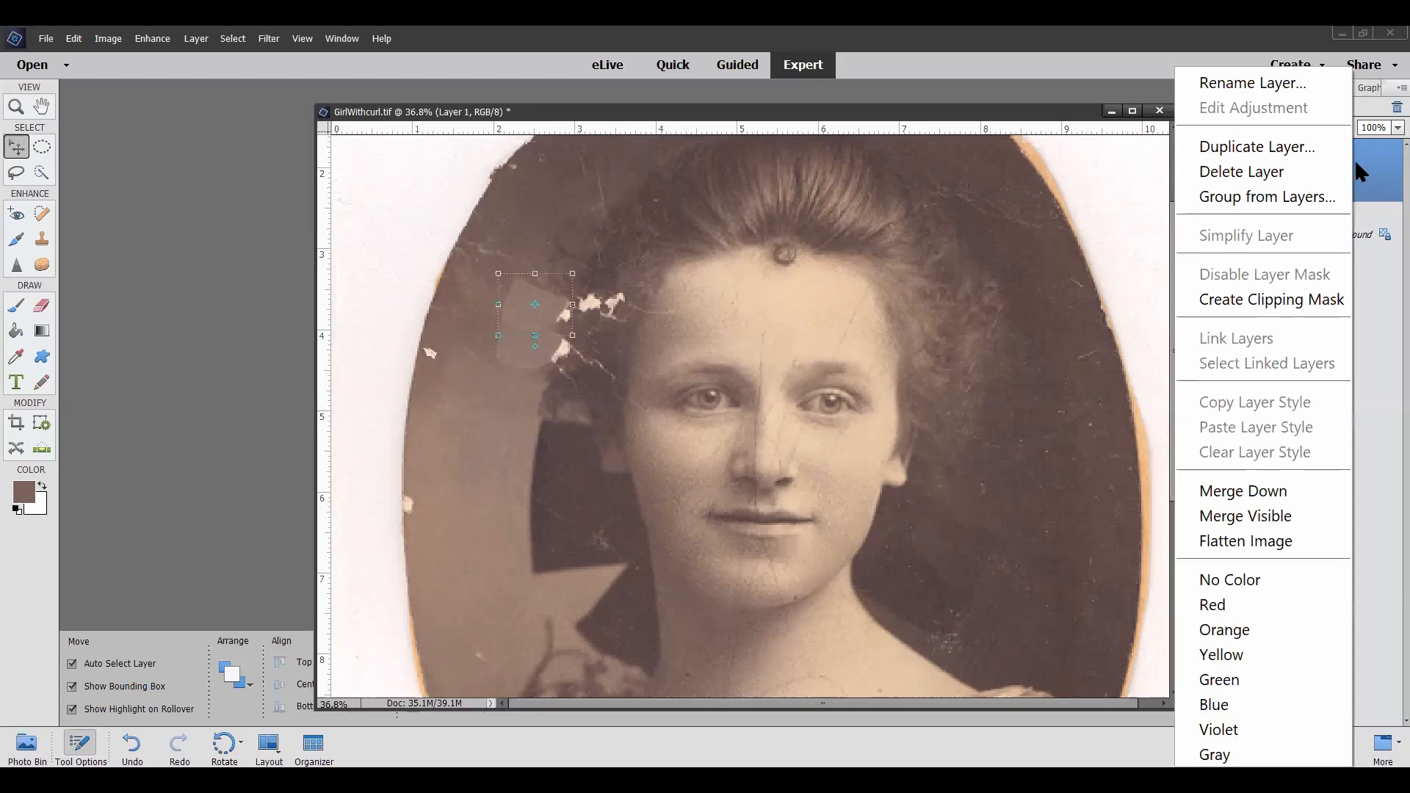
{"action": "left_click", "coordinate": [1265, 499]}
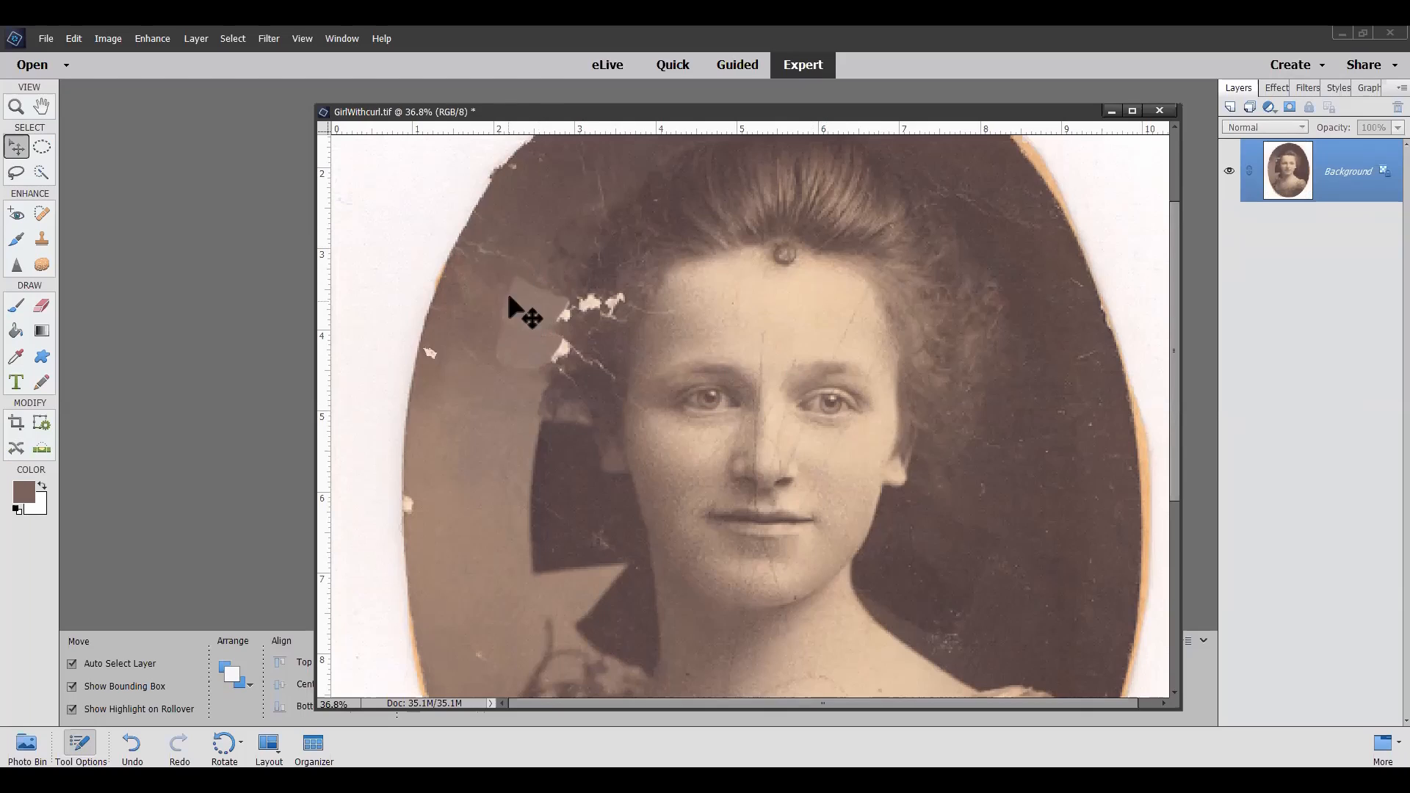
{"action": "left_click_drag", "start_coordinate": [529, 304], "coordinate": [515, 348]}
Activate the Spot Healing Brush with the Proximity Match type for retouching the face, neck and chest.
{"action": "left_click_drag", "start_coordinate": [809, 118], "coordinate": [852, 100]}
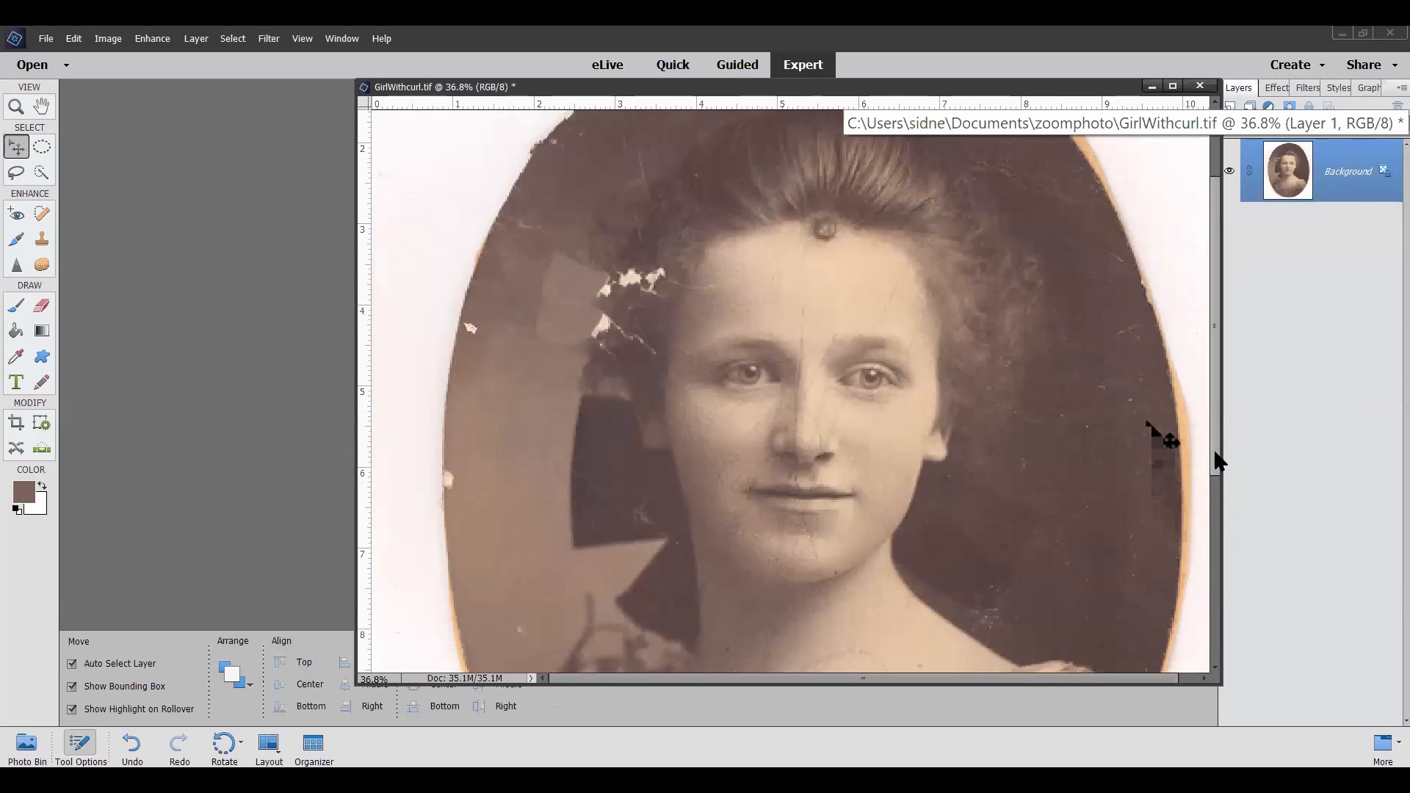
{"action": "scroll", "coordinate": [1215, 470], "scroll_direction": "down", "scroll_amount": 2}
{"action": "scroll", "coordinate": [1200, 507], "scroll_direction": "down", "scroll_amount": 2}
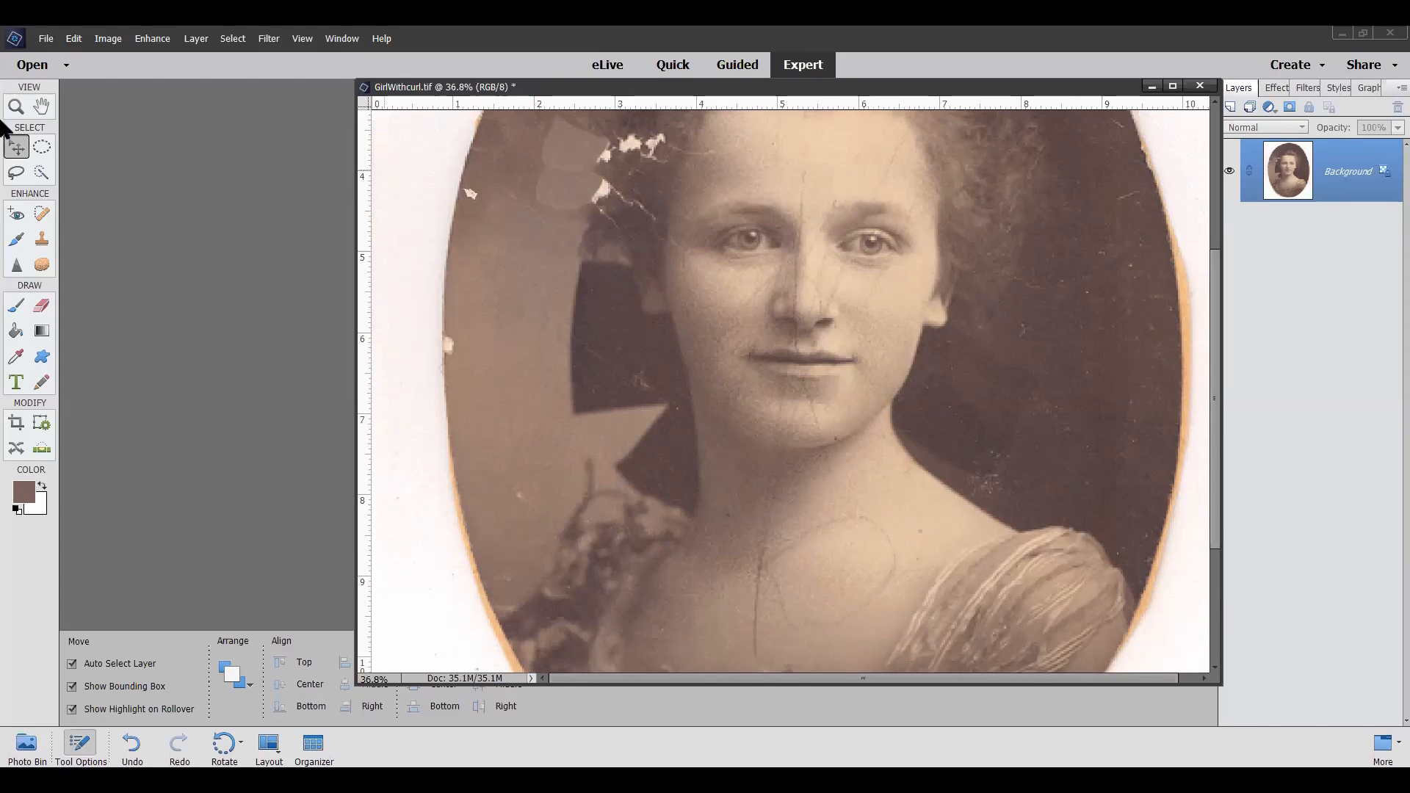
{"action": "left_click", "coordinate": [40, 213]}
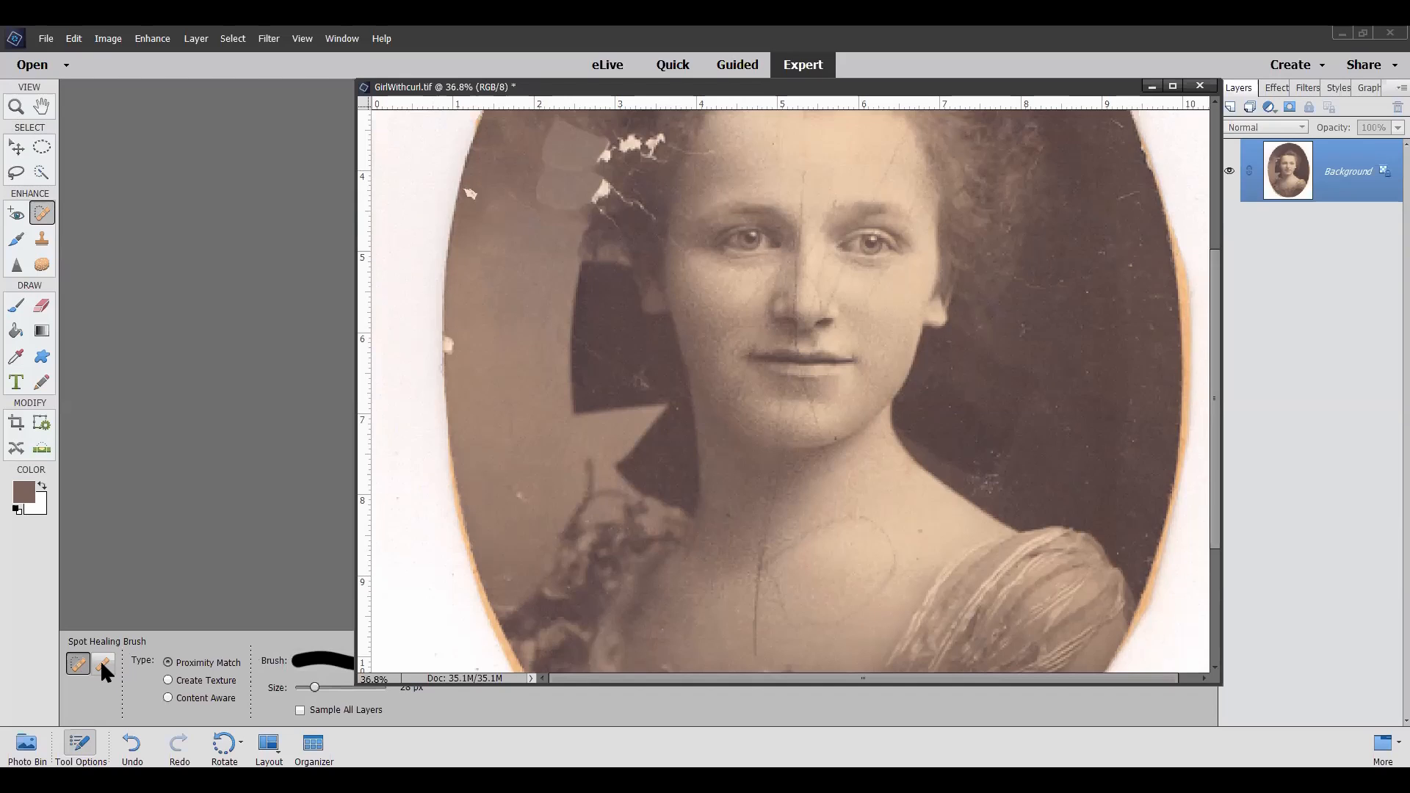
{"action": "key", "text": "ctrl"}
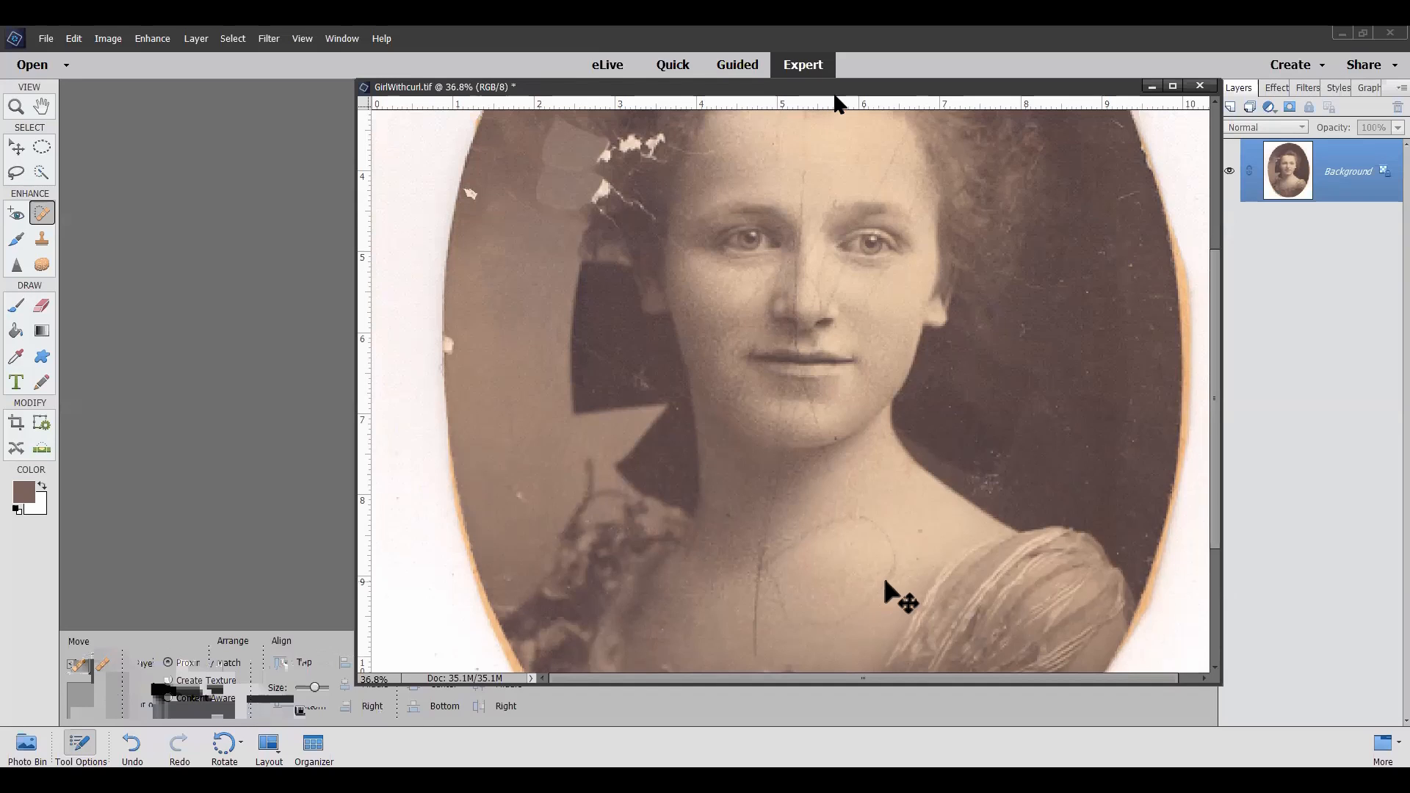
{"action": "left_click_drag", "start_coordinate": [857, 95], "coordinate": [929, 110]}
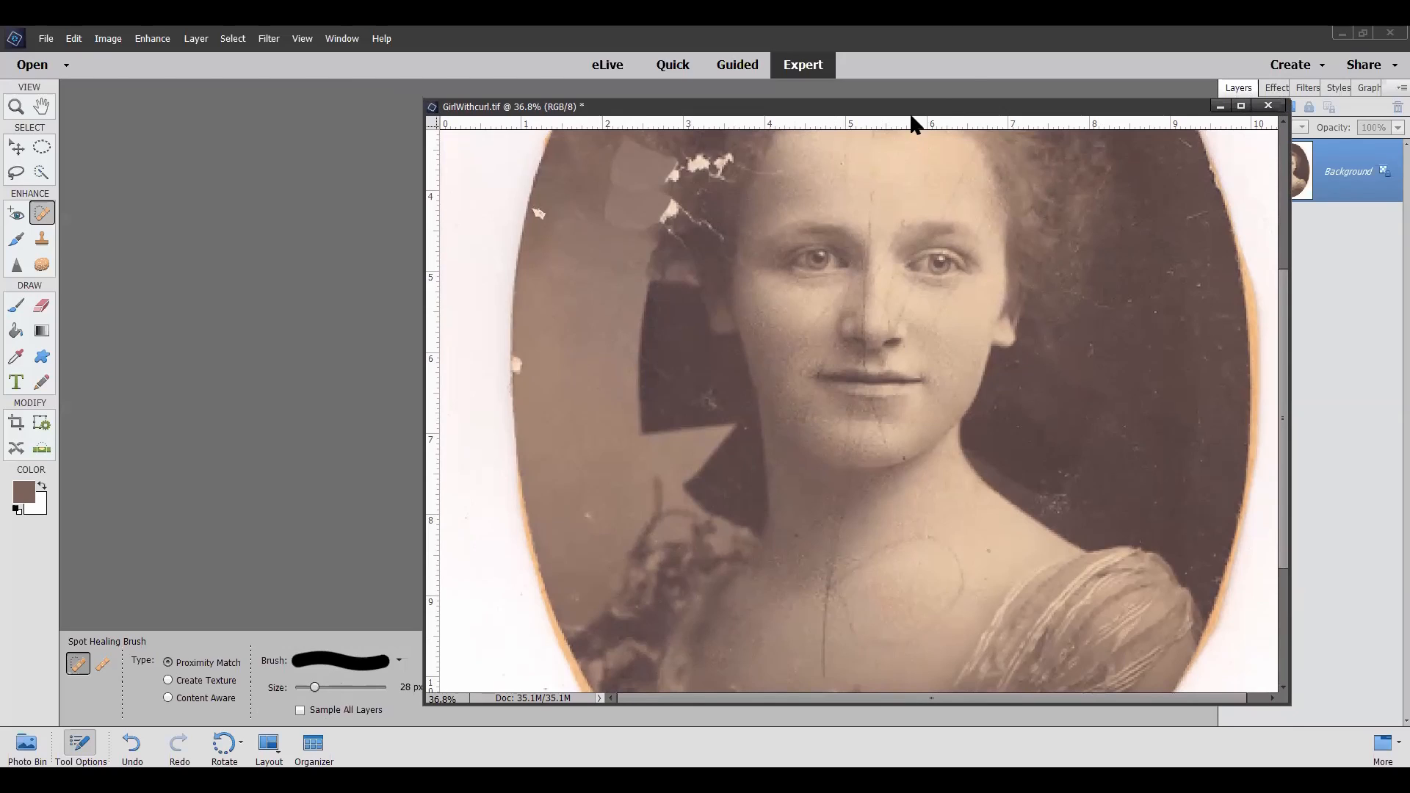
{"action": "mouse_move", "coordinate": [926, 111]}
{"action": "left_mouse_down"}
{"action": "mouse_move", "coordinate": [946, 129]}
{"action": "mouse_move", "coordinate": [1038, 127]}
{"action": "mouse_move", "coordinate": [963, 134]}
{"action": "mouse_move", "coordinate": [809, 110]}
{"action": "mouse_move", "coordinate": [821, 110]}
{"action": "left_mouse_up"}
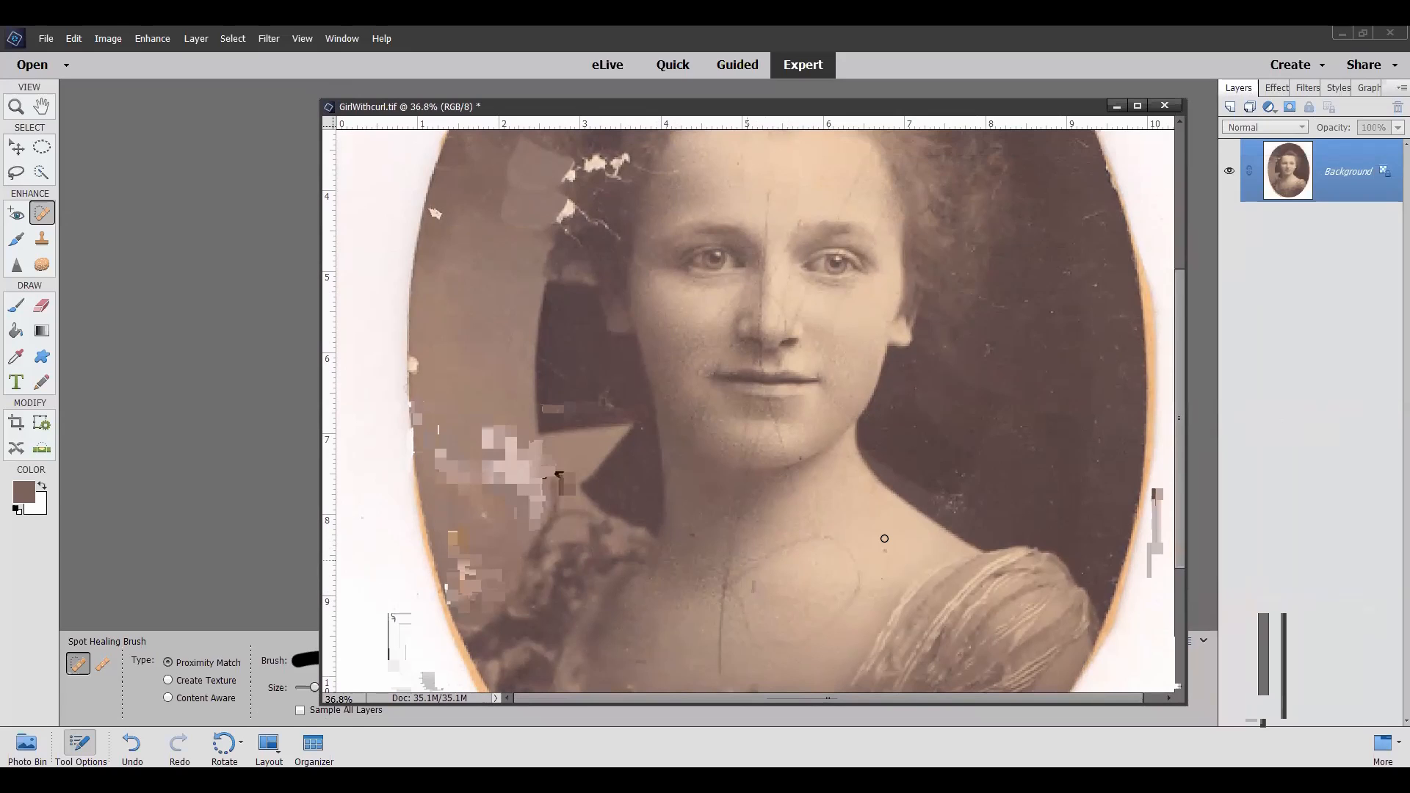
Heal the two small spots on the bare shoulder and the dark speck on the chin's lower edge.
{"action": "scroll", "coordinate": [440, 519], "scroll_direction": "up", "scroll_amount": 3}
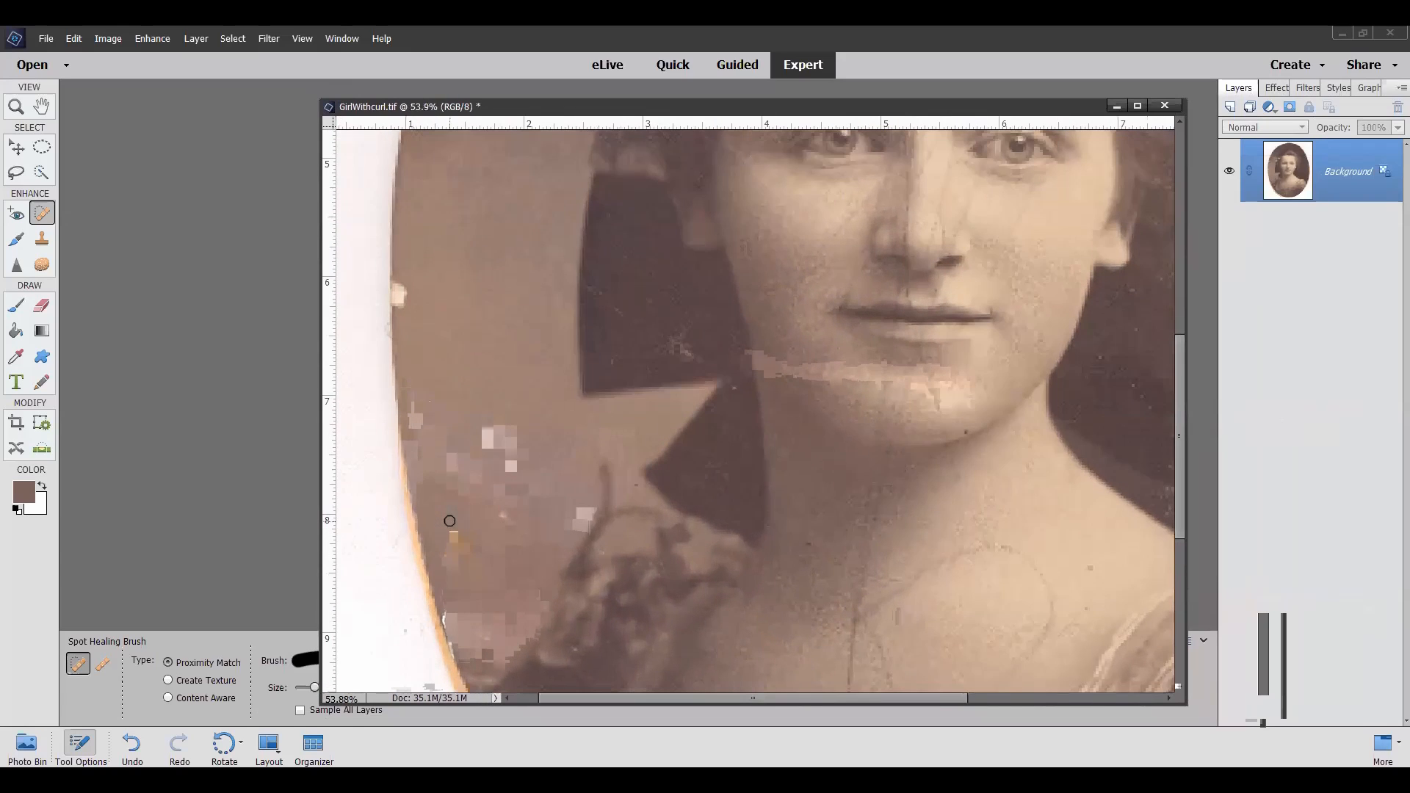
{"action": "left_click_drag", "start_coordinate": [826, 108], "coordinate": [804, 108]}
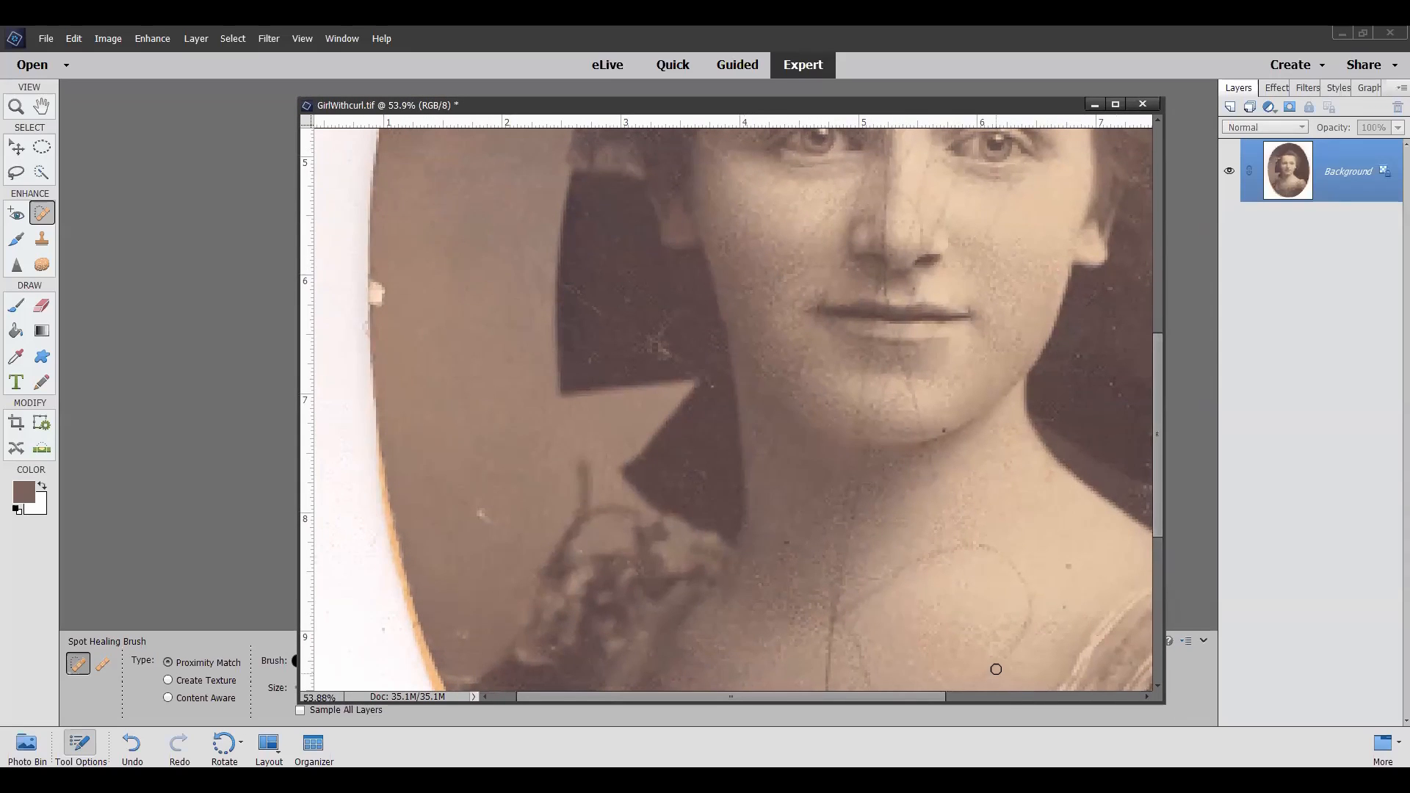
{"action": "scroll", "coordinate": [996, 670], "scroll_direction": "up", "scroll_amount": 4}
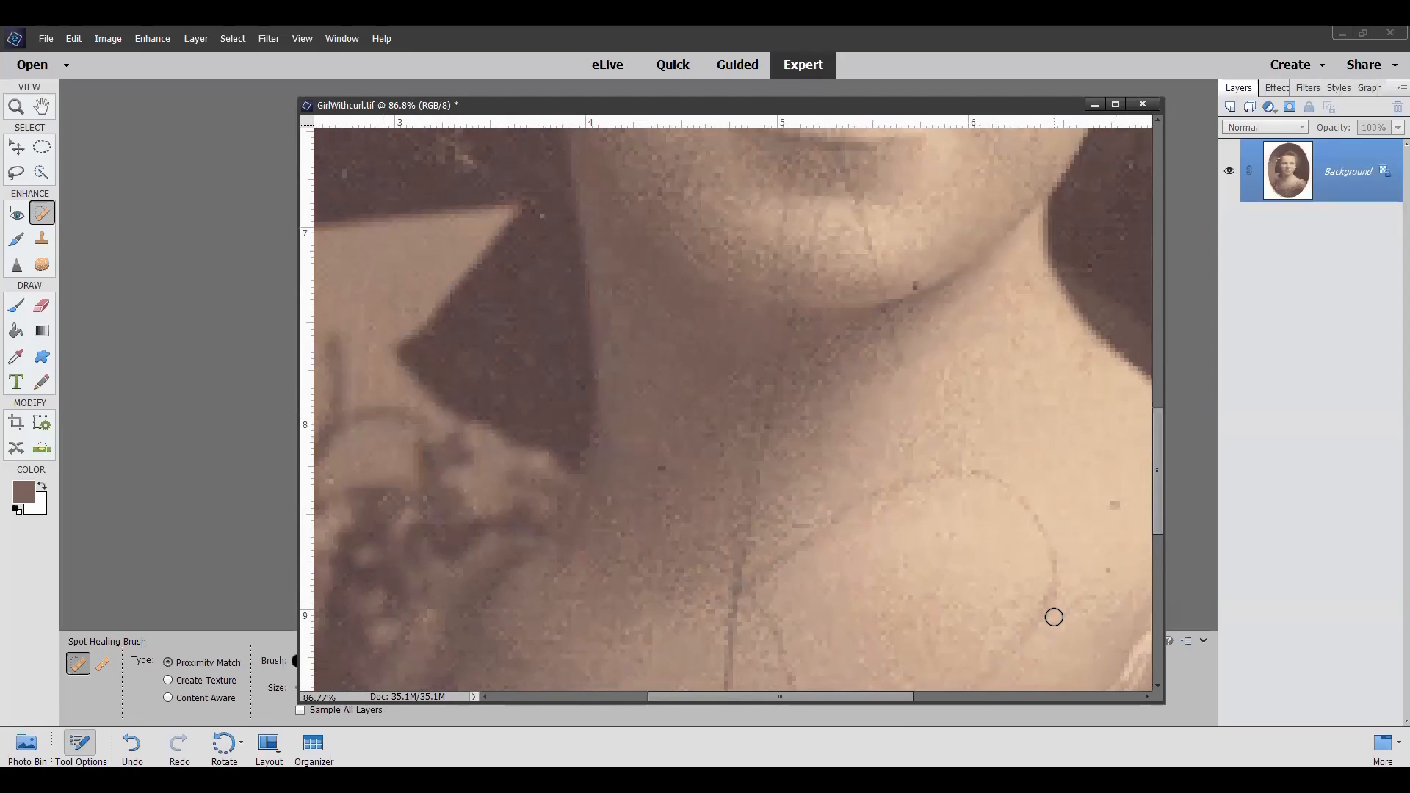
{"action": "scroll", "coordinate": [1054, 617], "scroll_direction": "up", "scroll_amount": 1}
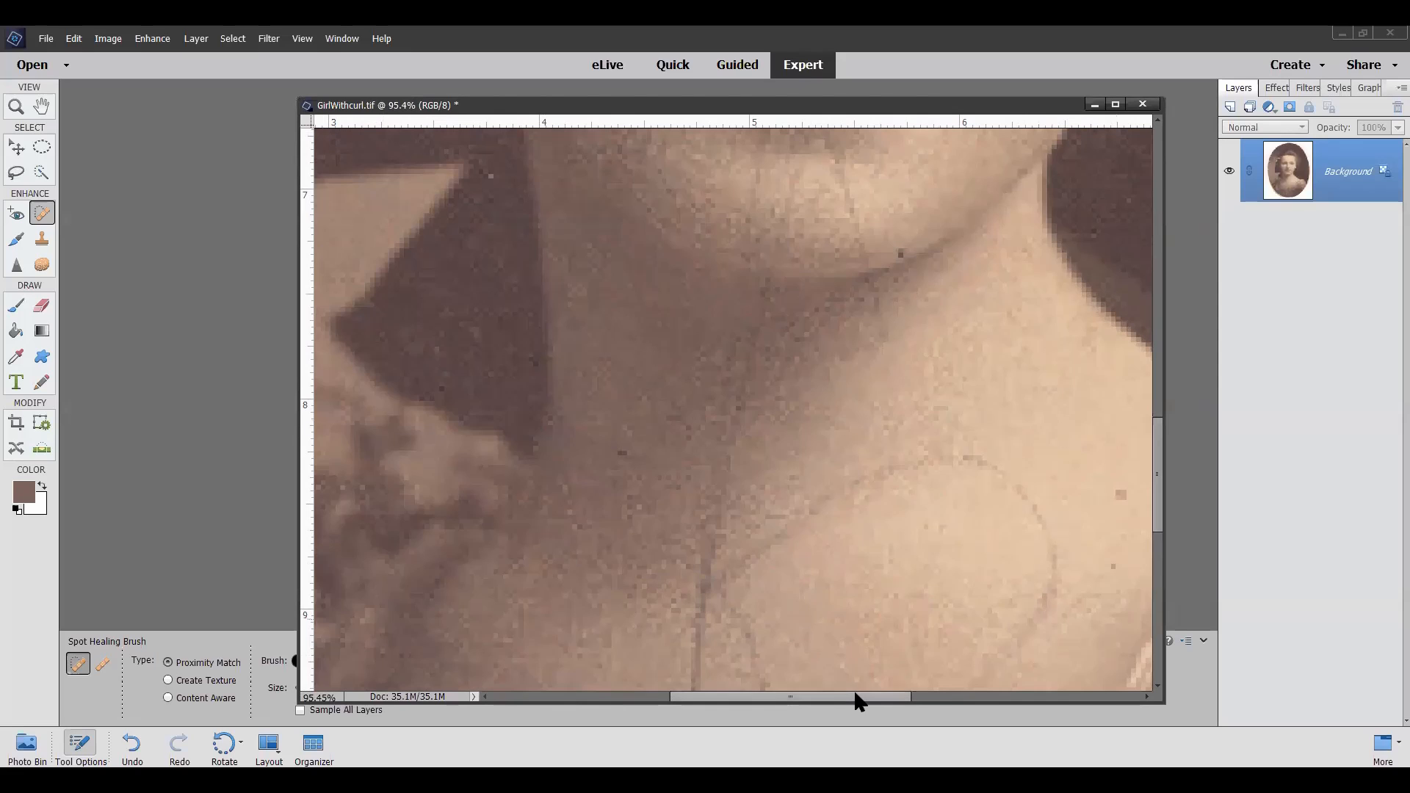
{"action": "left_click_drag", "start_coordinate": [860, 702], "coordinate": [906, 702]}
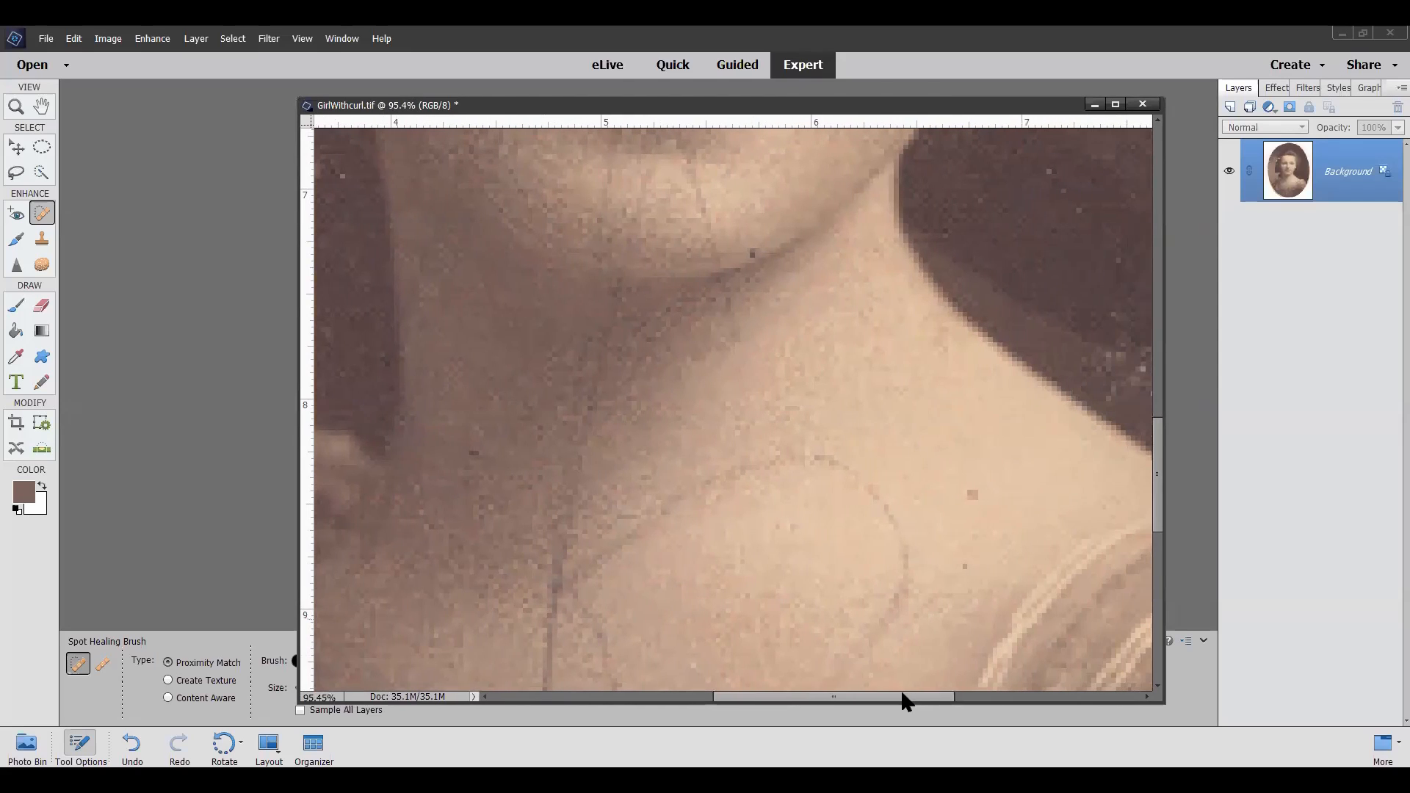
{"action": "scroll", "coordinate": [987, 513], "scroll_direction": "up", "scroll_amount": 2}
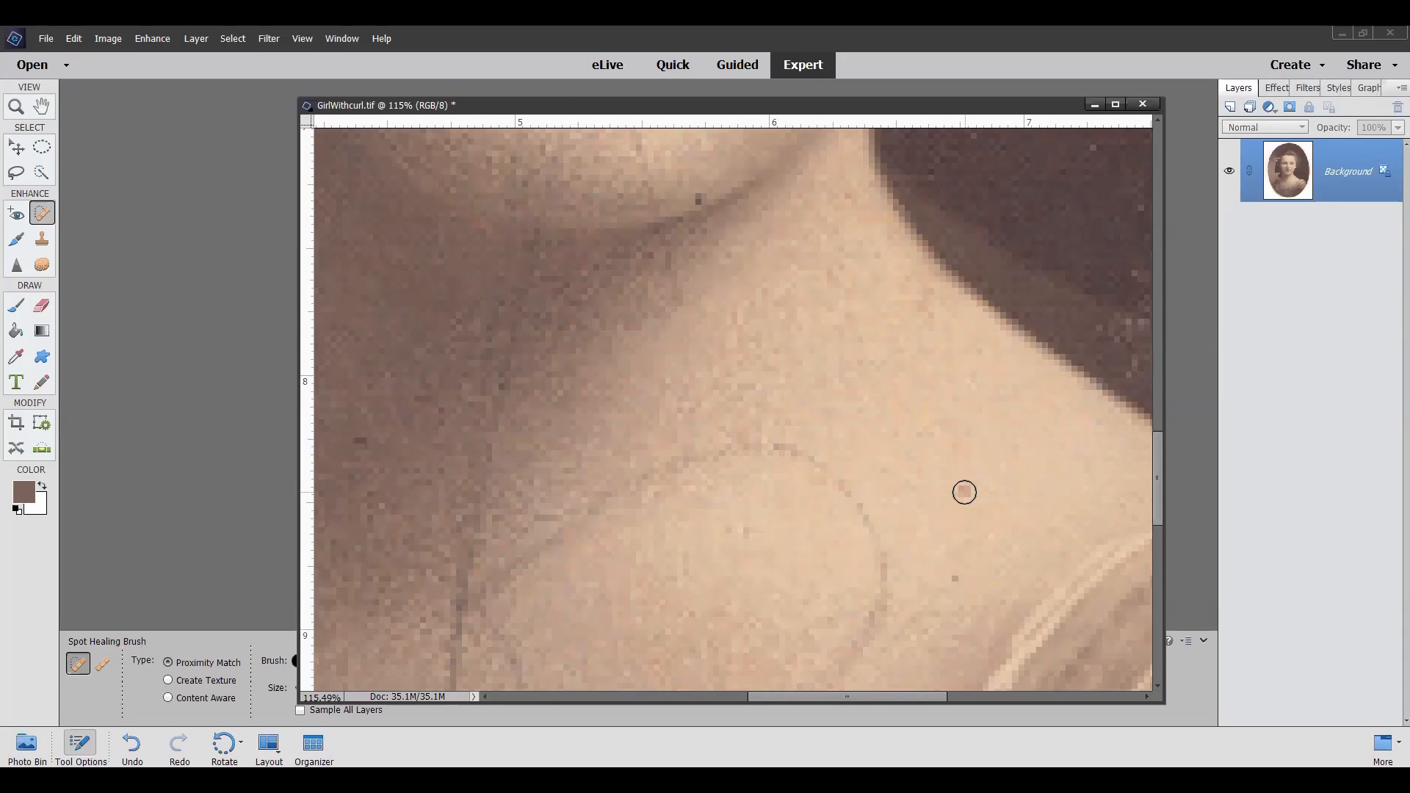
{"action": "left_click", "coordinate": [964, 492]}
{"action": "left_click", "coordinate": [954, 579]}
{"action": "left_click_drag", "start_coordinate": [774, 109], "coordinate": [807, 111]}
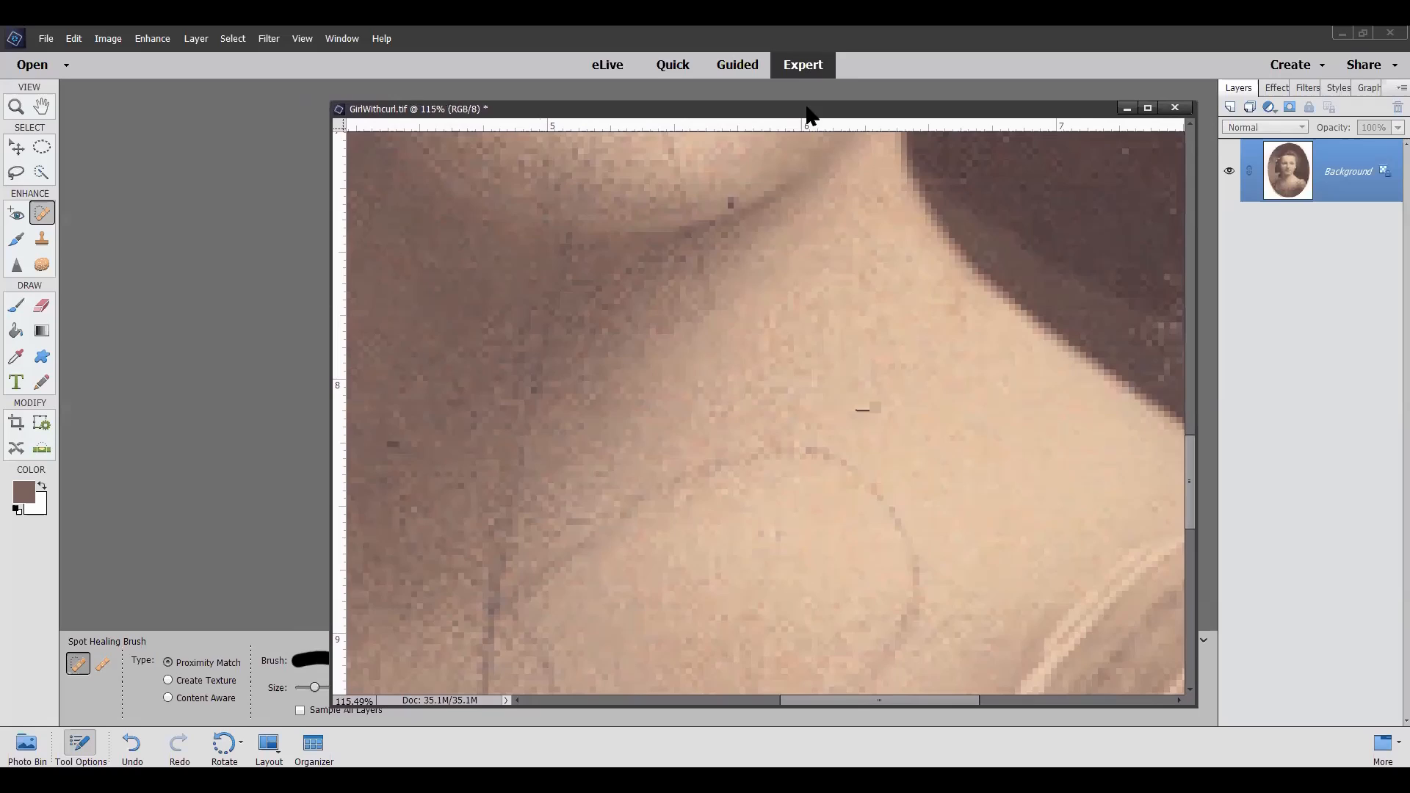
{"action": "left_click", "coordinate": [731, 200]}
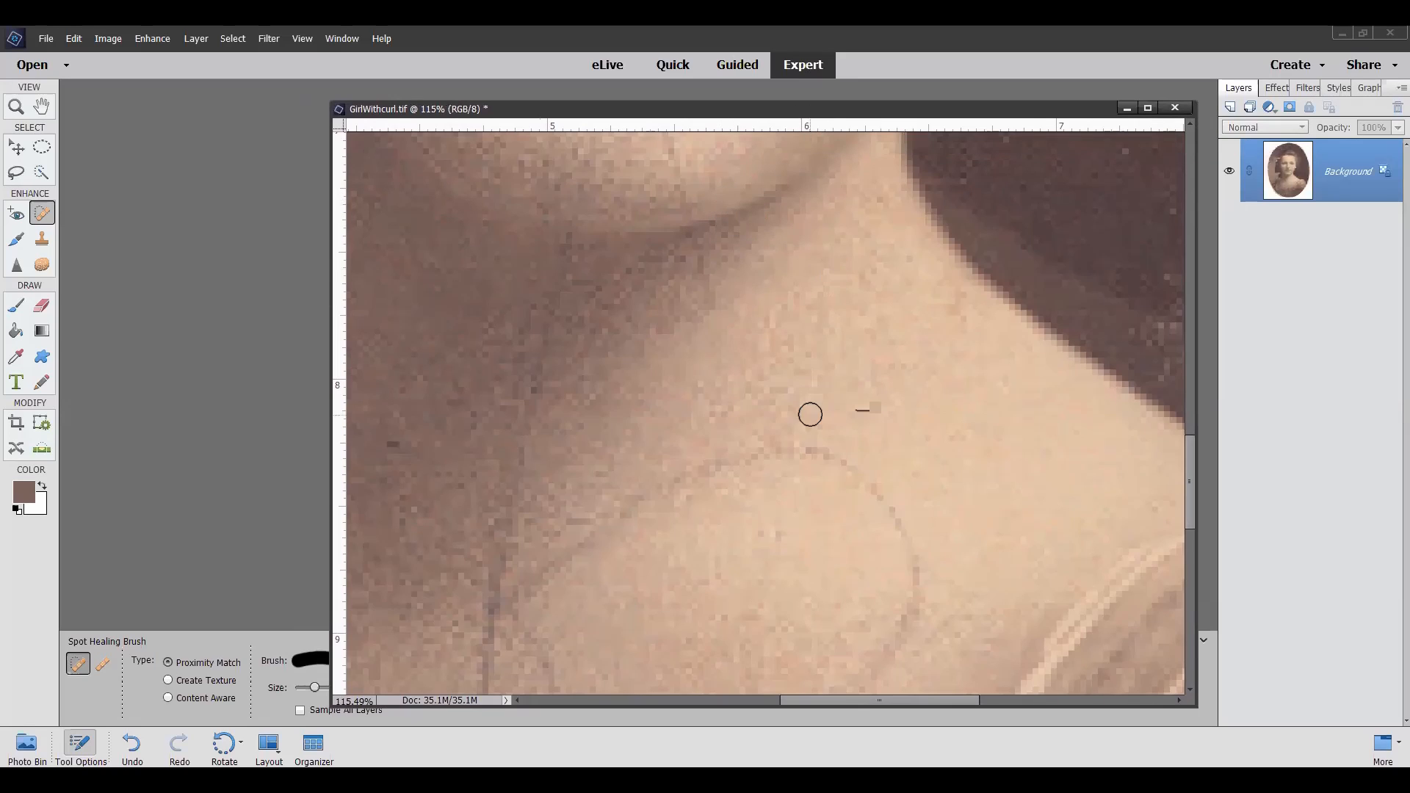
Enlarge the healing brush and heal the rising left part of the looped scratch on the upper chest.
{"action": "scroll", "coordinate": [636, 497], "scroll_direction": "down", "scroll_amount": 2}
{"action": "scroll", "coordinate": [637, 499], "scroll_direction": "down", "scroll_amount": 4}
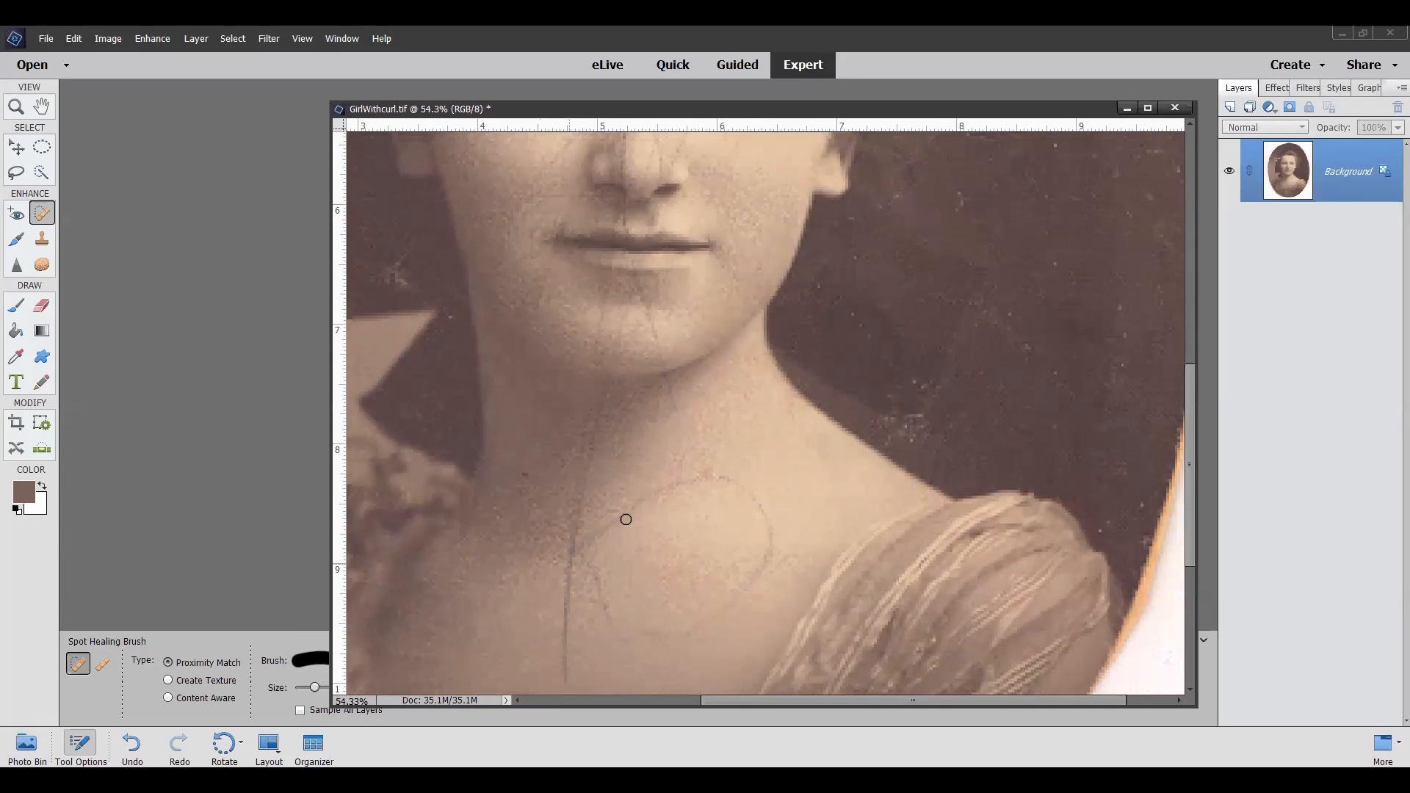
{"action": "scroll", "coordinate": [626, 519], "scroll_direction": "up", "scroll_amount": 4}
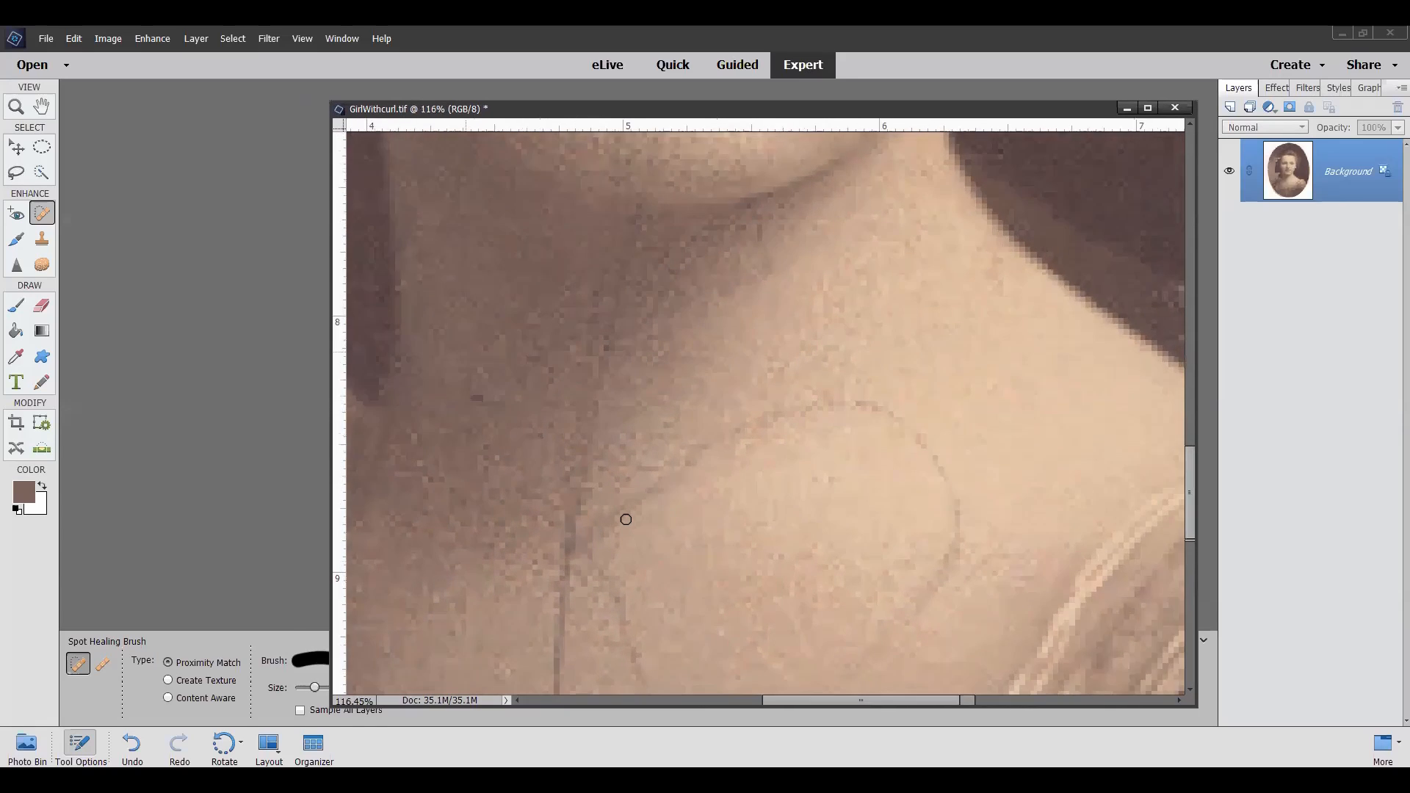
{"action": "scroll", "coordinate": [626, 519], "scroll_direction": "up", "scroll_amount": 2}
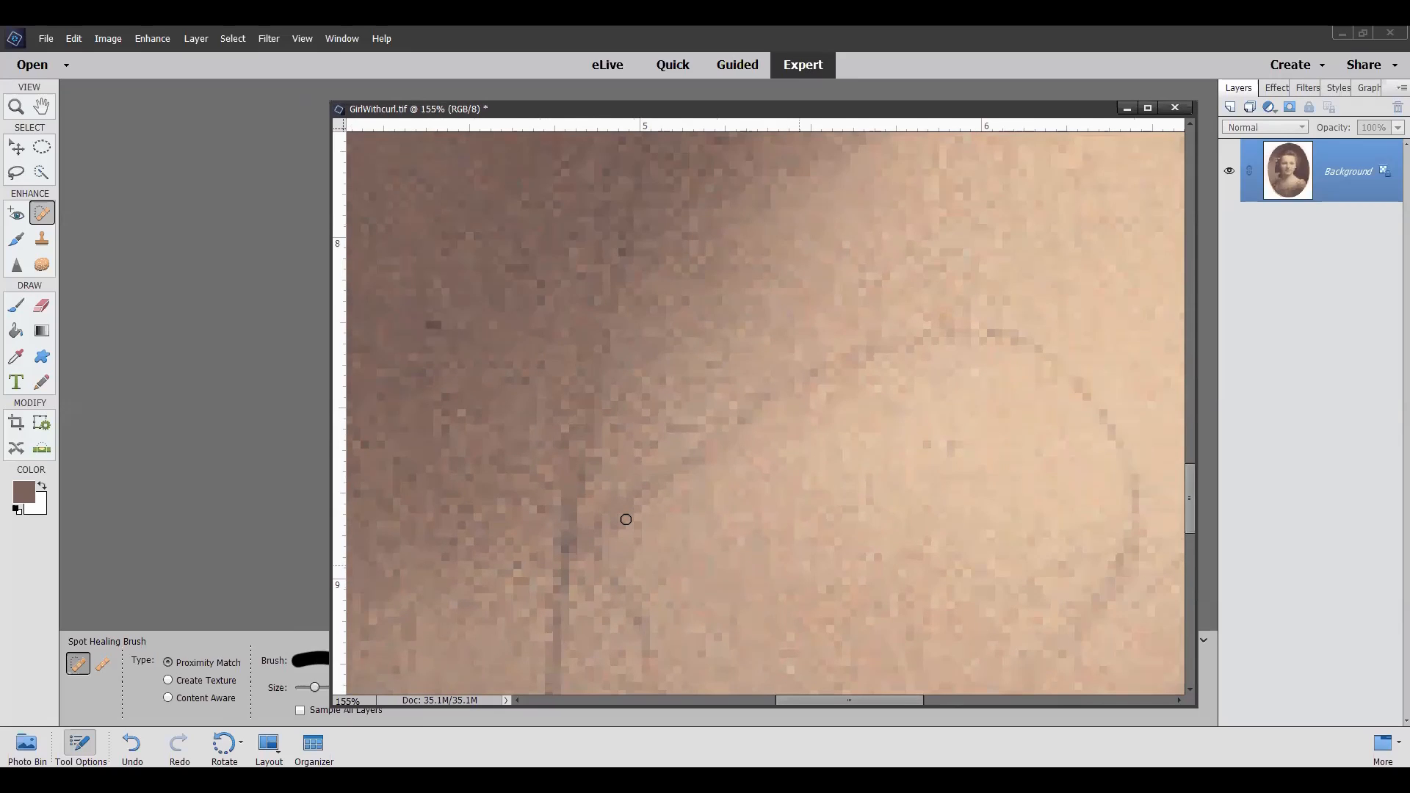
{"action": "key", "text": "bracketright"}
{"action": "key", "text": "bracketright"}
{"action": "left_click", "coordinate": [619, 512]}
{"action": "left_click", "coordinate": [632, 507]}
{"action": "left_click", "coordinate": [630, 507]}
{"action": "left_click", "coordinate": [633, 497]}
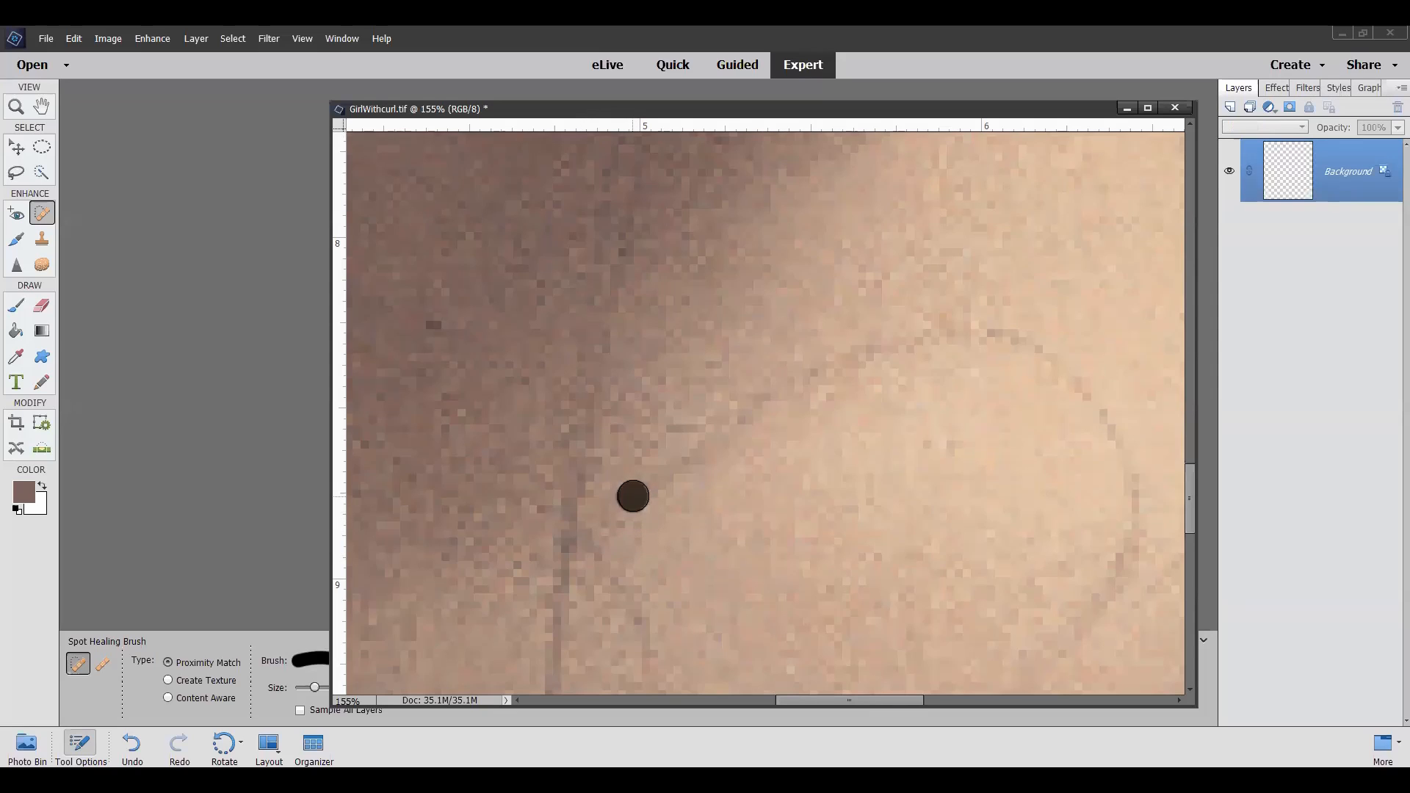
{"action": "left_click_drag", "start_coordinate": [660, 480], "coordinate": [733, 430]}
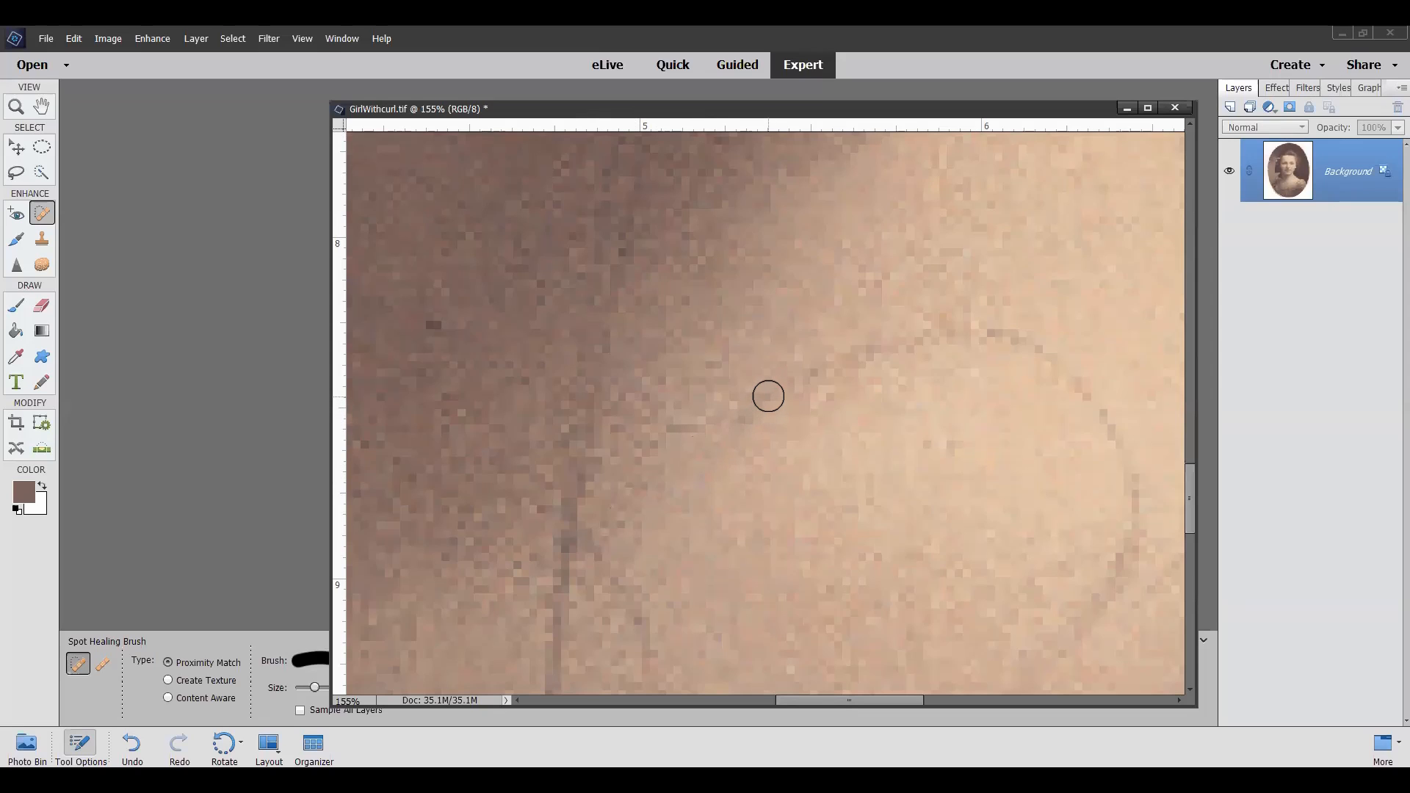
{"action": "mouse_move", "coordinate": [768, 397]}
{"action": "left_mouse_down"}
{"action": "mouse_move", "coordinate": [805, 399]}
{"action": "mouse_move", "coordinate": [802, 359]}
{"action": "mouse_move", "coordinate": [830, 386]}
{"action": "mouse_move", "coordinate": [837, 361]}
{"action": "mouse_move", "coordinate": [848, 373]}
{"action": "mouse_move", "coordinate": [875, 351]}
{"action": "left_mouse_up"}
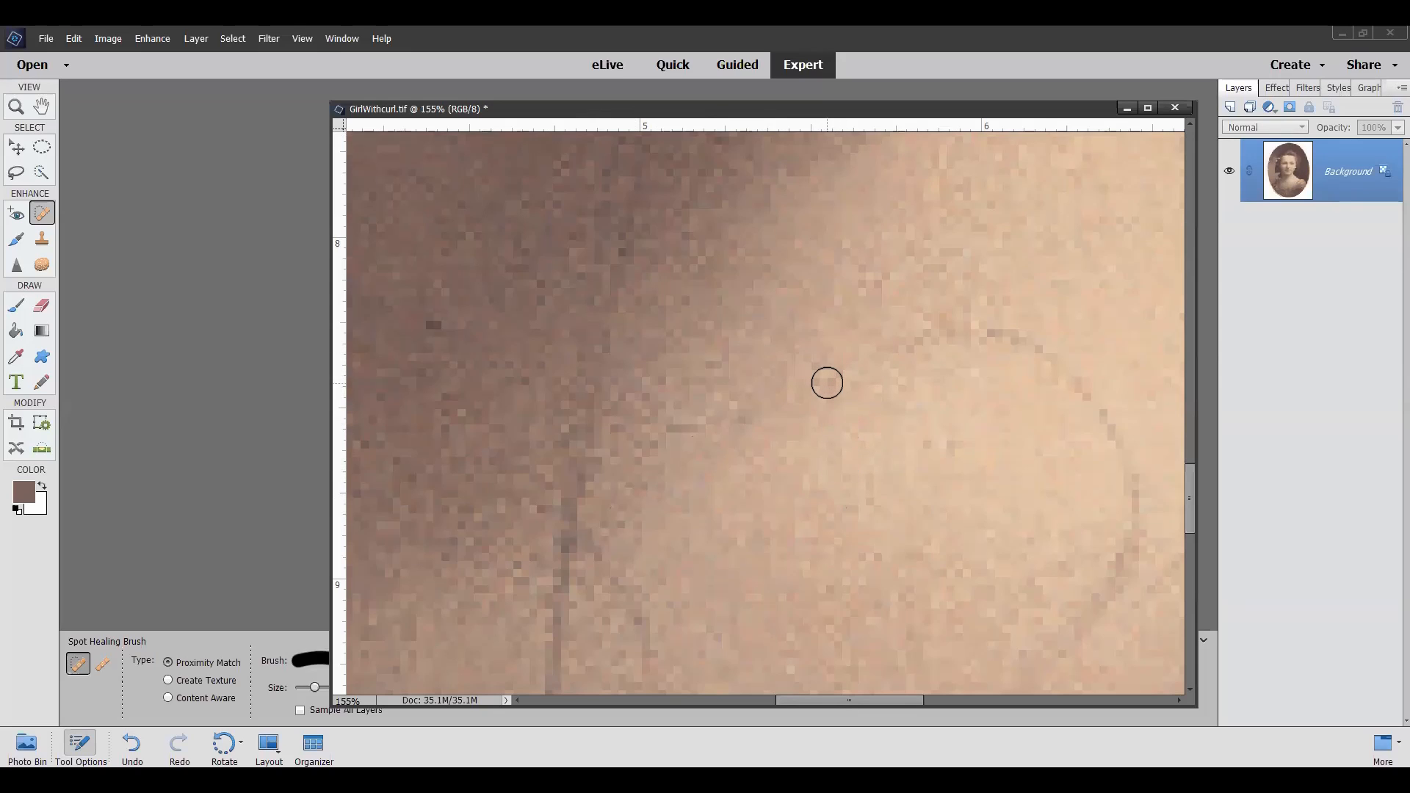
Heal the top of the looped chest scratch and its curve down the upper right side.
{"action": "left_click", "coordinate": [825, 380]}
{"action": "left_click", "coordinate": [918, 342]}
{"action": "mouse_move", "coordinate": [932, 321]}
{"action": "left_mouse_down"}
{"action": "mouse_move", "coordinate": [985, 326]}
{"action": "mouse_move", "coordinate": [978, 339]}
{"action": "mouse_move", "coordinate": [1046, 337]}
{"action": "mouse_move", "coordinate": [1050, 374]}
{"action": "left_mouse_up"}
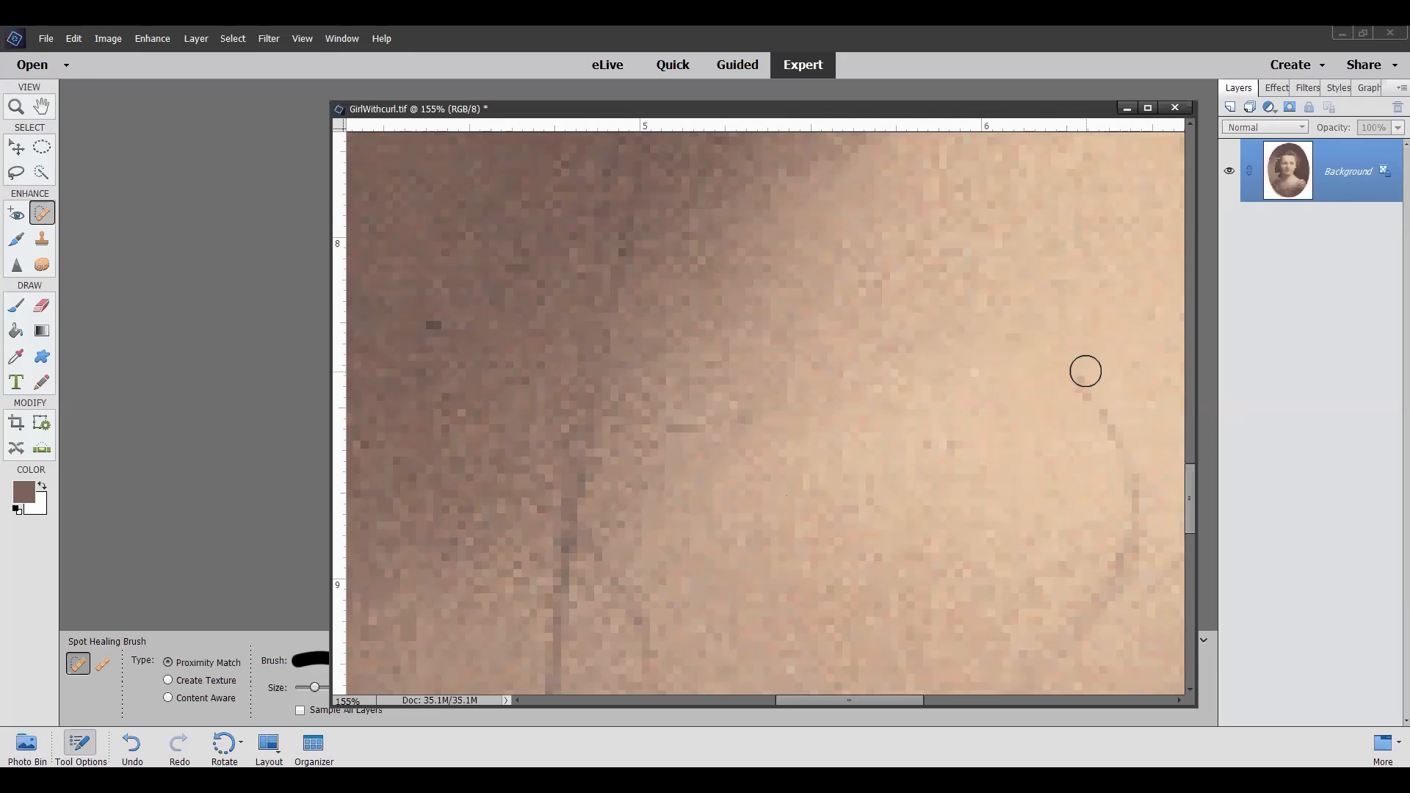
{"action": "mouse_move", "coordinate": [1084, 373]}
{"action": "left_mouse_down"}
{"action": "mouse_move", "coordinate": [1066, 380]}
{"action": "mouse_move", "coordinate": [1078, 391]}
{"action": "left_mouse_up"}
{"action": "left_click", "coordinate": [1088, 418]}
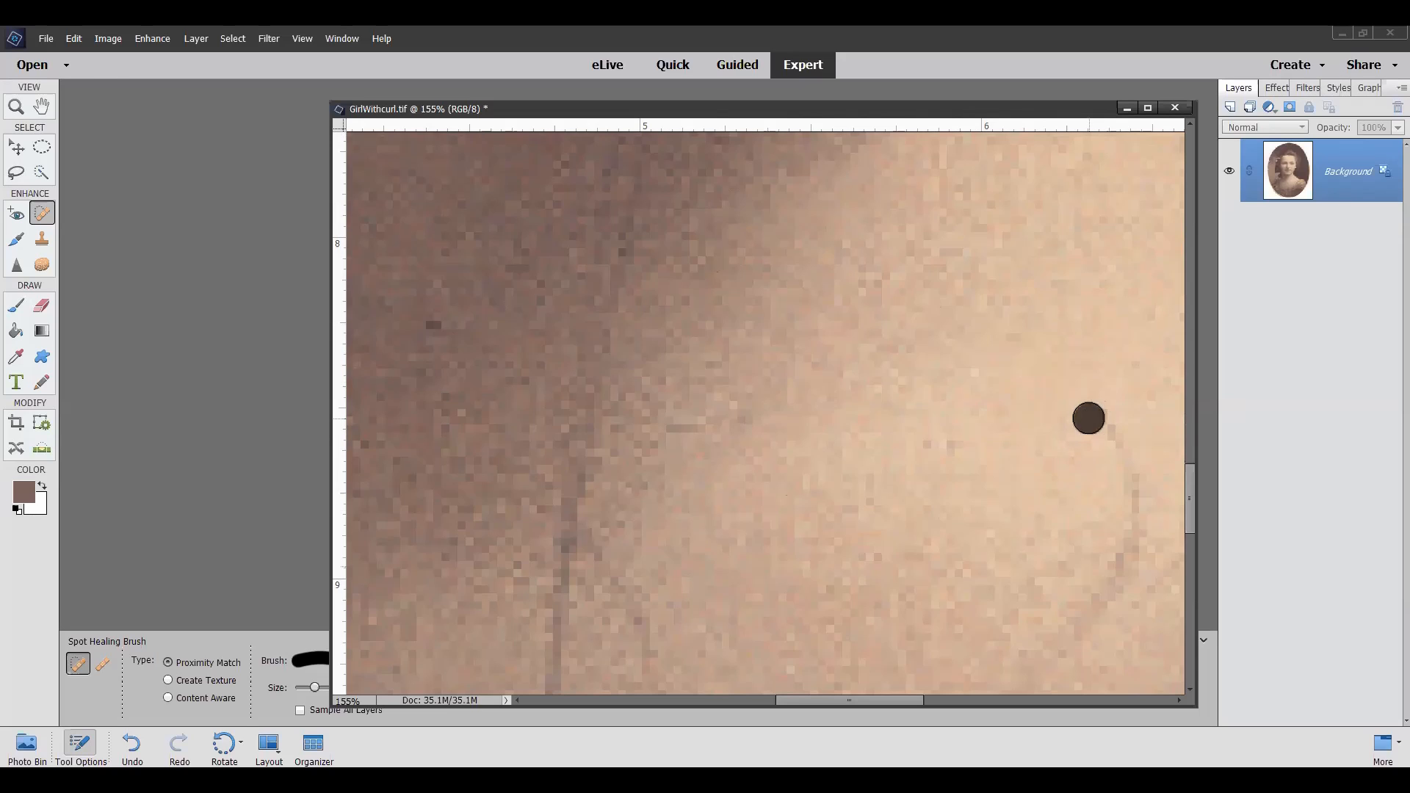
{"action": "left_click", "coordinate": [1120, 423]}
{"action": "left_click", "coordinate": [1110, 444]}
{"action": "left_click", "coordinate": [1137, 471]}
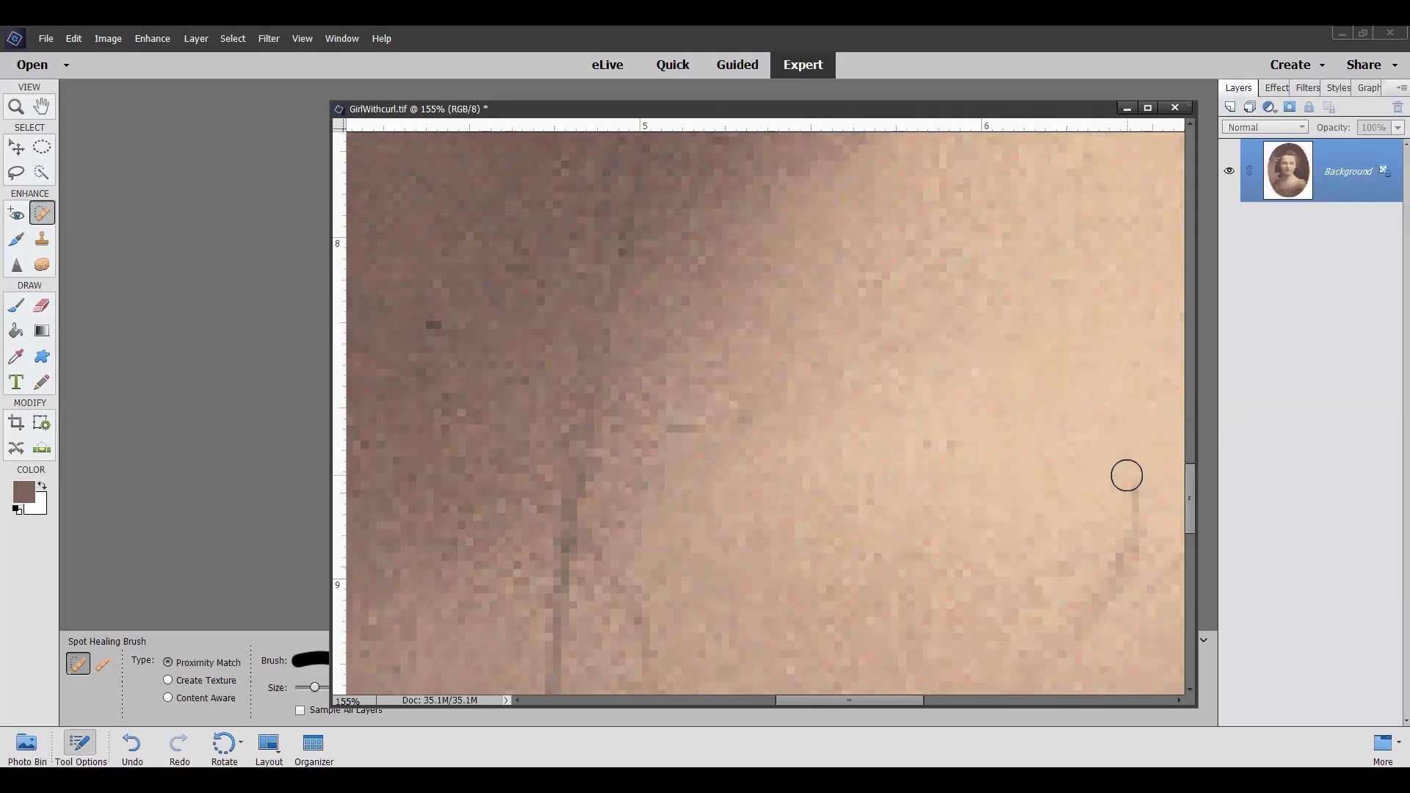
Heal the lower right side of the looped chest scratch, down toward the loop's bottom.
{"action": "scroll", "coordinate": [1131, 474], "scroll_direction": "down", "scroll_amount": 4}
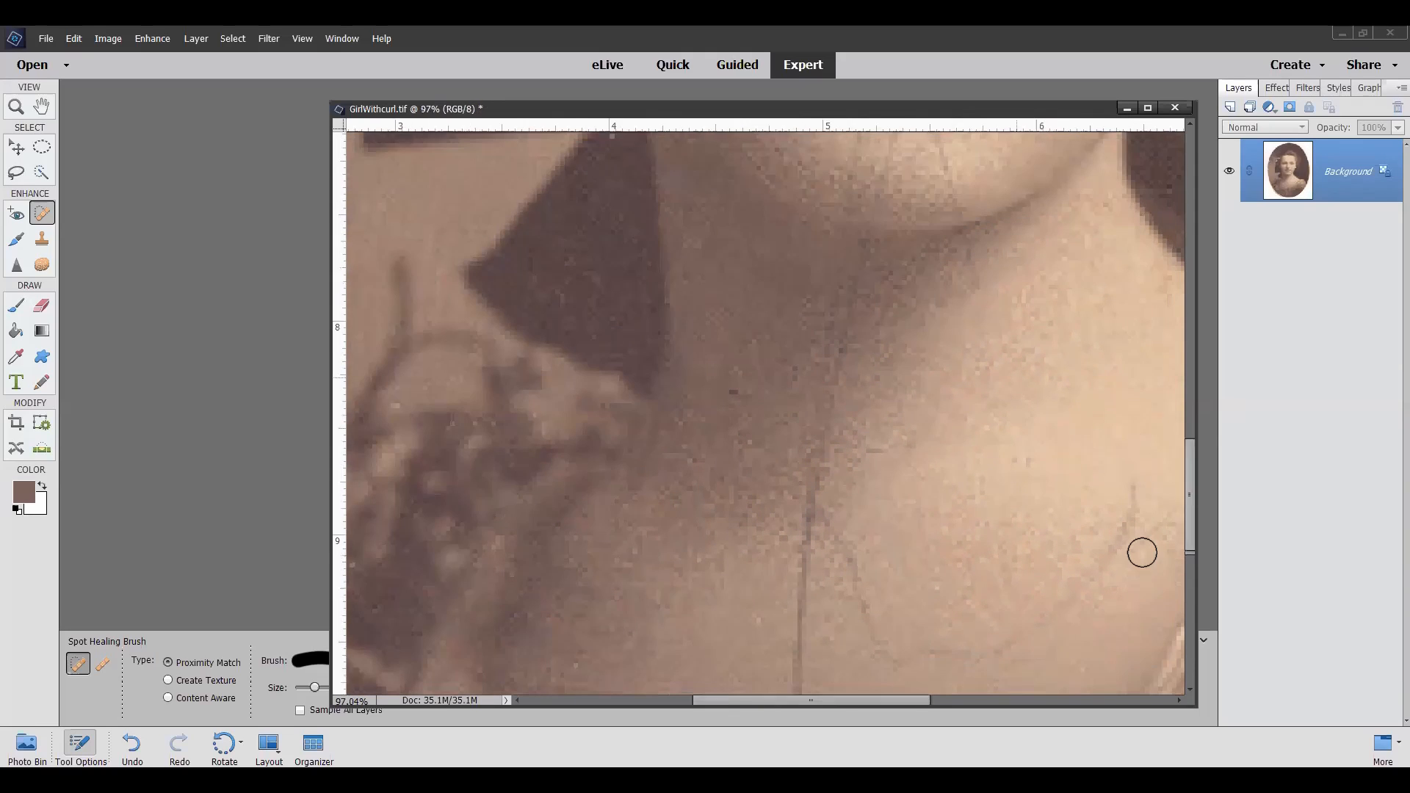
{"action": "scroll", "coordinate": [1141, 554], "scroll_direction": "up", "scroll_amount": 5}
{"action": "mouse_move", "coordinate": [1102, 413]}
{"action": "left_mouse_down"}
{"action": "mouse_move", "coordinate": [1129, 401]}
{"action": "mouse_move", "coordinate": [1141, 422]}
{"action": "mouse_move", "coordinate": [1117, 451]}
{"action": "mouse_move", "coordinate": [1134, 474]}
{"action": "mouse_move", "coordinate": [1117, 507]}
{"action": "left_mouse_up"}
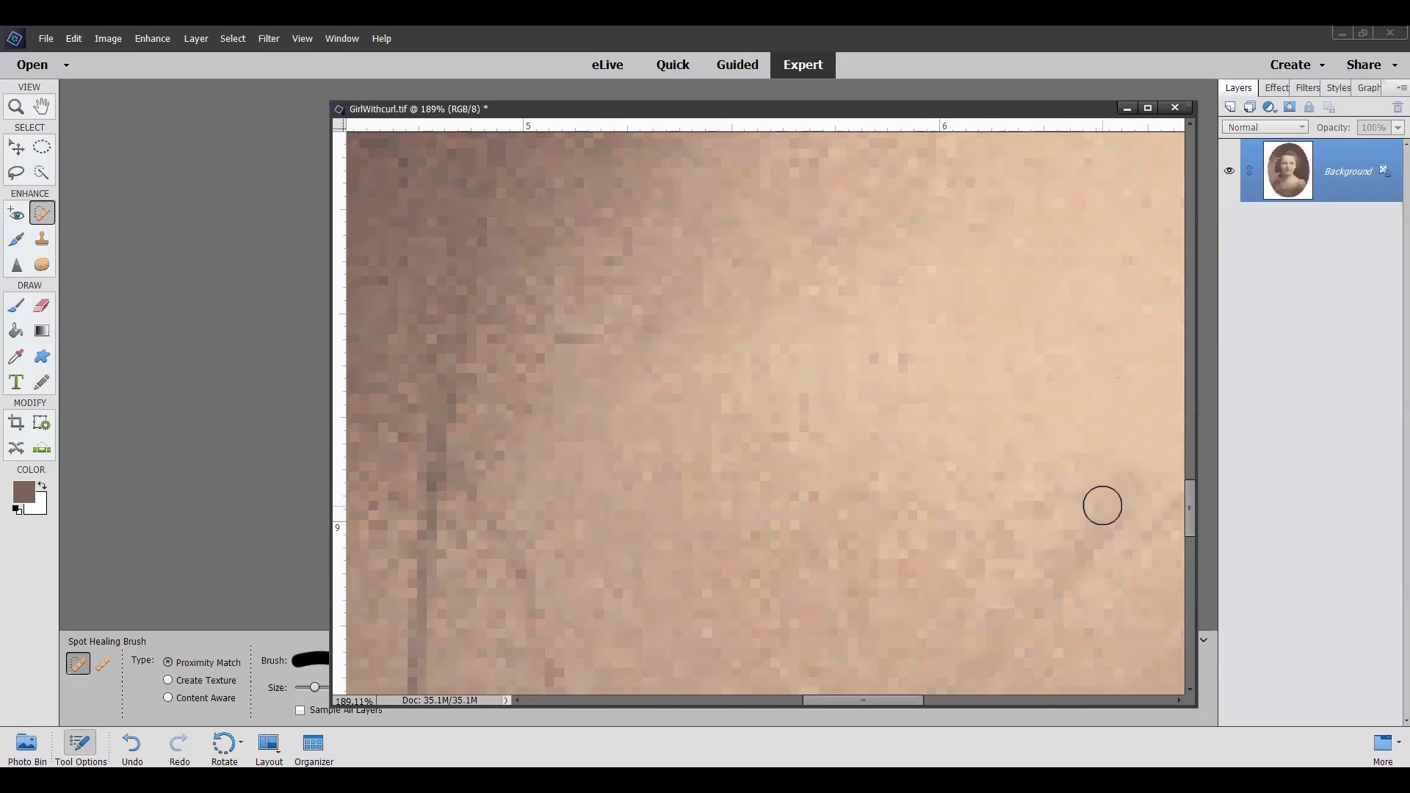
{"action": "scroll", "coordinate": [1091, 562], "scroll_direction": "down", "scroll_amount": 2}
{"action": "scroll", "coordinate": [1091, 562], "scroll_direction": "down", "scroll_amount": 1}
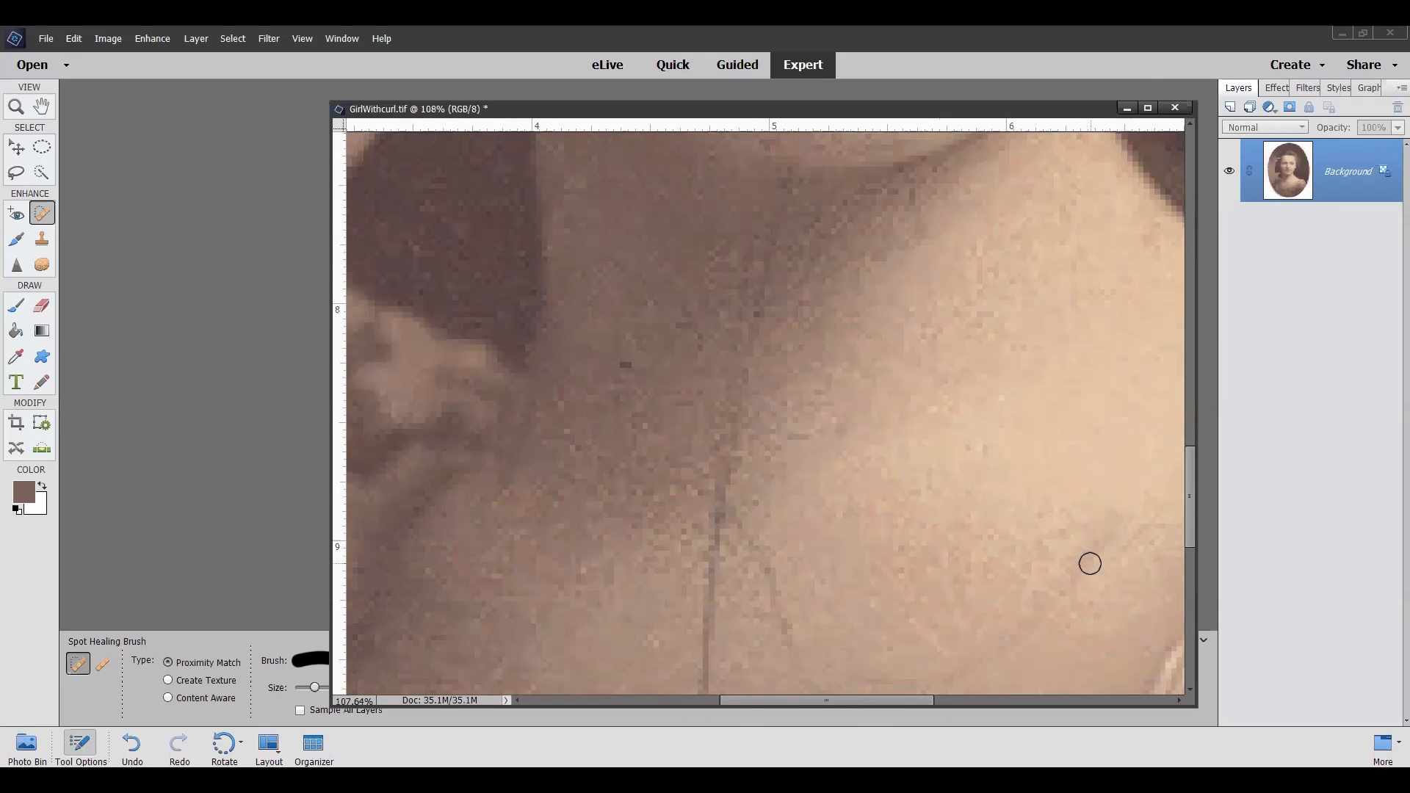
{"action": "scroll", "coordinate": [1099, 621], "scroll_direction": "up", "scroll_amount": 2}
{"action": "mouse_move", "coordinate": [1103, 472]}
{"action": "left_mouse_down"}
{"action": "mouse_move", "coordinate": [1140, 456]}
{"action": "mouse_move", "coordinate": [1122, 484]}
{"action": "left_mouse_up"}
{"action": "left_click_drag", "start_coordinate": [1132, 482], "coordinate": [1121, 510]}
{"action": "mouse_move", "coordinate": [1111, 483]}
{"action": "left_mouse_down"}
{"action": "mouse_move", "coordinate": [1064, 570]}
{"action": "mouse_move", "coordinate": [991, 624]}
{"action": "left_mouse_up"}
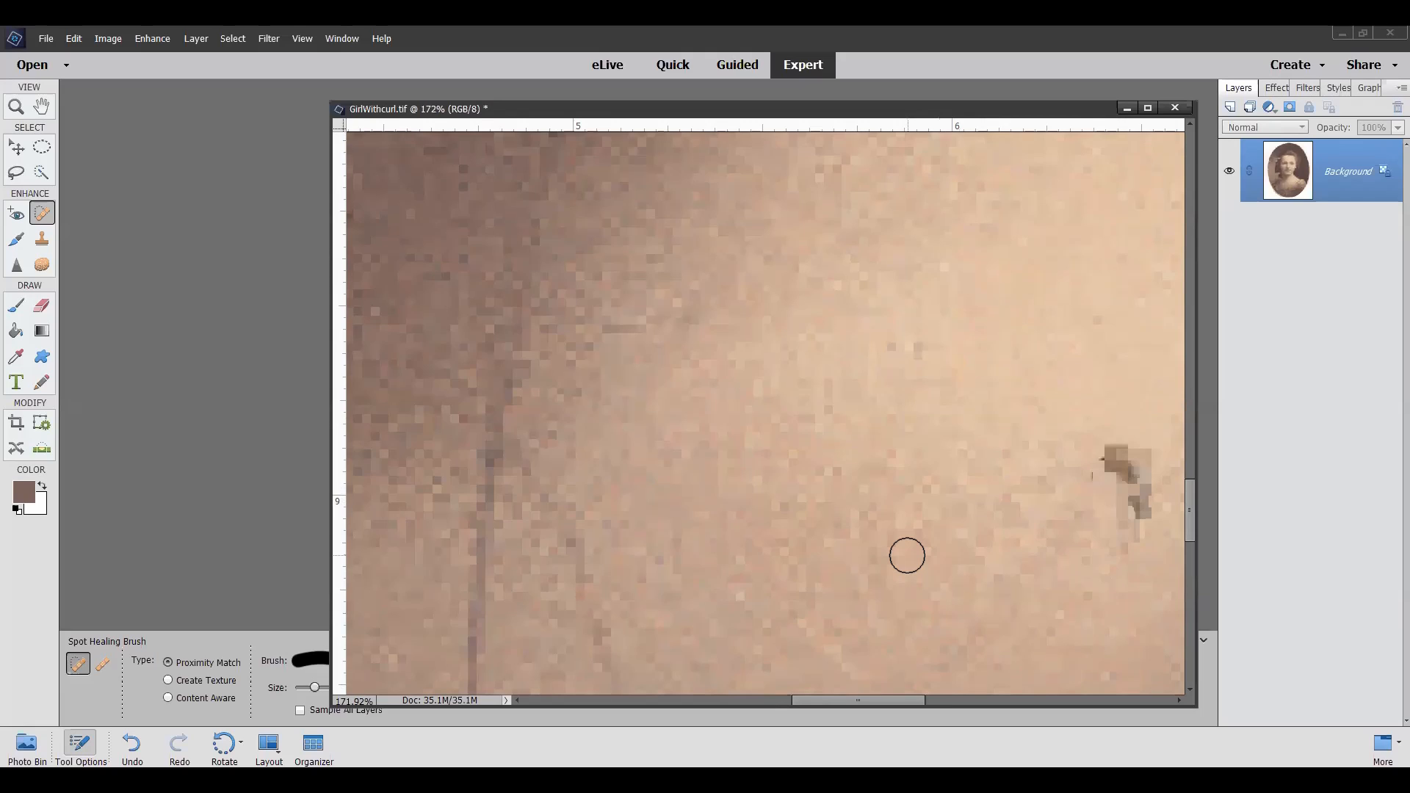
Heal the bottom of the looped chest scratch, working from right to left.
{"action": "scroll", "coordinate": [907, 556], "scroll_direction": "down", "scroll_amount": 5}
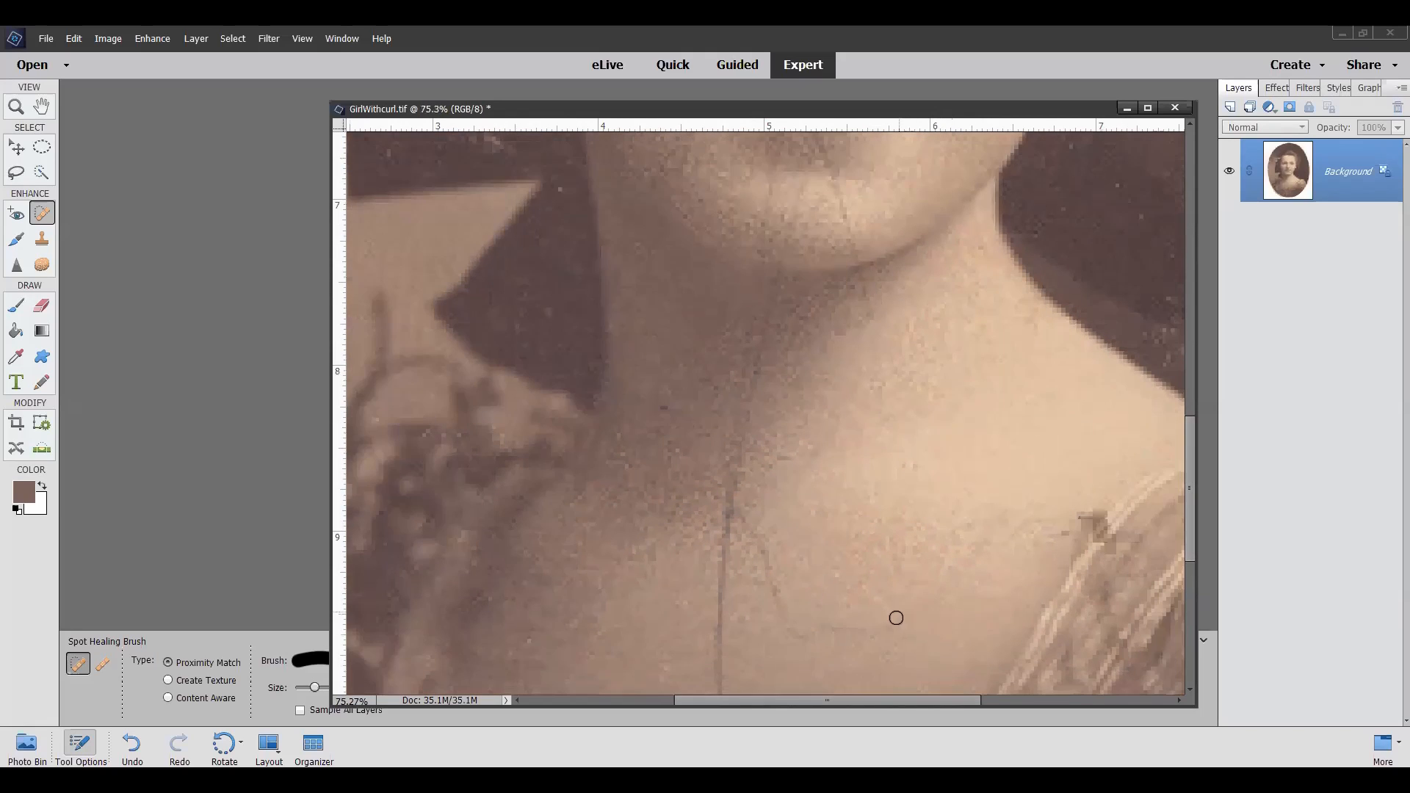
{"action": "scroll", "coordinate": [894, 650], "scroll_direction": "down", "scroll_amount": 1}
{"action": "scroll", "coordinate": [894, 646], "scroll_direction": "up", "scroll_amount": 5}
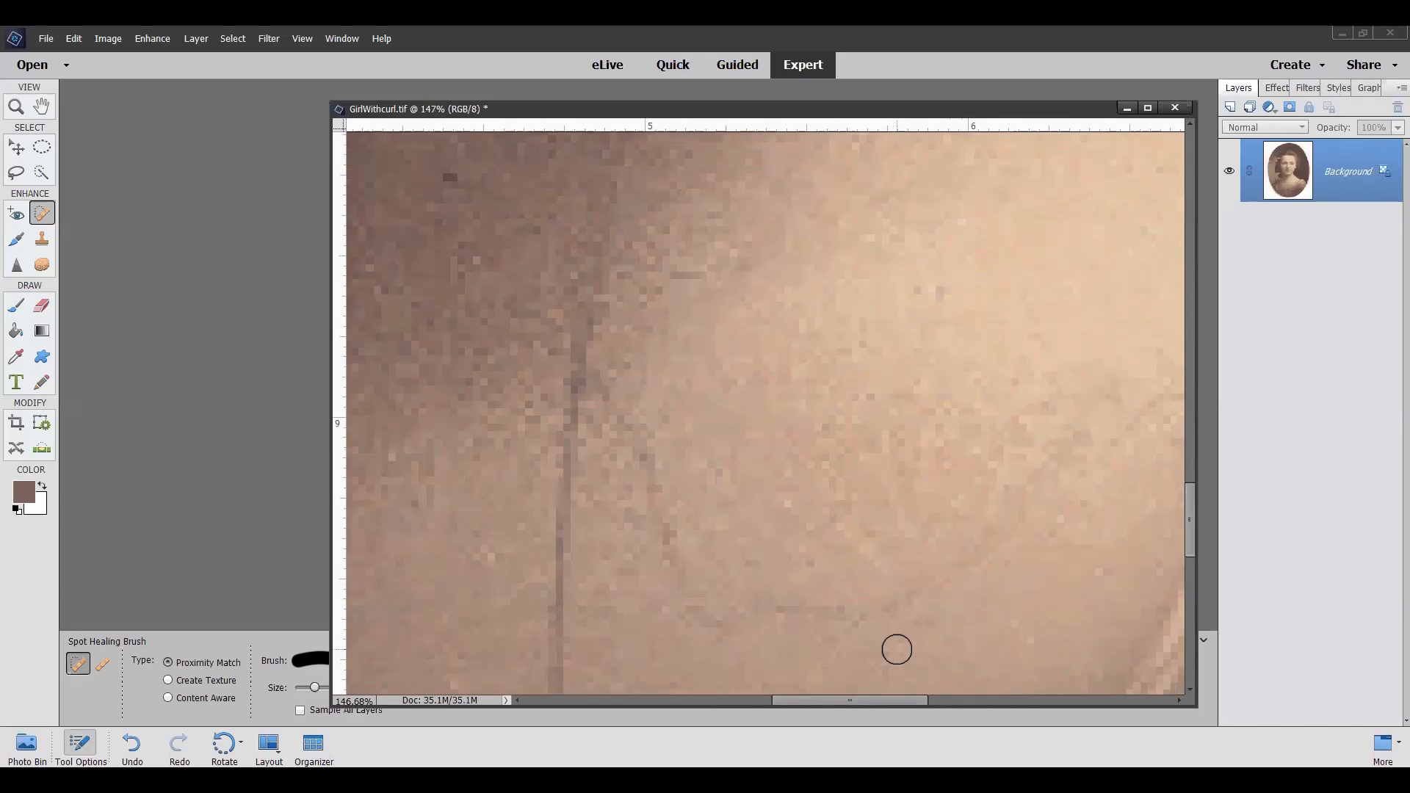
{"action": "mouse_move", "coordinate": [985, 518]}
{"action": "left_mouse_down"}
{"action": "mouse_move", "coordinate": [1017, 521]}
{"action": "mouse_move", "coordinate": [991, 523]}
{"action": "mouse_move", "coordinate": [948, 588]}
{"action": "mouse_move", "coordinate": [900, 597]}
{"action": "left_mouse_up"}
{"action": "left_click", "coordinate": [880, 607]}
{"action": "left_click", "coordinate": [857, 613]}
{"action": "left_click", "coordinate": [841, 631]}
{"action": "left_click", "coordinate": [836, 611]}
{"action": "left_click", "coordinate": [818, 615]}
{"action": "left_click", "coordinate": [801, 611]}
{"action": "left_click", "coordinate": [771, 610]}
{"action": "left_click", "coordinate": [760, 618]}
Heal the remaining lower left branch of the looped scratch up to the vertical crease on the chest.
{"action": "left_click_drag", "start_coordinate": [707, 559], "coordinate": [656, 521]}
{"action": "left_click", "coordinate": [650, 470]}
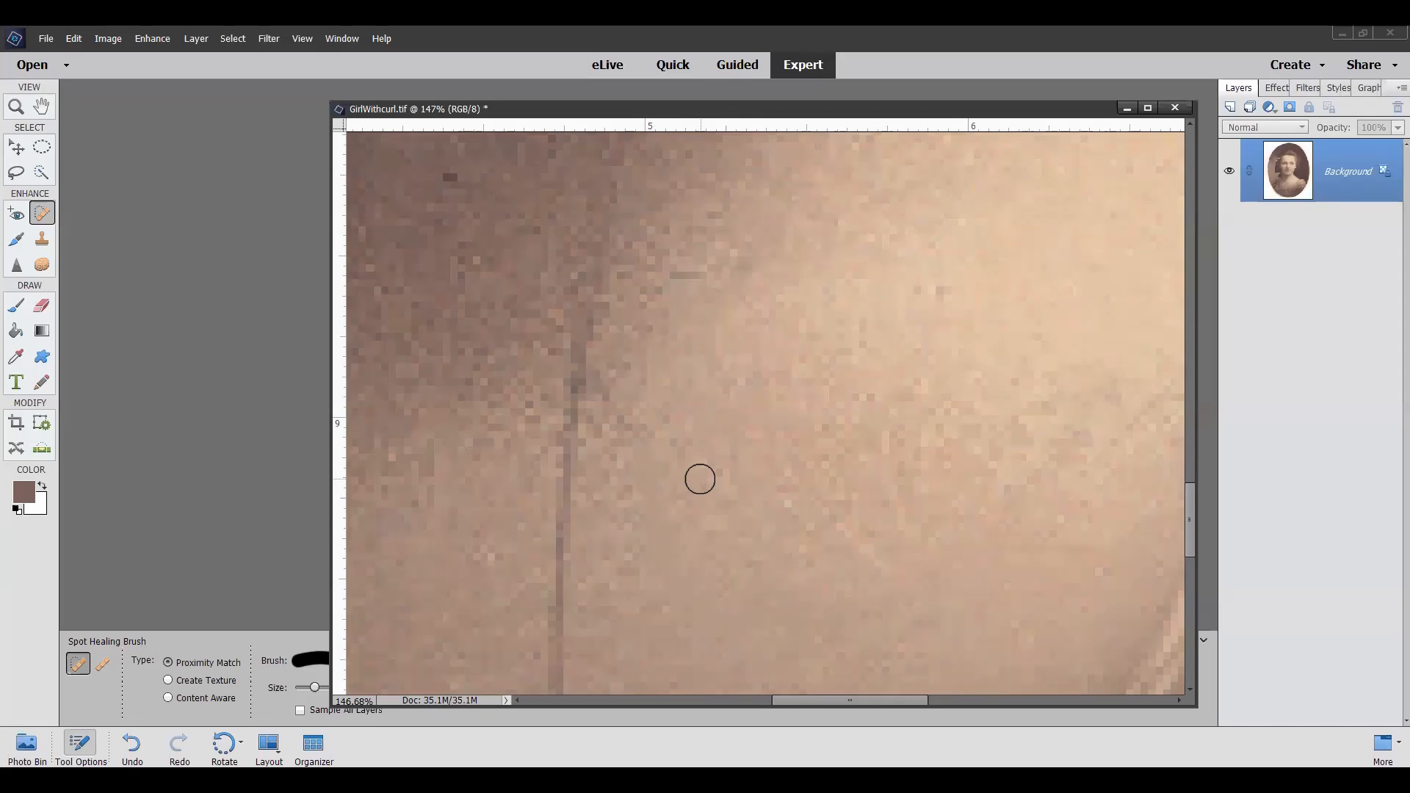
{"action": "left_click", "coordinate": [632, 429]}
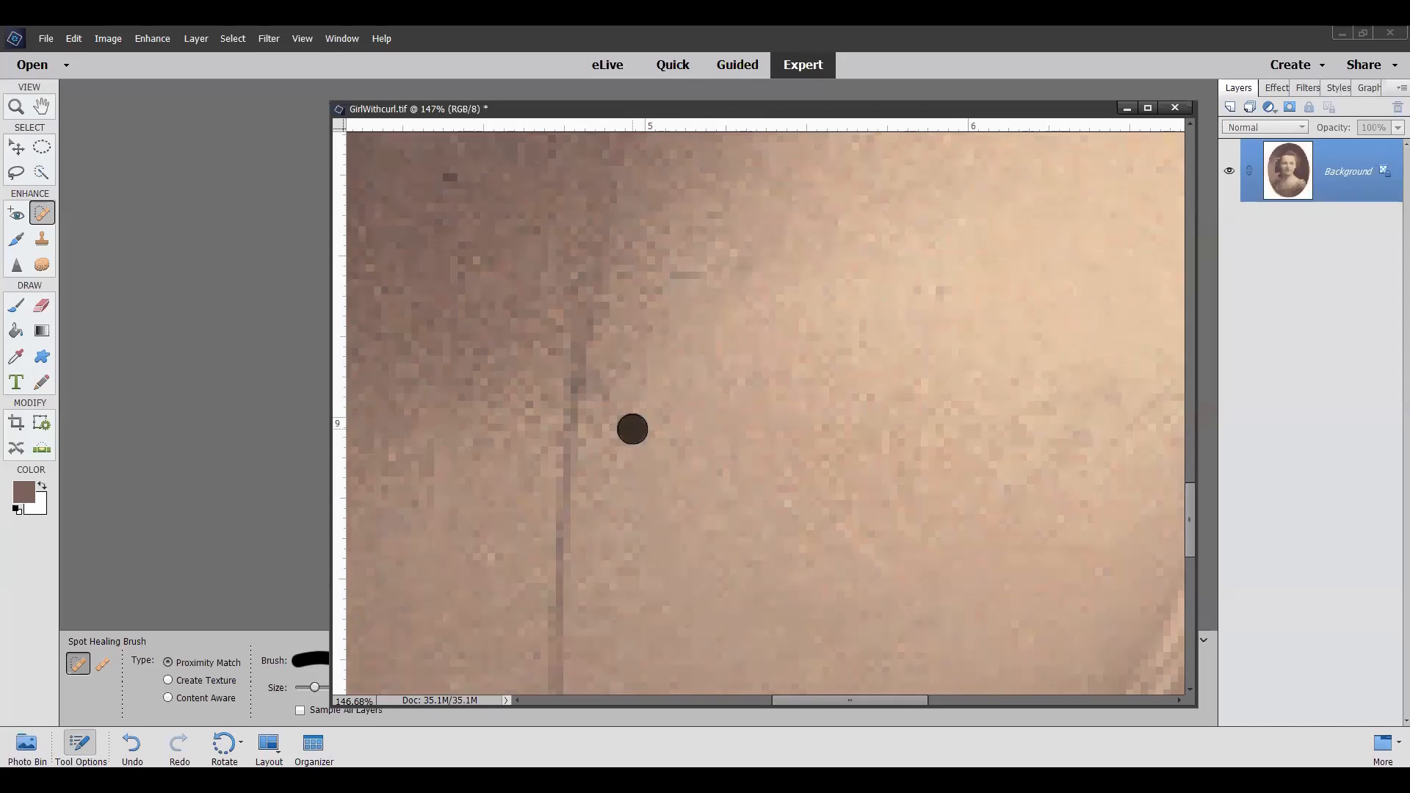
{"action": "left_click", "coordinate": [624, 411]}
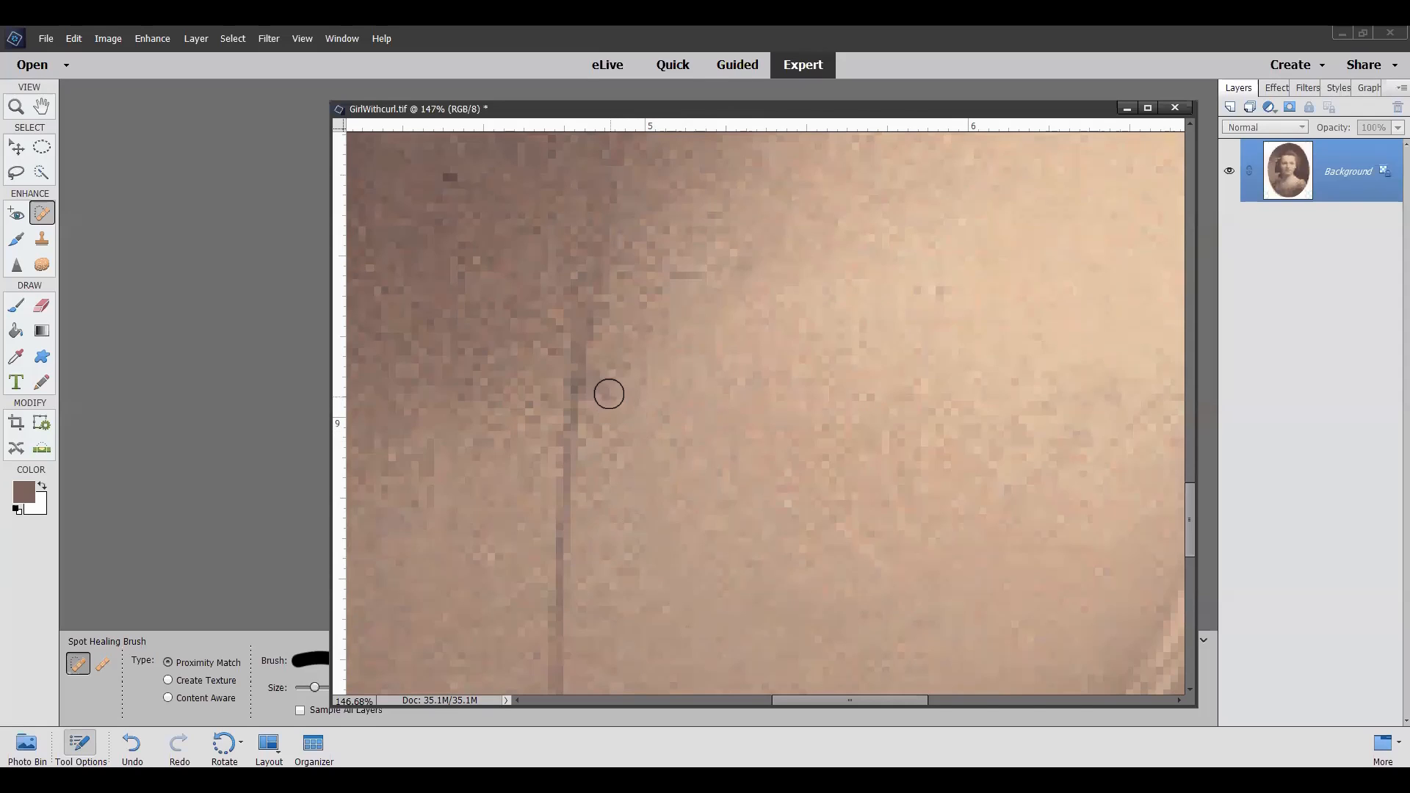
{"action": "left_click", "coordinate": [603, 381]}
{"action": "scroll", "coordinate": [751, 460], "scroll_direction": "down", "scroll_amount": 5}
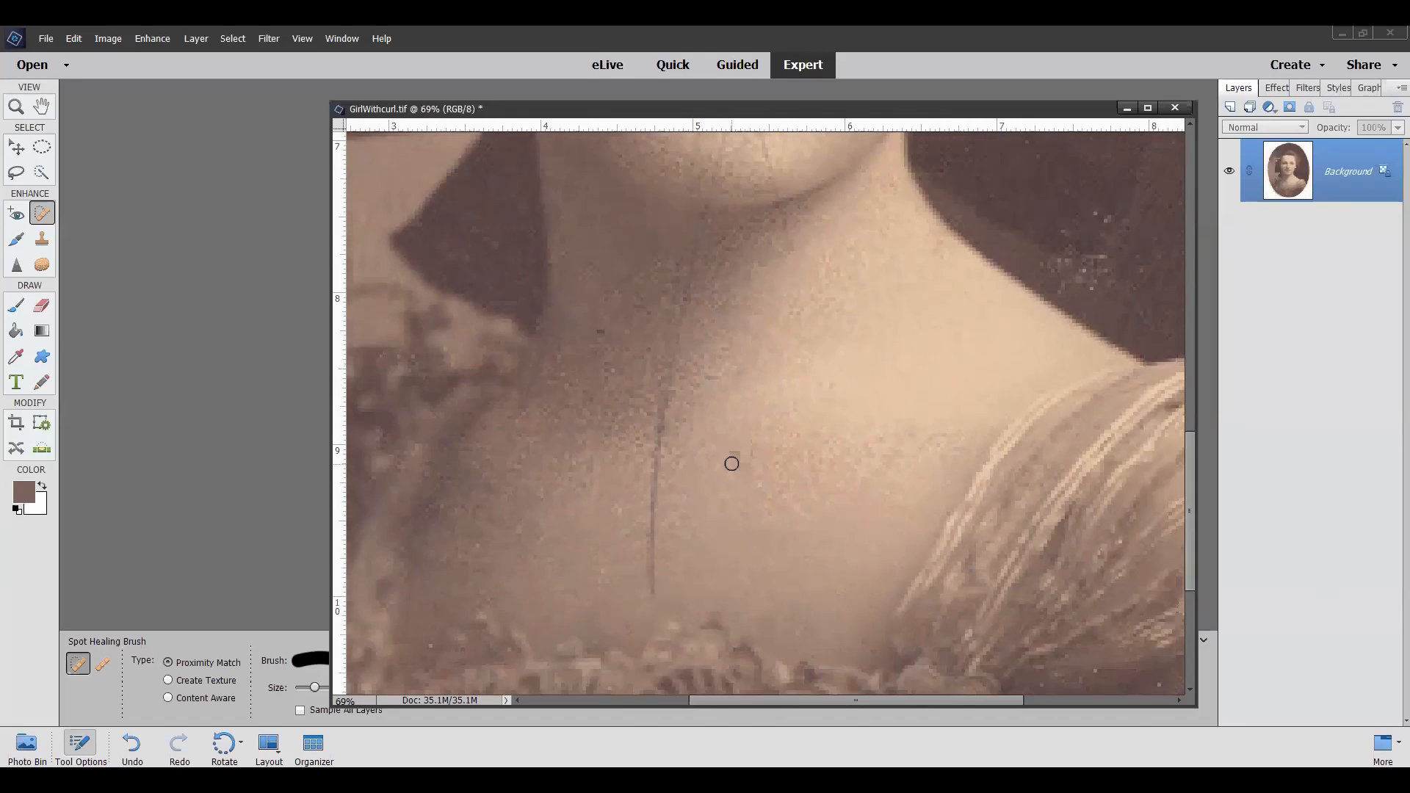
Heal the faint mark on the chest beside the lace sleeve.
{"action": "scroll", "coordinate": [732, 463], "scroll_direction": "down", "scroll_amount": 2}
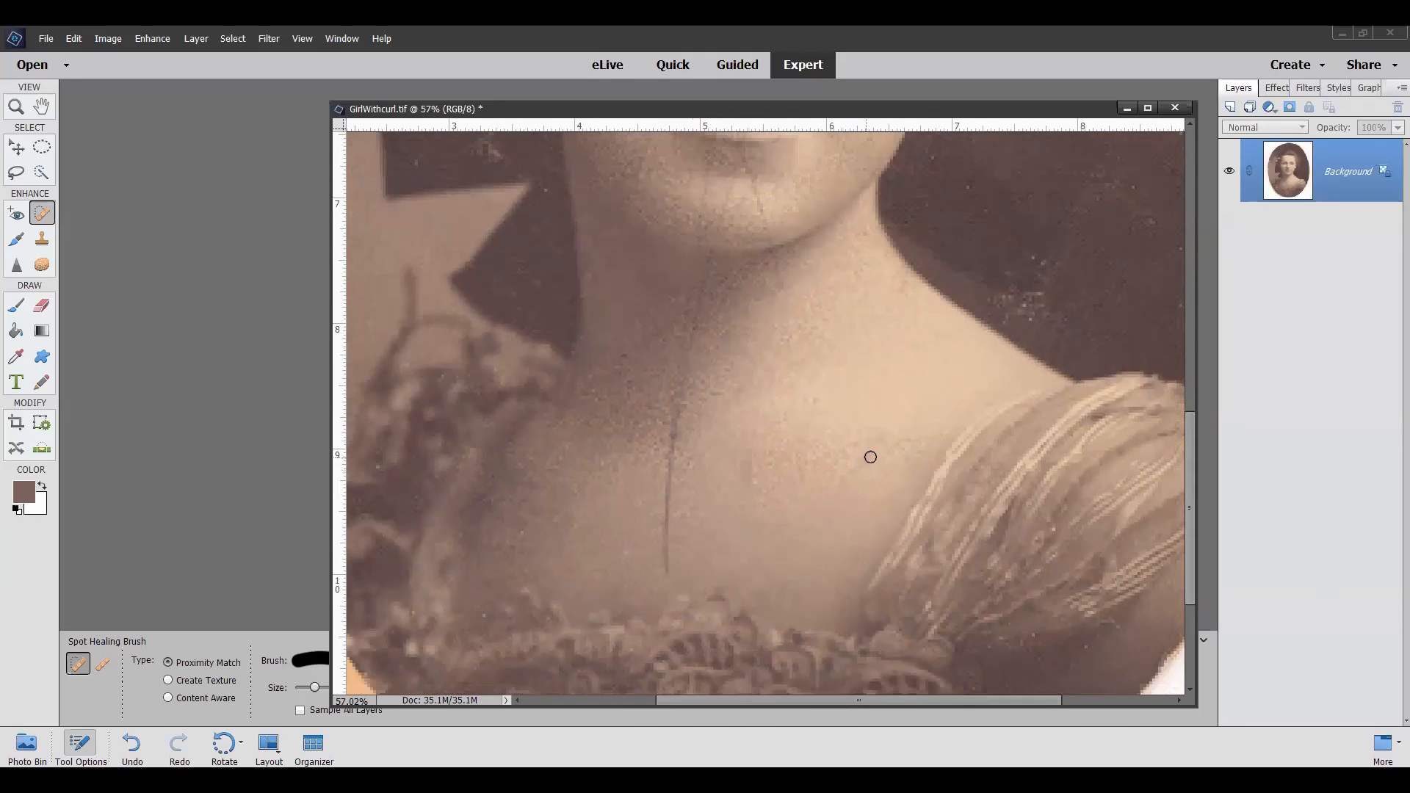
{"action": "scroll", "coordinate": [870, 457], "scroll_direction": "up", "scroll_amount": 3}
{"action": "left_click", "coordinate": [871, 450]}
{"action": "left_click_drag", "start_coordinate": [871, 450], "coordinate": [848, 479]}
{"action": "scroll", "coordinate": [620, 487], "scroll_direction": "down", "scroll_amount": 1}
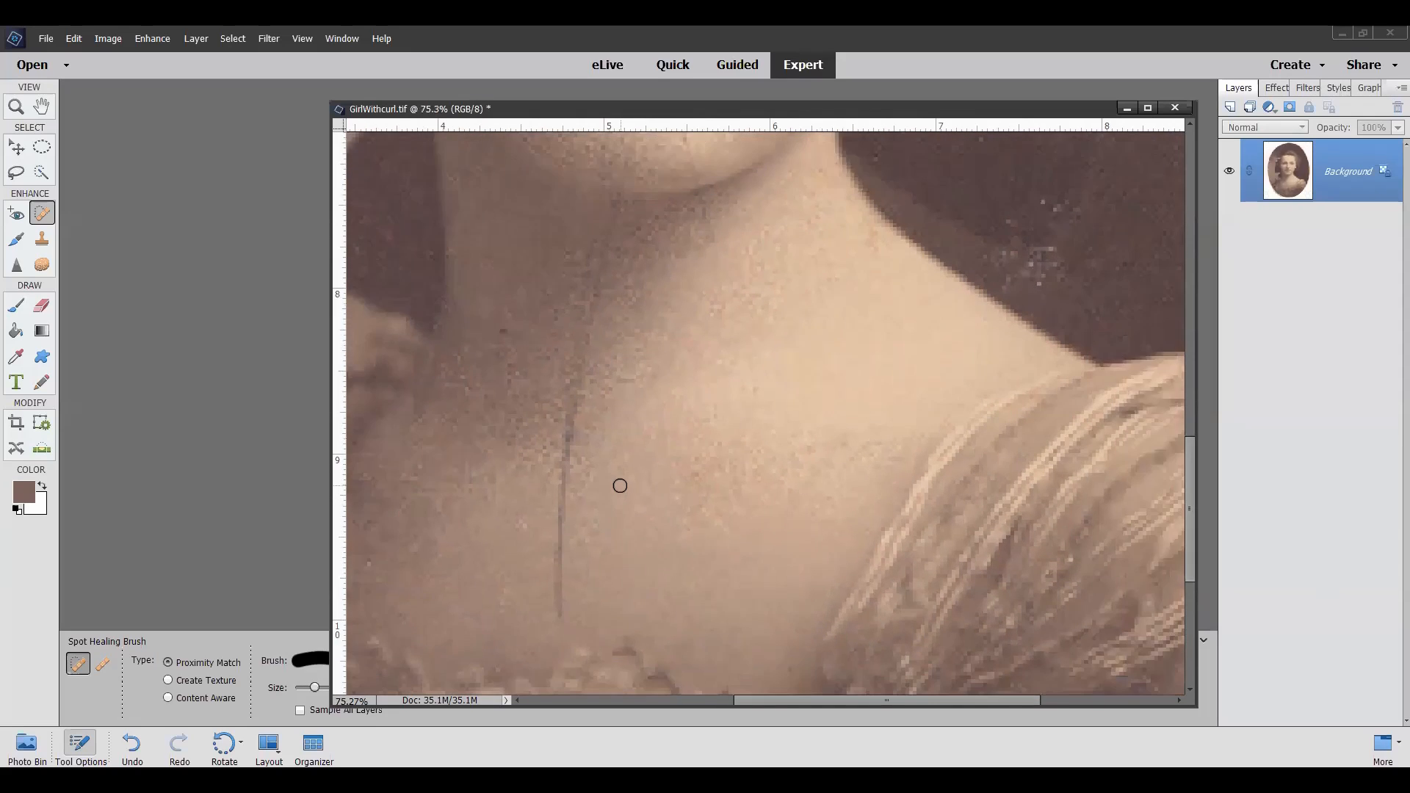
Set the Spot Healing Brush type to Content Aware and heal the lower part of the vertical crease on the chest.
{"action": "scroll", "coordinate": [620, 486], "scroll_direction": "down", "scroll_amount": 3}
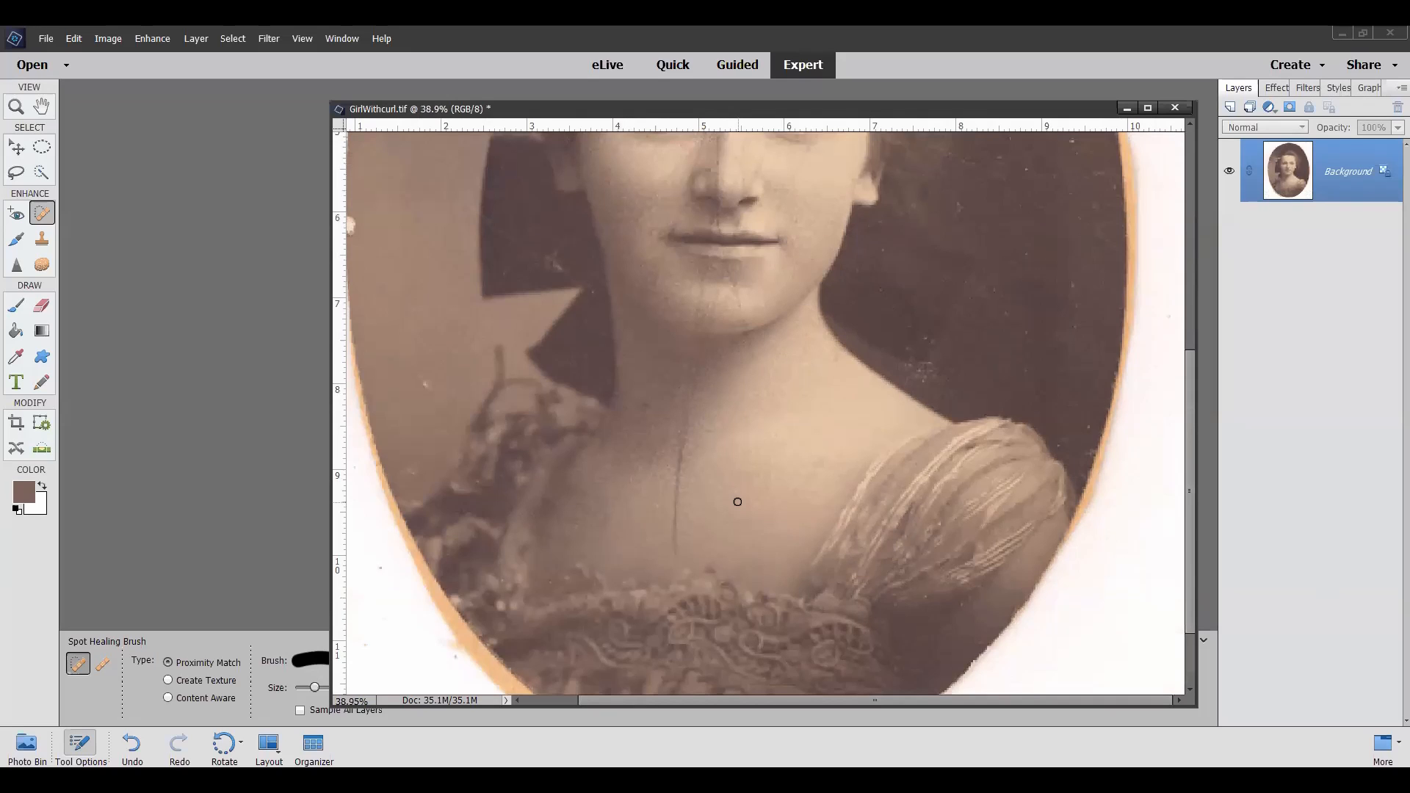
{"action": "scroll", "coordinate": [738, 504], "scroll_direction": "up", "scroll_amount": 3}
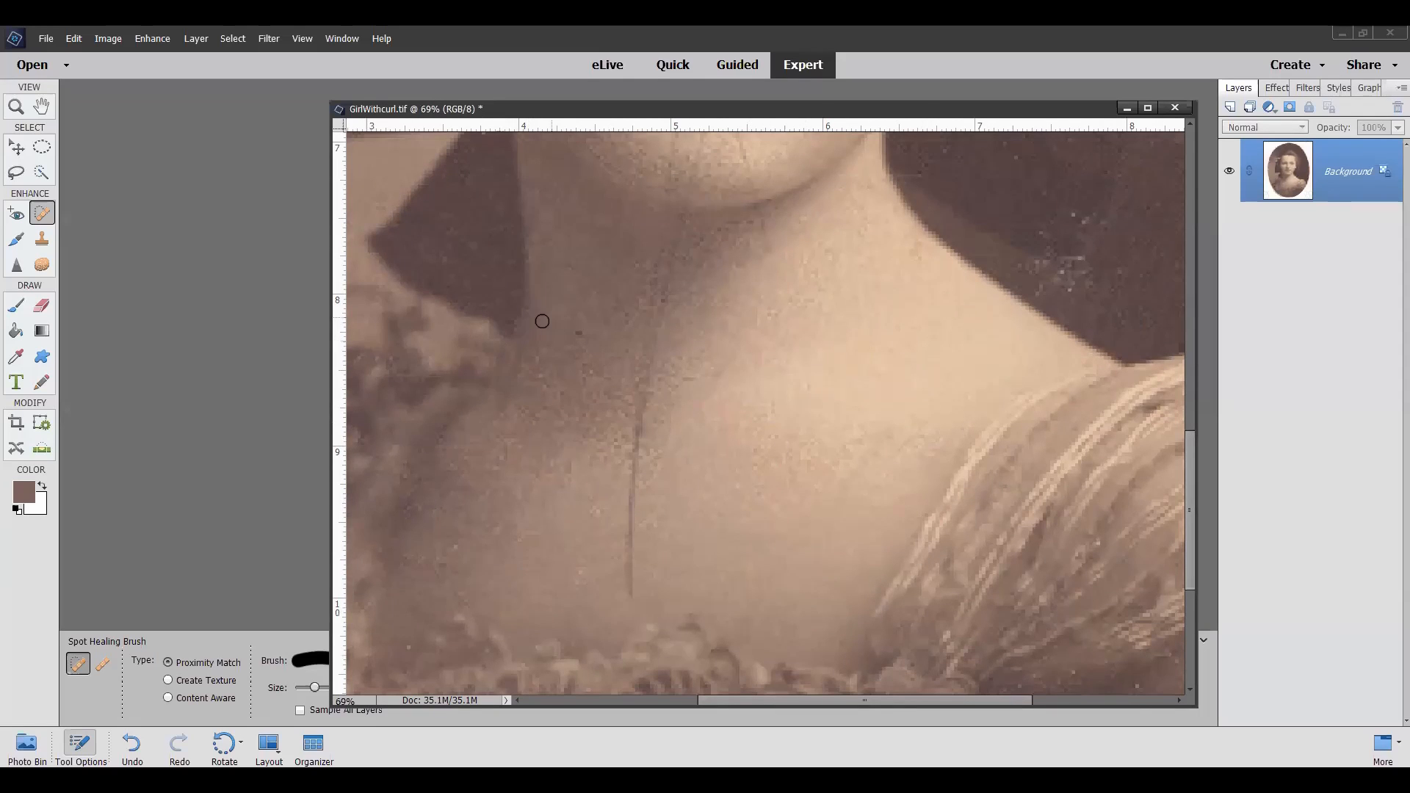
{"action": "scroll", "coordinate": [649, 482], "scroll_direction": "down", "scroll_amount": 3}
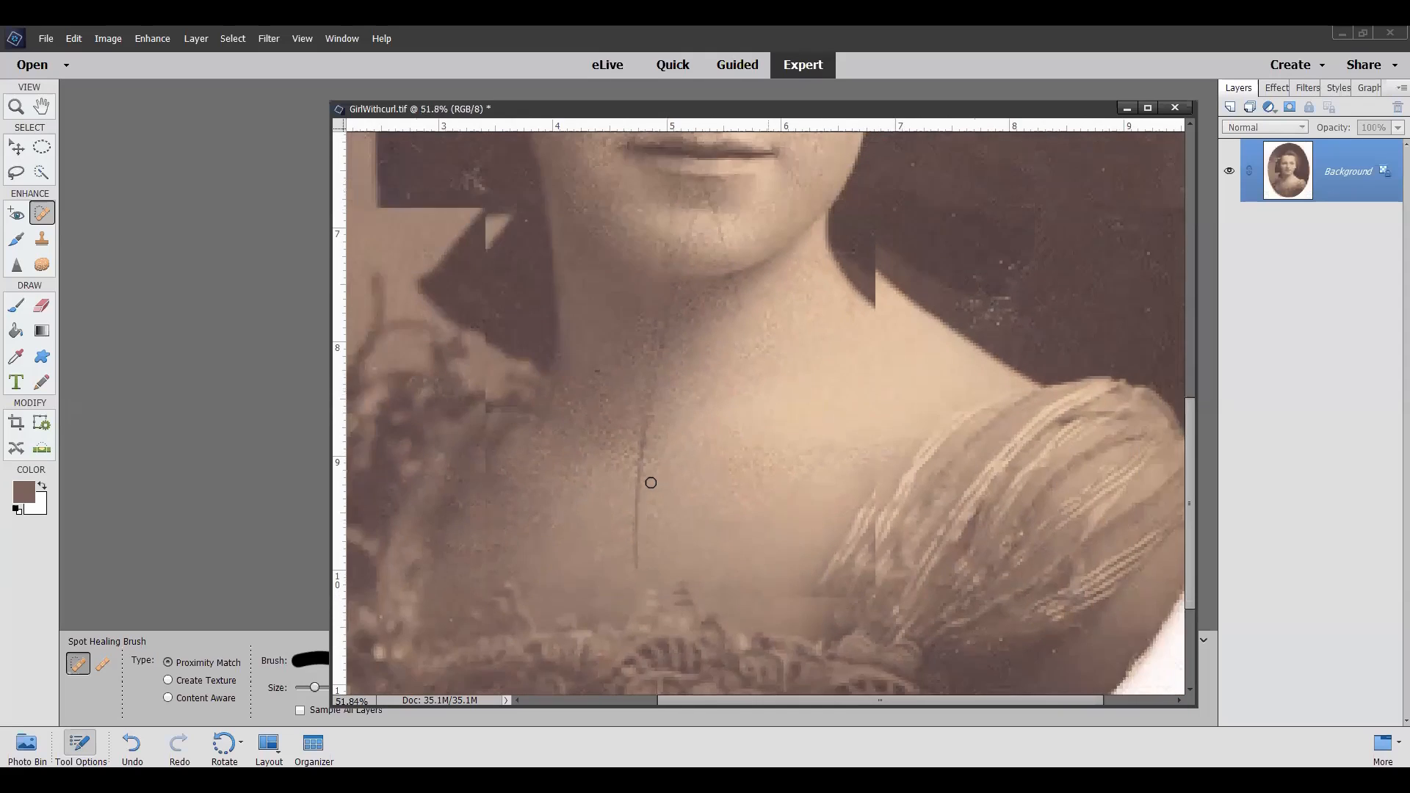
{"action": "scroll", "coordinate": [651, 482], "scroll_direction": "down", "scroll_amount": 1}
{"action": "scroll", "coordinate": [669, 501], "scroll_direction": "up", "scroll_amount": 4}
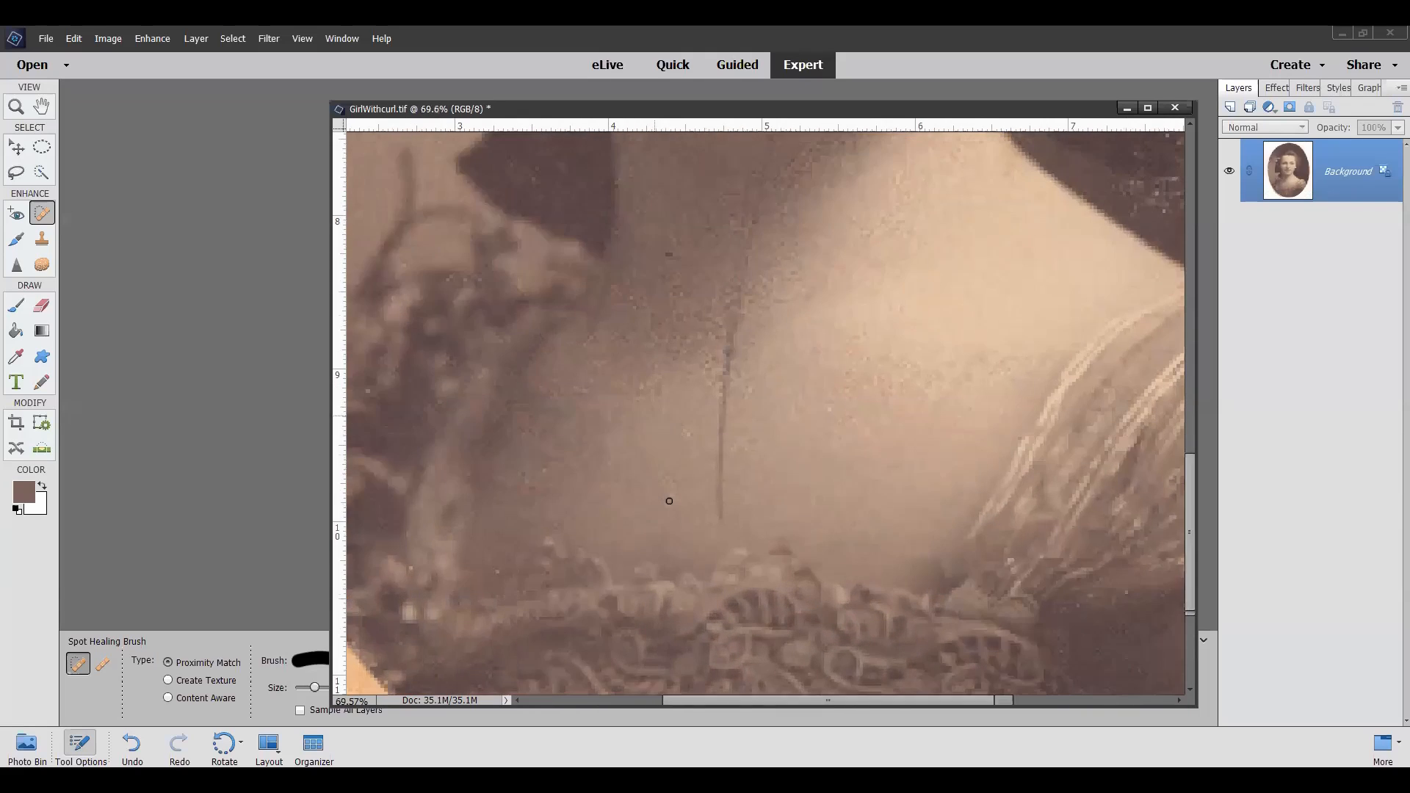
{"action": "scroll", "coordinate": [669, 501], "scroll_direction": "up", "scroll_amount": 1}
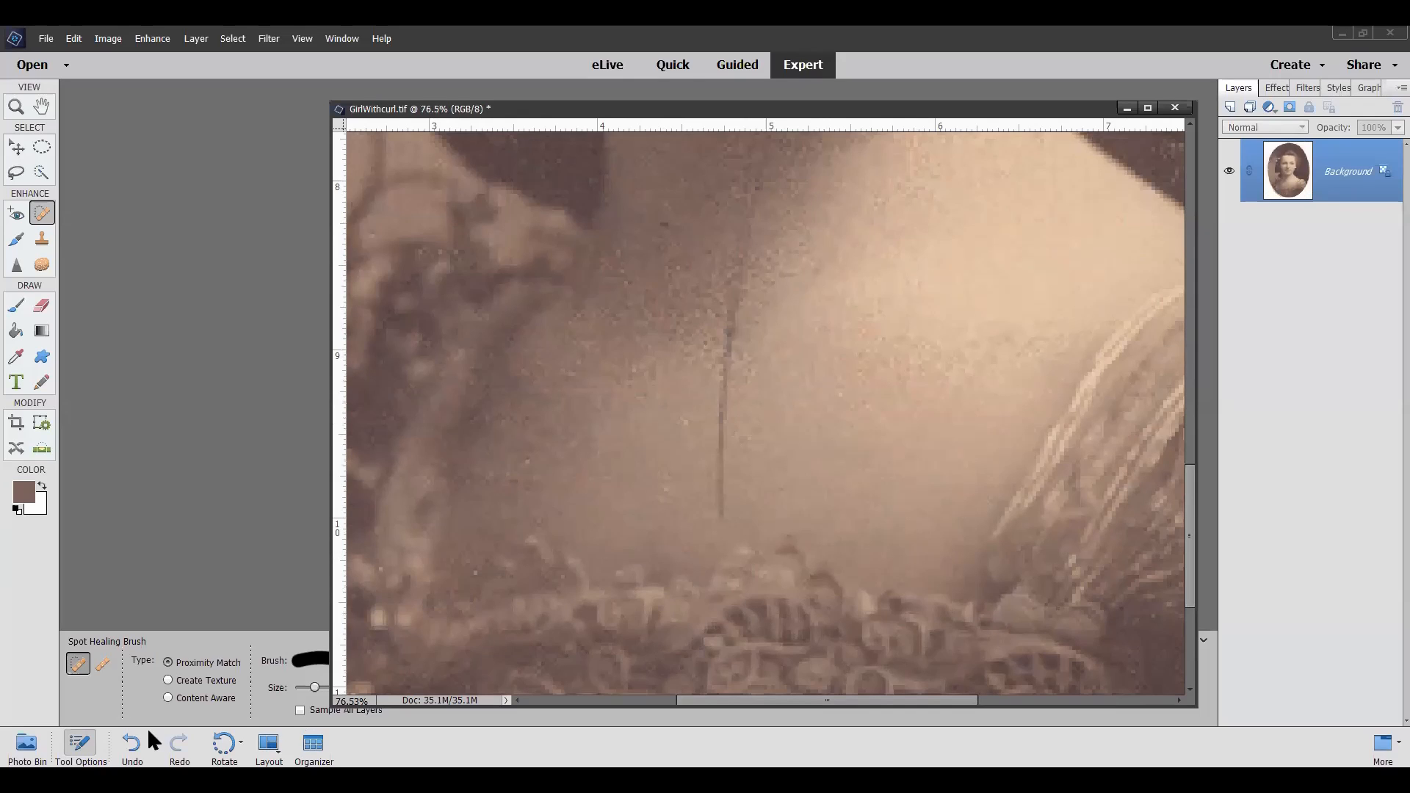
{"action": "left_click", "coordinate": [168, 697]}
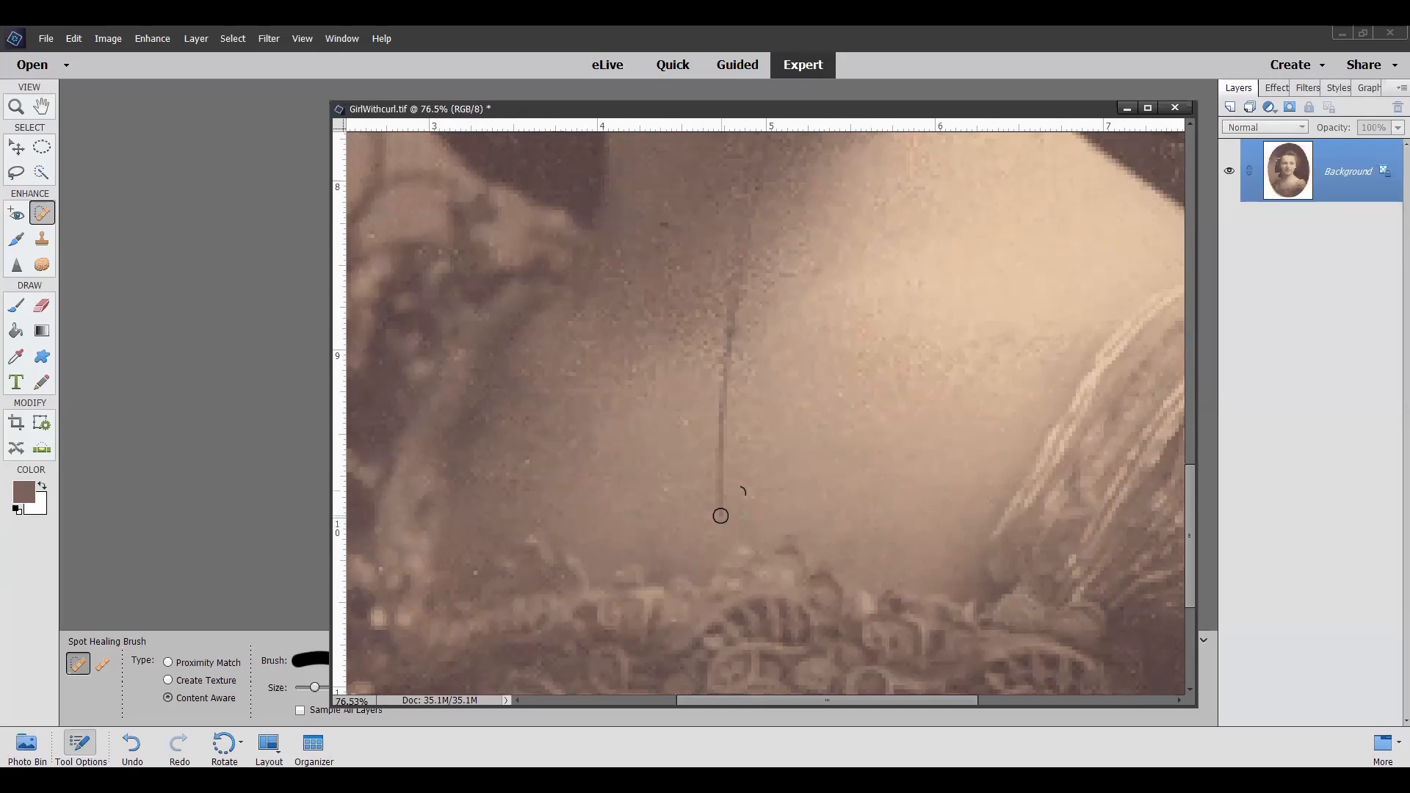
{"action": "left_click_drag", "start_coordinate": [721, 515], "coordinate": [714, 481]}
{"action": "left_click_drag", "start_coordinate": [716, 458], "coordinate": [716, 441]}
{"action": "left_click_drag", "start_coordinate": [722, 426], "coordinate": [723, 425]}
{"action": "left_click", "coordinate": [721, 415]}
{"action": "left_click", "coordinate": [727, 430]}
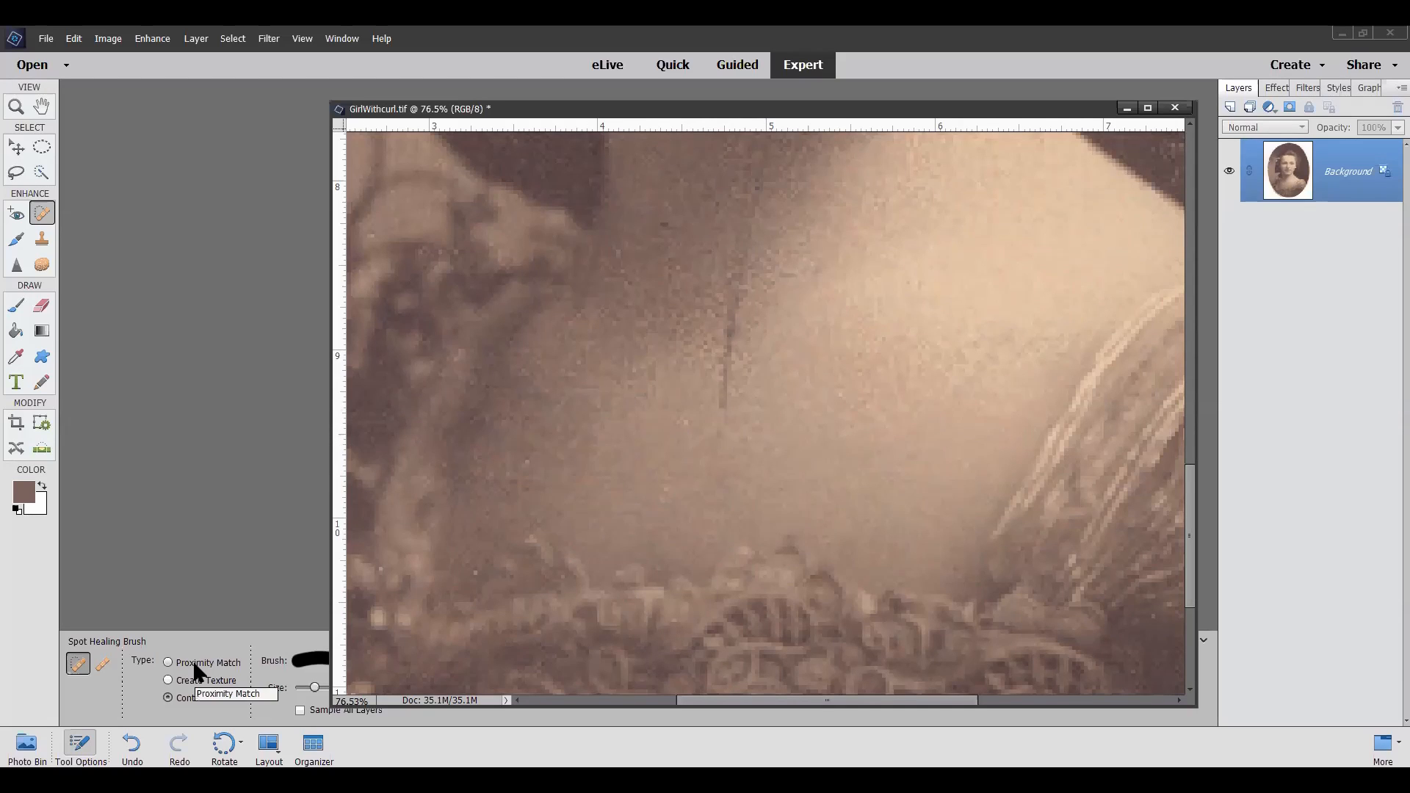
Heal the remaining upper part of the vertical chest crease up to the base of the neck.
{"action": "left_click", "coordinate": [719, 433]}
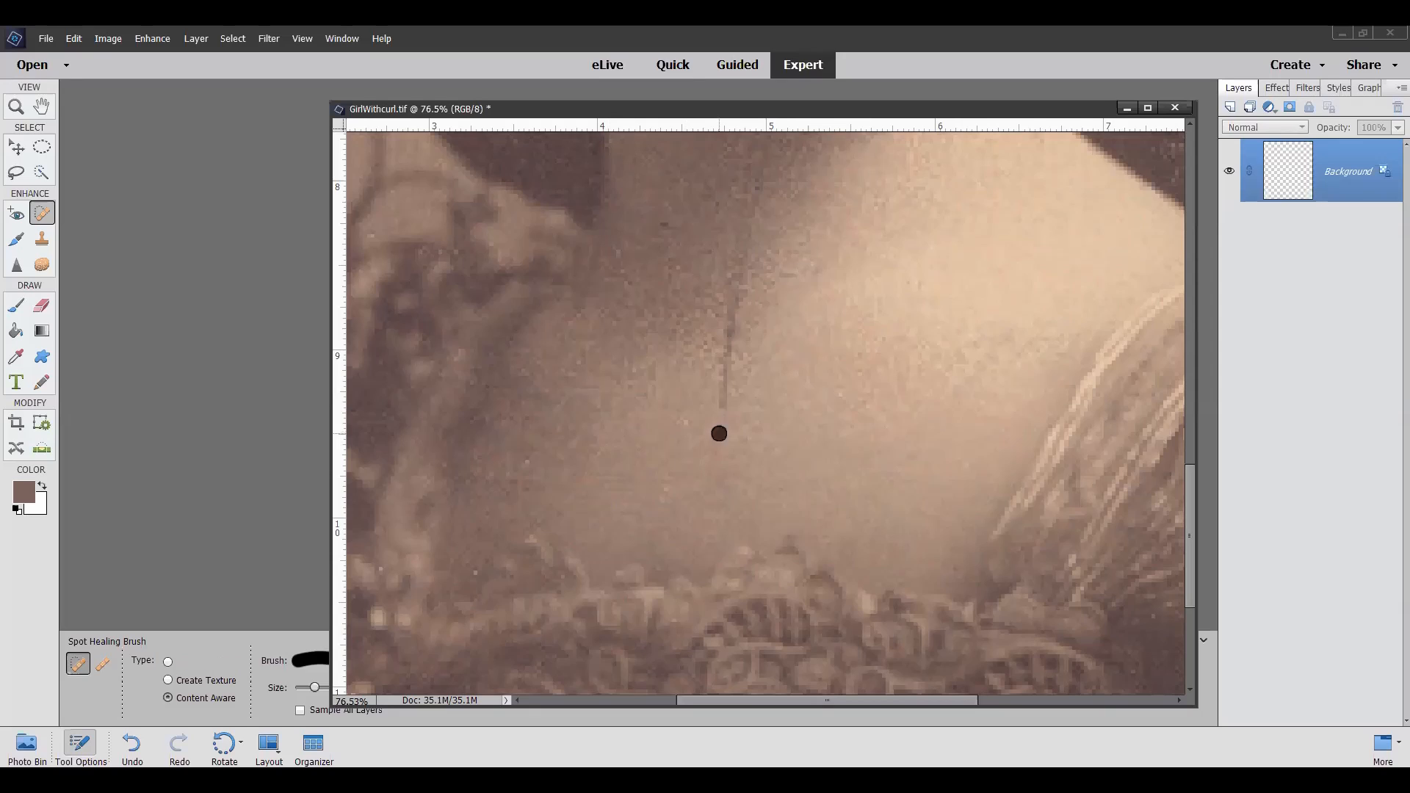
{"action": "left_click", "coordinate": [730, 388]}
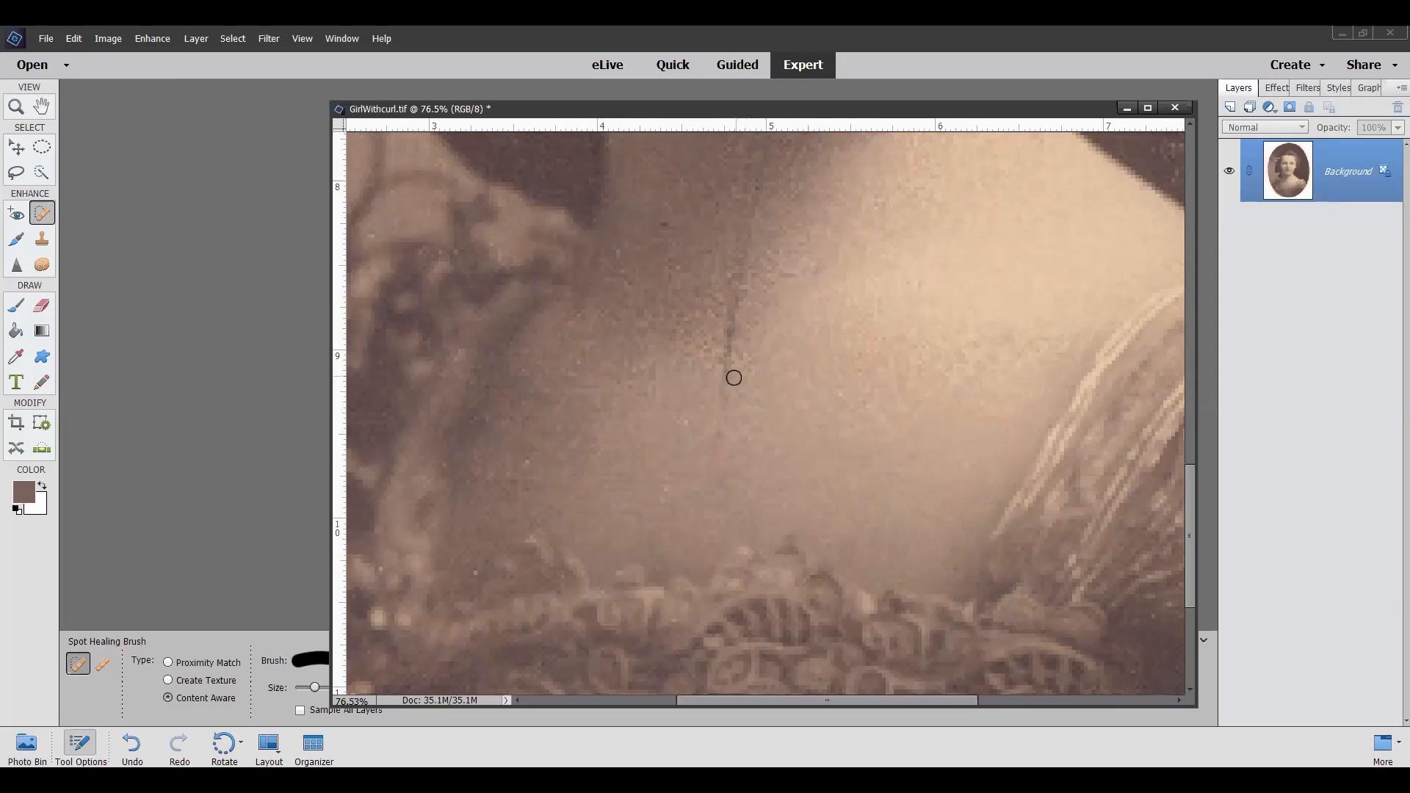
{"action": "left_click", "coordinate": [725, 365]}
{"action": "left_click_drag", "start_coordinate": [725, 365], "coordinate": [746, 238]}
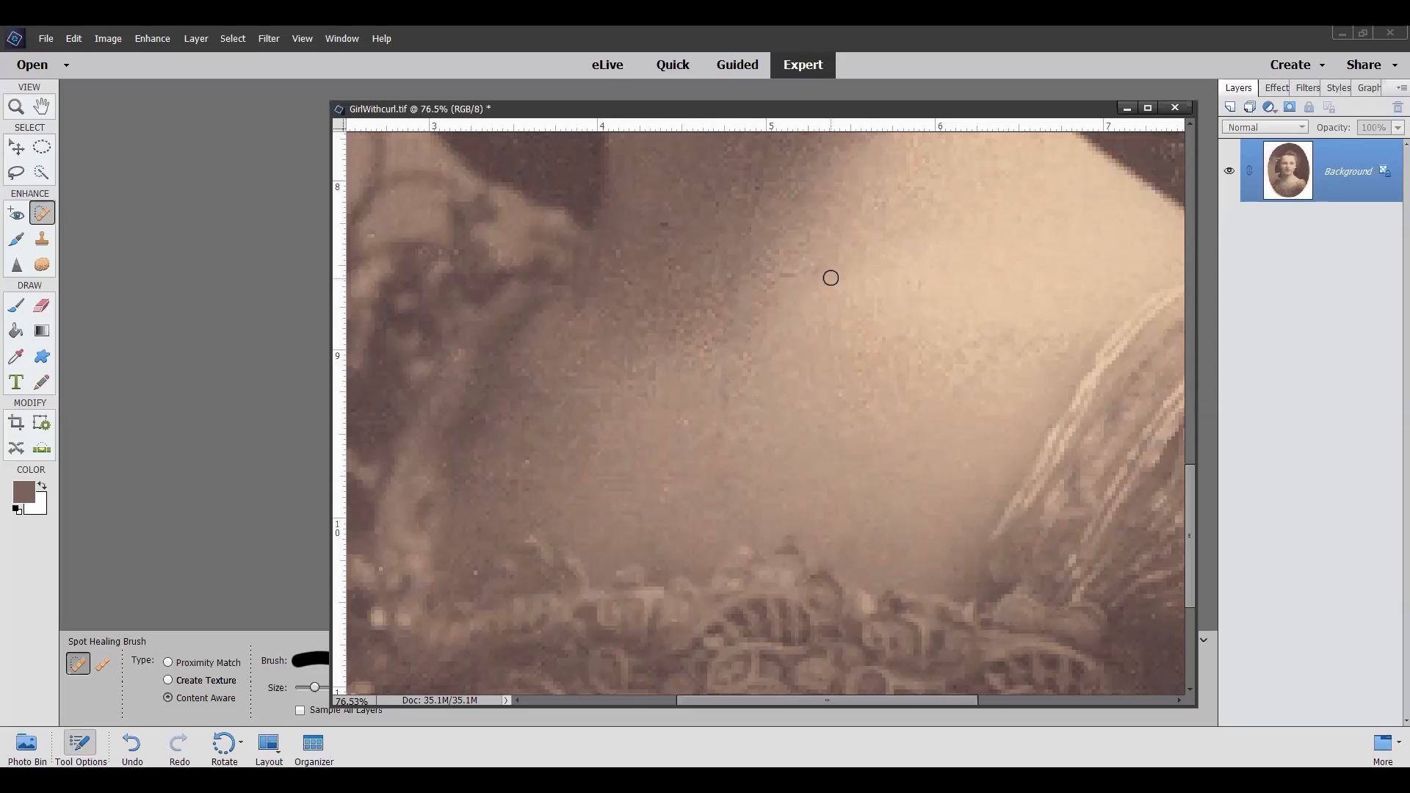
Heal the faint continuation of the crease in the neck shadow below the chin.
{"action": "scroll", "coordinate": [808, 189], "scroll_direction": "down", "scroll_amount": 3}
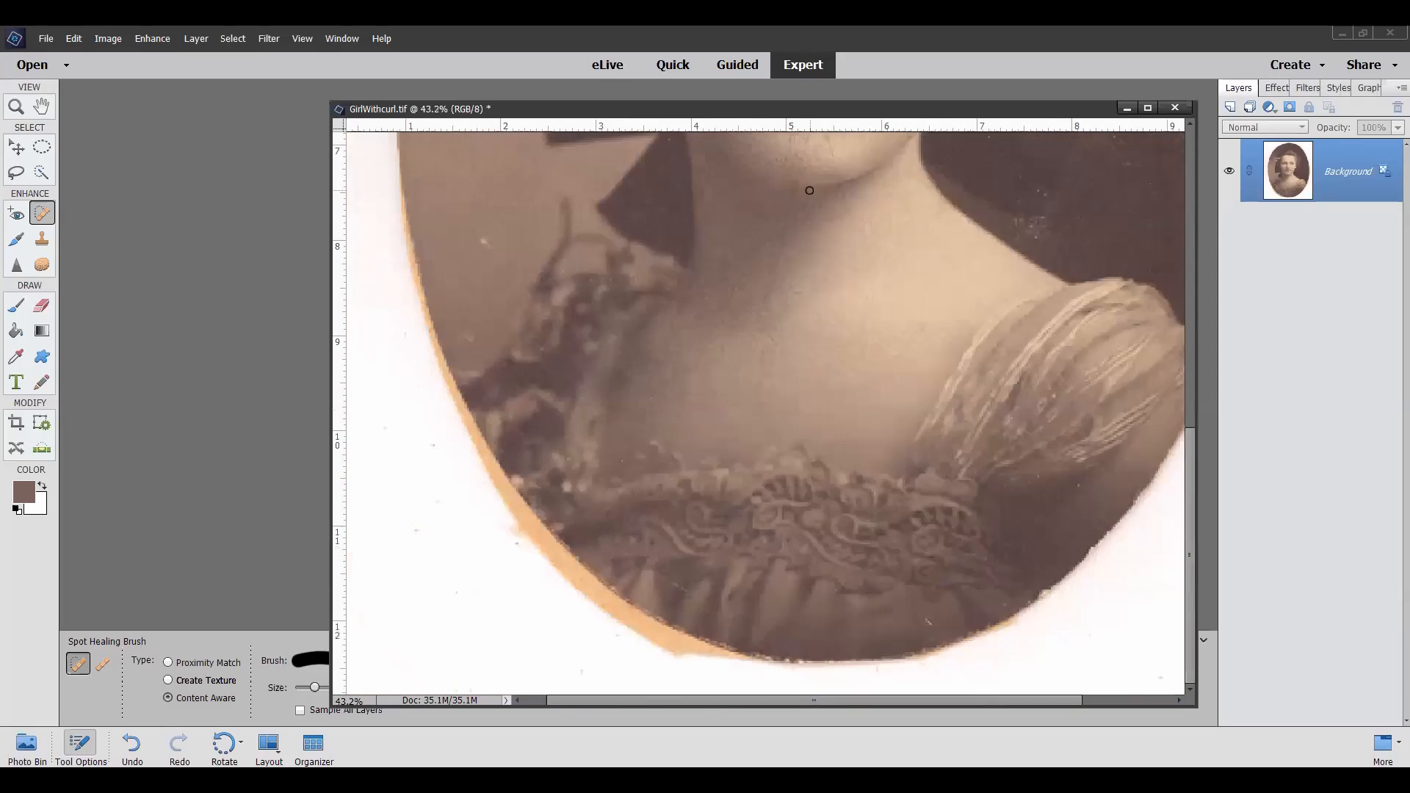
{"action": "scroll", "coordinate": [810, 190], "scroll_direction": "down", "scroll_amount": 1}
{"action": "scroll", "coordinate": [752, 286], "scroll_direction": "up", "scroll_amount": 4}
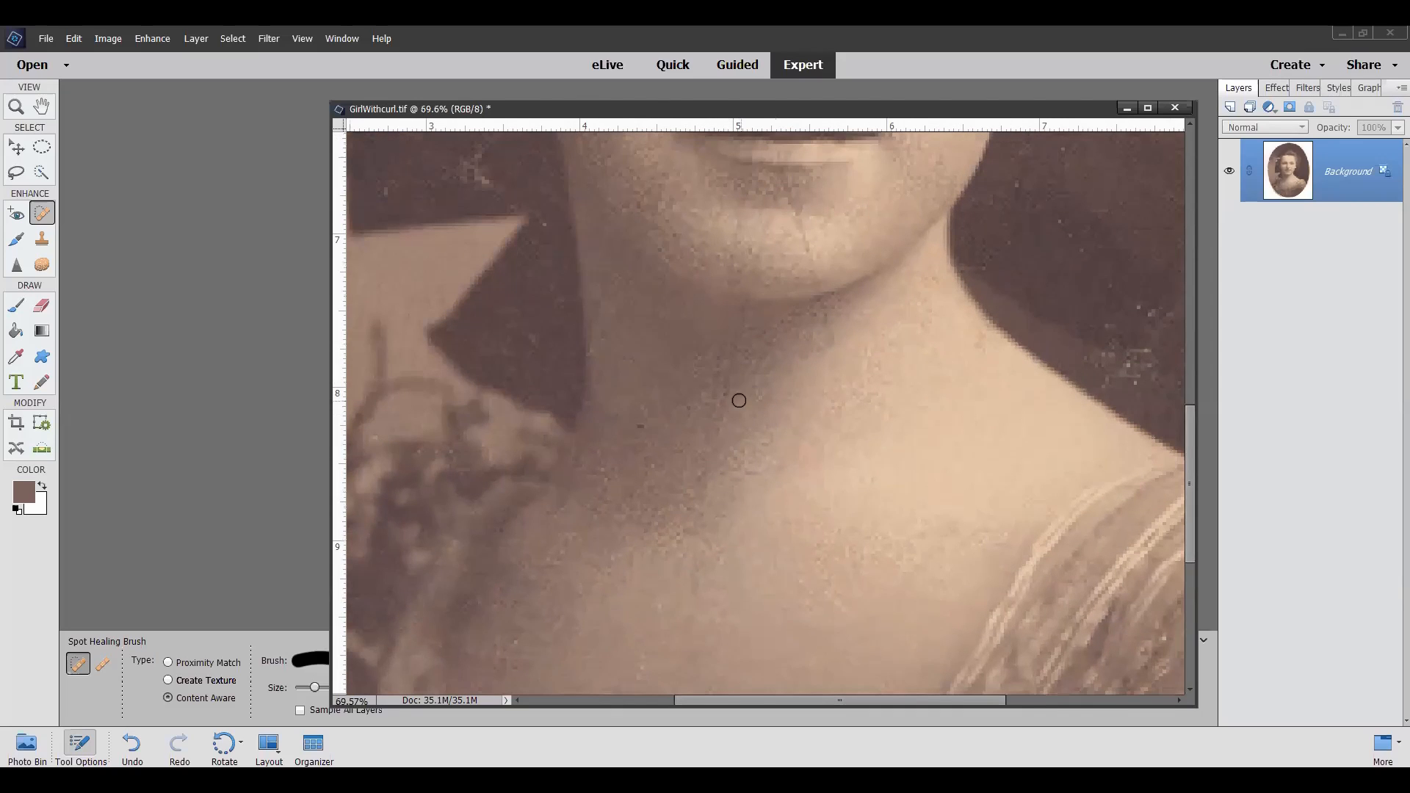
{"action": "left_click_drag", "start_coordinate": [723, 415], "coordinate": [731, 372]}
{"action": "left_click_drag", "start_coordinate": [742, 312], "coordinate": [736, 369]}
{"action": "scroll", "coordinate": [778, 229], "scroll_direction": "up", "scroll_amount": 1}
{"action": "scroll", "coordinate": [785, 225], "scroll_direction": "down", "scroll_amount": 5}
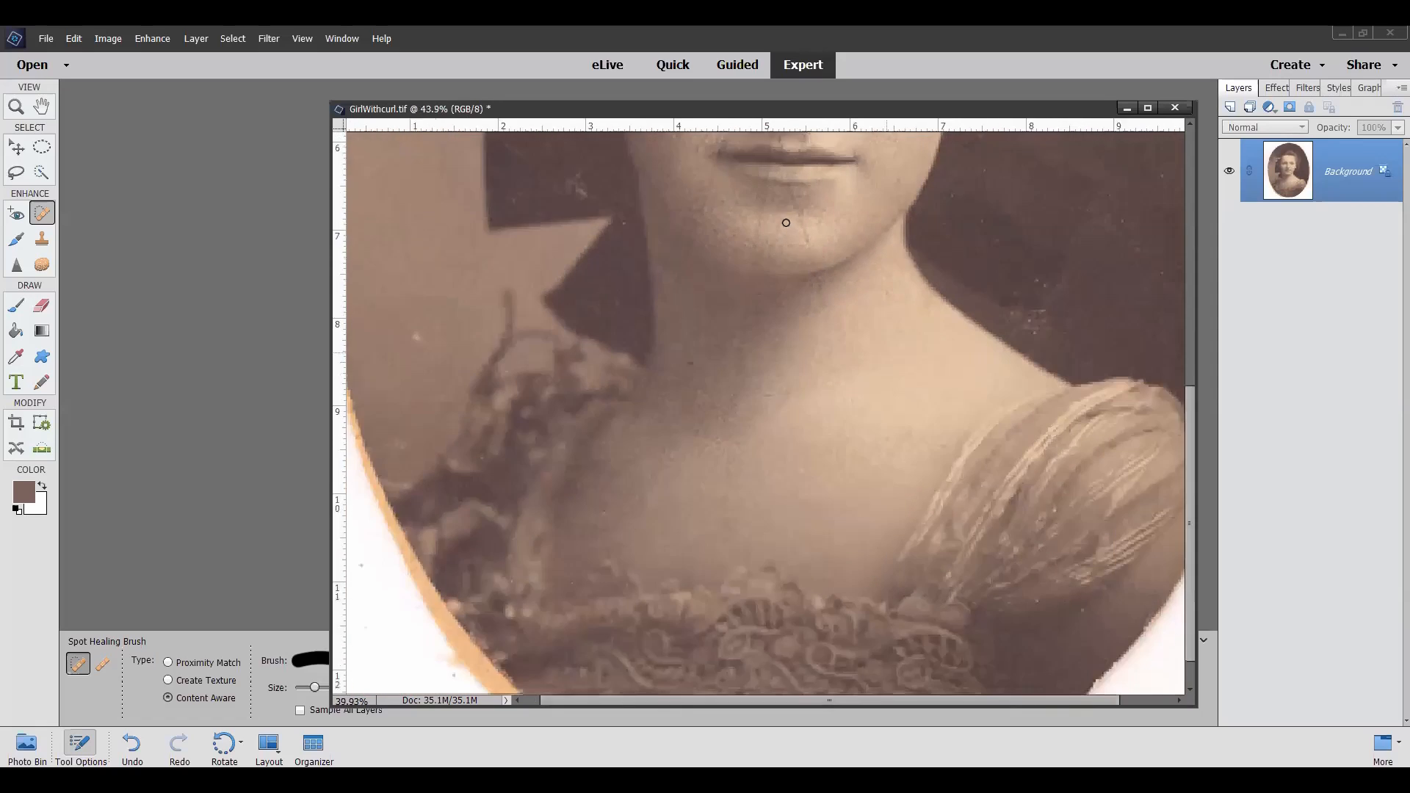
Heal the scratches beside the nose, on the cheek and on the chin, and undo the last stroke along the nose.
{"action": "scroll", "coordinate": [806, 199], "scroll_direction": "up", "scroll_amount": 5}
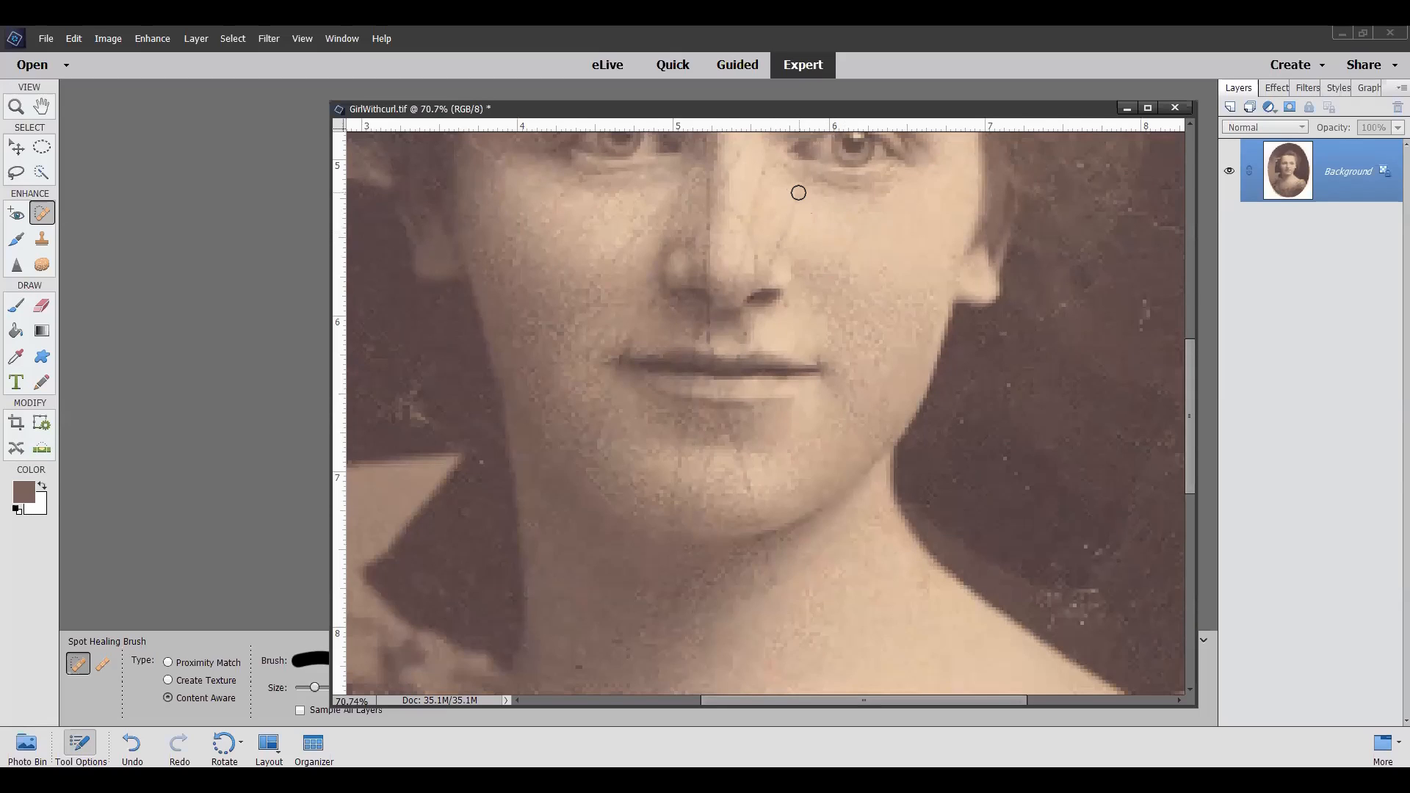
{"action": "left_click_drag", "start_coordinate": [798, 193], "coordinate": [771, 266]}
{"action": "left_click_drag", "start_coordinate": [655, 211], "coordinate": [601, 277]}
{"action": "left_click_drag", "start_coordinate": [736, 457], "coordinate": [754, 488]}
{"action": "left_click_drag", "start_coordinate": [760, 172], "coordinate": [754, 220]}
{"action": "key", "text": "ctrl+z"}
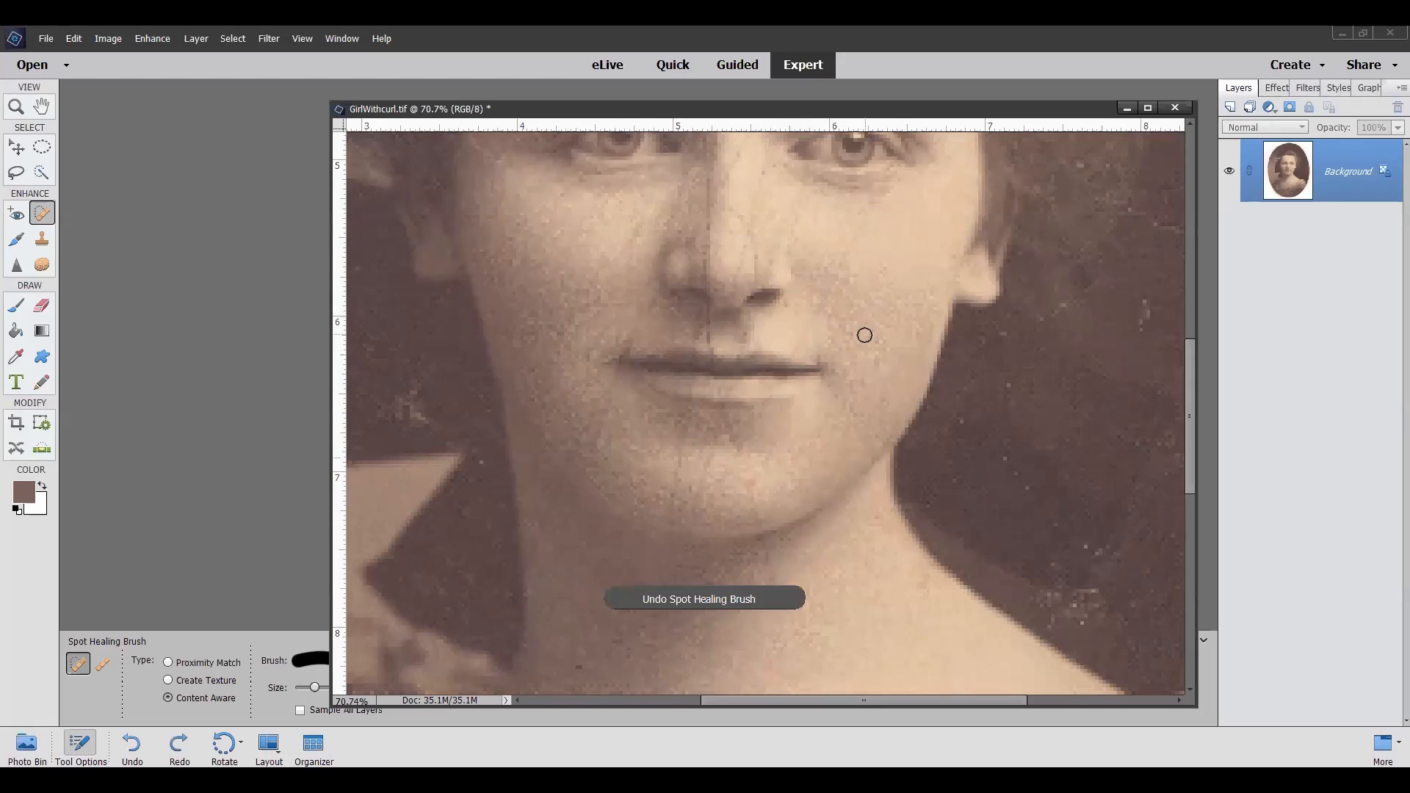
Switch to the Healing Brush, move the image window clear of the tool options, and review the brush settings.
{"action": "left_click", "coordinate": [103, 664]}
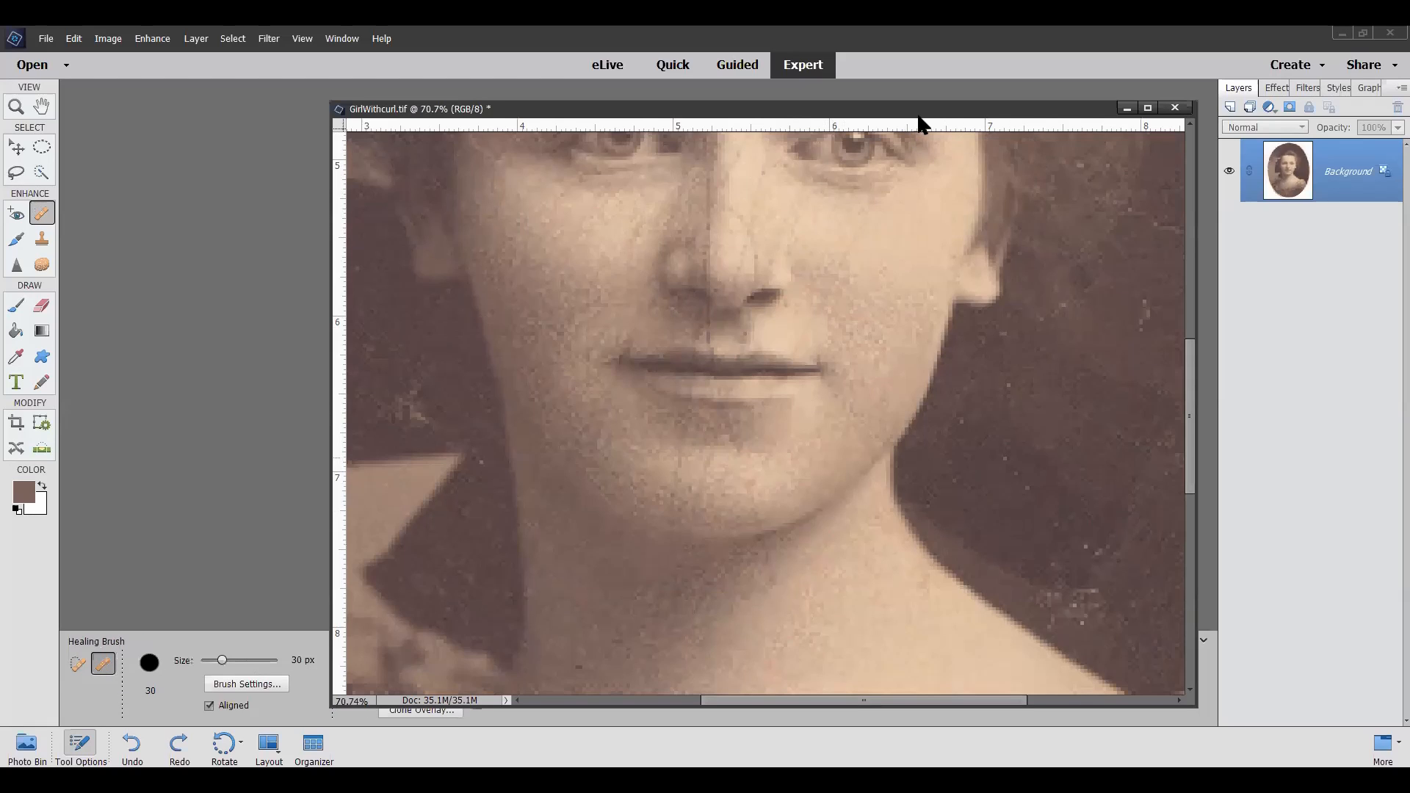
{"action": "left_click_drag", "start_coordinate": [919, 117], "coordinate": [1001, 115]}
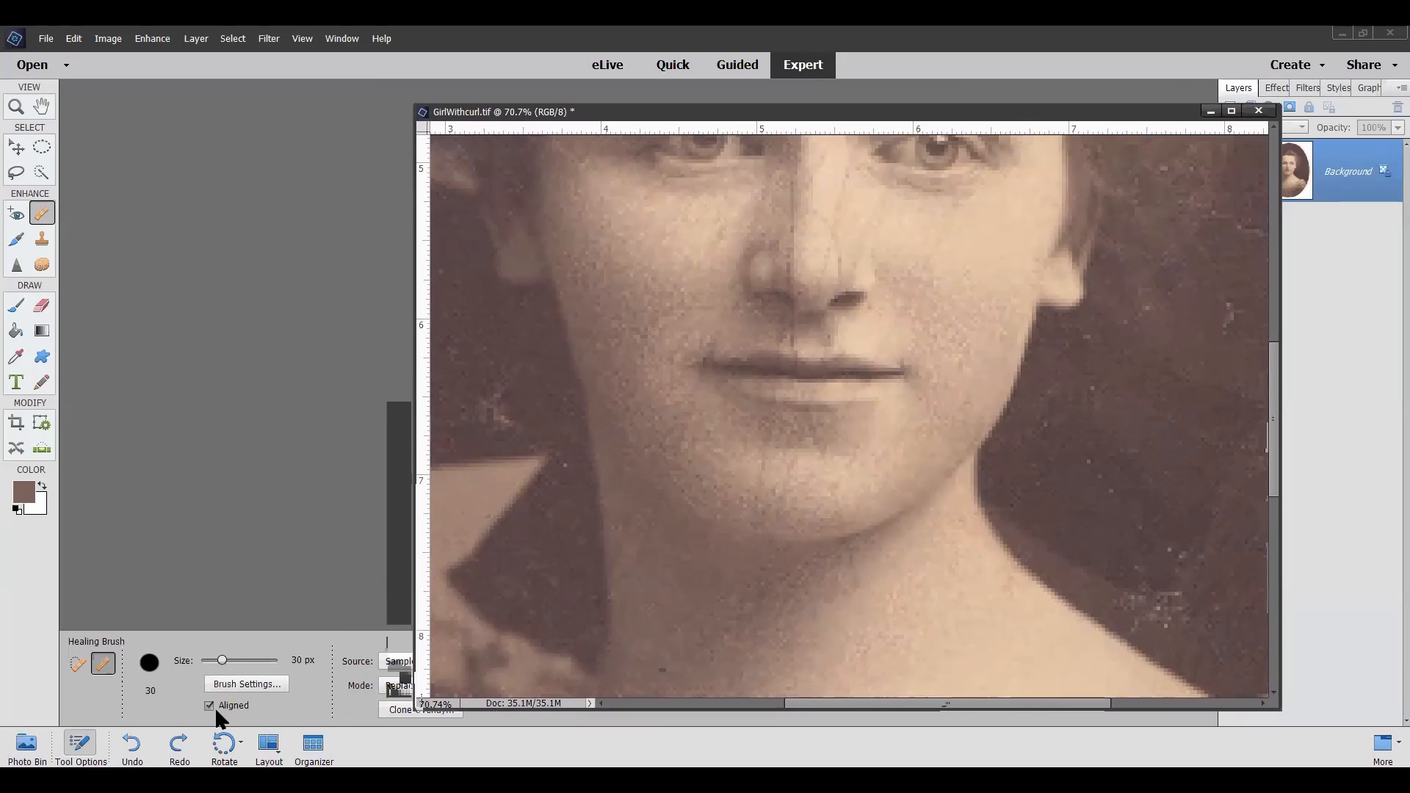
{"action": "left_click", "coordinate": [250, 684]}
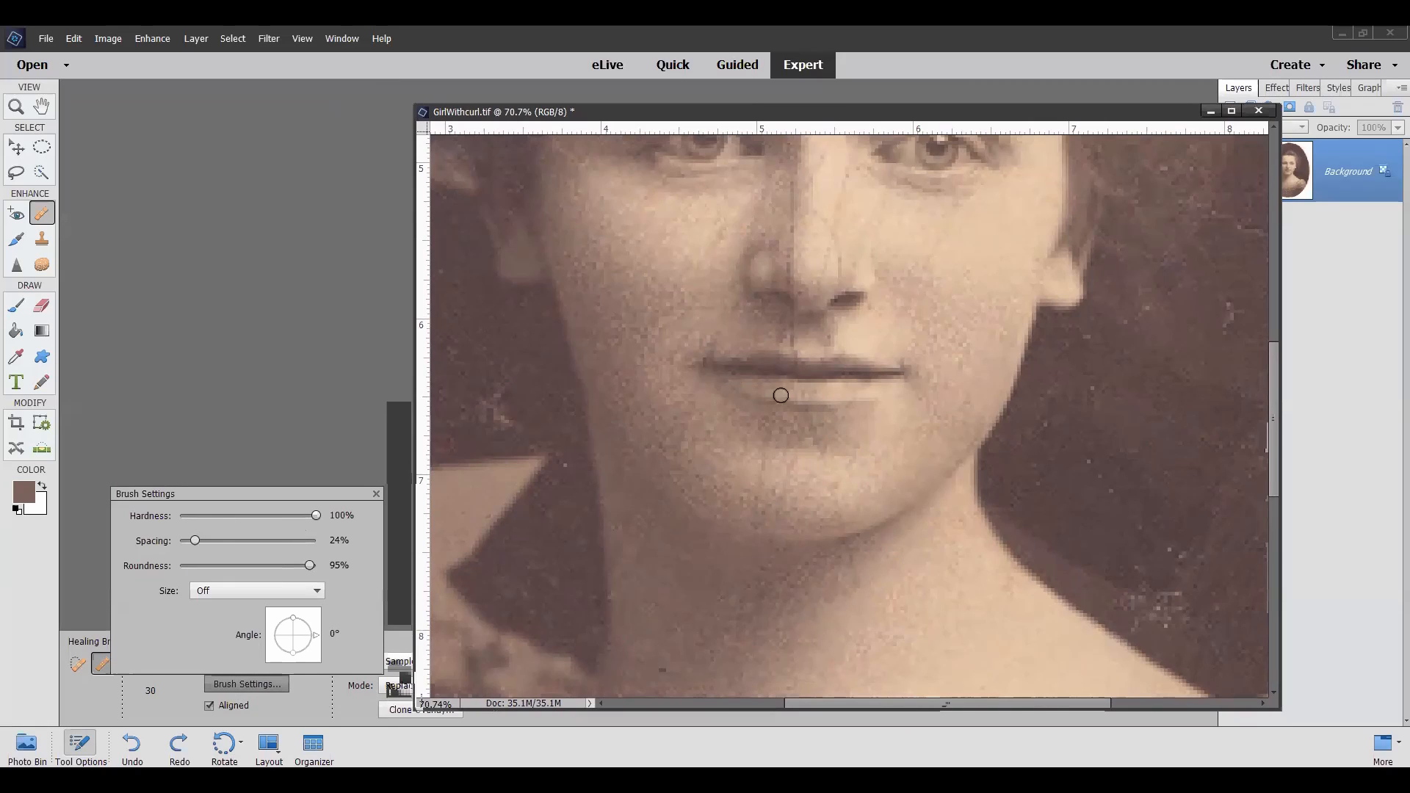
{"action": "left_click", "coordinate": [377, 493]}
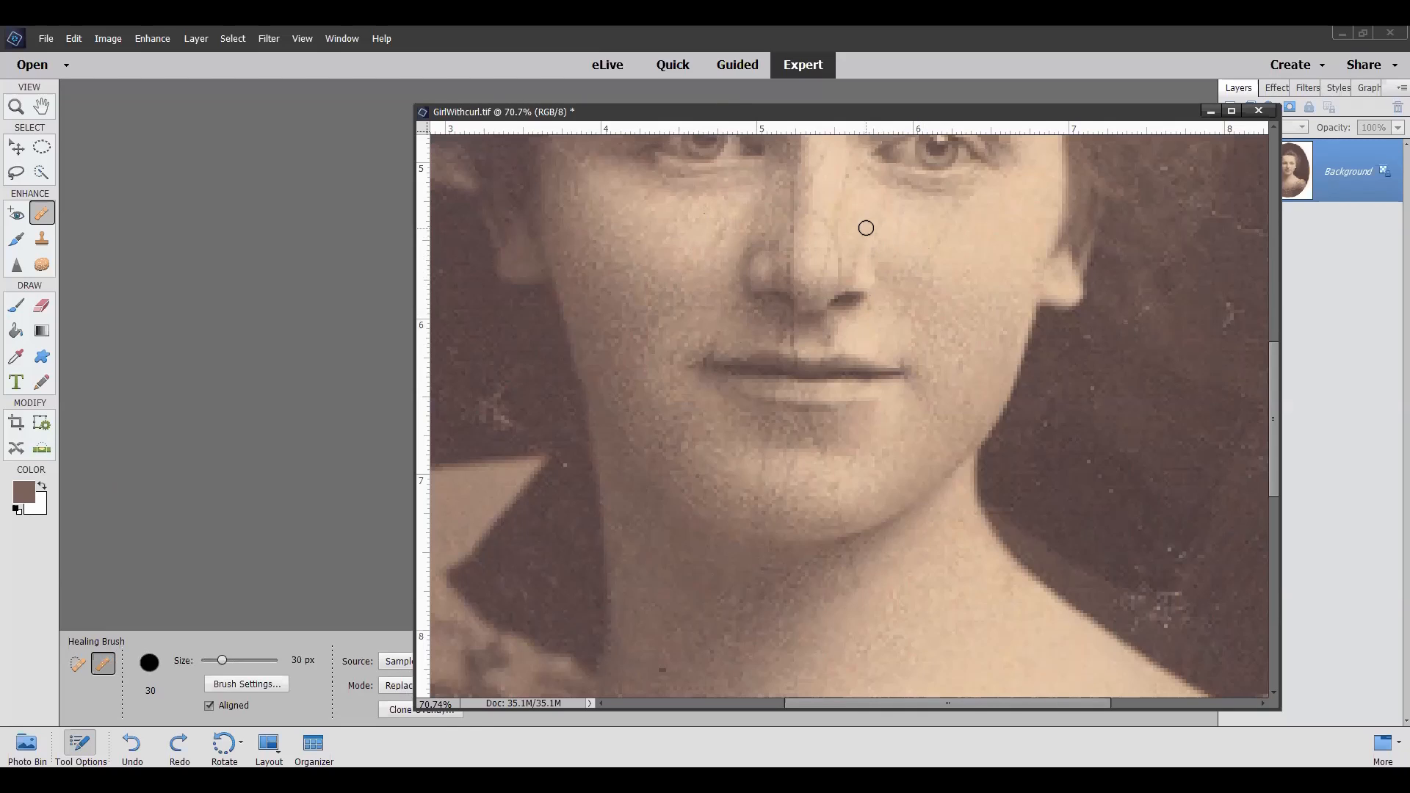
Examine the small dark spot above the upper lip and the vertical crease between the nose and mouth.
{"action": "scroll", "coordinate": [898, 376], "scroll_direction": "up", "scroll_amount": 1}
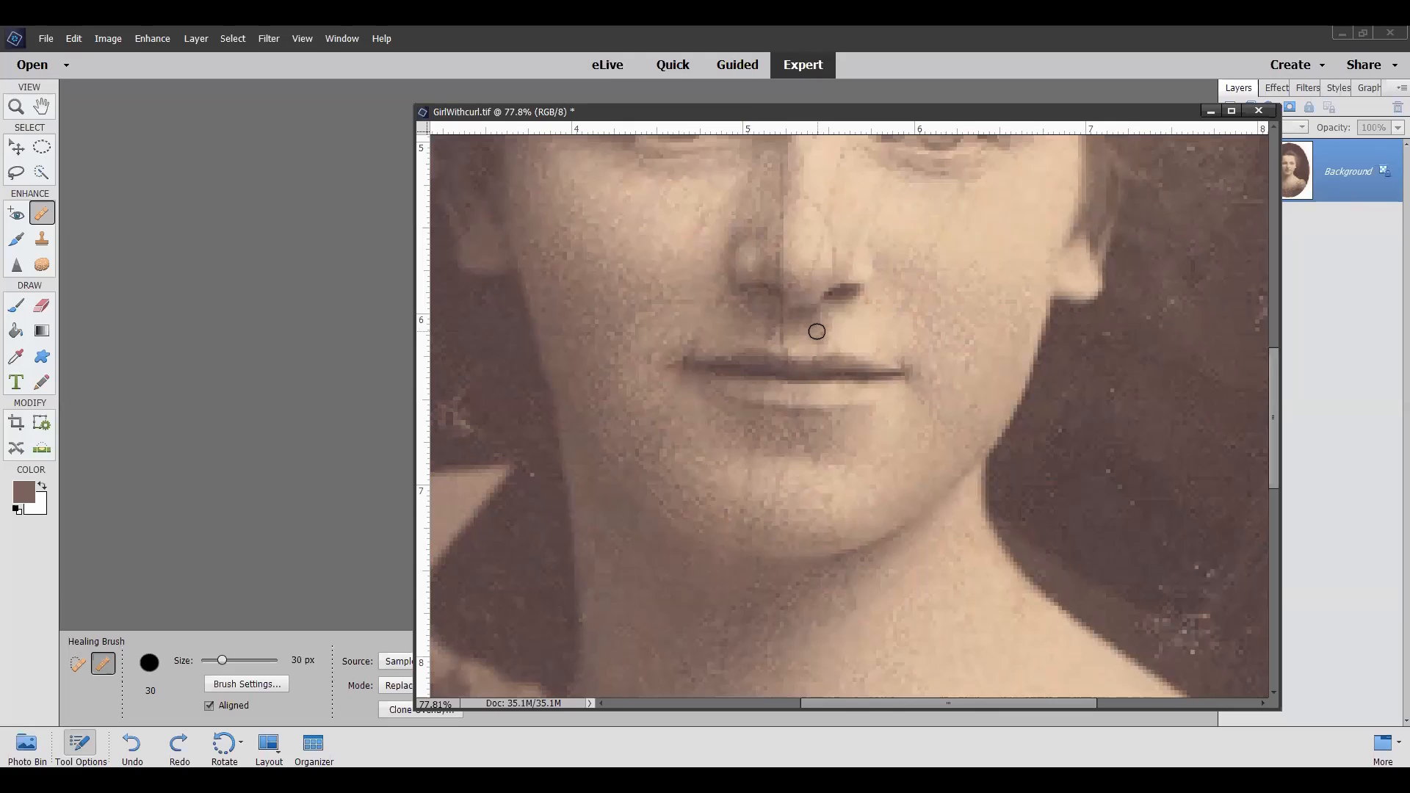
{"action": "scroll", "coordinate": [820, 333], "scroll_direction": "up", "scroll_amount": 1}
{"action": "scroll", "coordinate": [819, 333], "scroll_direction": "up", "scroll_amount": 4}
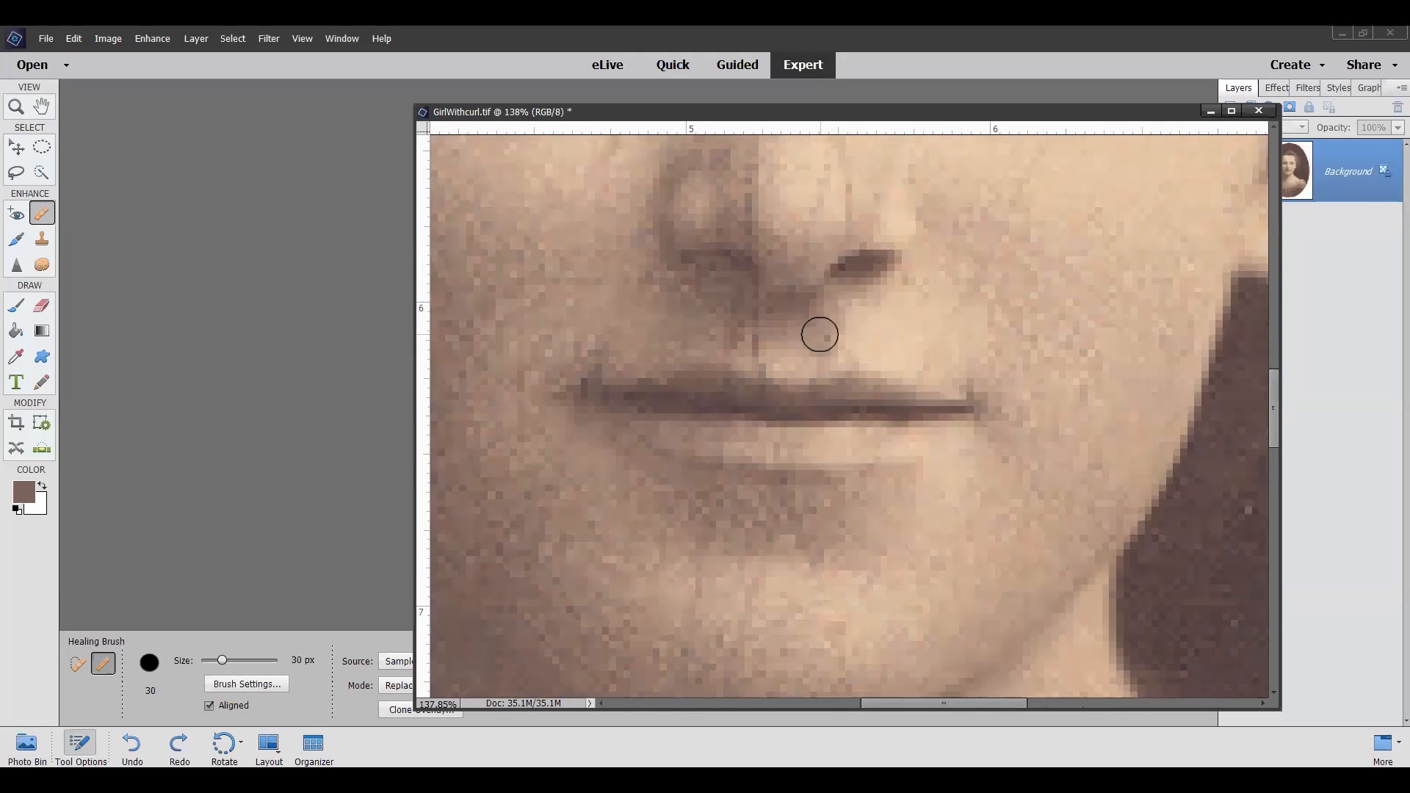
{"action": "scroll", "coordinate": [823, 342], "scroll_direction": "up", "scroll_amount": 4}
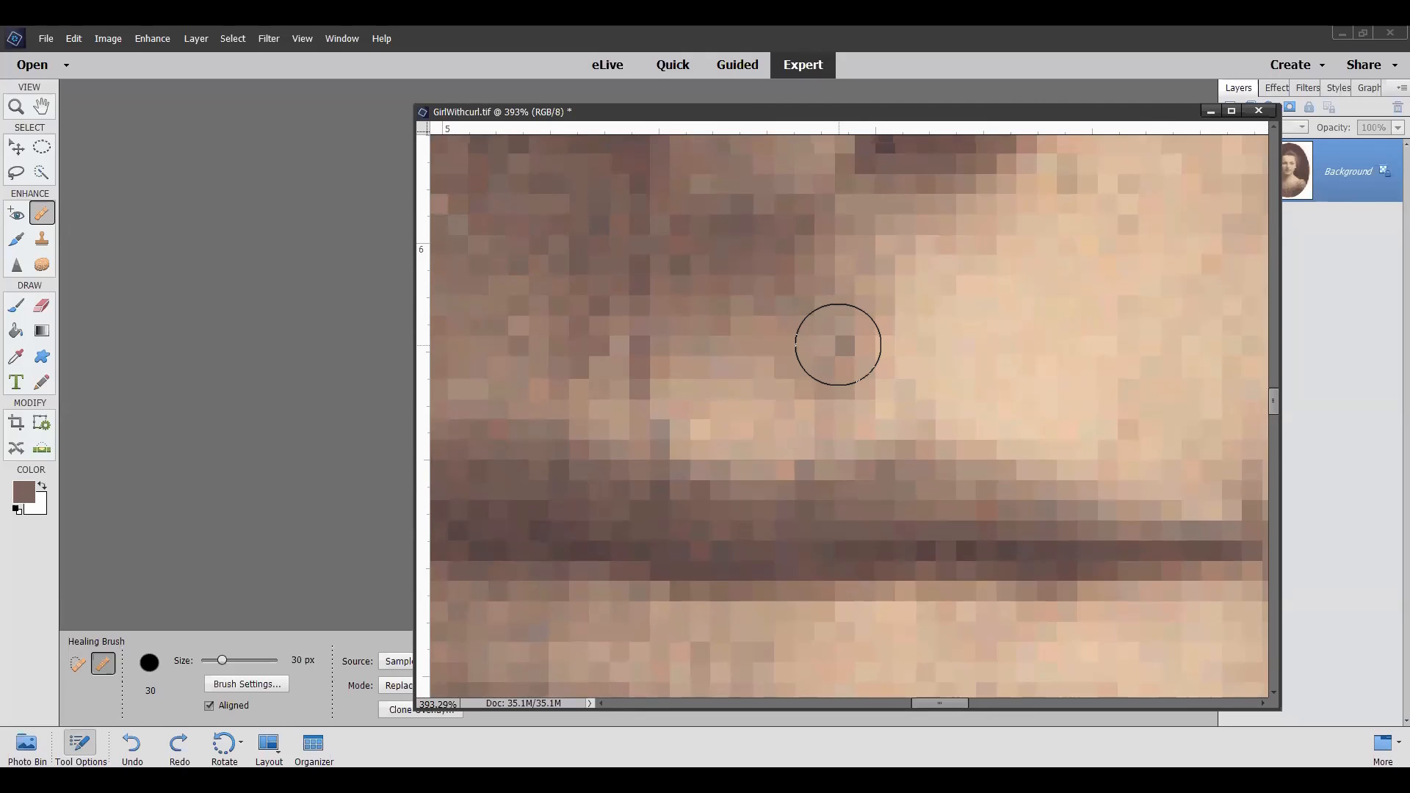
{"action": "scroll", "coordinate": [838, 345], "scroll_direction": "down", "scroll_amount": 5}
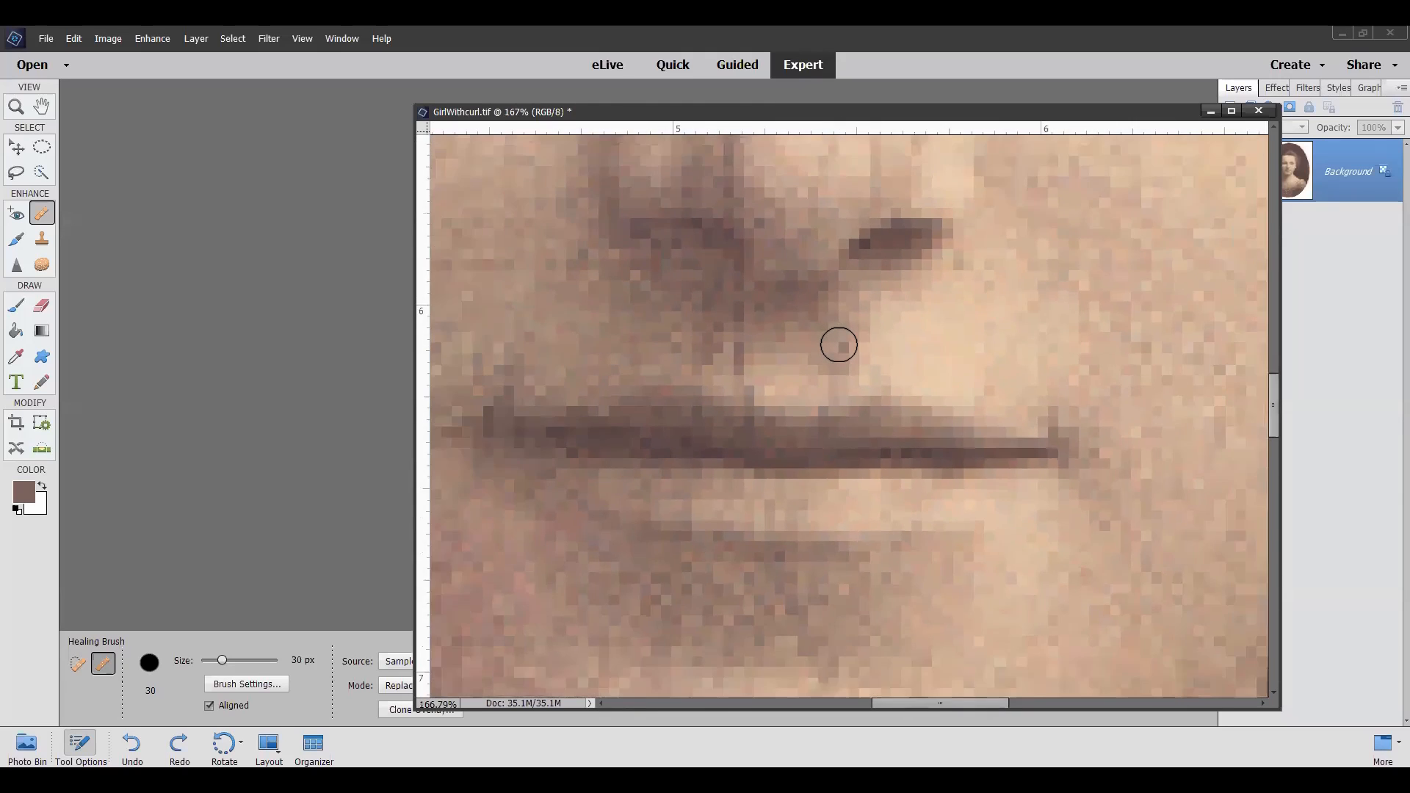
{"action": "scroll", "coordinate": [838, 344], "scroll_direction": "down", "scroll_amount": 2}
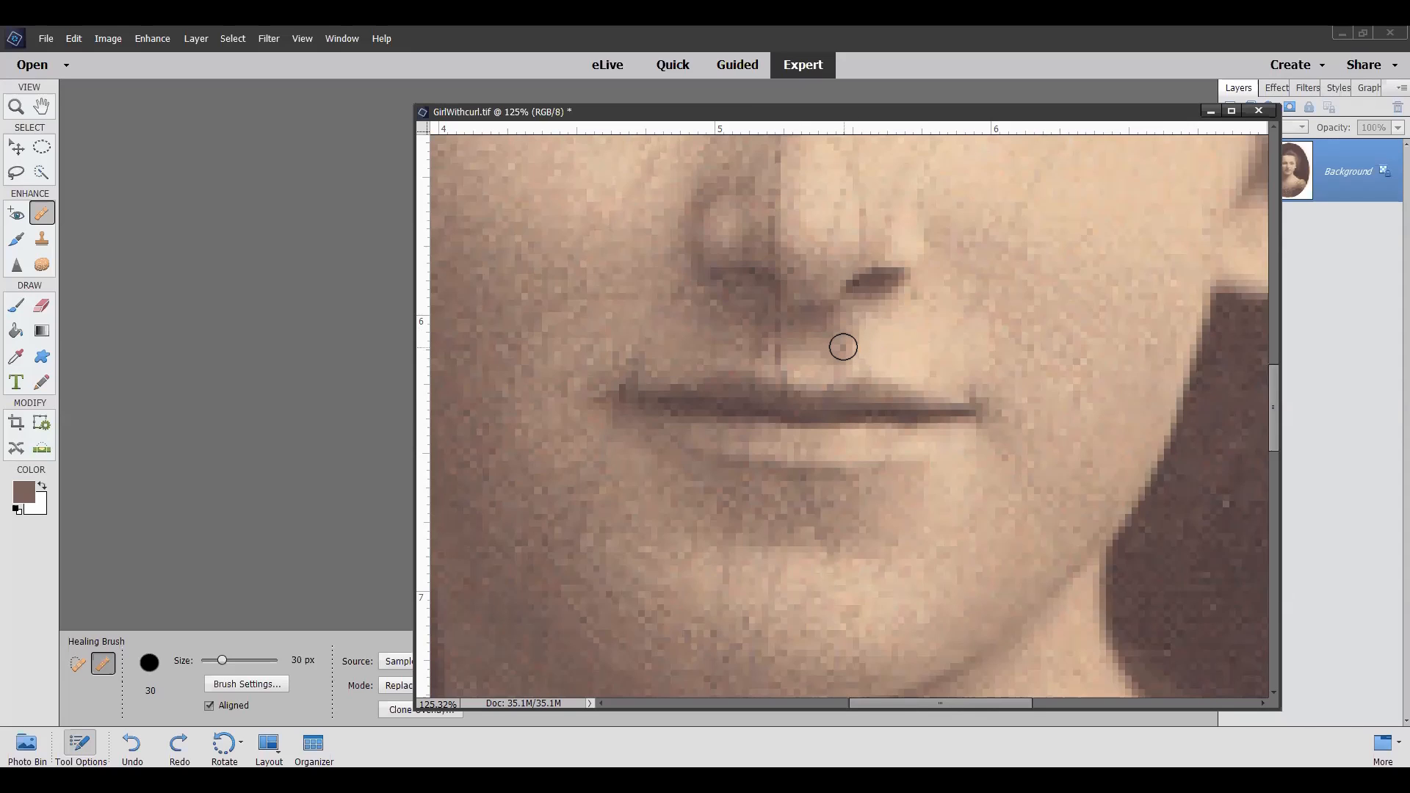
{"action": "scroll", "coordinate": [854, 350], "scroll_direction": "up", "scroll_amount": 1}
{"action": "scroll", "coordinate": [854, 351], "scroll_direction": "up", "scroll_amount": 3}
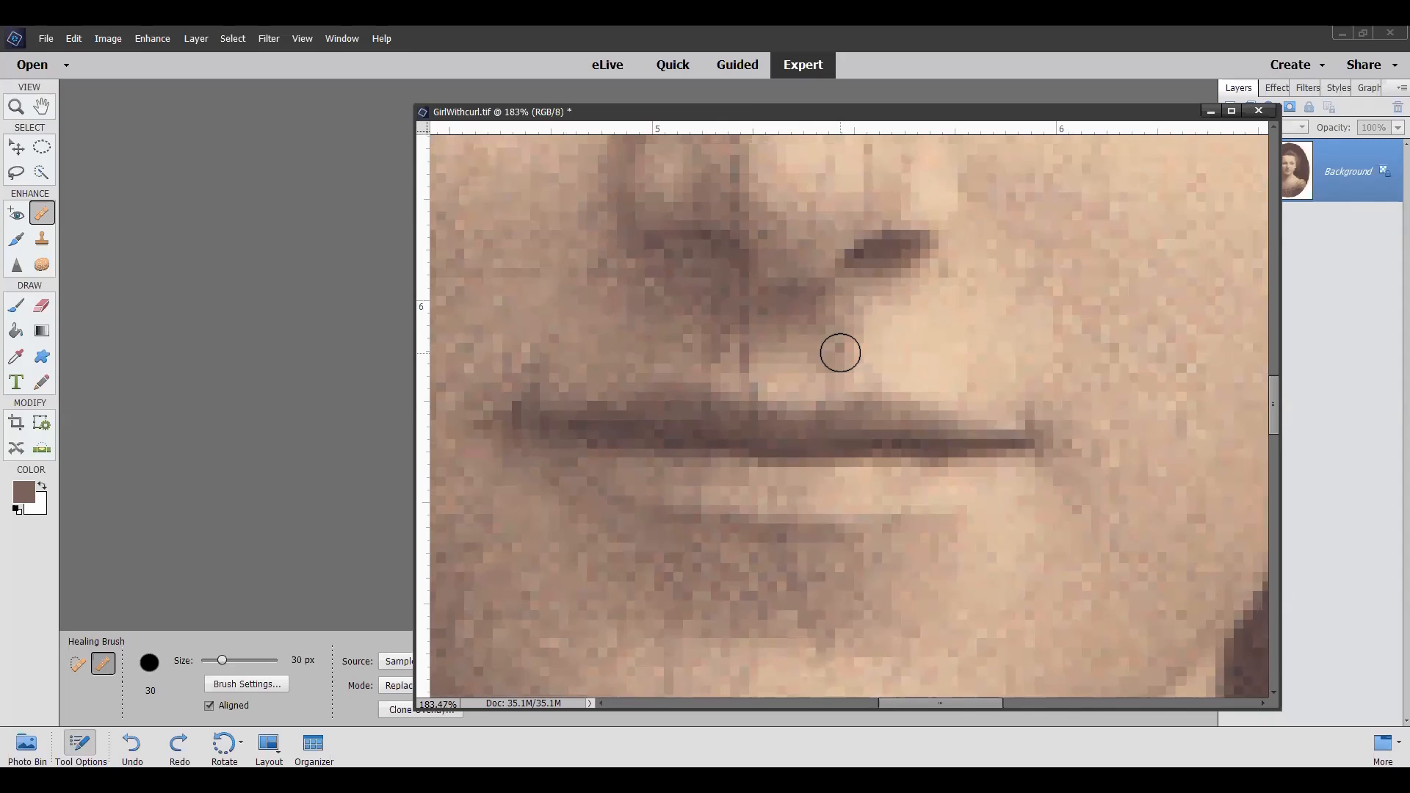
{"action": "scroll", "coordinate": [840, 353], "scroll_direction": "down", "scroll_amount": 1}
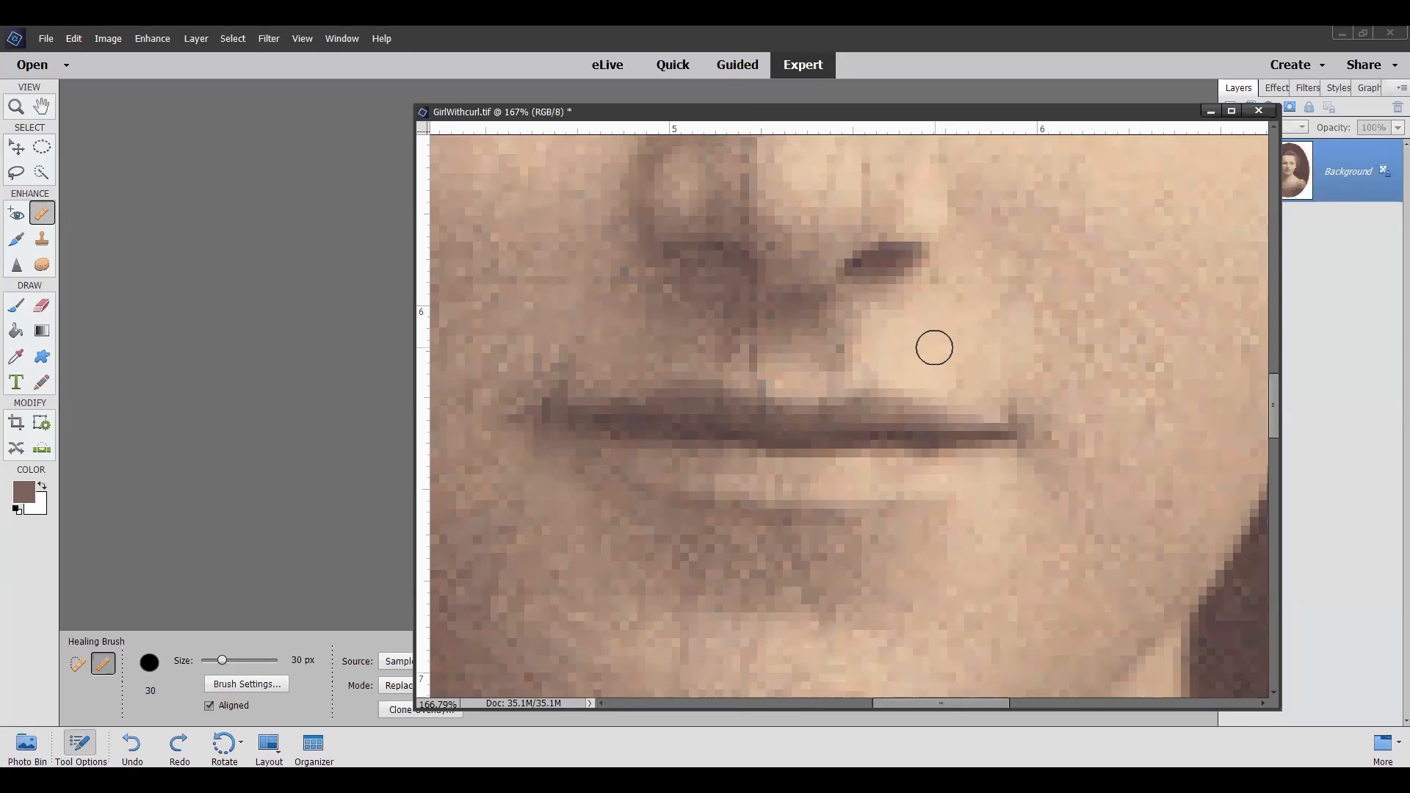
{"action": "scroll", "coordinate": [932, 354], "scroll_direction": "down", "scroll_amount": 3}
{"action": "scroll", "coordinate": [824, 366], "scroll_direction": "down", "scroll_amount": 2}
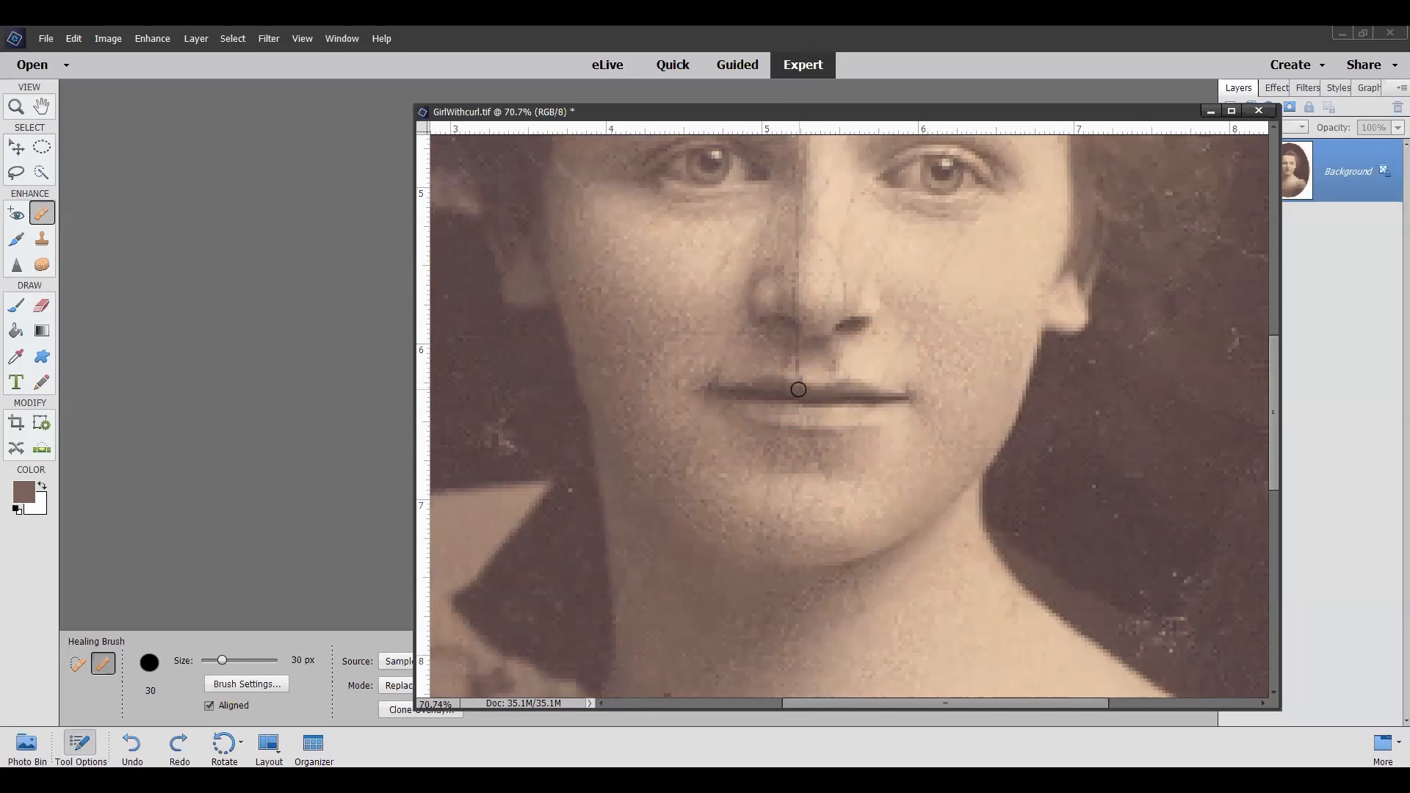
{"action": "scroll", "coordinate": [799, 389], "scroll_direction": "up", "scroll_amount": 3}
{"action": "scroll", "coordinate": [799, 389], "scroll_direction": "up", "scroll_amount": 1}
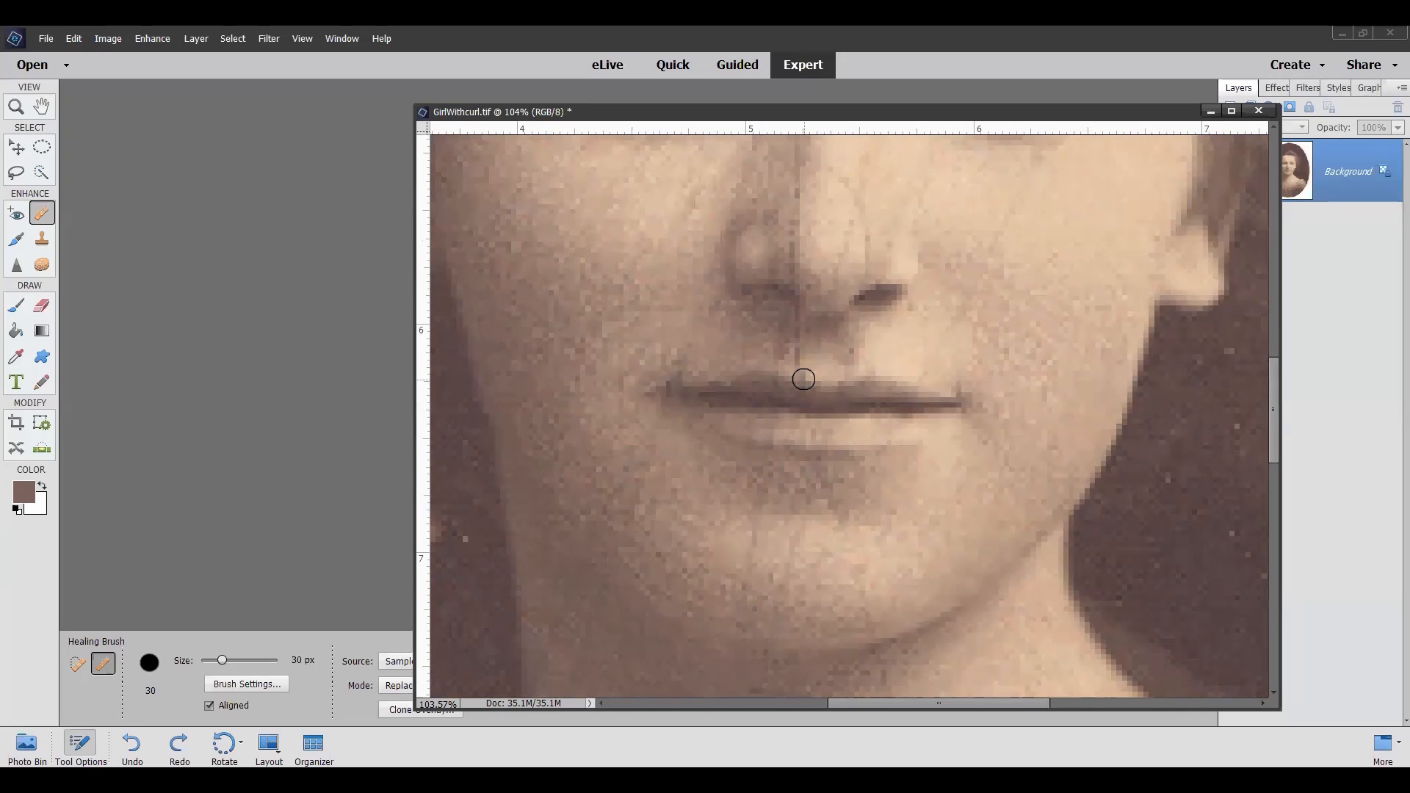
Set the Healing Brush size to 15 px and heal the vertical crease above the upper lip, sampling clean skin beside it.
{"action": "left_click", "coordinate": [210, 659]}
{"action": "scroll", "coordinate": [810, 390], "scroll_direction": "up", "scroll_amount": 4}
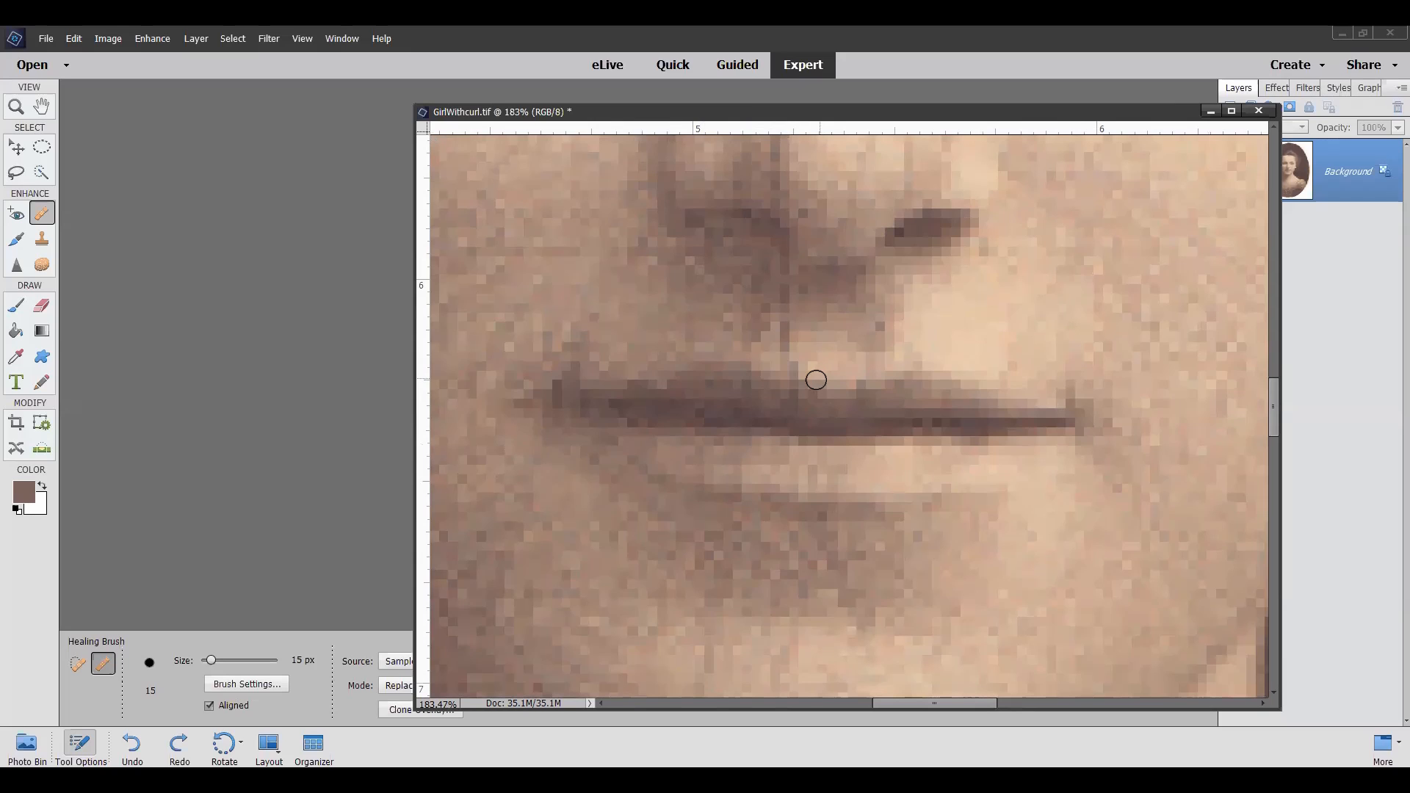
{"action": "scroll", "coordinate": [811, 379], "scroll_direction": "up", "scroll_amount": 3}
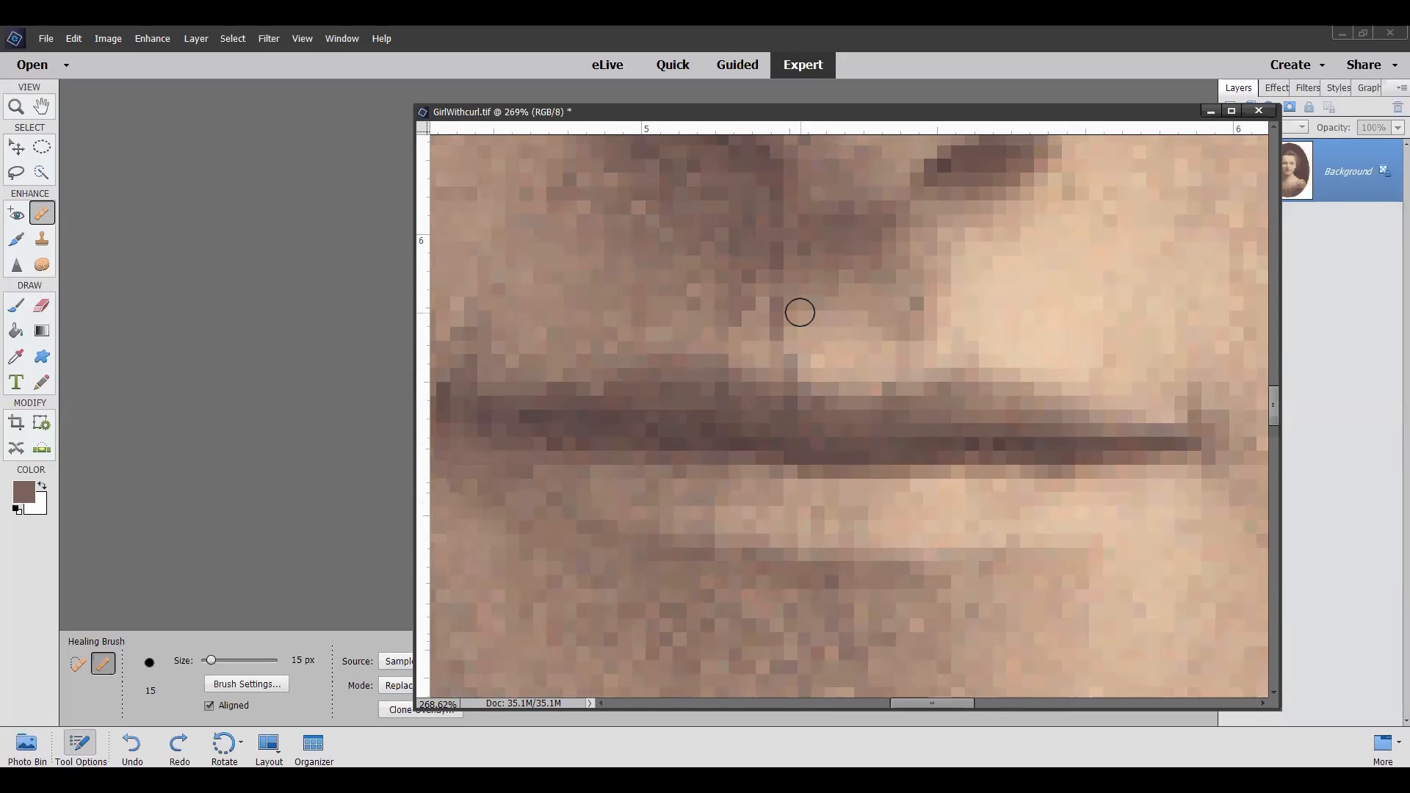
{"action": "left_click", "coordinate": [798, 306], "text": "alt"}
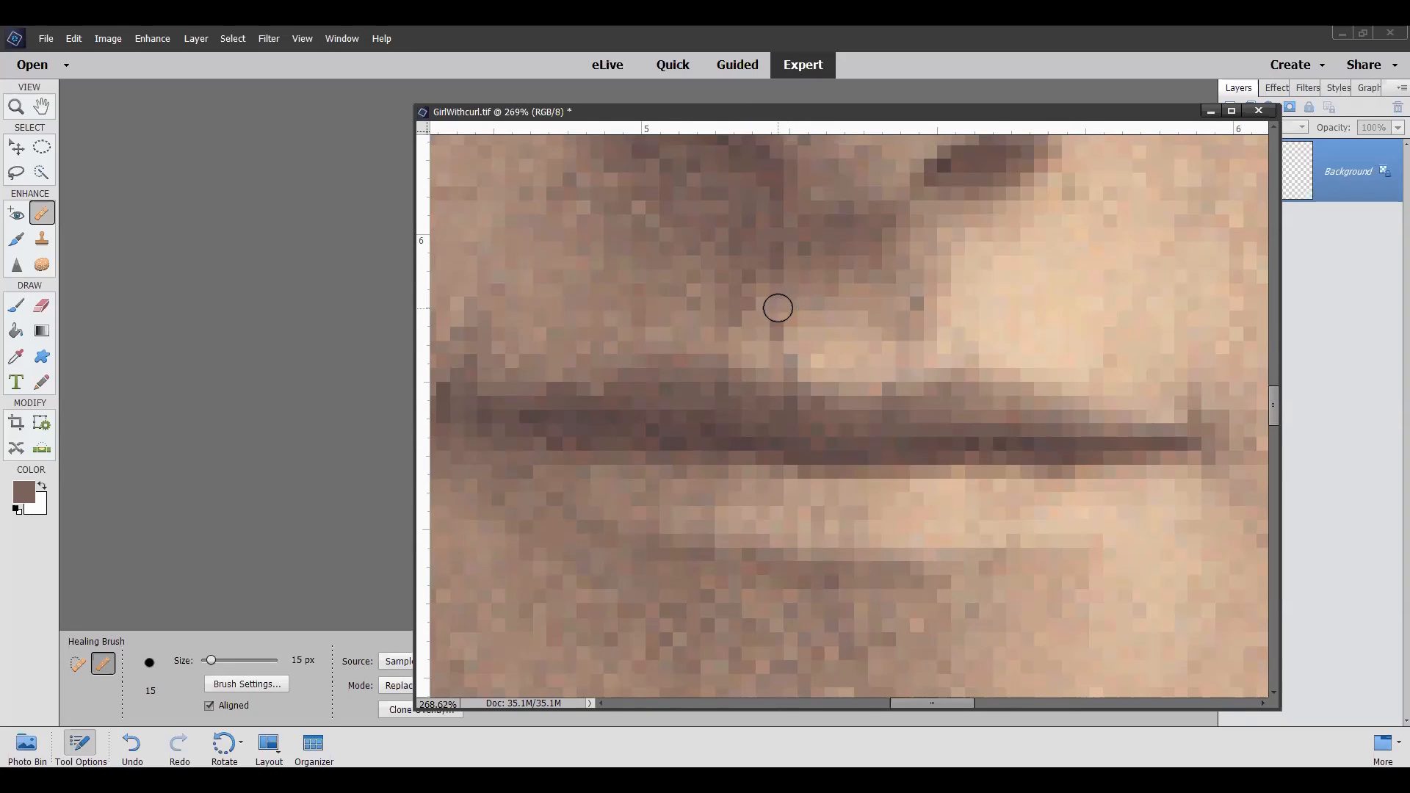
{"action": "left_click", "coordinate": [800, 336], "text": "alt"}
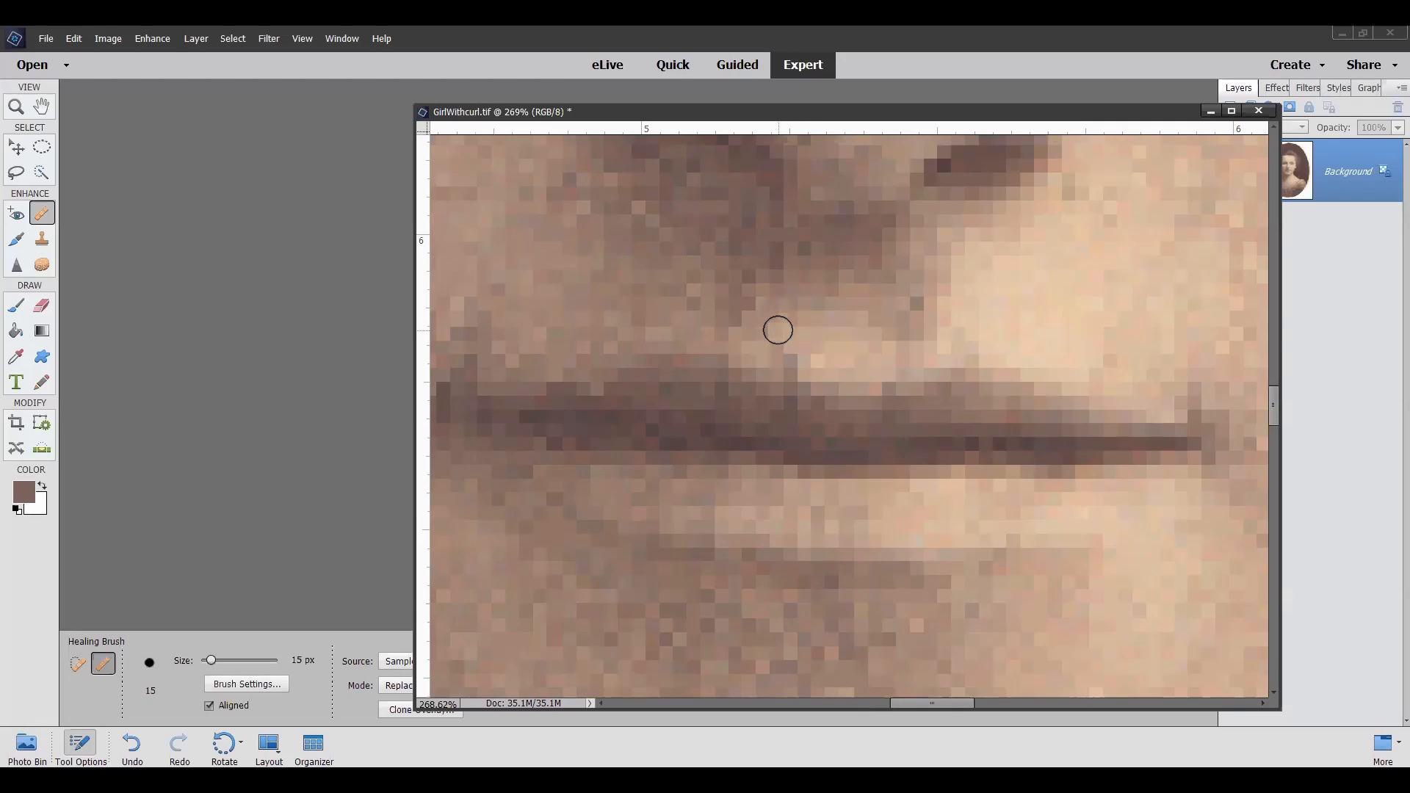
{"action": "left_click", "coordinate": [790, 348], "text": "alt"}
{"action": "scroll", "coordinate": [790, 340], "scroll_direction": "down", "scroll_amount": 4}
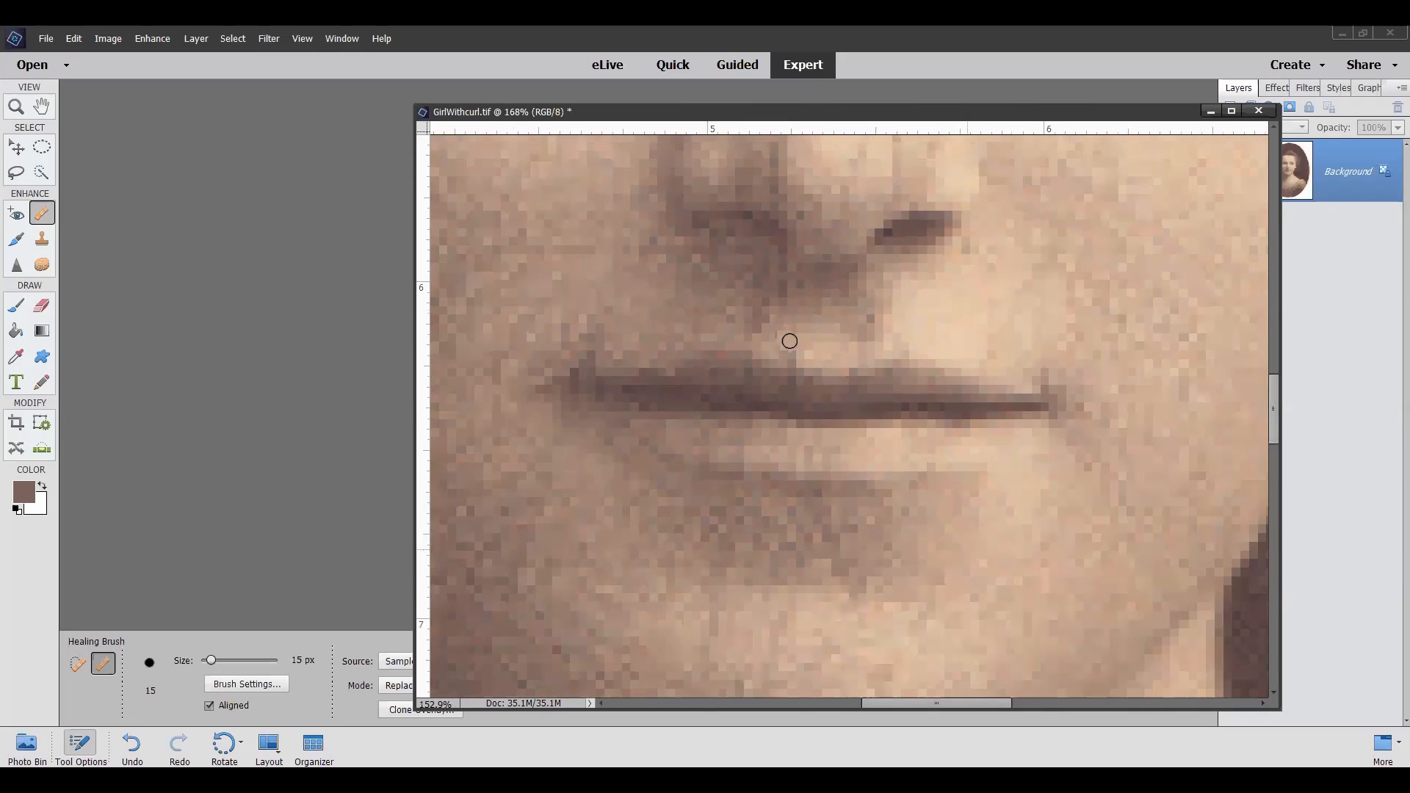
Set the Healing Brush size to 28 px and heal the marks along the bridge of the nose, sampling clean skin nearby.
{"action": "scroll", "coordinate": [782, 338], "scroll_direction": "down", "scroll_amount": 1}
{"action": "scroll", "coordinate": [822, 340], "scroll_direction": "down", "scroll_amount": 1}
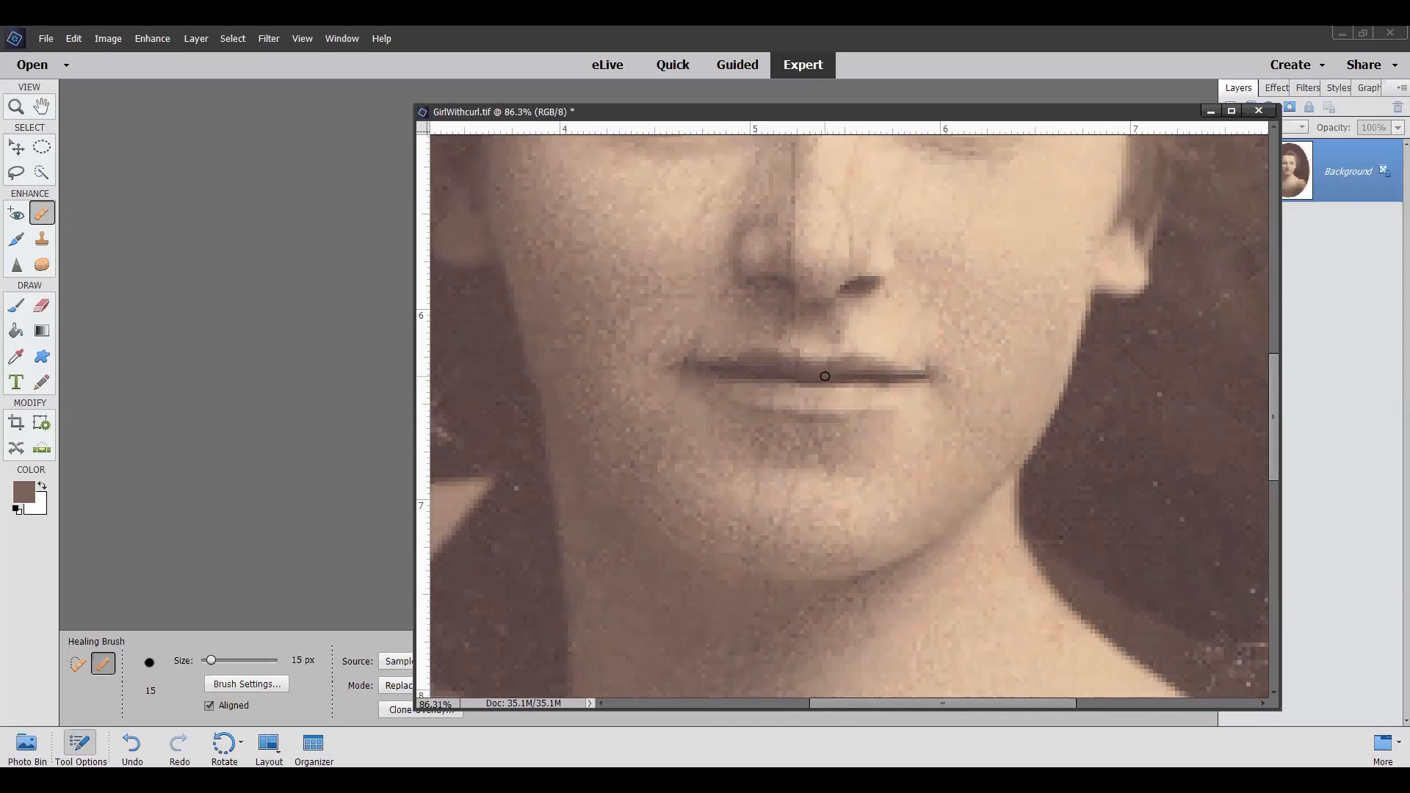
{"action": "scroll", "coordinate": [819, 379], "scroll_direction": "up", "scroll_amount": 5}
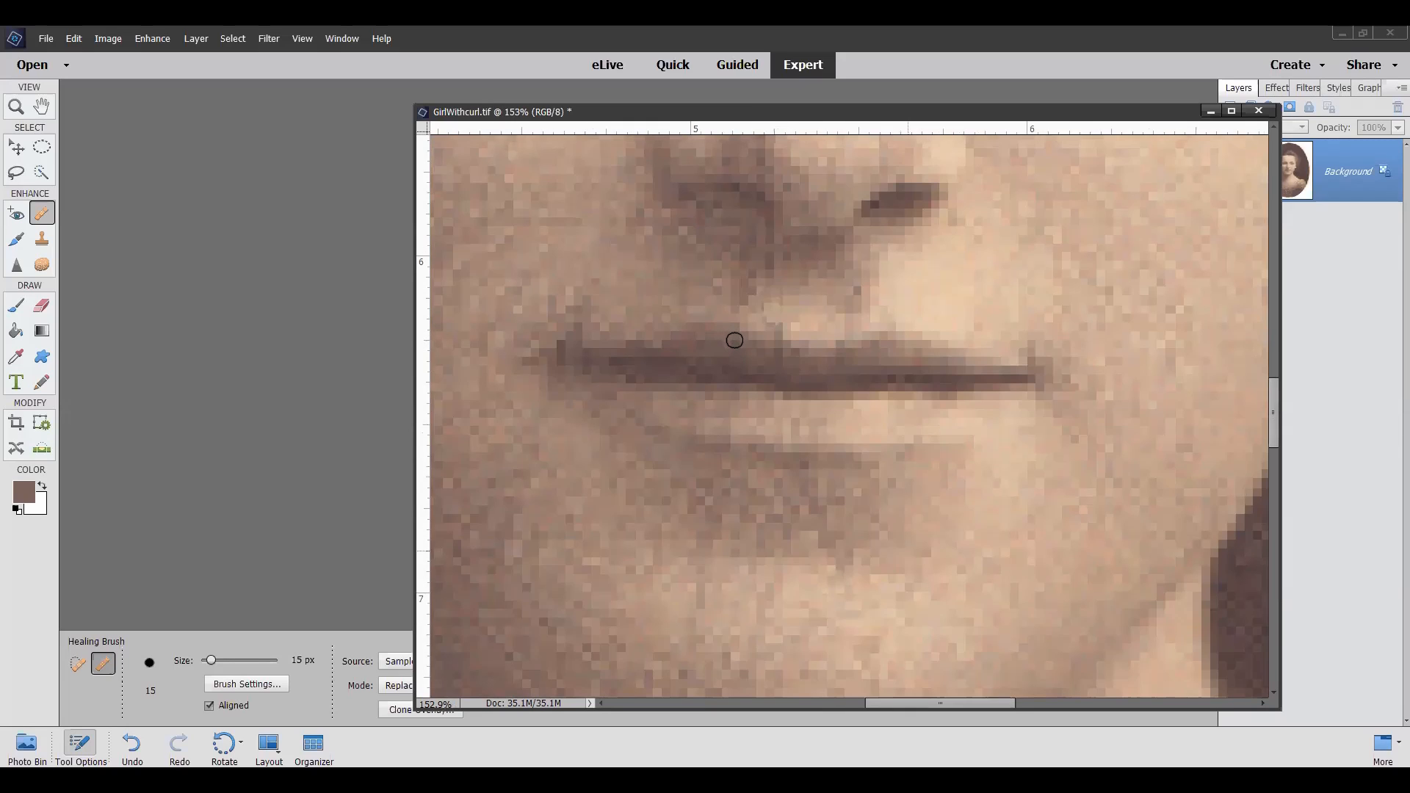
{"action": "scroll", "coordinate": [734, 340], "scroll_direction": "down", "scroll_amount": 5}
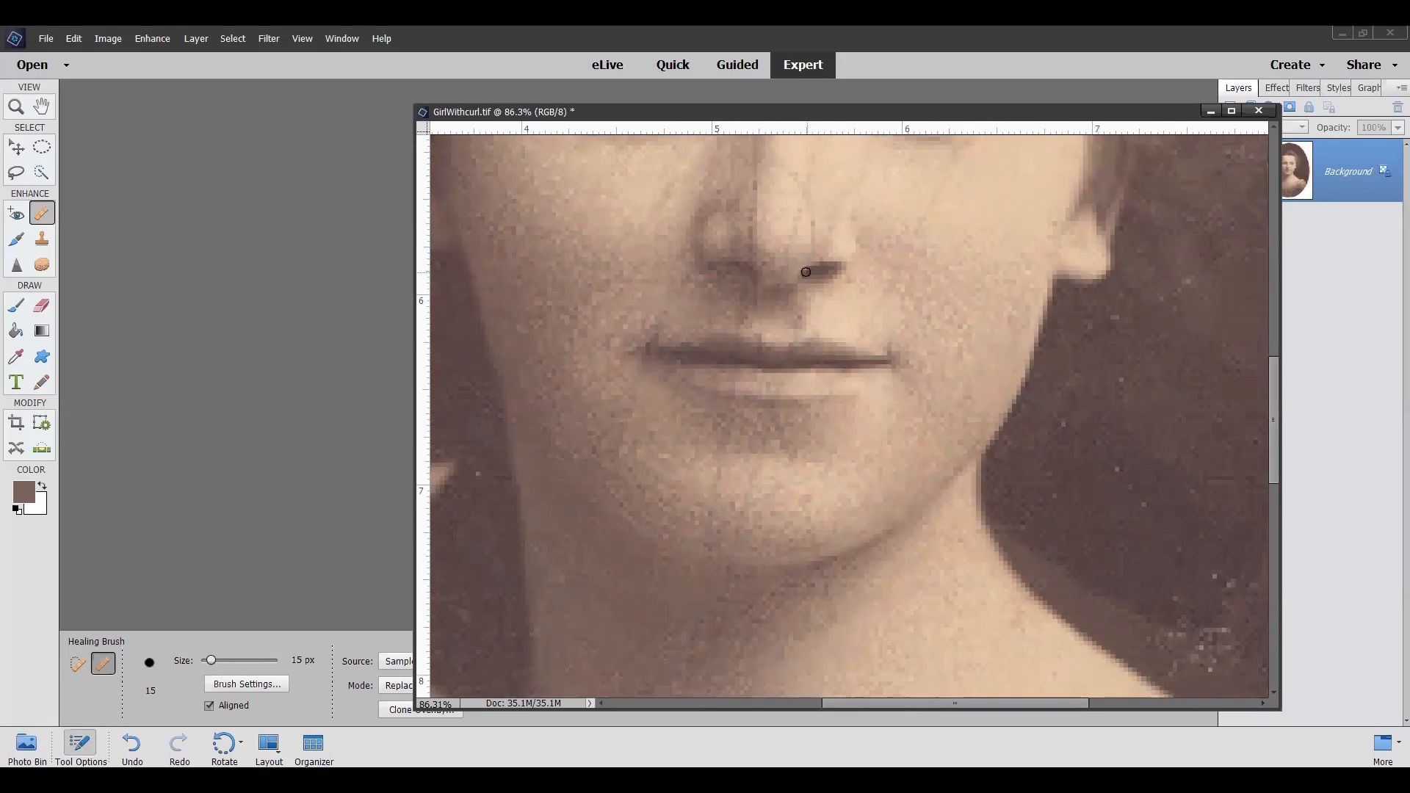
{"action": "scroll", "coordinate": [814, 186], "scroll_direction": "up", "scroll_amount": 3}
{"action": "scroll", "coordinate": [815, 186], "scroll_direction": "up", "scroll_amount": 2}
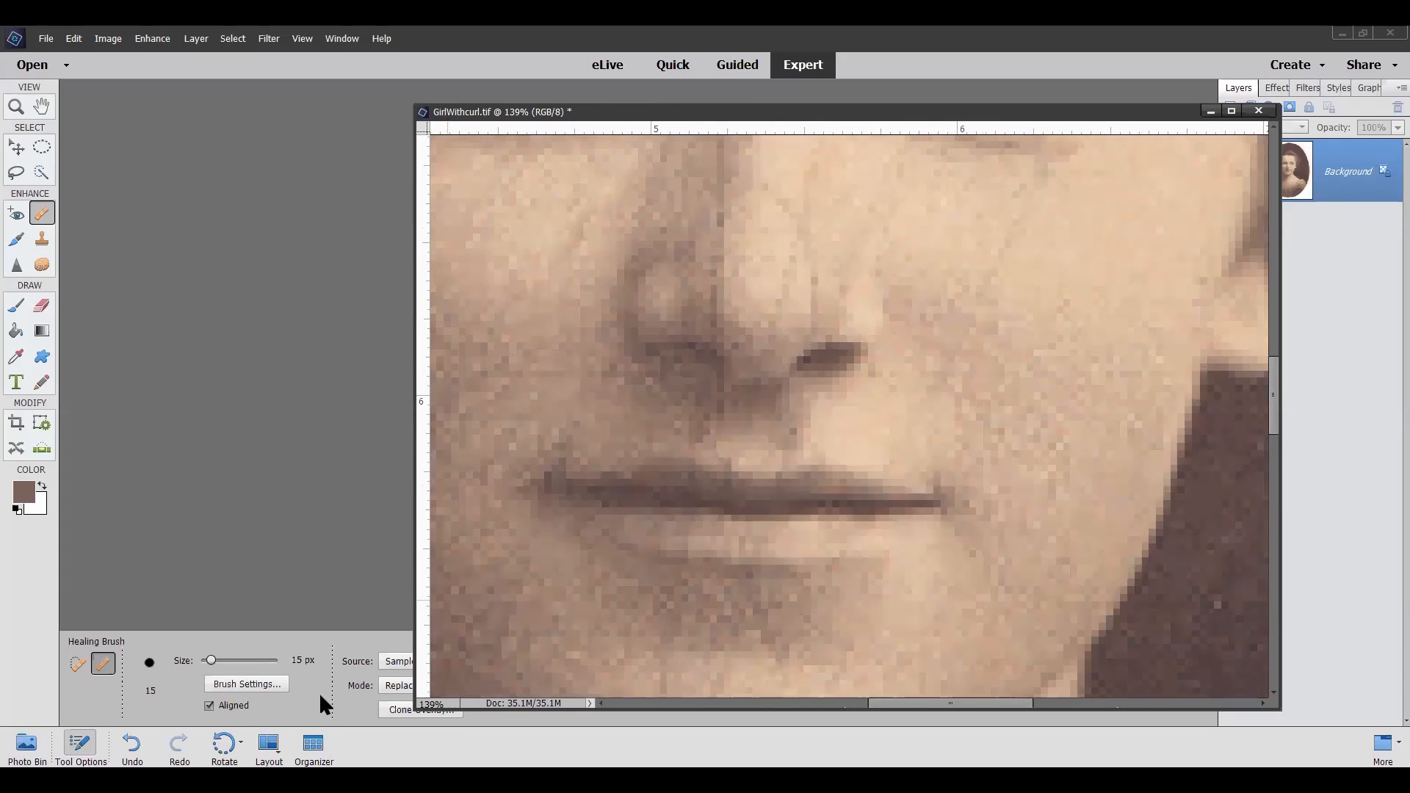
{"action": "left_click", "coordinate": [220, 658]}
{"action": "left_click", "coordinate": [780, 179], "text": "alt"}
{"action": "left_click", "coordinate": [772, 217], "text": "alt"}
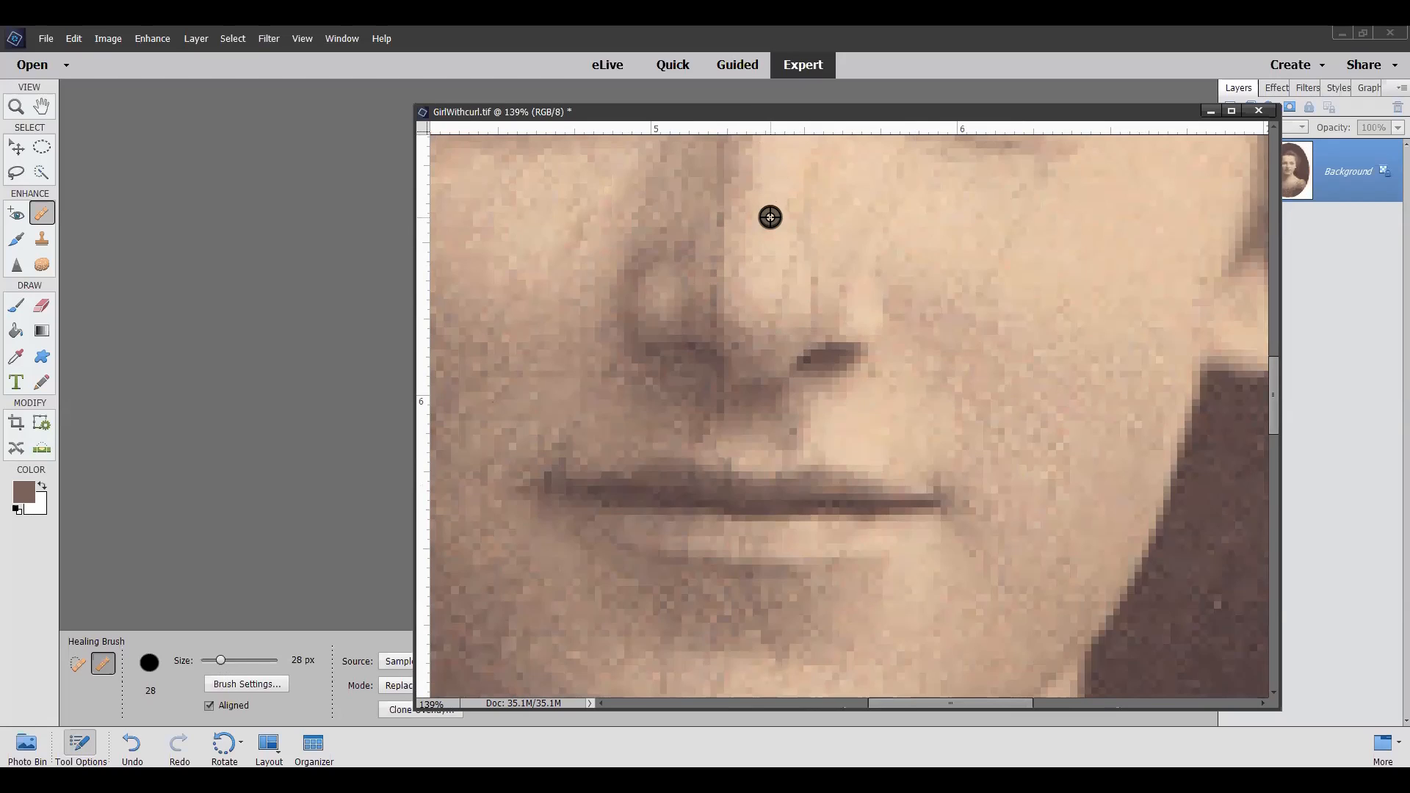
{"action": "left_click", "coordinate": [768, 171], "text": "alt"}
{"action": "left_click", "coordinate": [764, 183]}
{"action": "left_click", "coordinate": [768, 230], "text": "alt"}
Switch to the Spot Healing Brush and heal the mark near the tip of the nose.
{"action": "left_click", "coordinate": [79, 661]}
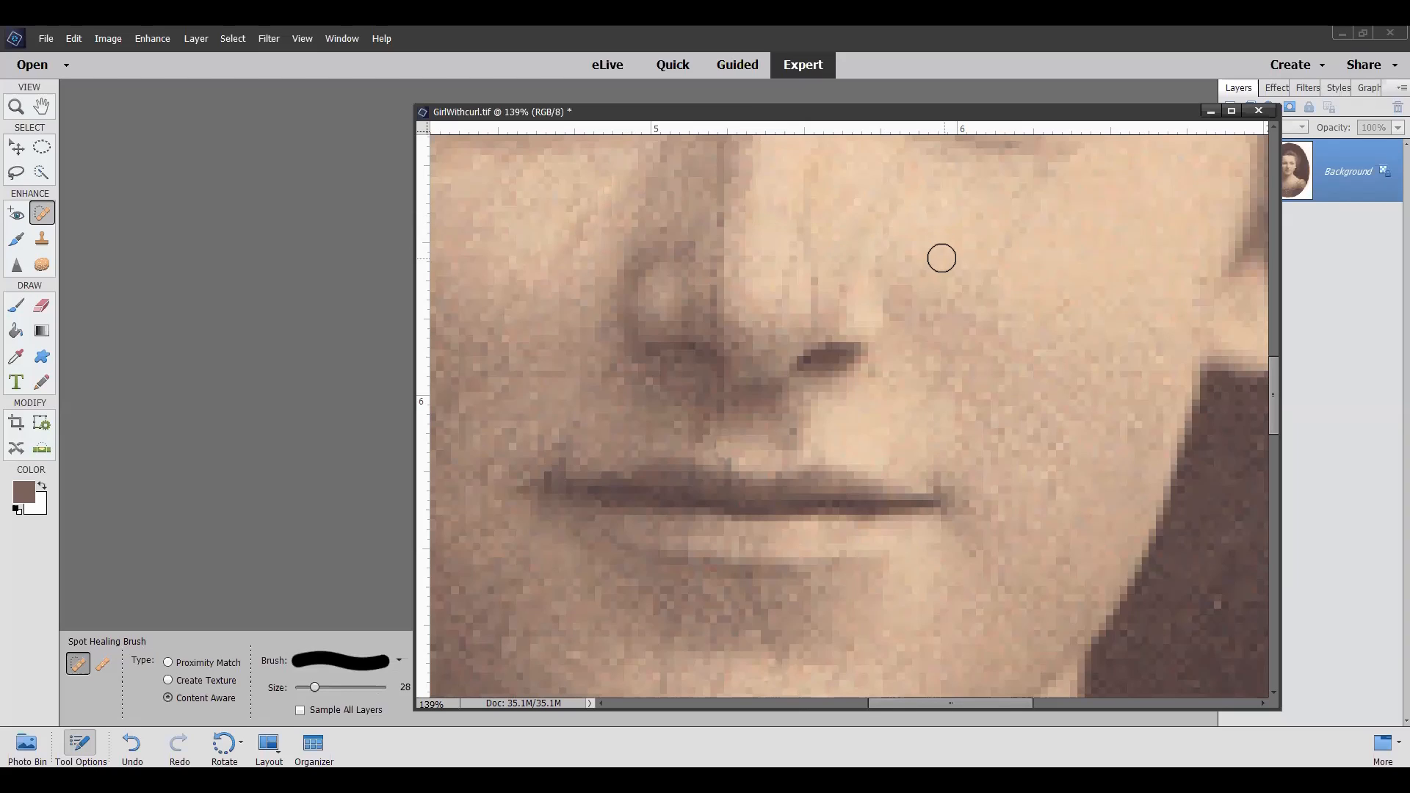
{"action": "scroll", "coordinate": [859, 258], "scroll_direction": "up", "scroll_amount": 2}
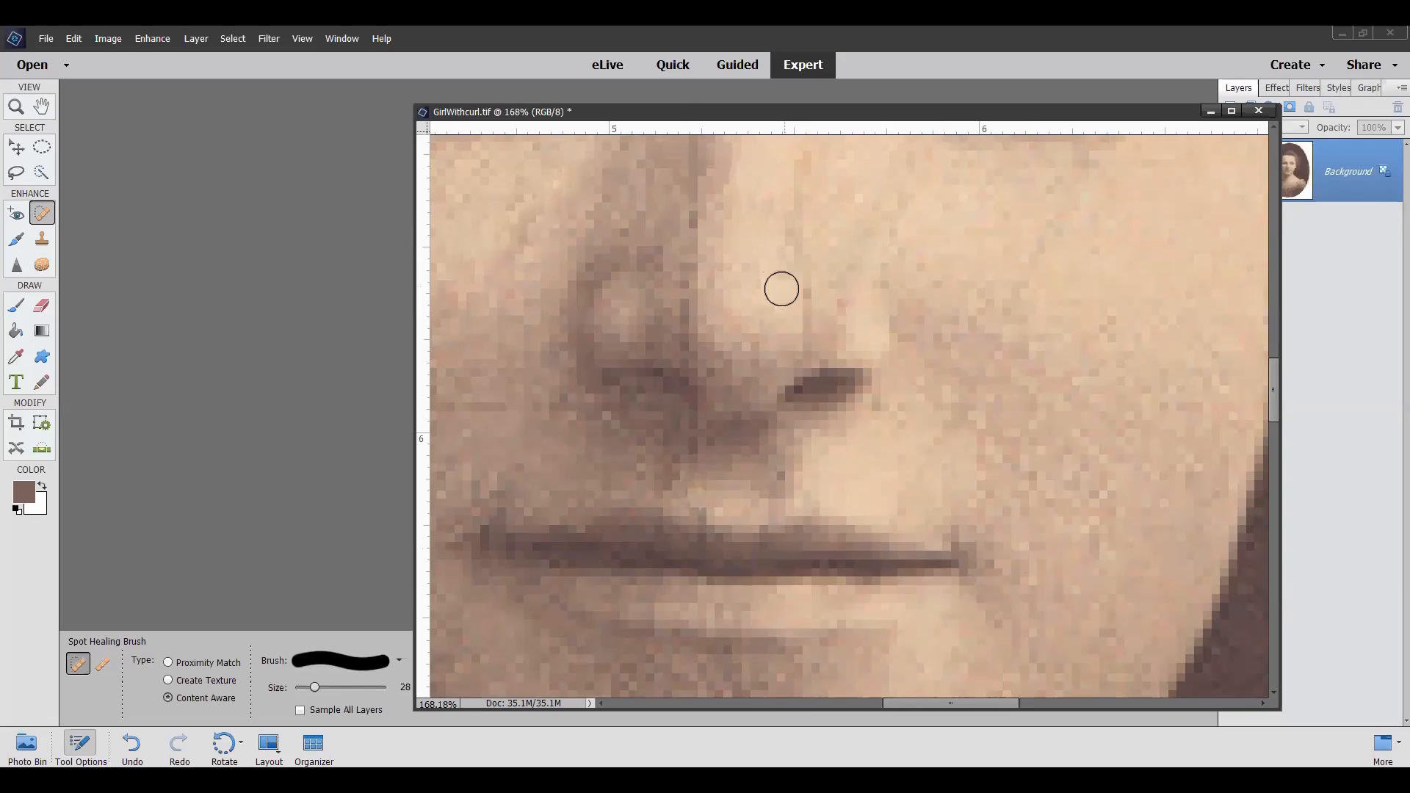
{"action": "left_click", "coordinate": [776, 264]}
{"action": "scroll", "coordinate": [835, 233], "scroll_direction": "down", "scroll_amount": 1}
{"action": "scroll", "coordinate": [834, 233], "scroll_direction": "down", "scroll_amount": 2}
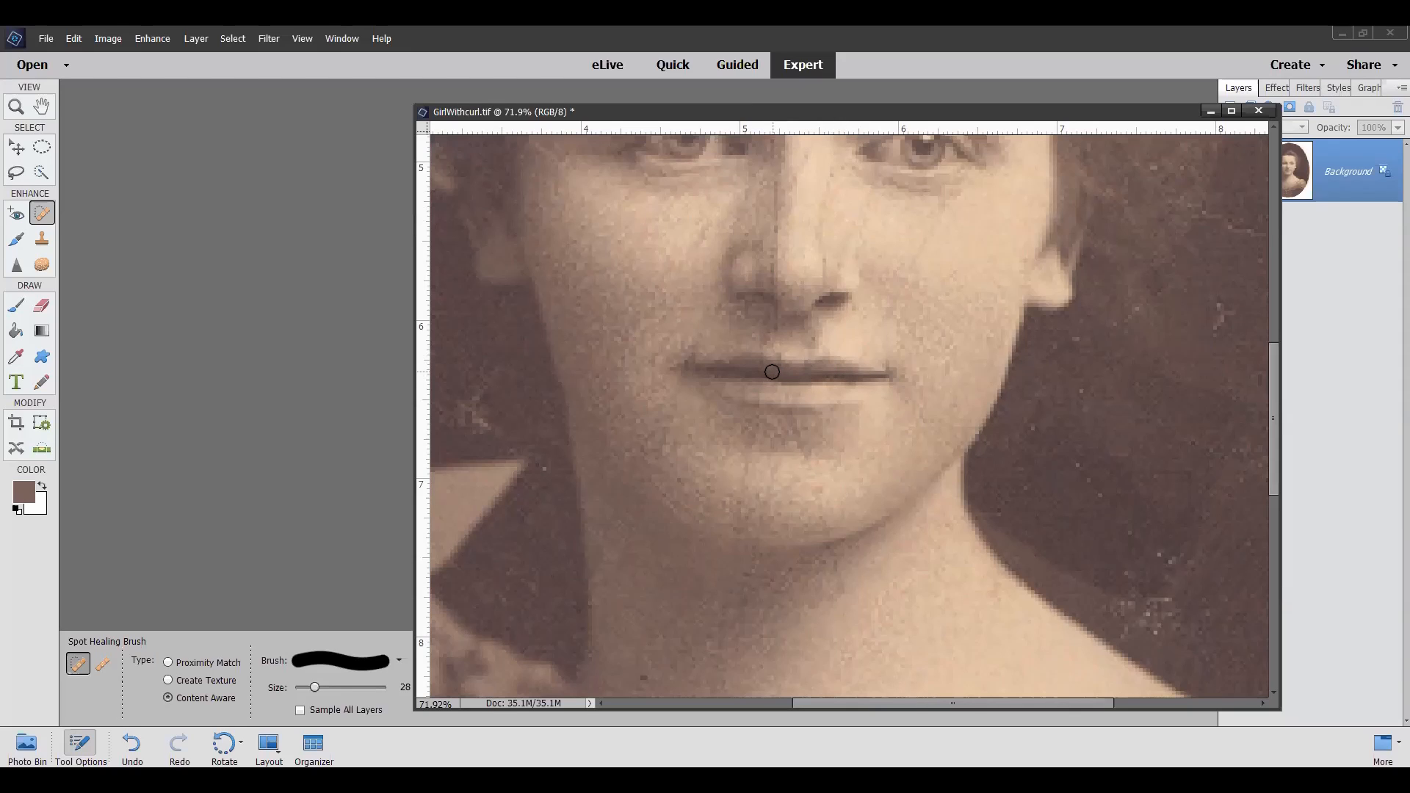
Switch back to the Healing Brush at 13 px and heal the crease across the lips, sampling the upper lip beside it.
{"action": "scroll", "coordinate": [772, 371], "scroll_direction": "up", "scroll_amount": 4}
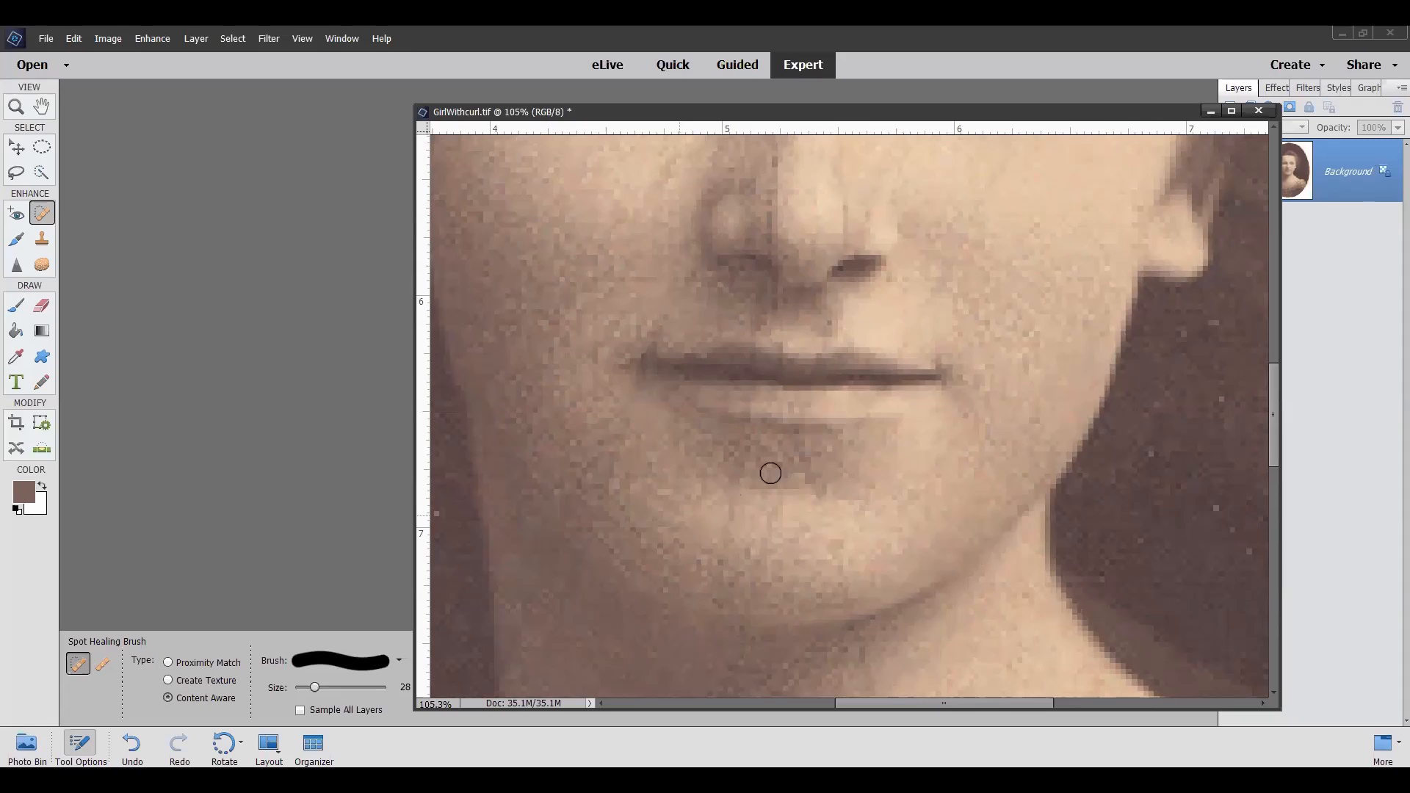
{"action": "scroll", "coordinate": [784, 367], "scroll_direction": "up", "scroll_amount": 3}
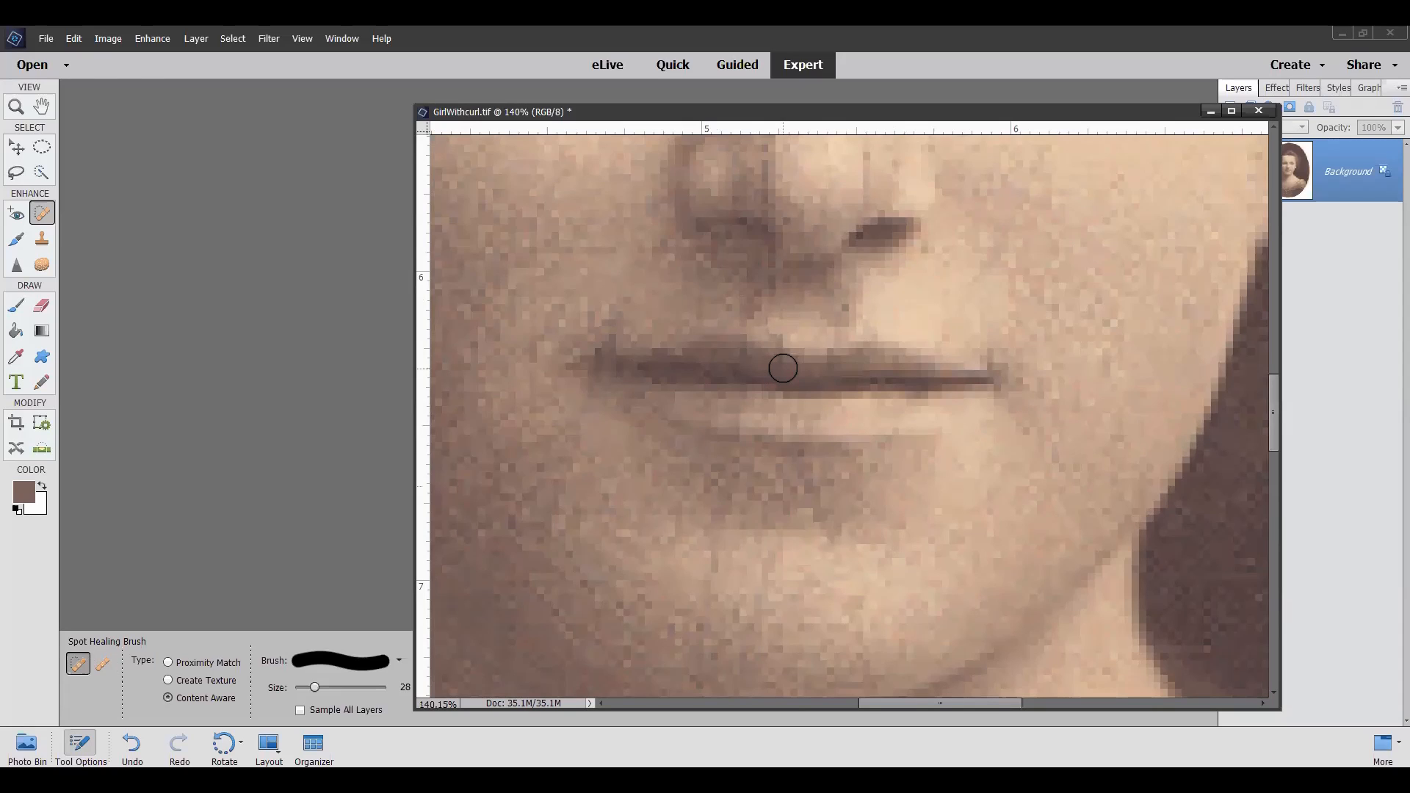
{"action": "left_click", "coordinate": [104, 664]}
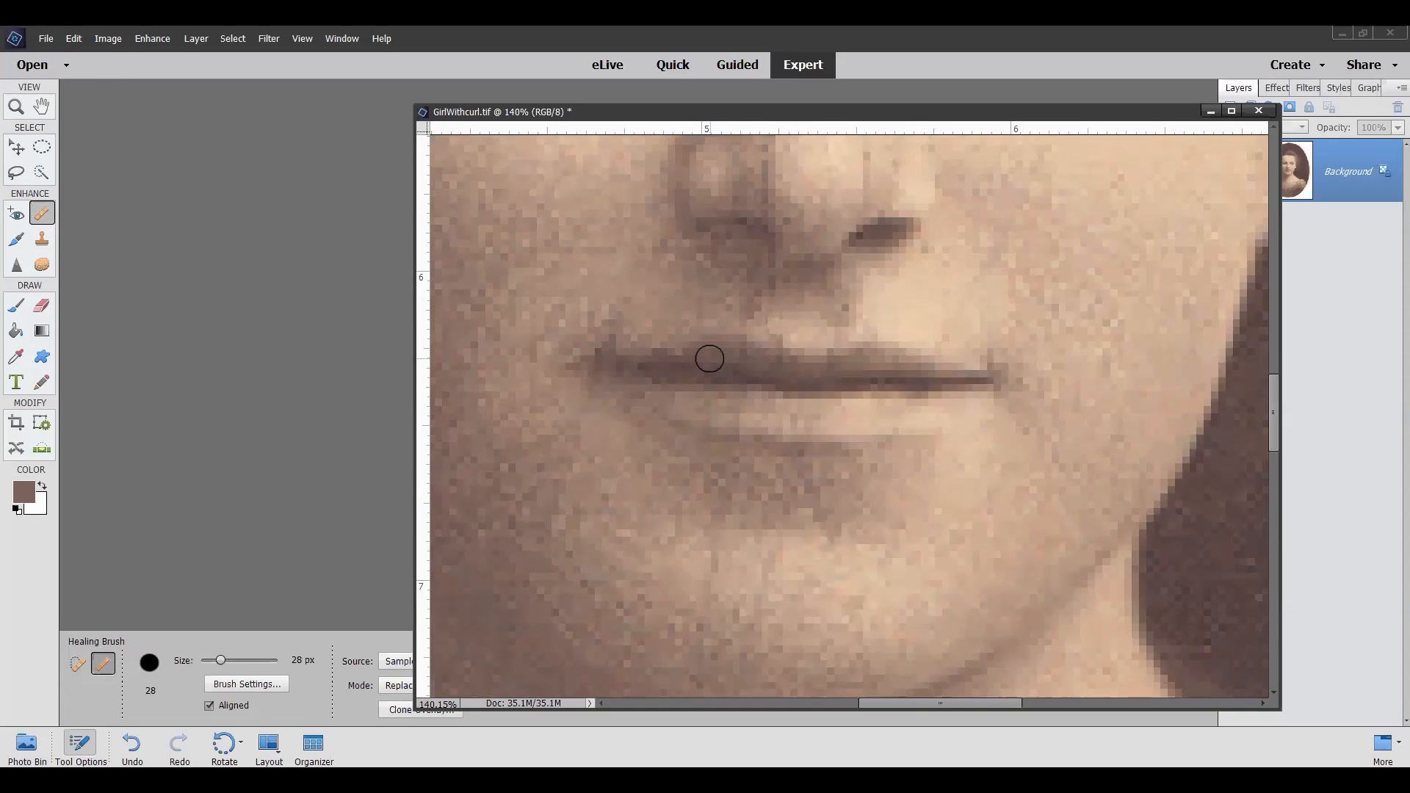
{"action": "left_click", "coordinate": [207, 660]}
{"action": "left_click", "coordinate": [696, 354], "text": "alt"}
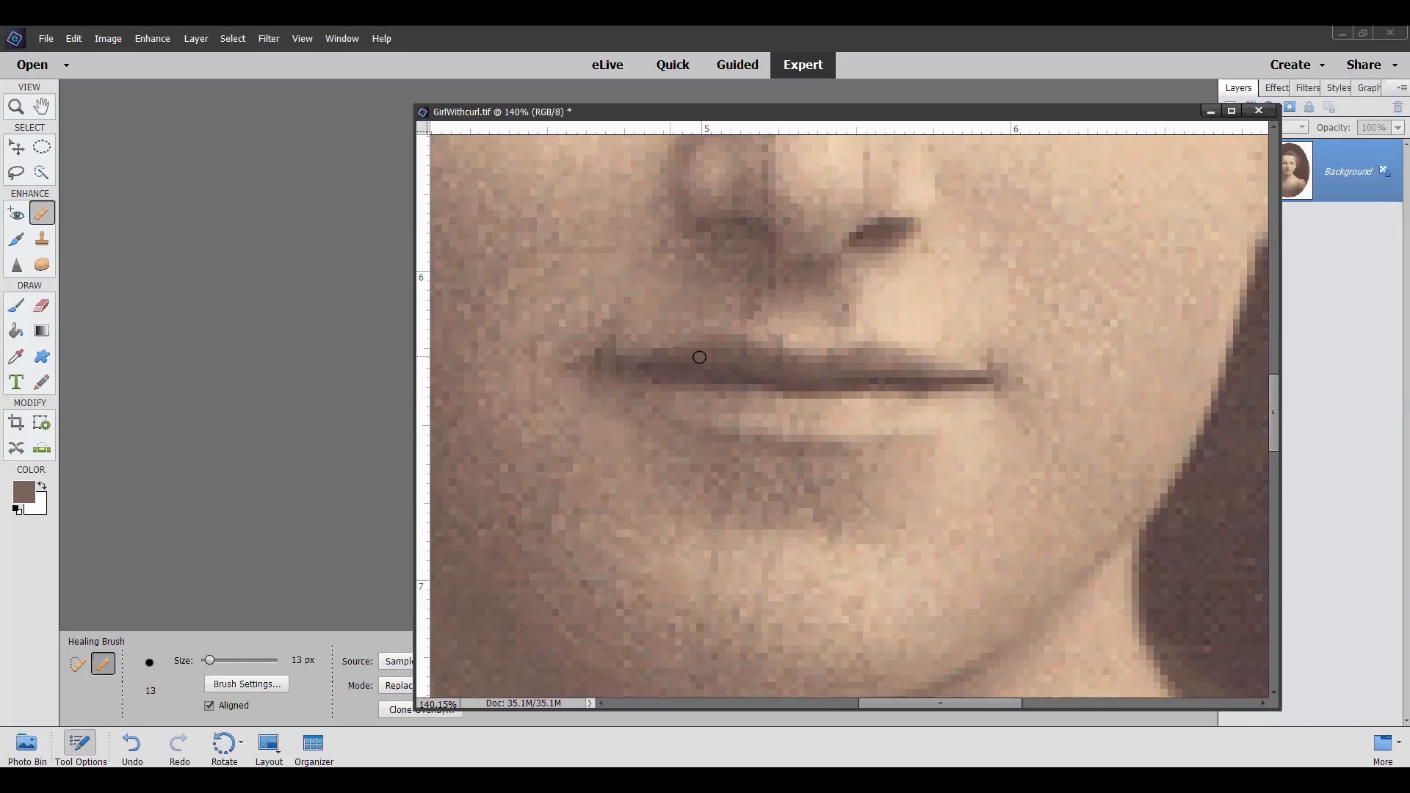
{"action": "scroll", "coordinate": [749, 340], "scroll_direction": "down", "scroll_amount": 2}
{"action": "scroll", "coordinate": [749, 340], "scroll_direction": "down", "scroll_amount": 6}
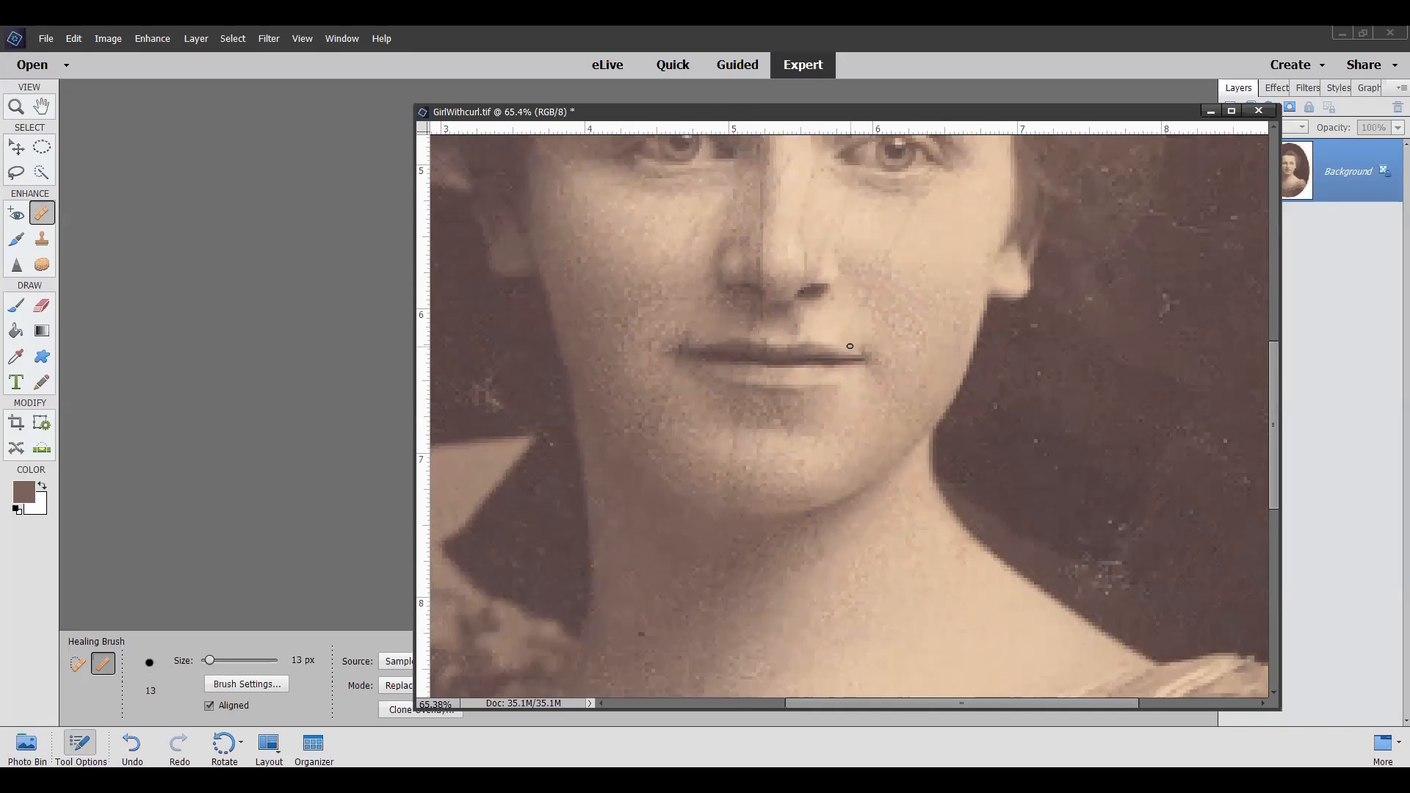
{"action": "scroll", "coordinate": [851, 346], "scroll_direction": "up", "scroll_amount": 2}
{"action": "scroll", "coordinate": [853, 348], "scroll_direction": "down", "scroll_amount": 2}
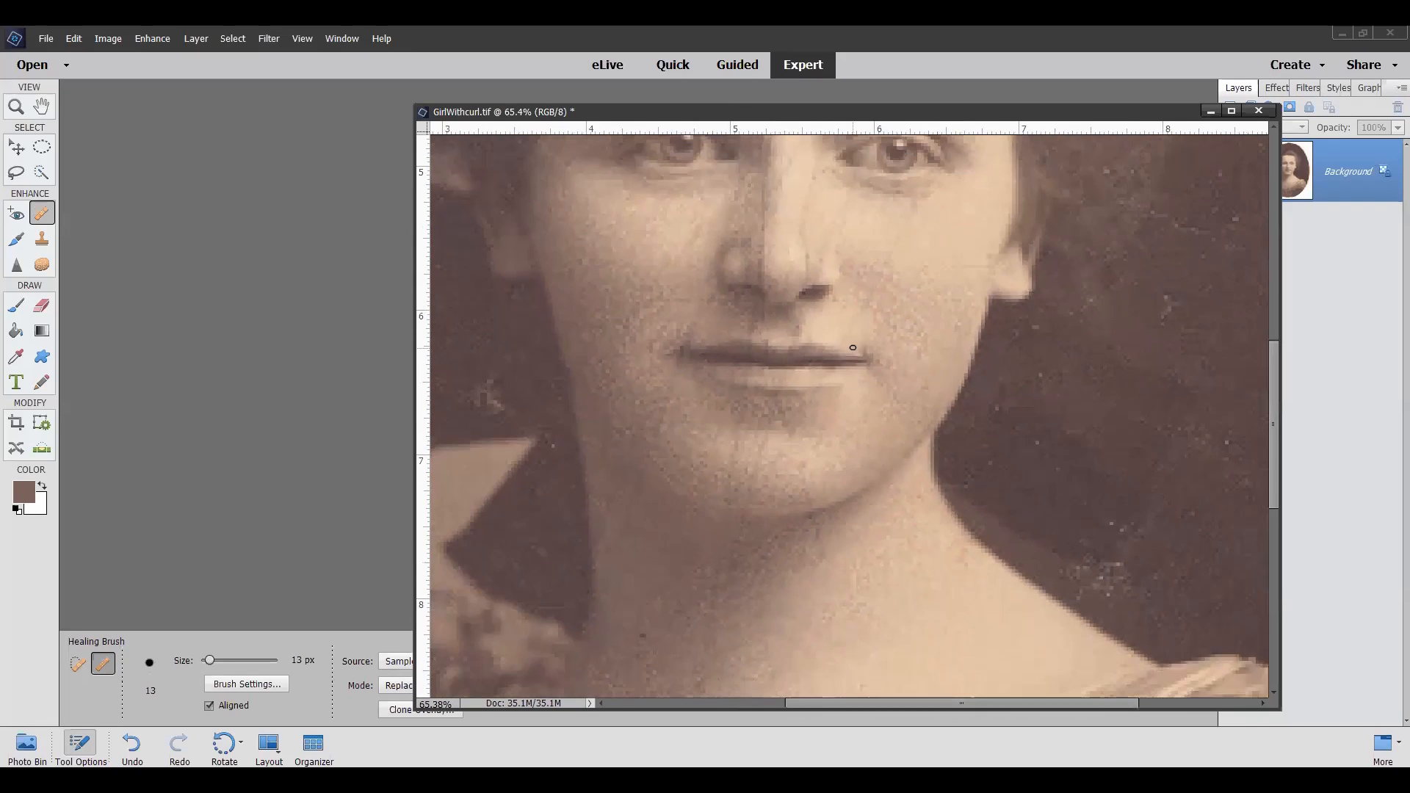
{"action": "scroll", "coordinate": [852, 347], "scroll_direction": "down", "scroll_amount": 1}
{"action": "scroll", "coordinate": [853, 348], "scroll_direction": "down", "scroll_amount": 4}
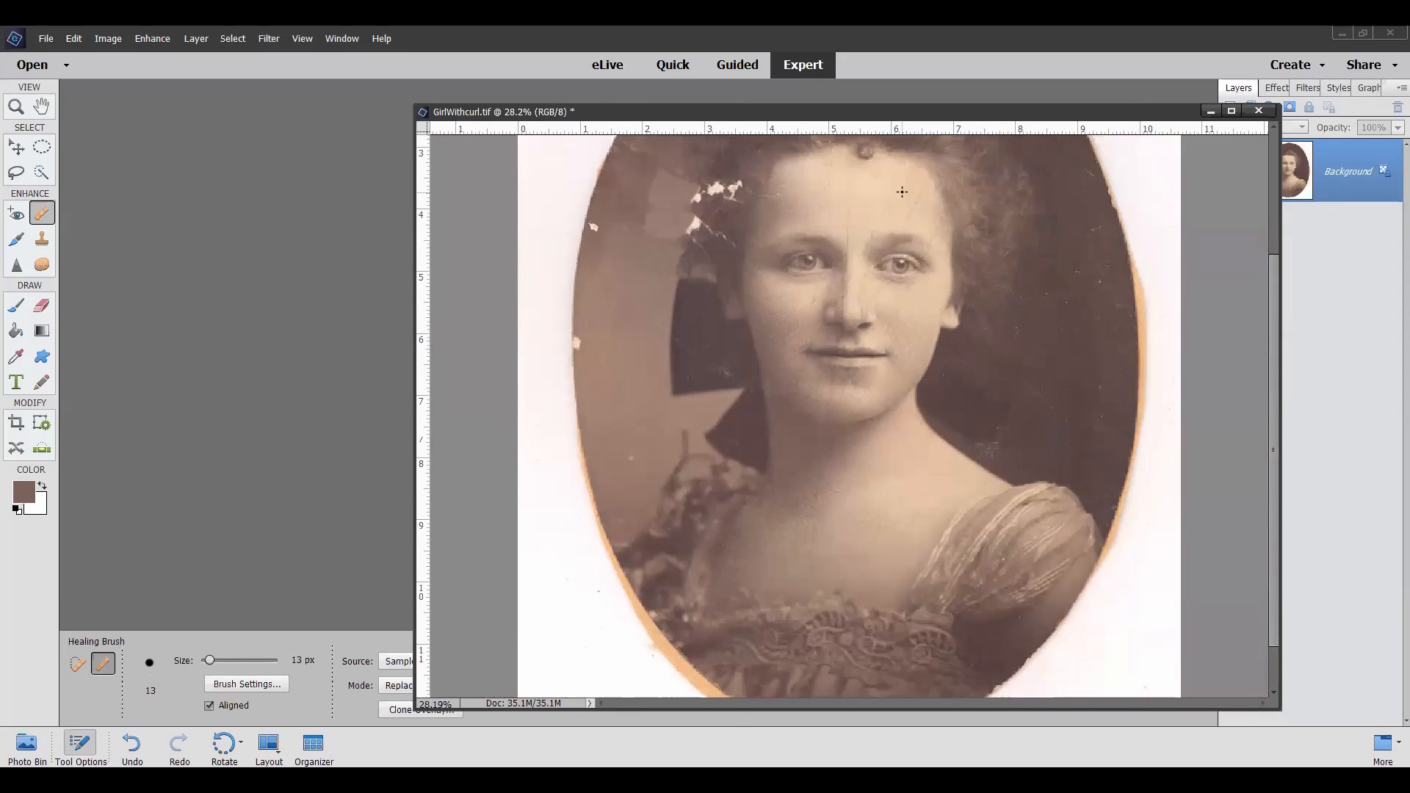
Set the Spot Healing Brush size to 45 and heal the vertical crease on the forehead between the eyebrows.
{"action": "left_click", "coordinate": [77, 663]}
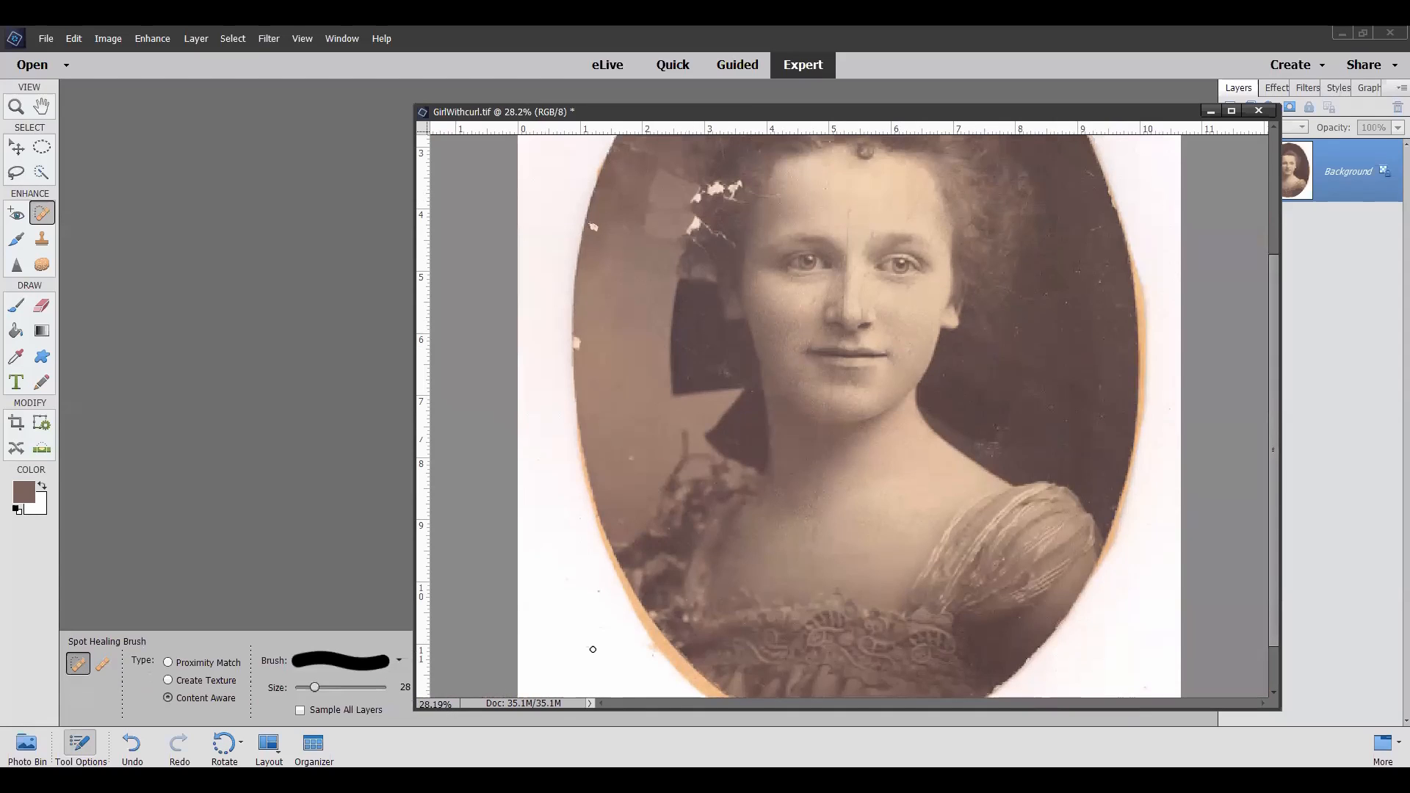
{"action": "left_click", "coordinate": [327, 687]}
{"action": "scroll", "coordinate": [888, 272], "scroll_direction": "up", "scroll_amount": 5}
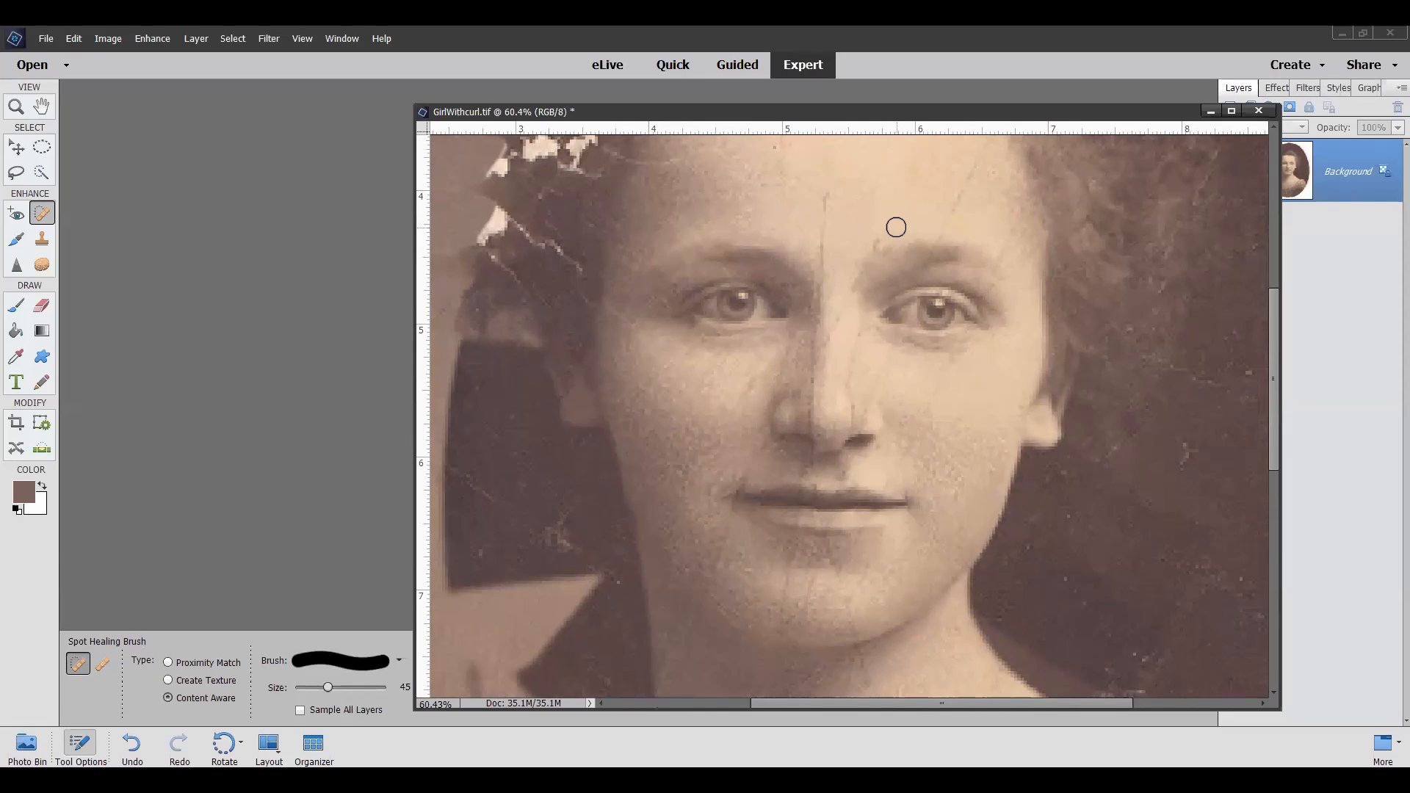
{"action": "left_click", "coordinate": [822, 191]}
{"action": "left_click_drag", "start_coordinate": [823, 190], "coordinate": [822, 261]}
{"action": "scroll", "coordinate": [881, 260], "scroll_direction": "up", "scroll_amount": 3}
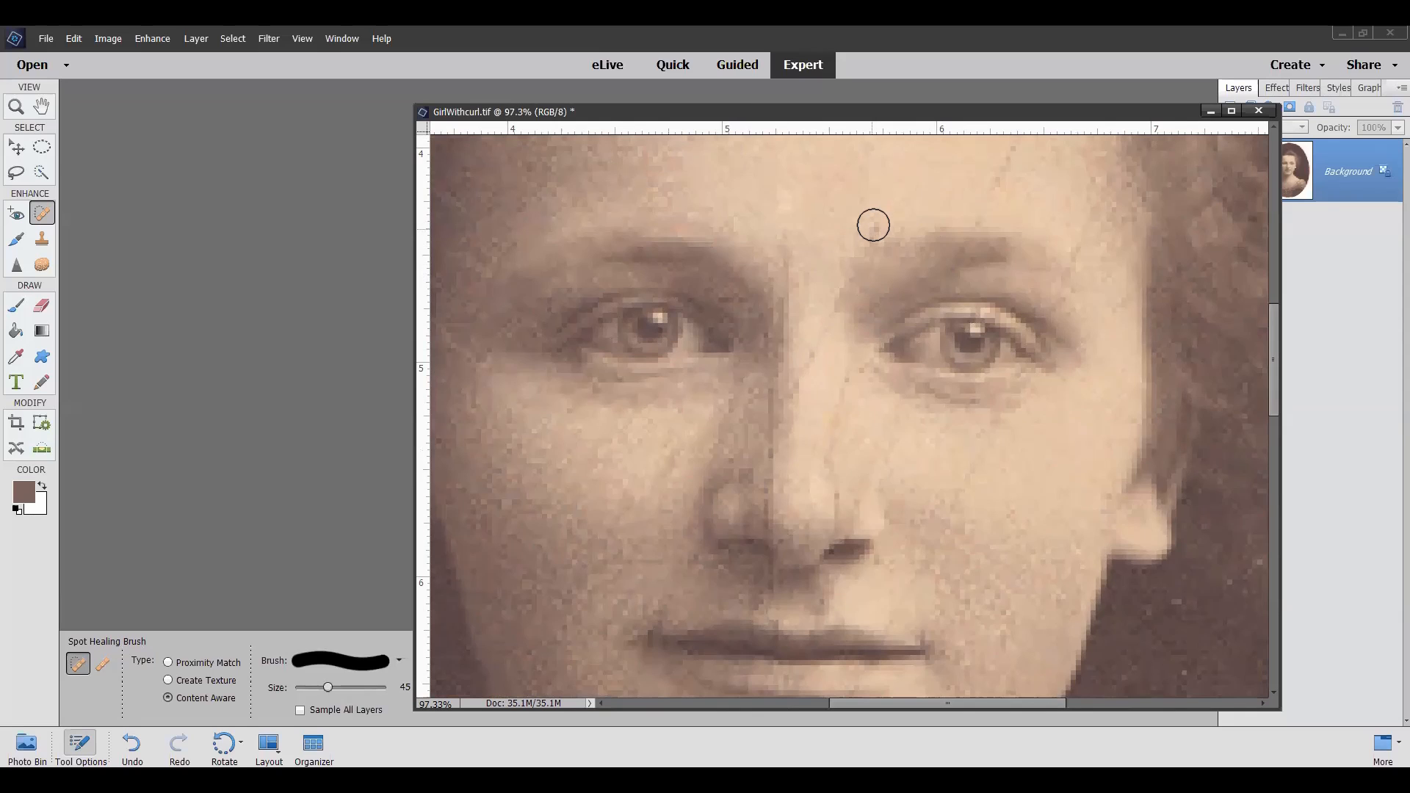
Heal the small spot above the inner end of the eyebrow and the scratch along the side of the nose.
{"action": "left_click", "coordinate": [873, 227]}
{"action": "scroll", "coordinate": [994, 470], "scroll_direction": "down", "scroll_amount": 2}
{"action": "scroll", "coordinate": [993, 470], "scroll_direction": "down", "scroll_amount": 1}
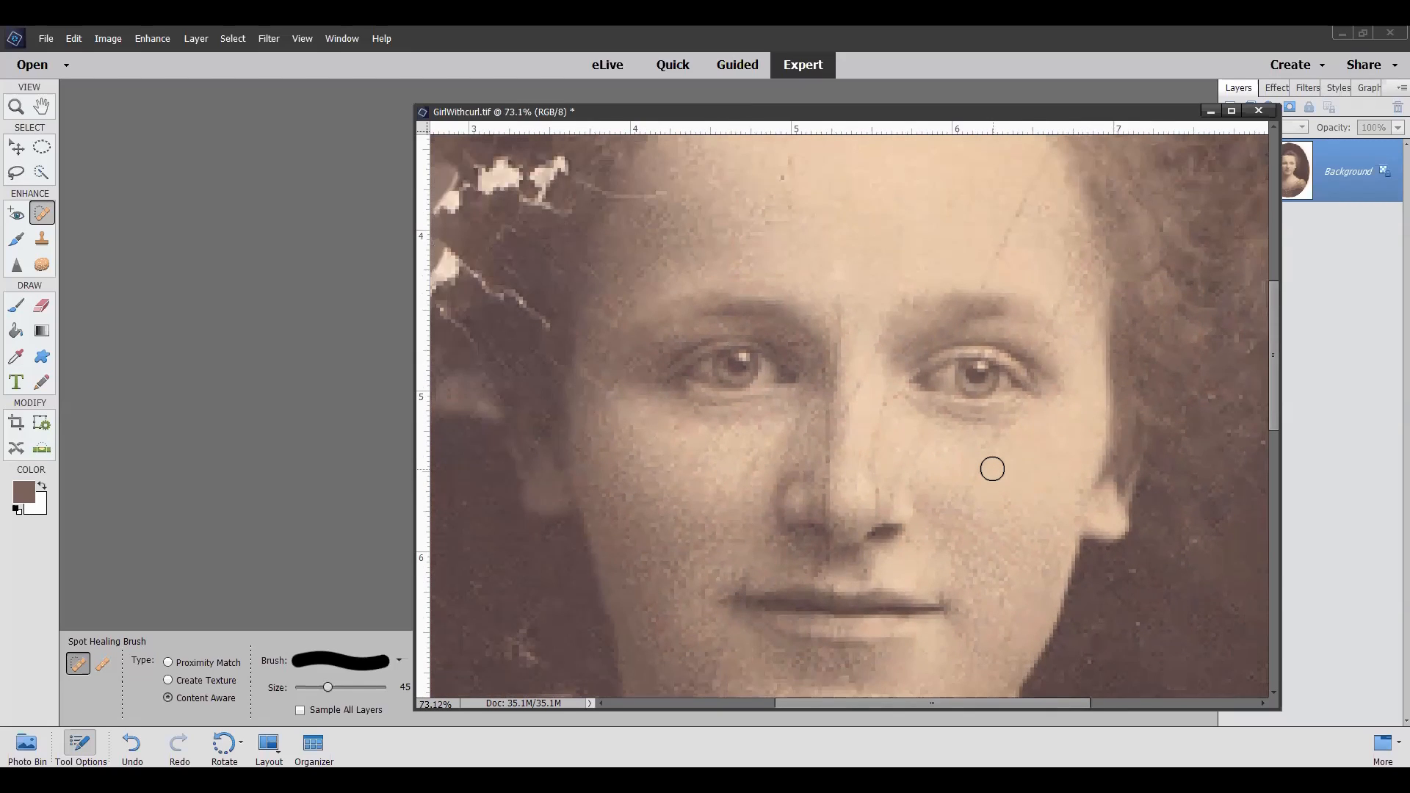
{"action": "scroll", "coordinate": [990, 470], "scroll_direction": "up", "scroll_amount": 6}
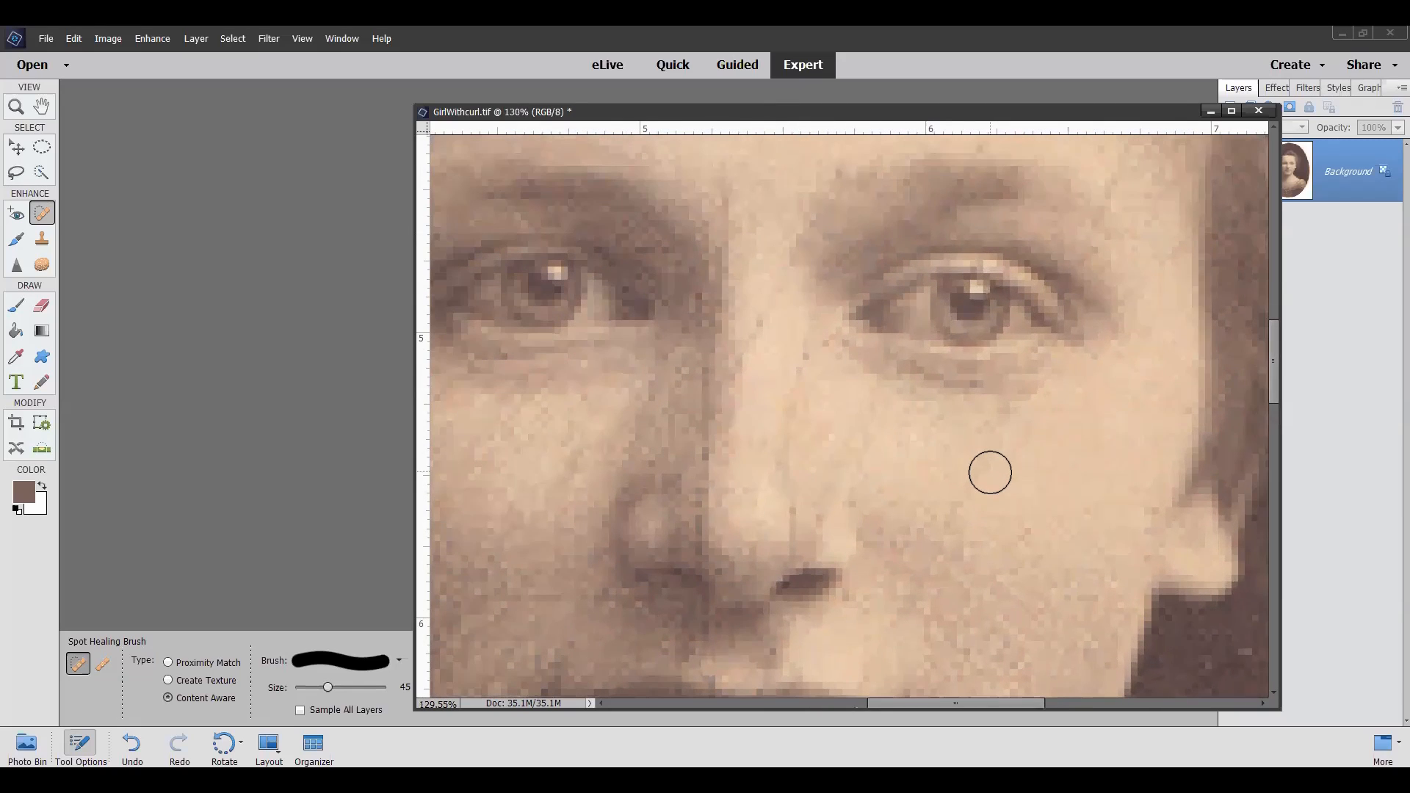
{"action": "left_click_drag", "start_coordinate": [783, 439], "coordinate": [800, 379]}
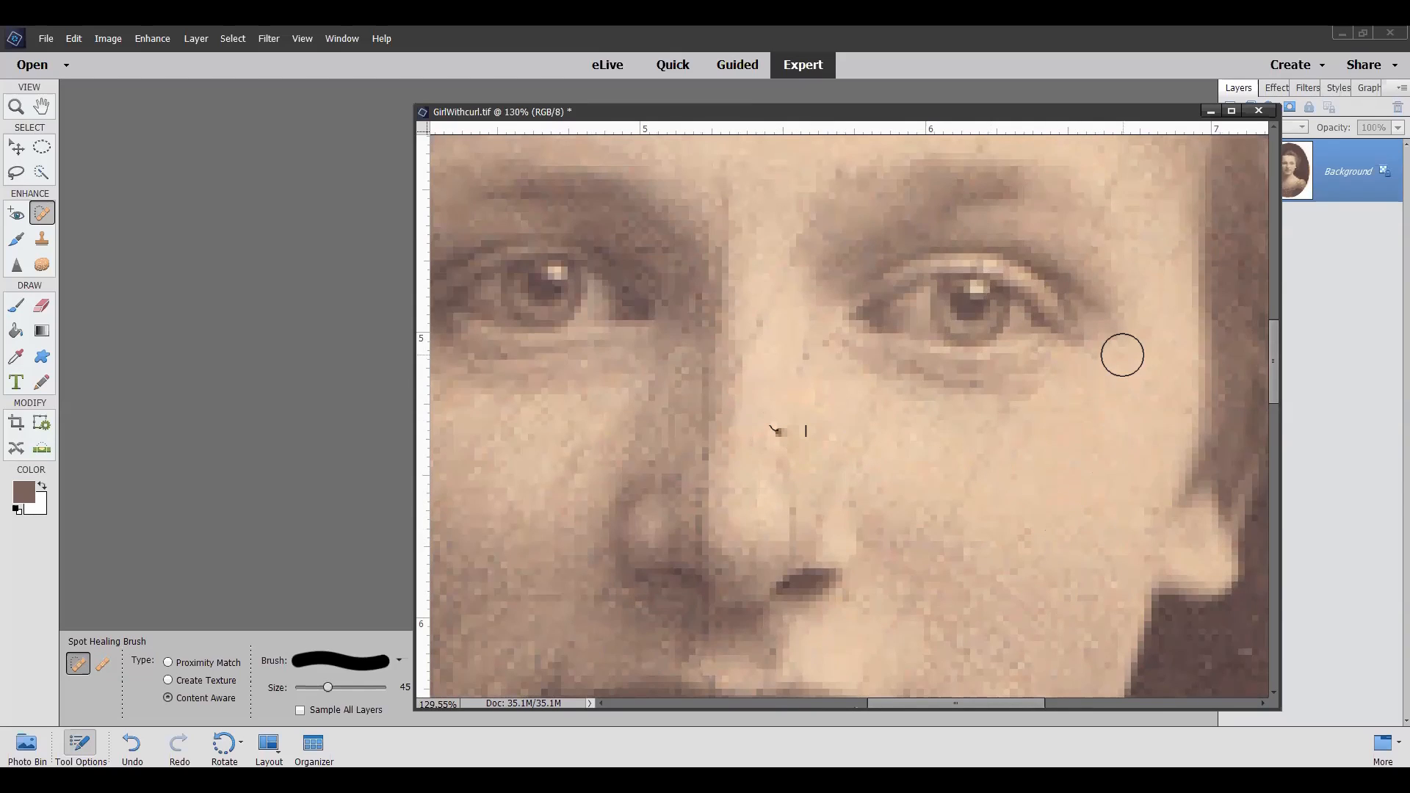
Check the healed face against the whole portrait and apply Auto Levels to the image.
{"action": "scroll", "coordinate": [1088, 256], "scroll_direction": "down", "scroll_amount": 2}
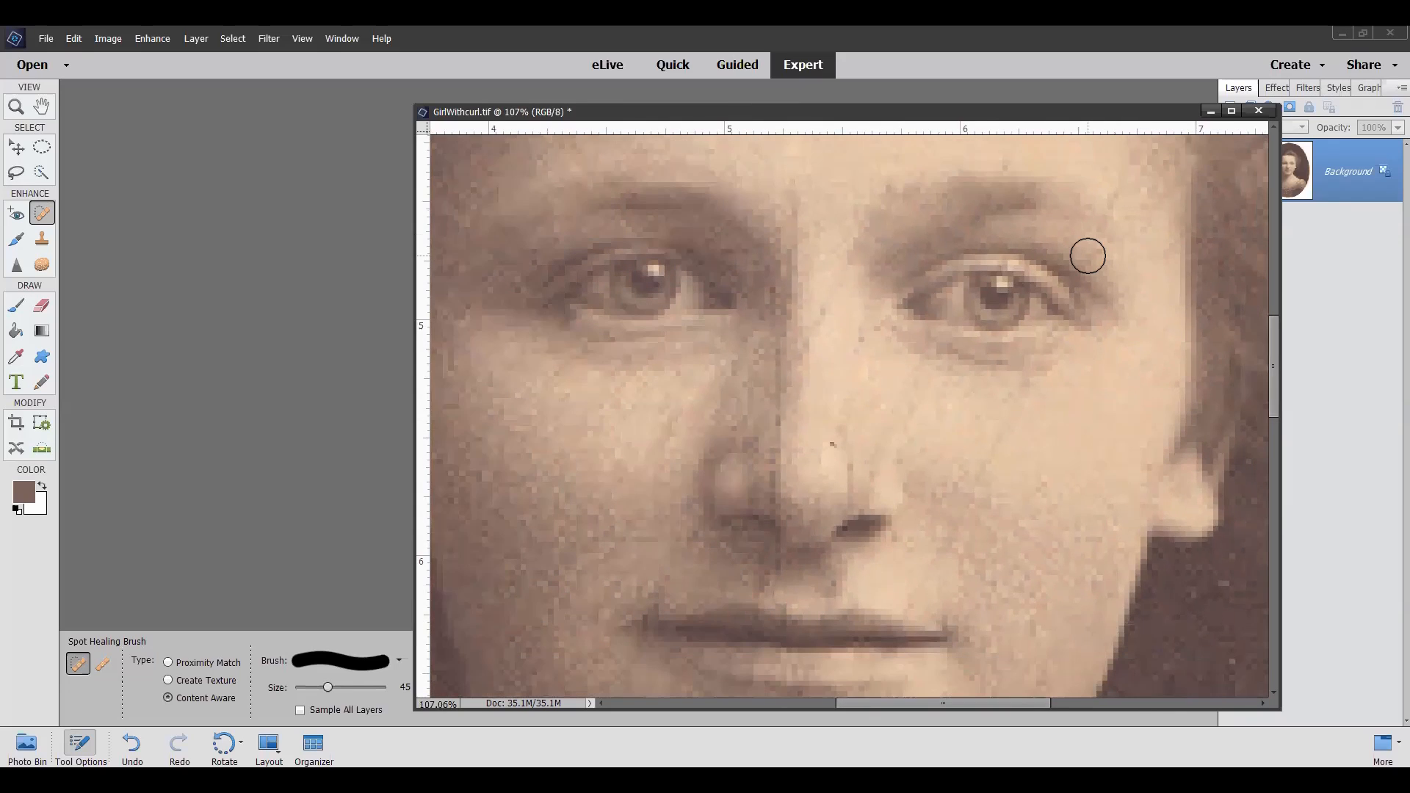
{"action": "scroll", "coordinate": [1088, 256], "scroll_direction": "down", "scroll_amount": 5}
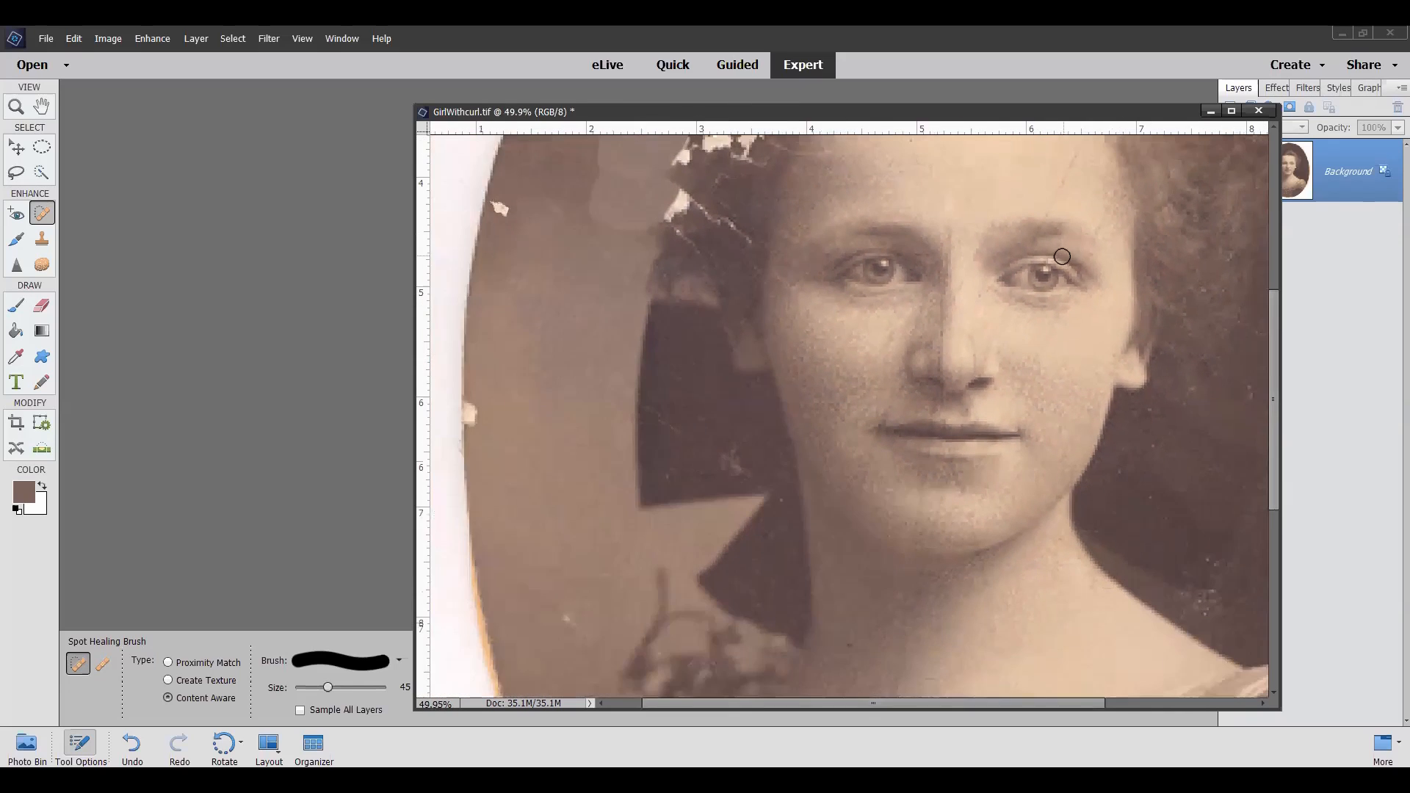
{"action": "scroll", "coordinate": [1101, 247], "scroll_direction": "down", "scroll_amount": 1}
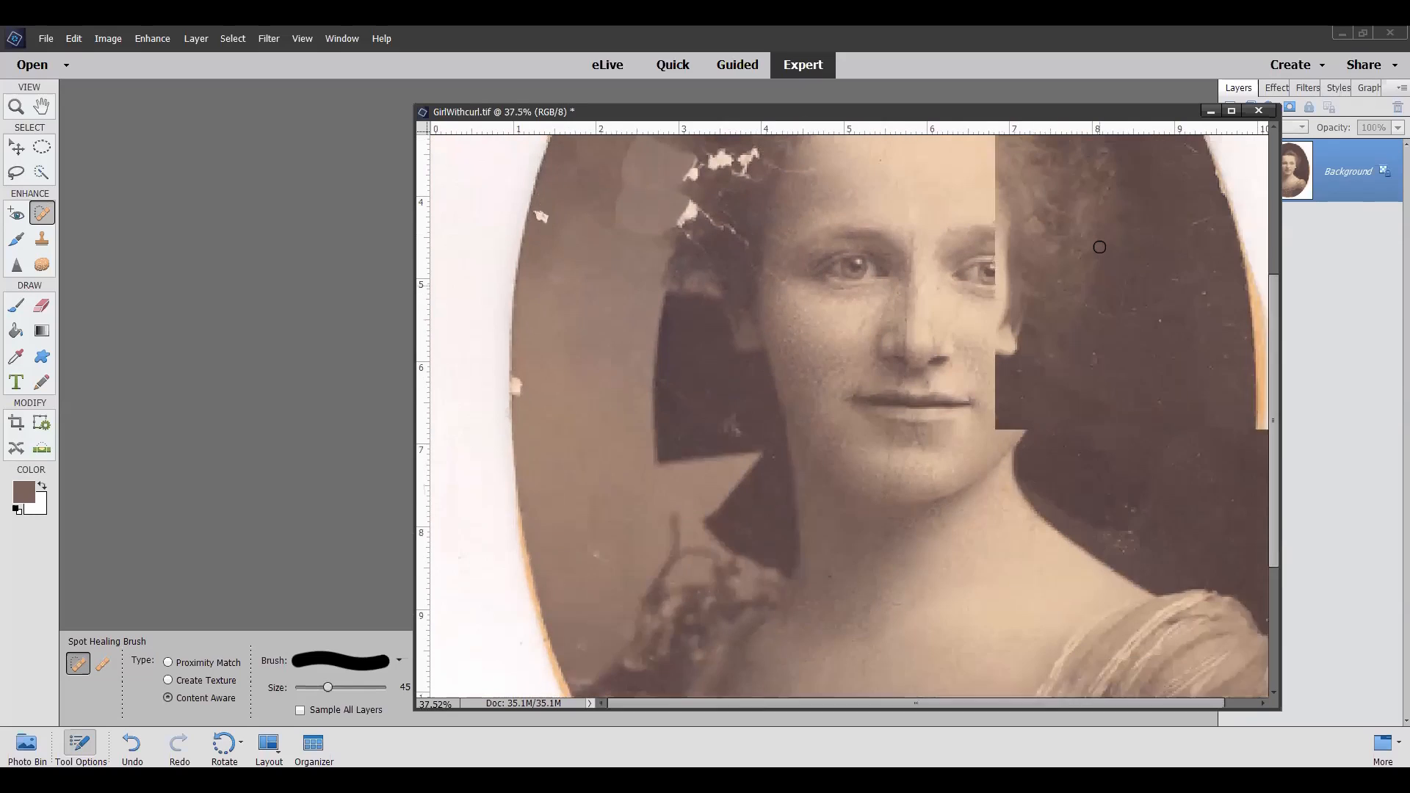
{"action": "scroll", "coordinate": [1100, 247], "scroll_direction": "down", "scroll_amount": 1}
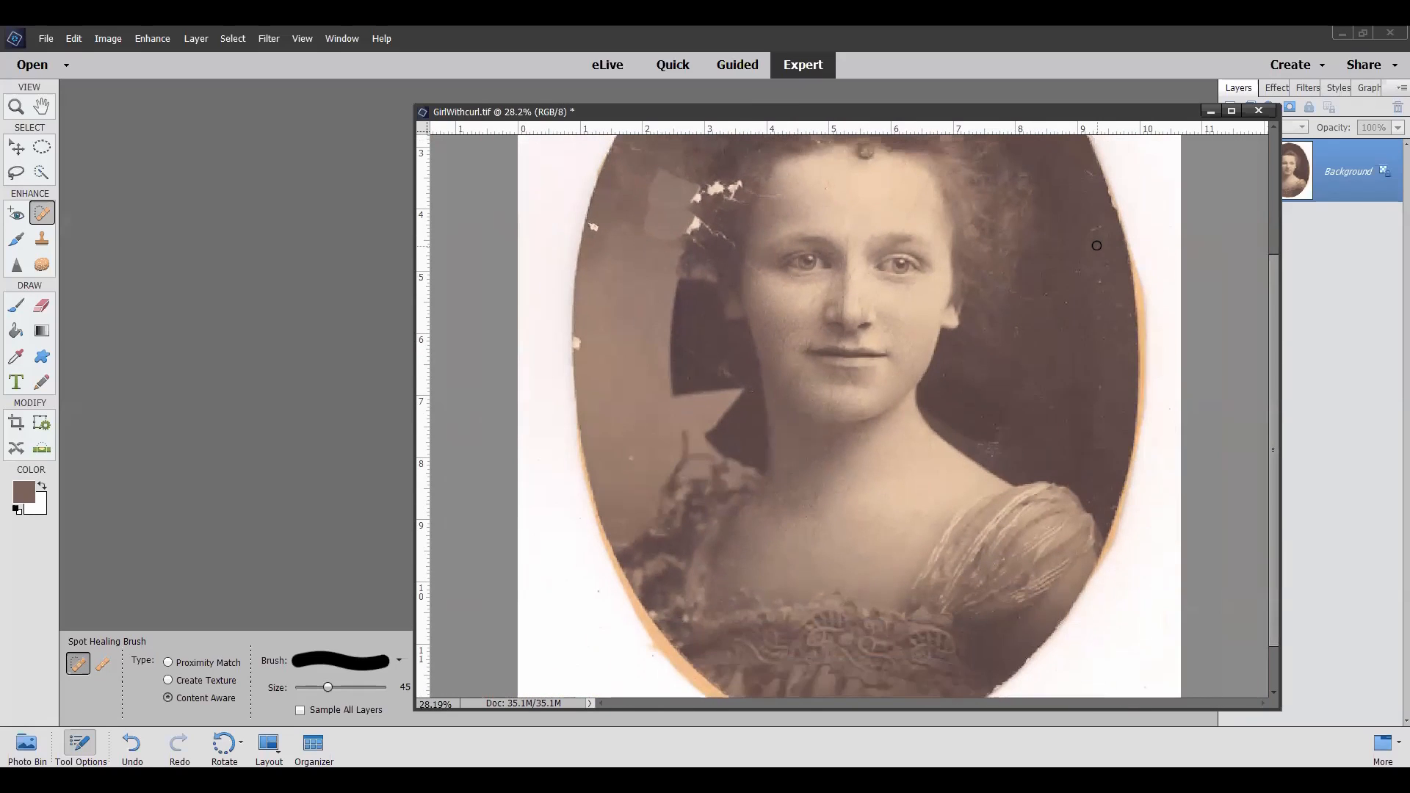
{"action": "scroll", "coordinate": [1096, 246], "scroll_direction": "down", "scroll_amount": 1}
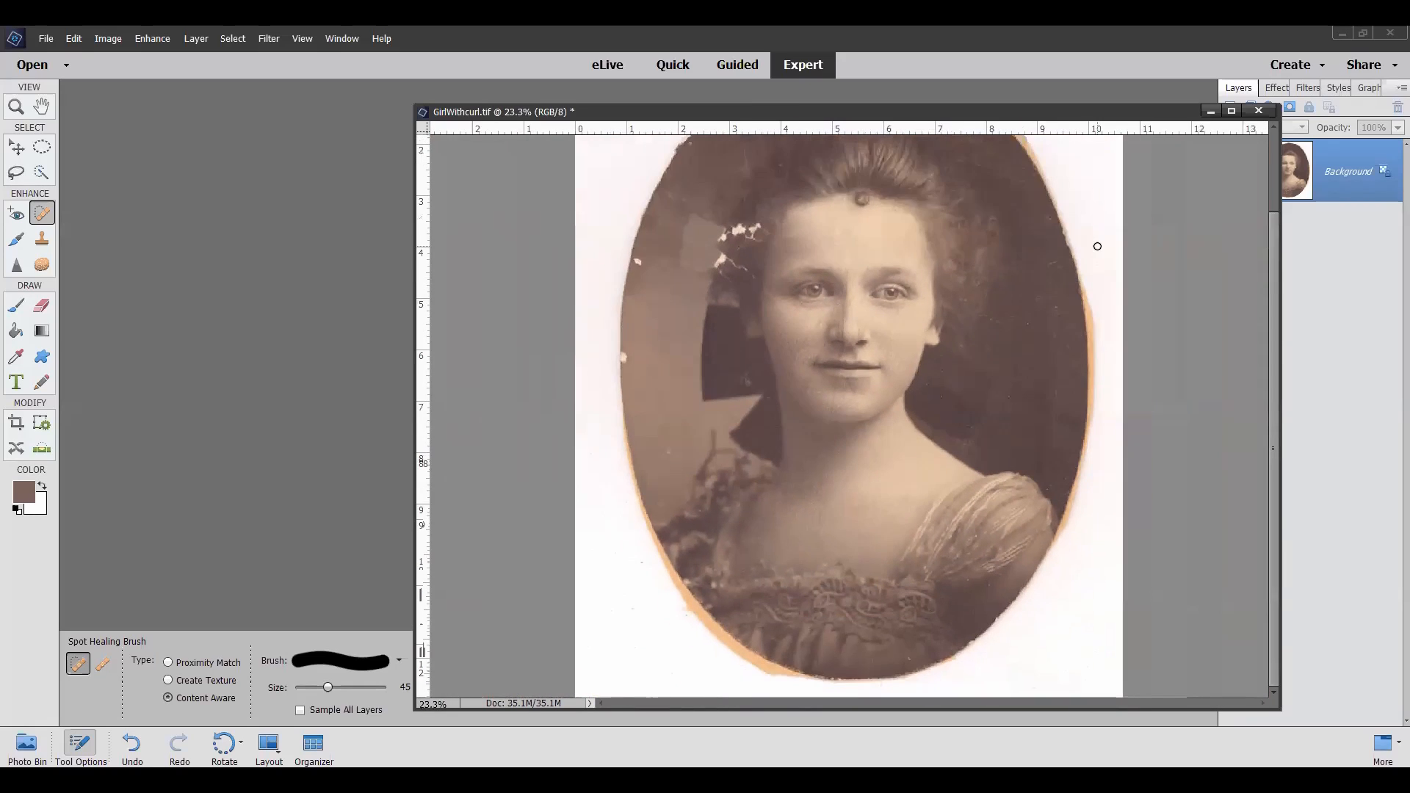
{"action": "scroll", "coordinate": [1096, 246], "scroll_direction": "down", "scroll_amount": 1}
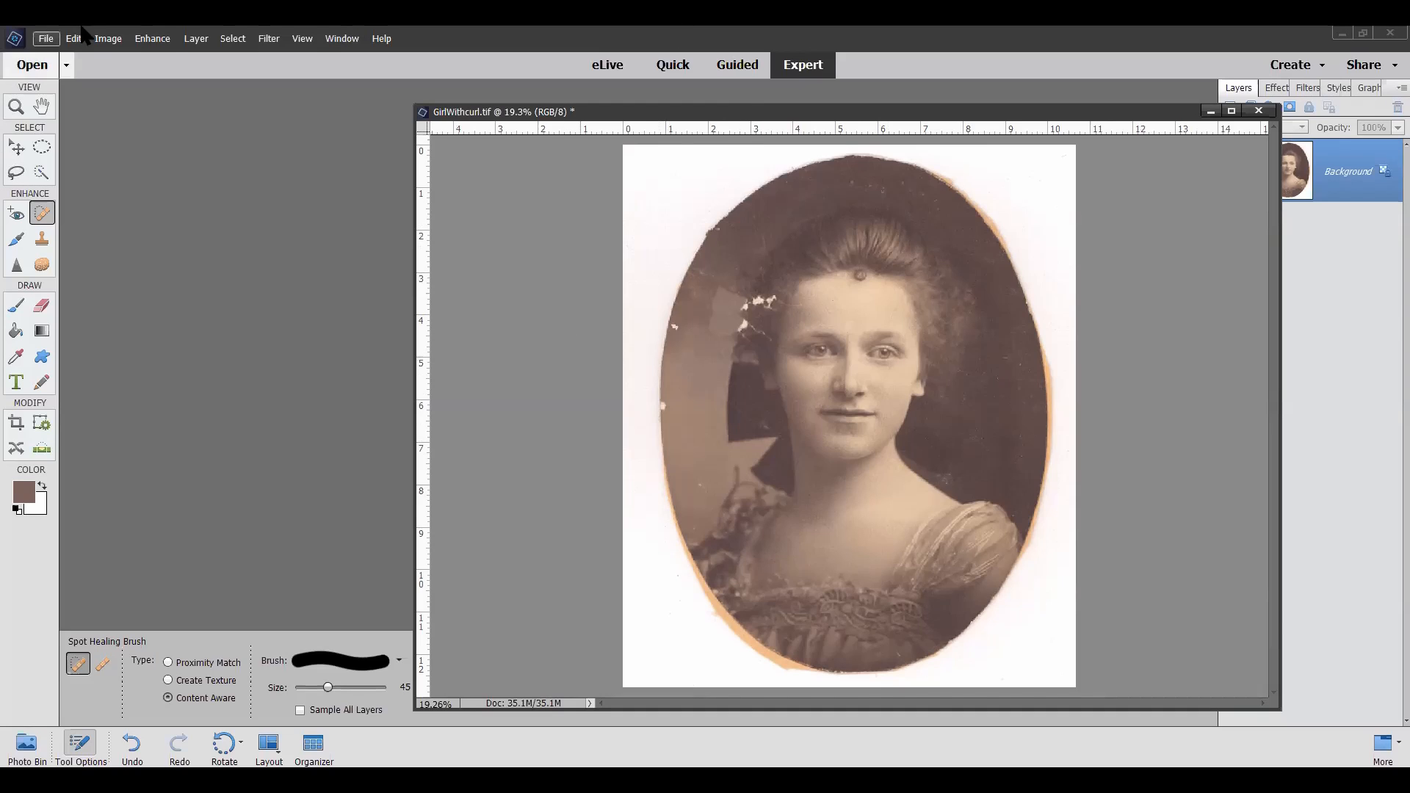
{"action": "left_click", "coordinate": [152, 41]}
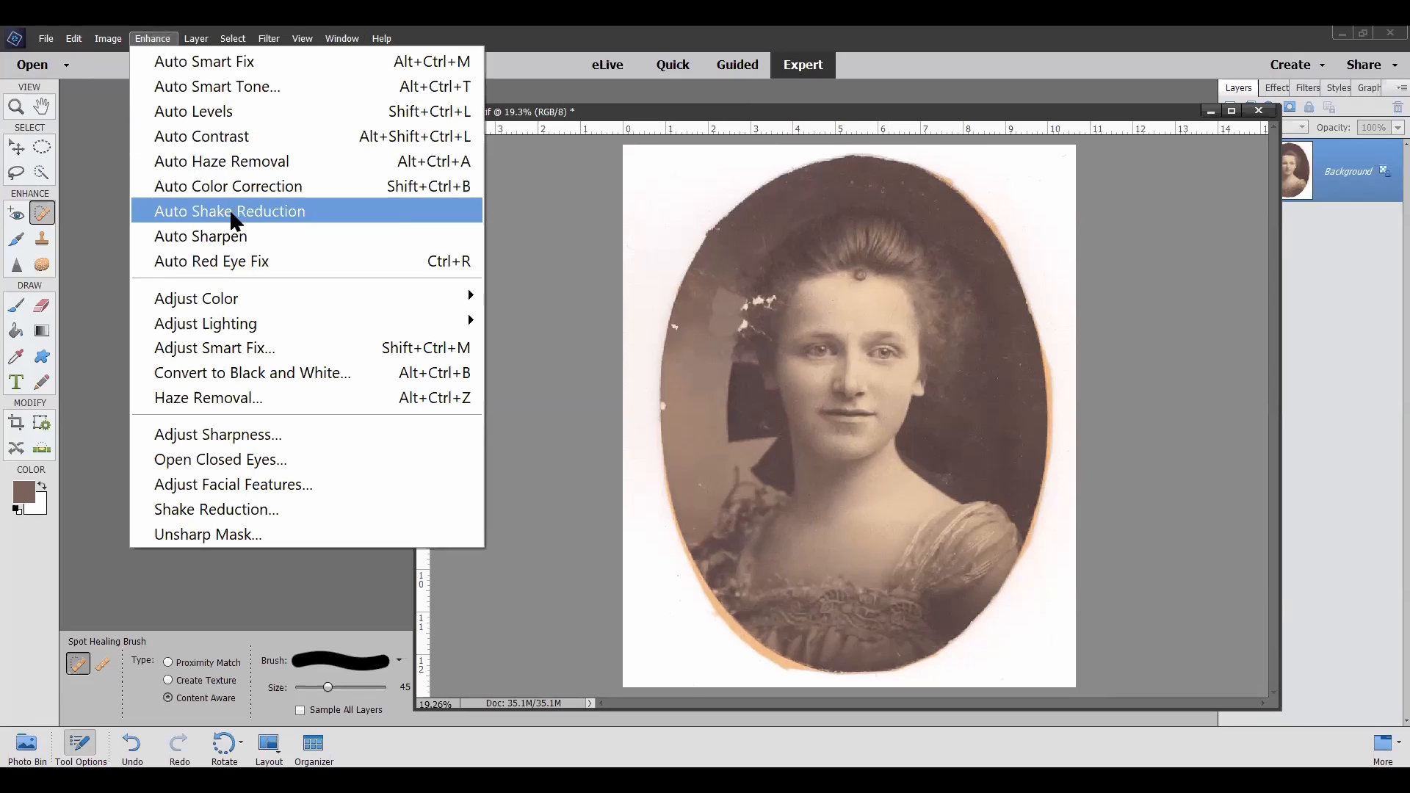
{"action": "left_click", "coordinate": [220, 111]}
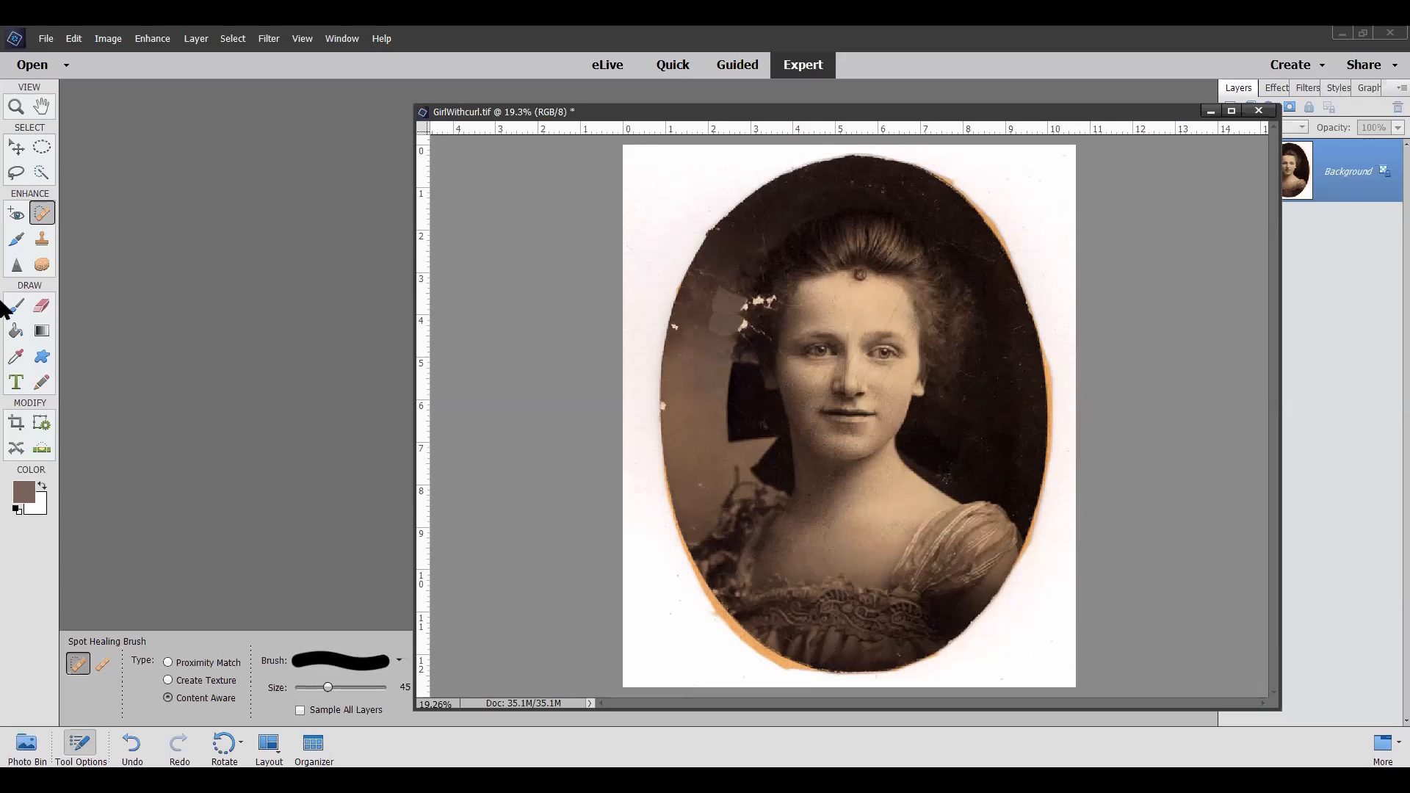
Draw an elliptical marquee selection around the oval portrait, just inside its damaged orange edge.
{"action": "left_click", "coordinate": [42, 149]}
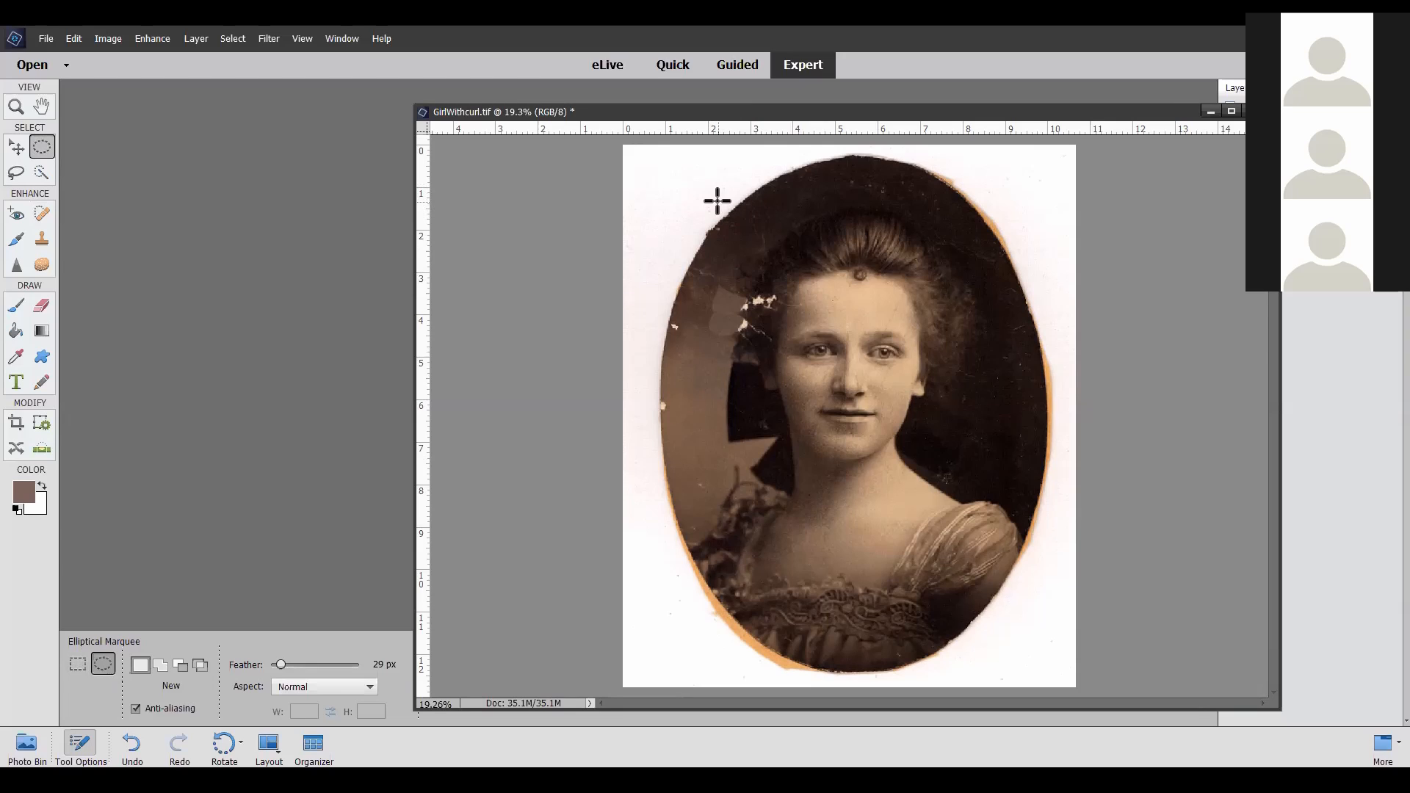
{"action": "left_click_drag", "start_coordinate": [709, 192], "coordinate": [1044, 665]}
{"action": "key", "text": "space"}
Feather the oval selection with a radius of 50 pixels.
{"action": "right_click", "coordinate": [960, 320]}
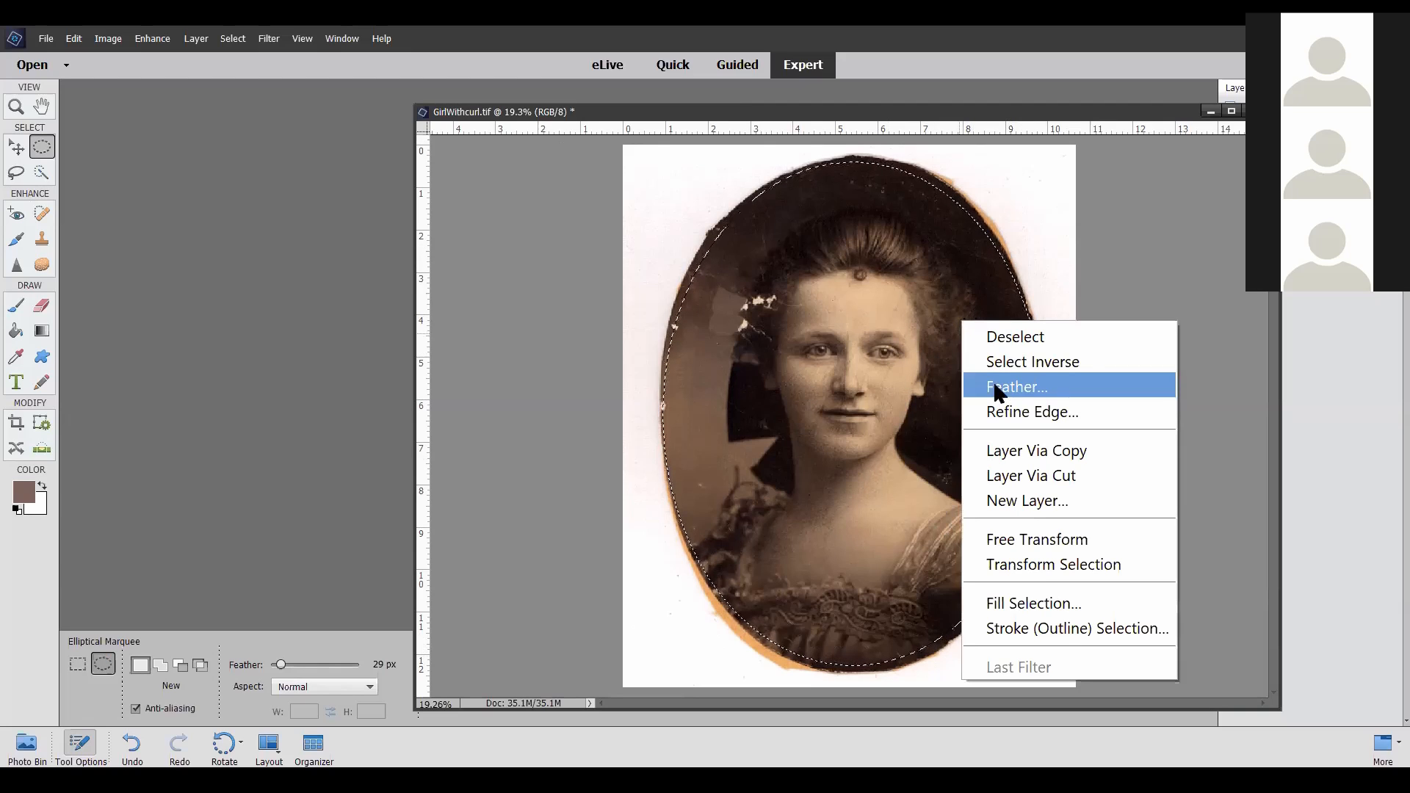
{"action": "left_click", "coordinate": [1016, 389]}
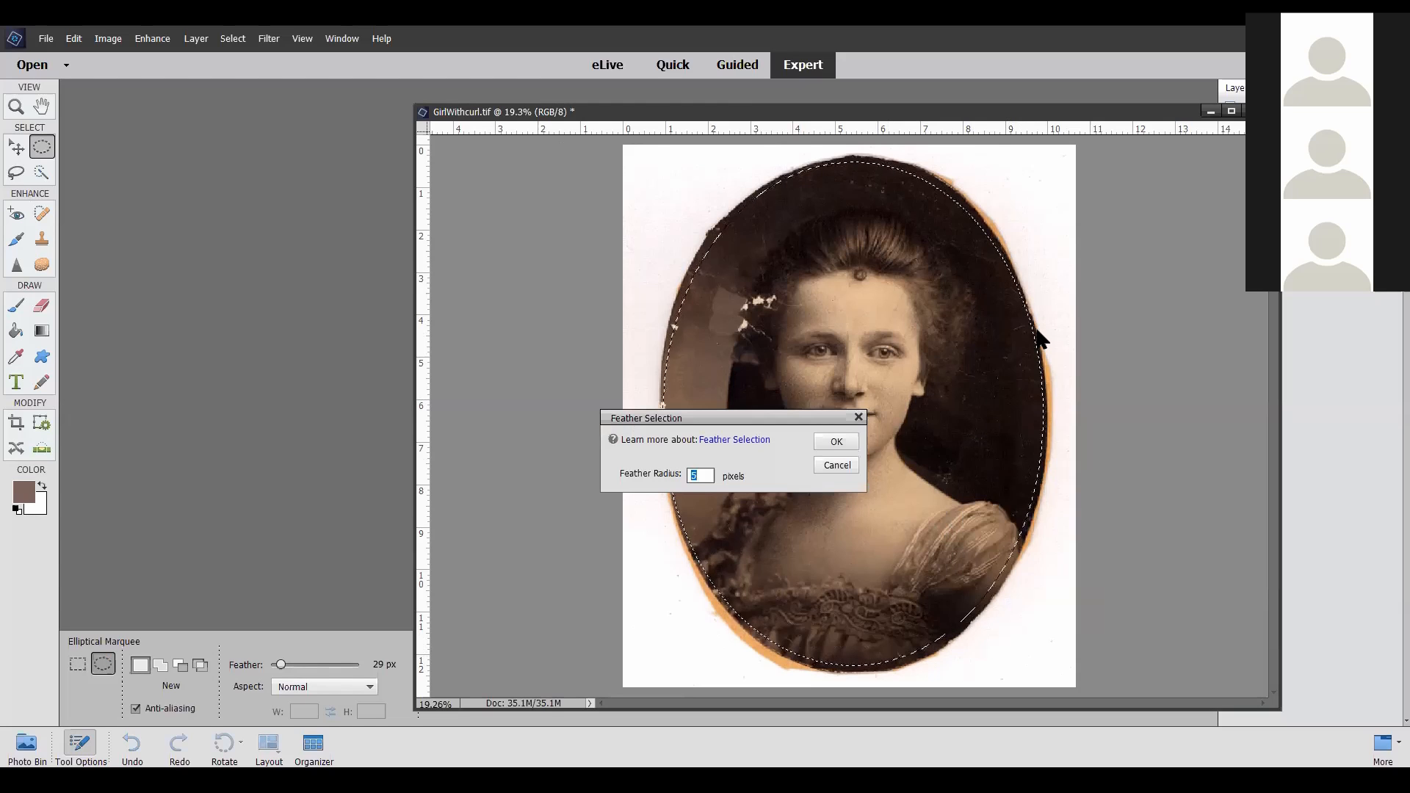
{"action": "type", "text": "50"}
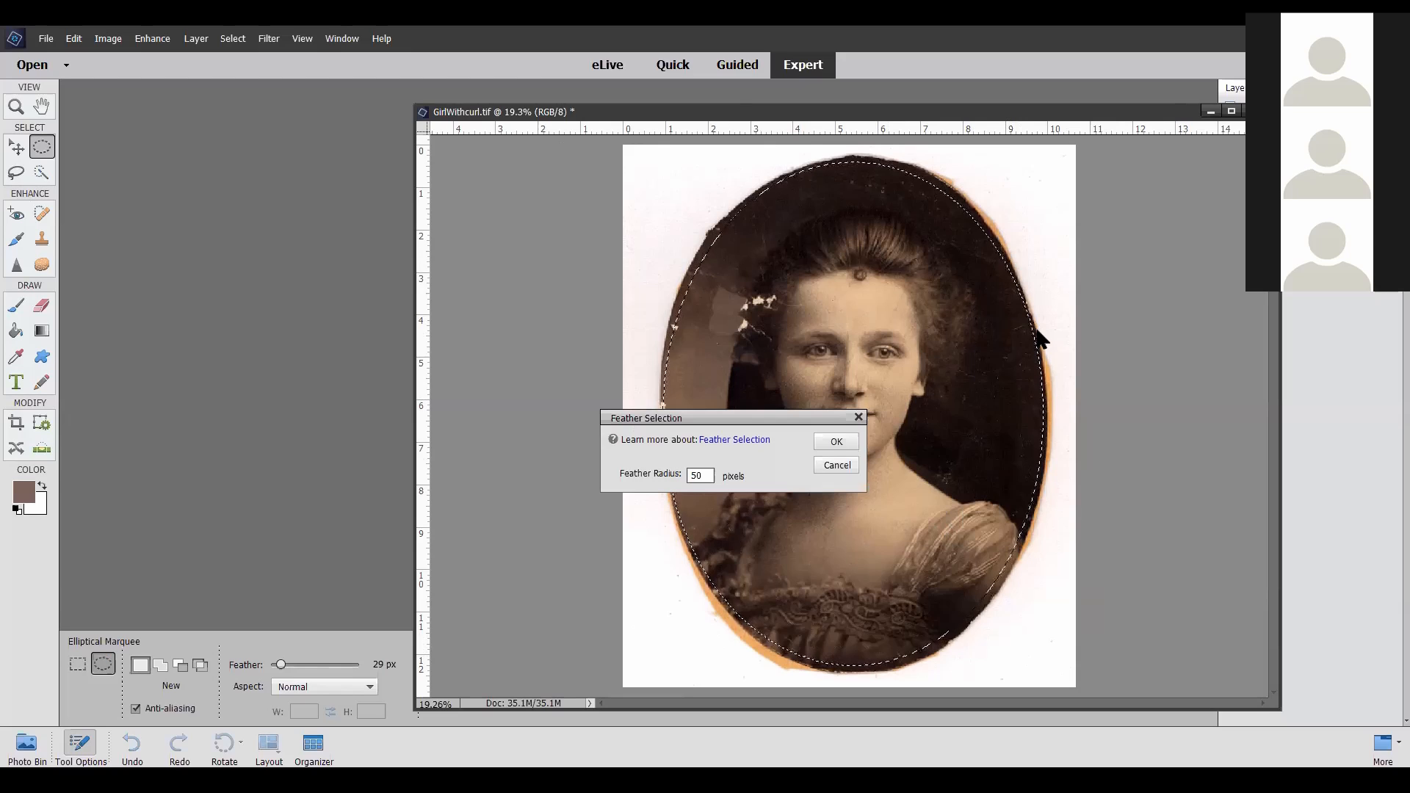
{"action": "left_click", "coordinate": [844, 441]}
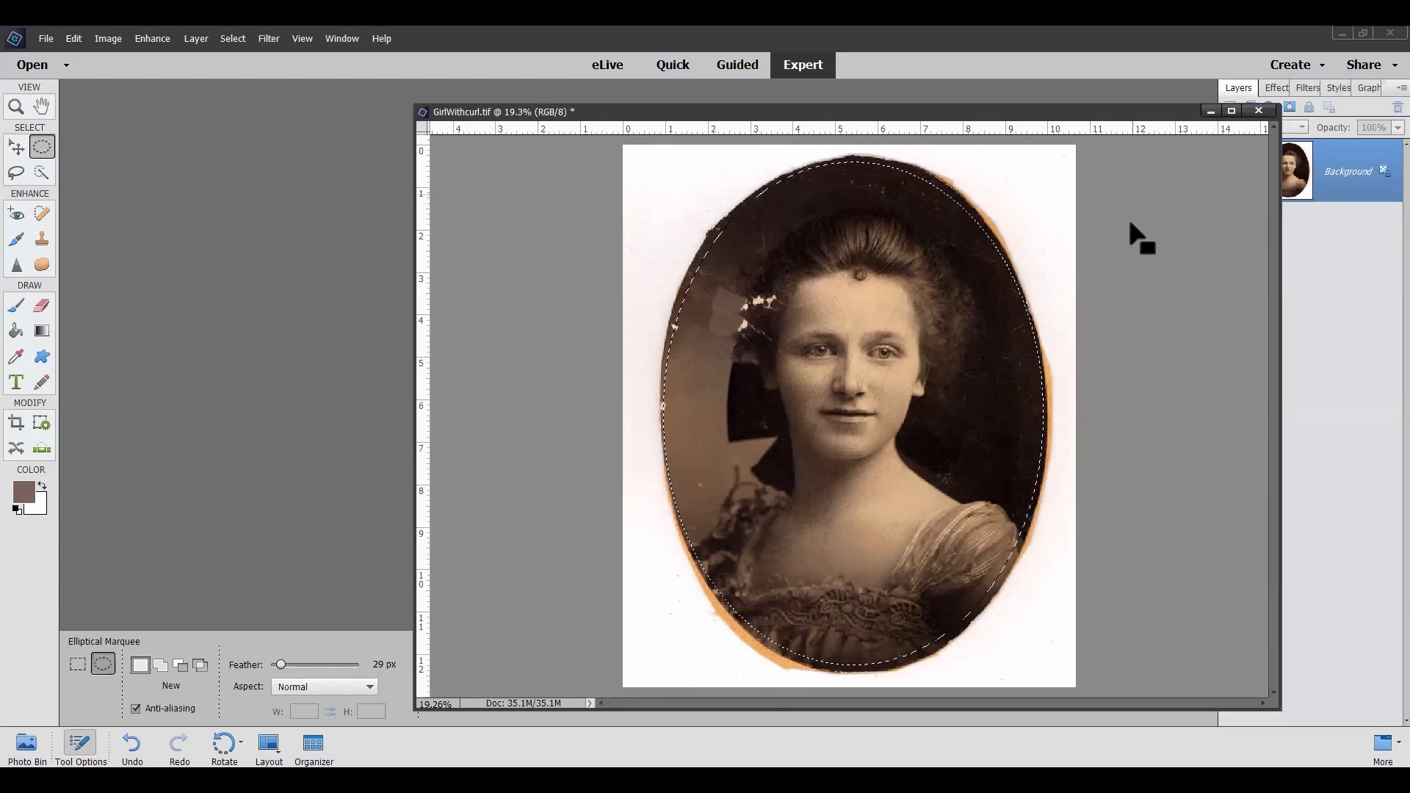
Invert the feathered oval selection, delete the damaged surroundings twice to leave a soft white border, and deselect.
{"action": "right_click", "coordinate": [978, 312]}
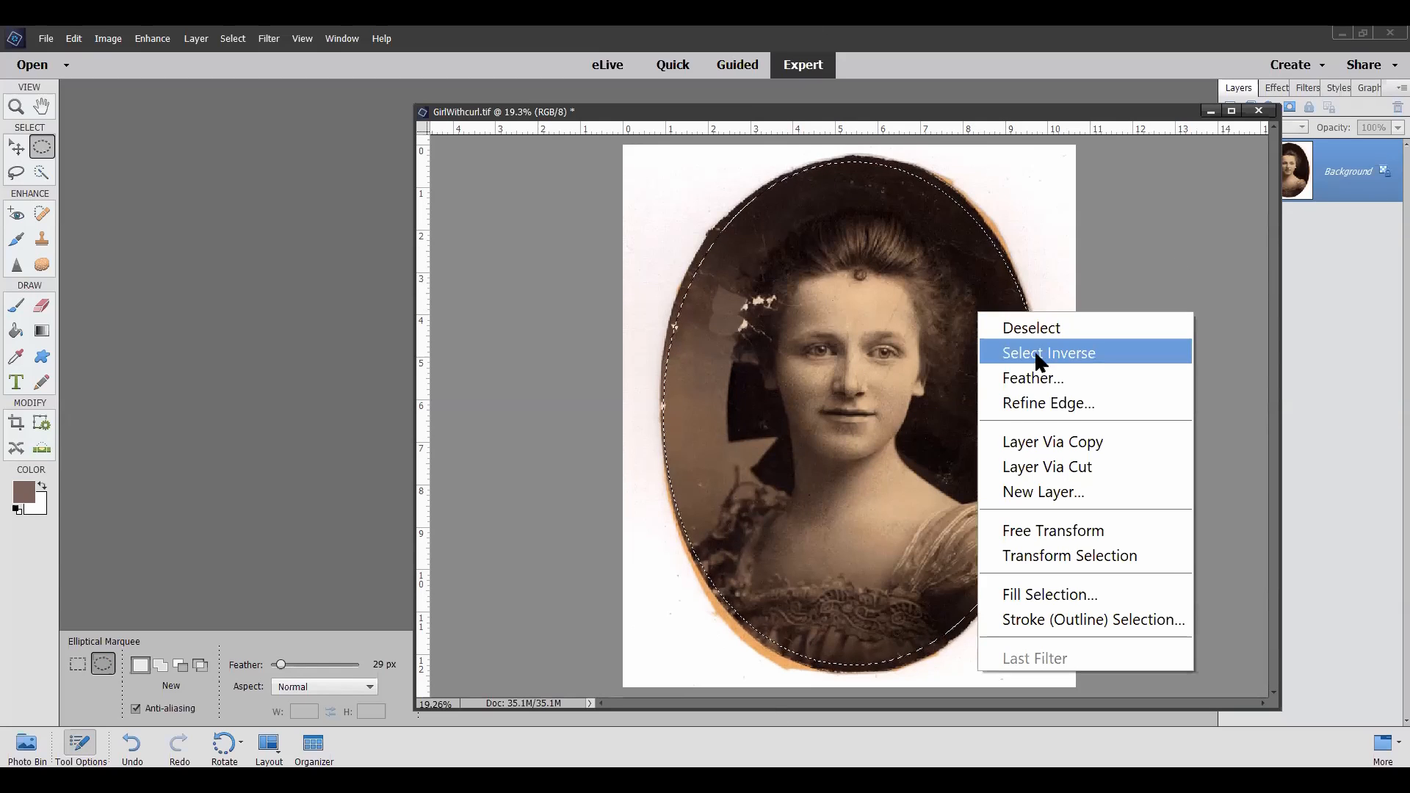
{"action": "left_click", "coordinate": [1056, 353]}
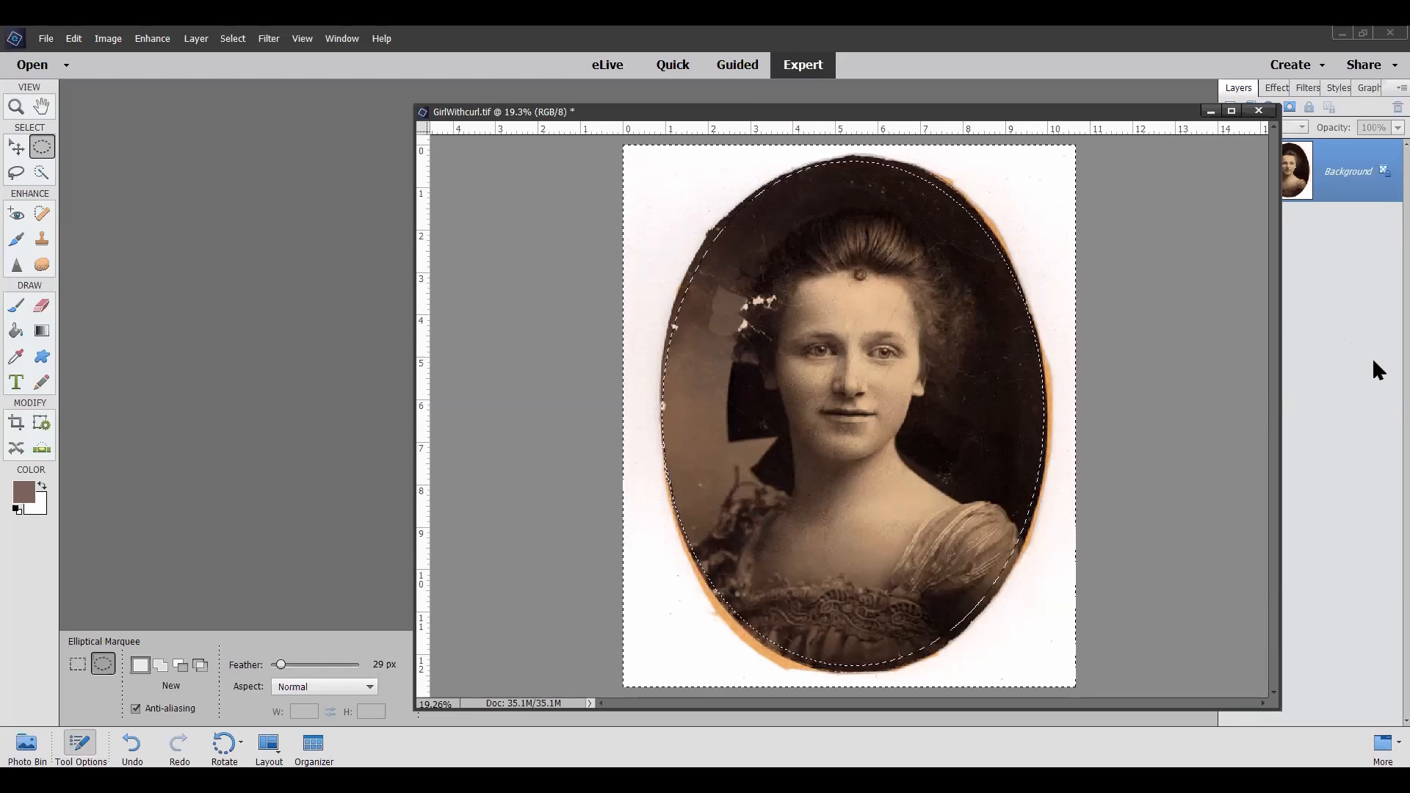
{"action": "key", "text": "Delete"}
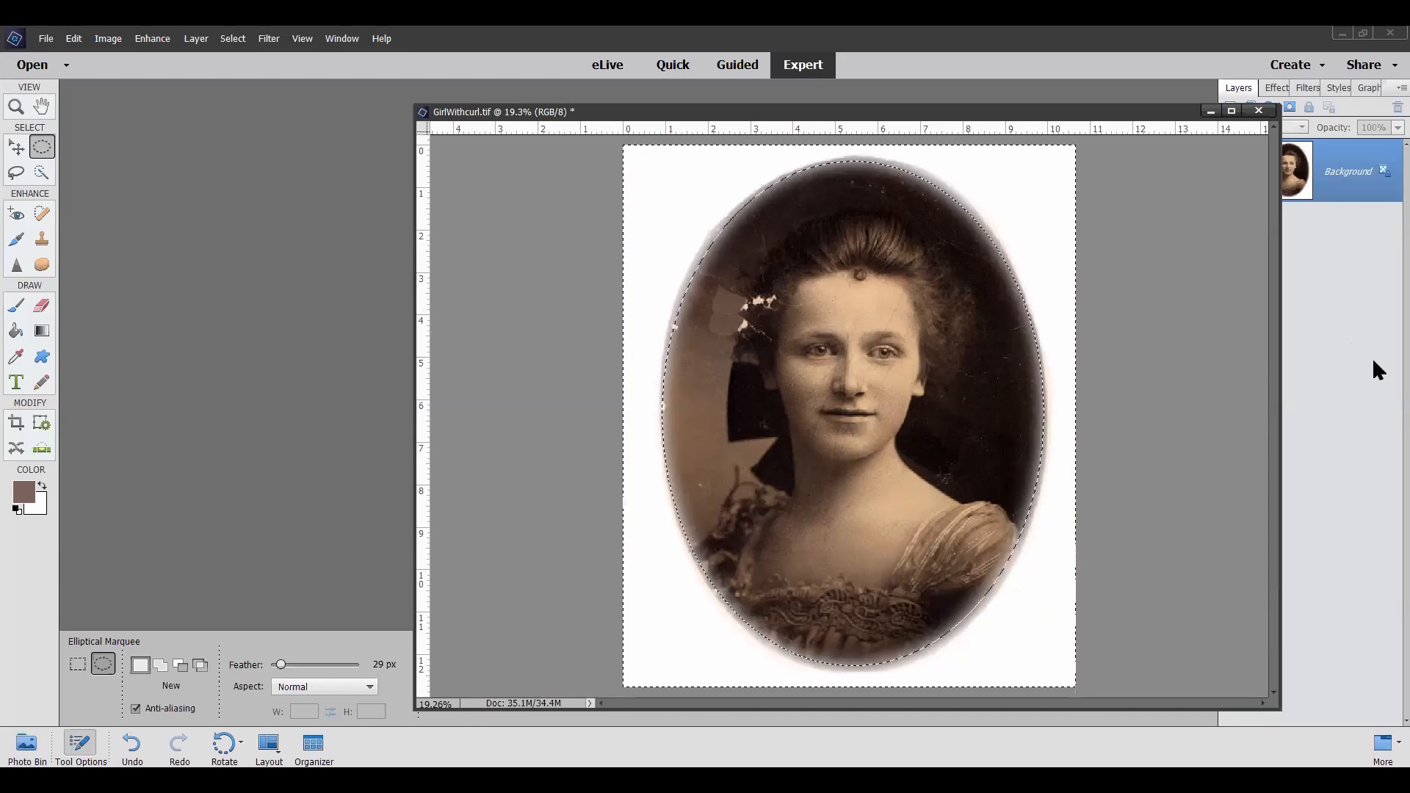
{"action": "key", "text": "Delete"}
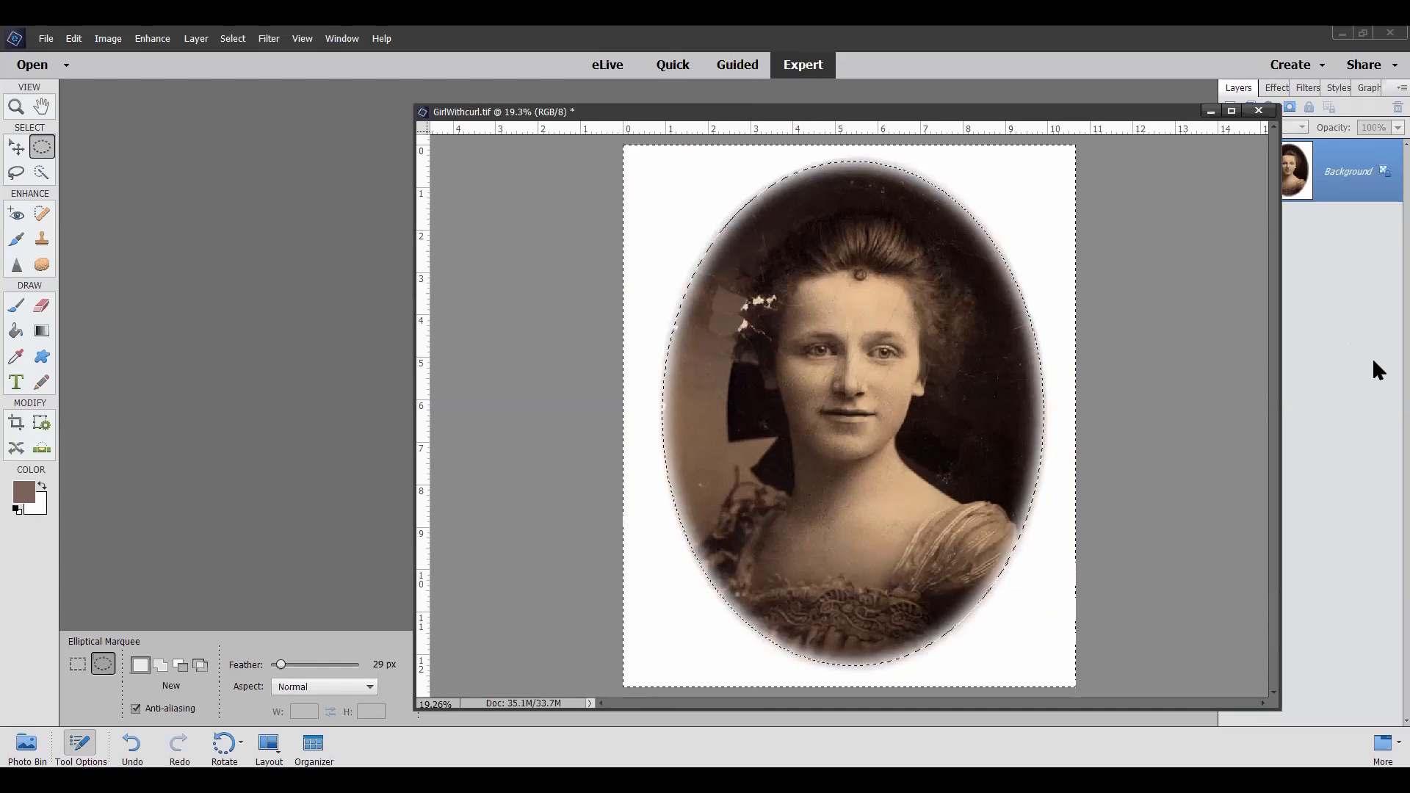
{"action": "key", "text": "ctrl+d"}
{"action": "scroll", "coordinate": [796, 241], "scroll_direction": "down", "scroll_amount": 1}
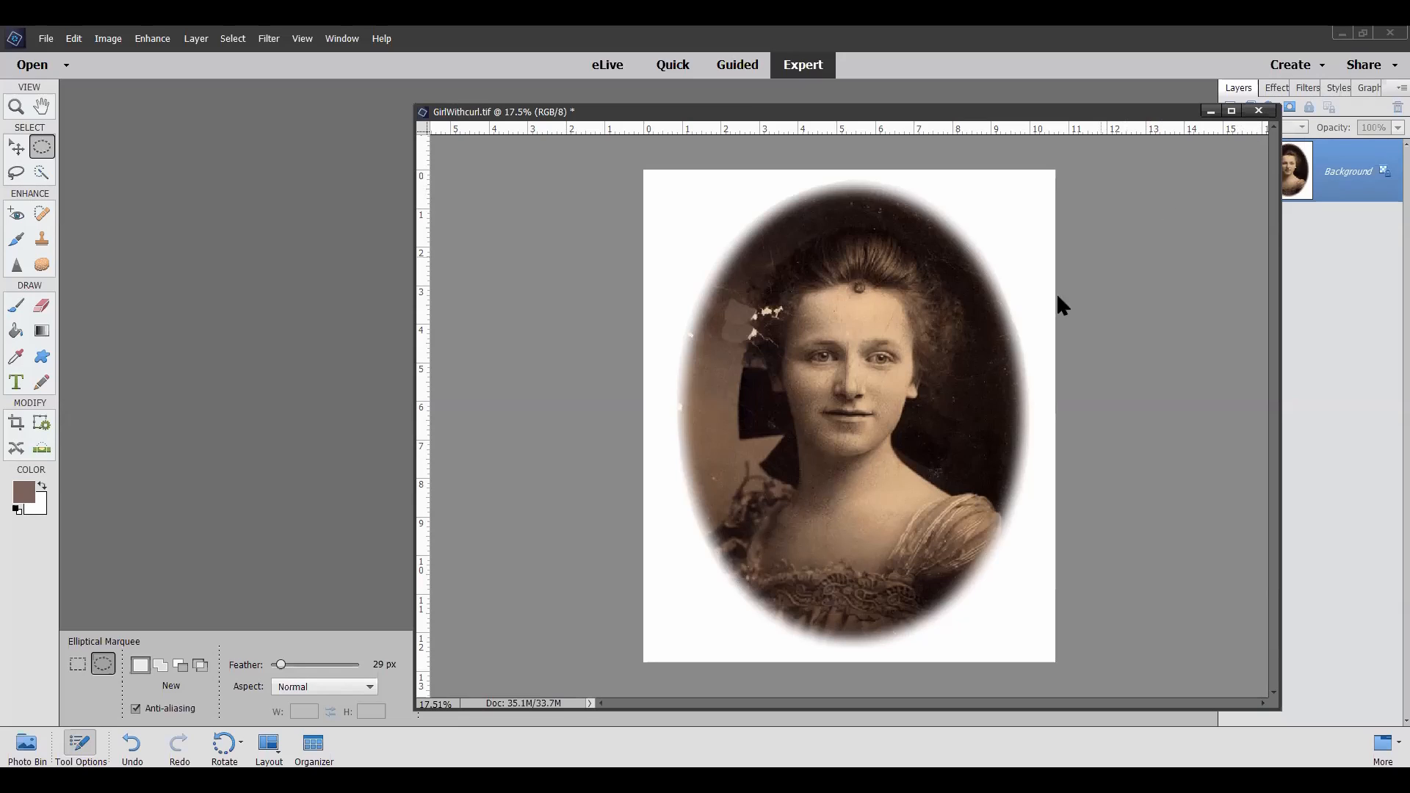
Cover the white torn spots beside the girl's hair using Content-Aware Move in Move mode, and apply the transformation.
{"action": "scroll", "coordinate": [766, 296], "scroll_direction": "up", "scroll_amount": 1}
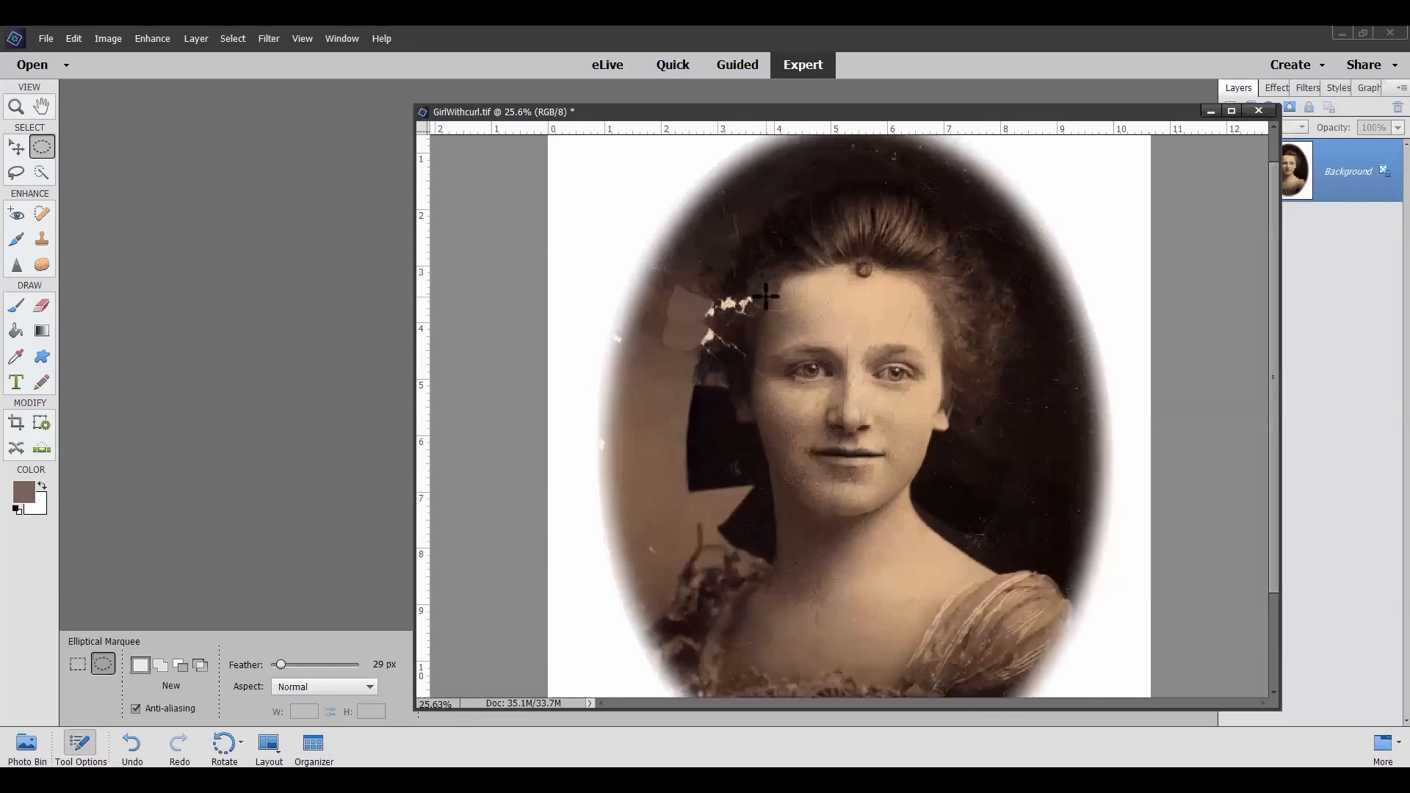
{"action": "scroll", "coordinate": [749, 265], "scroll_direction": "up", "scroll_amount": 3}
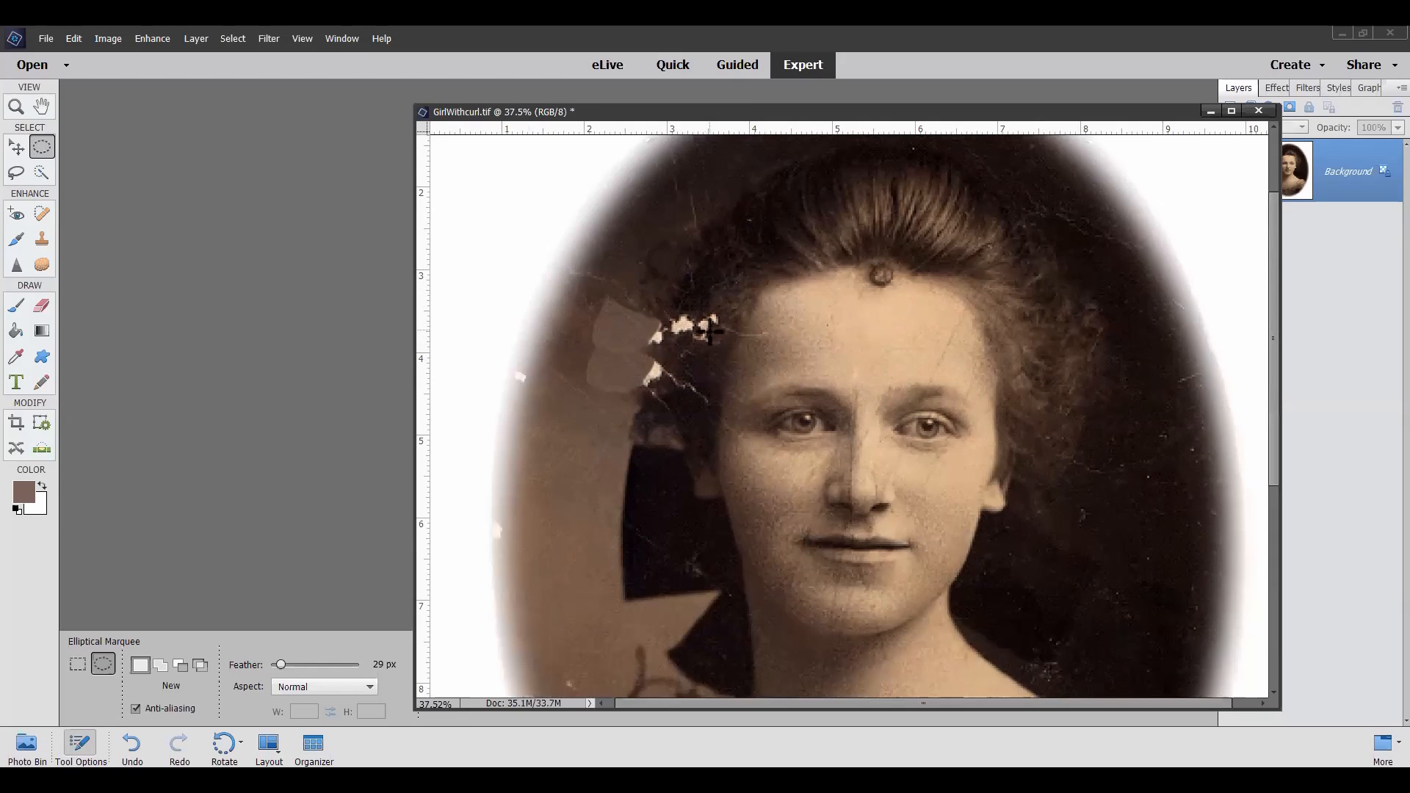
{"action": "key", "text": "ctrl+0"}
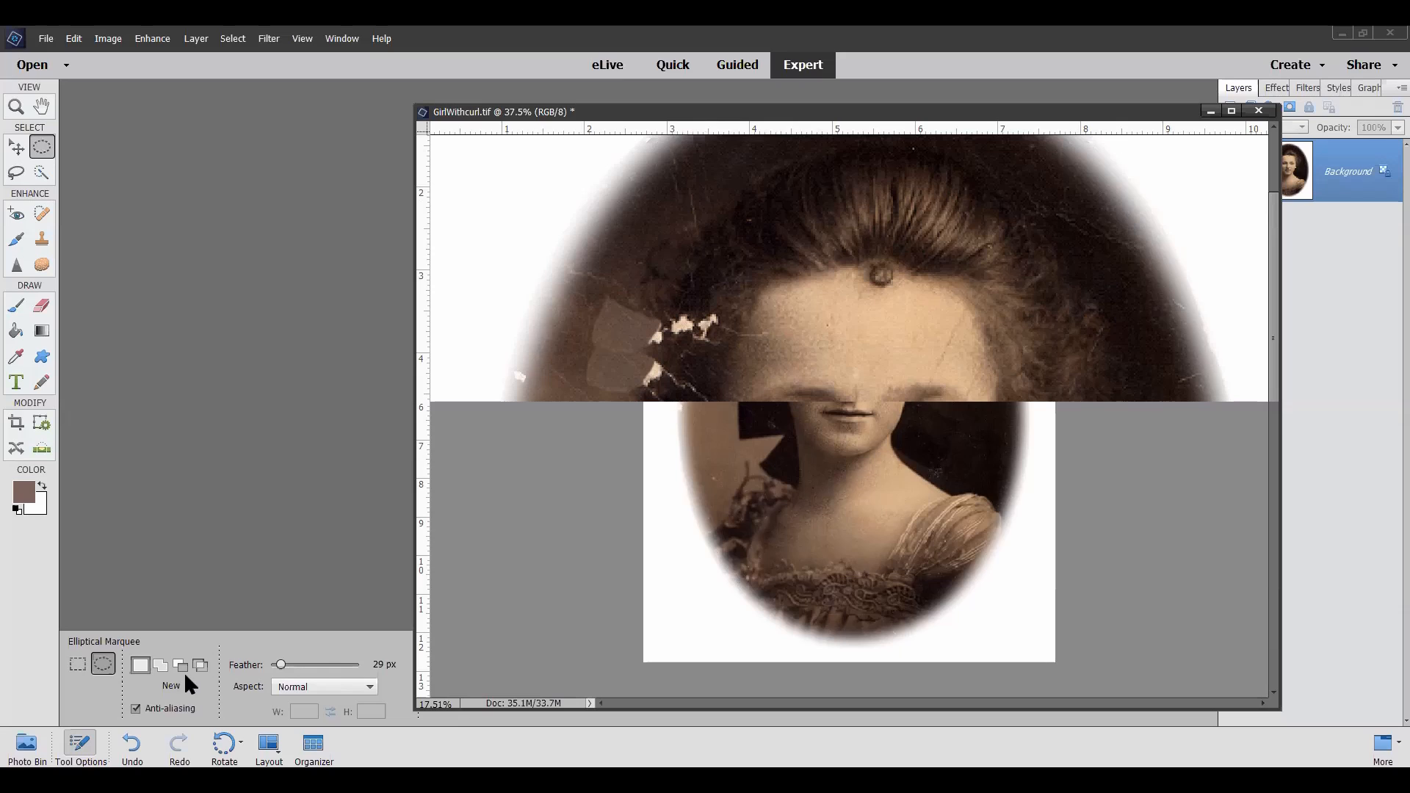
{"action": "left_click", "coordinate": [43, 215]}
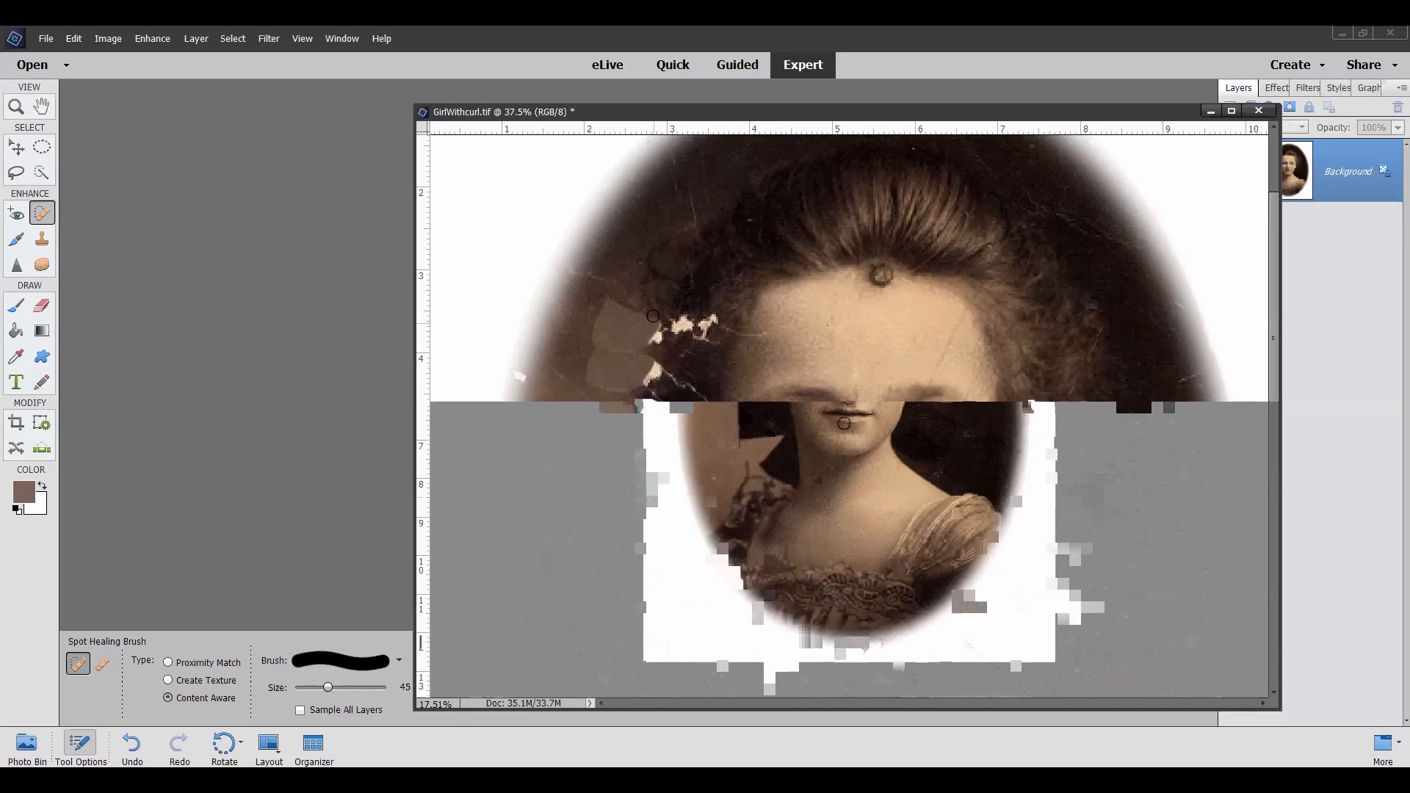
{"action": "left_click", "coordinate": [645, 410]}
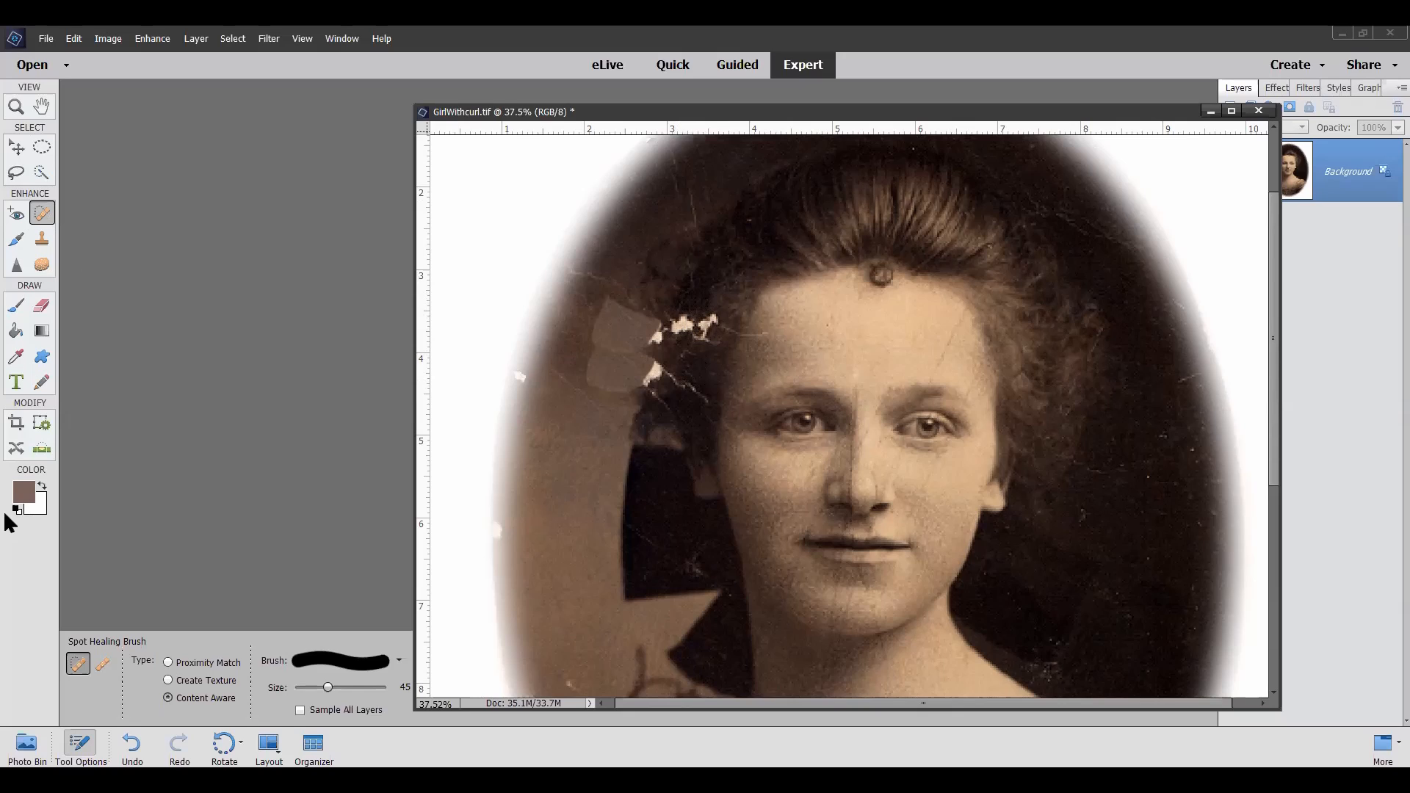
{"action": "left_click", "coordinate": [17, 448]}
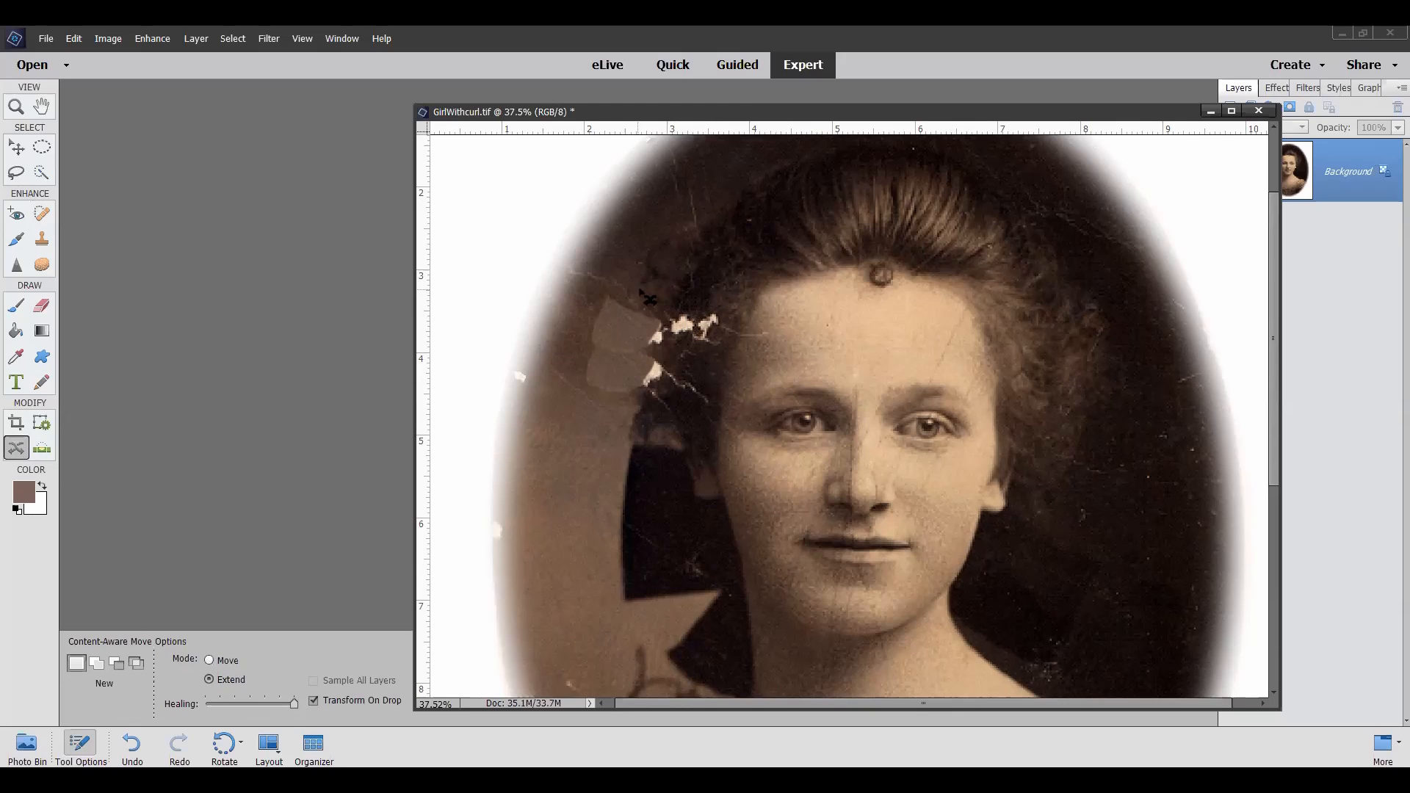
{"action": "mouse_move", "coordinate": [690, 304]}
{"action": "left_mouse_down"}
{"action": "mouse_move", "coordinate": [678, 327]}
{"action": "mouse_move", "coordinate": [743, 313]}
{"action": "mouse_move", "coordinate": [686, 343]}
{"action": "mouse_move", "coordinate": [675, 316]}
{"action": "left_mouse_up"}
{"action": "left_click", "coordinate": [209, 660]}
{"action": "mouse_move", "coordinate": [689, 312]}
{"action": "left_mouse_down"}
{"action": "mouse_move", "coordinate": [668, 342]}
{"action": "mouse_move", "coordinate": [701, 348]}
{"action": "mouse_move", "coordinate": [726, 327]}
{"action": "mouse_move", "coordinate": [703, 300]}
{"action": "left_mouse_up"}
{"action": "left_click_drag", "start_coordinate": [691, 342], "coordinate": [662, 360]}
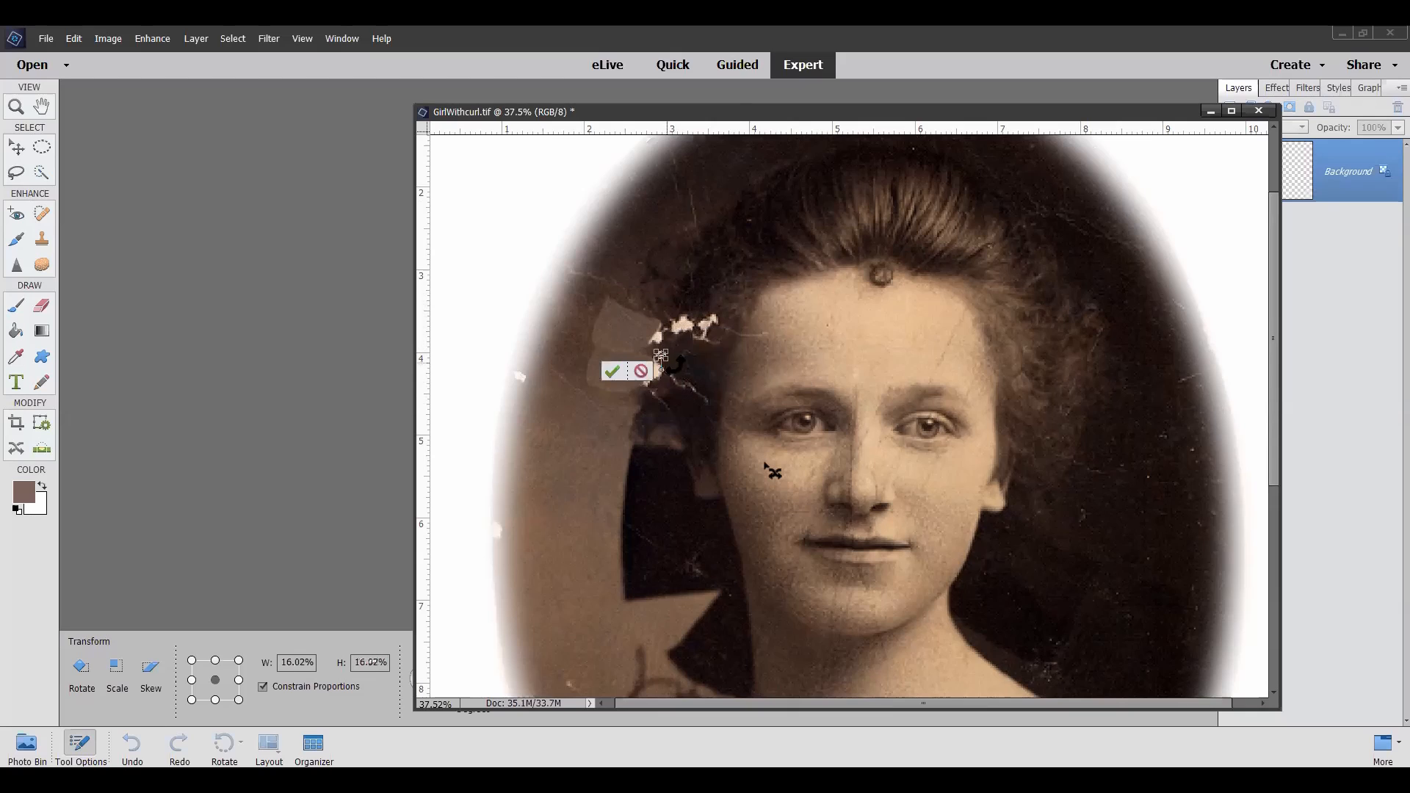
{"action": "left_click", "coordinate": [614, 373]}
Heal the leftover marks in the dark background beside the hair with the Spot Healing Brush in Content Aware mode.
{"action": "key", "text": "j"}
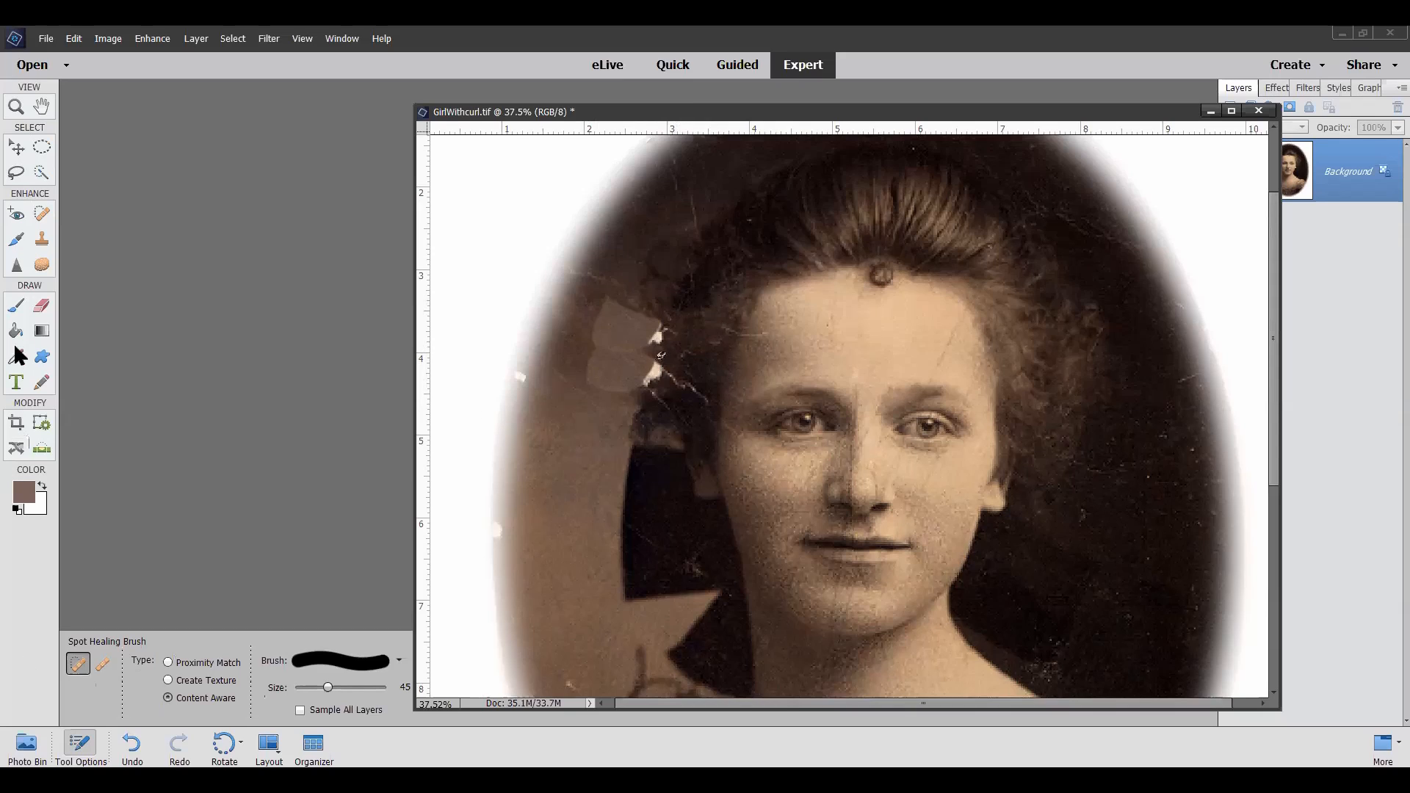
{"action": "left_click", "coordinate": [39, 213]}
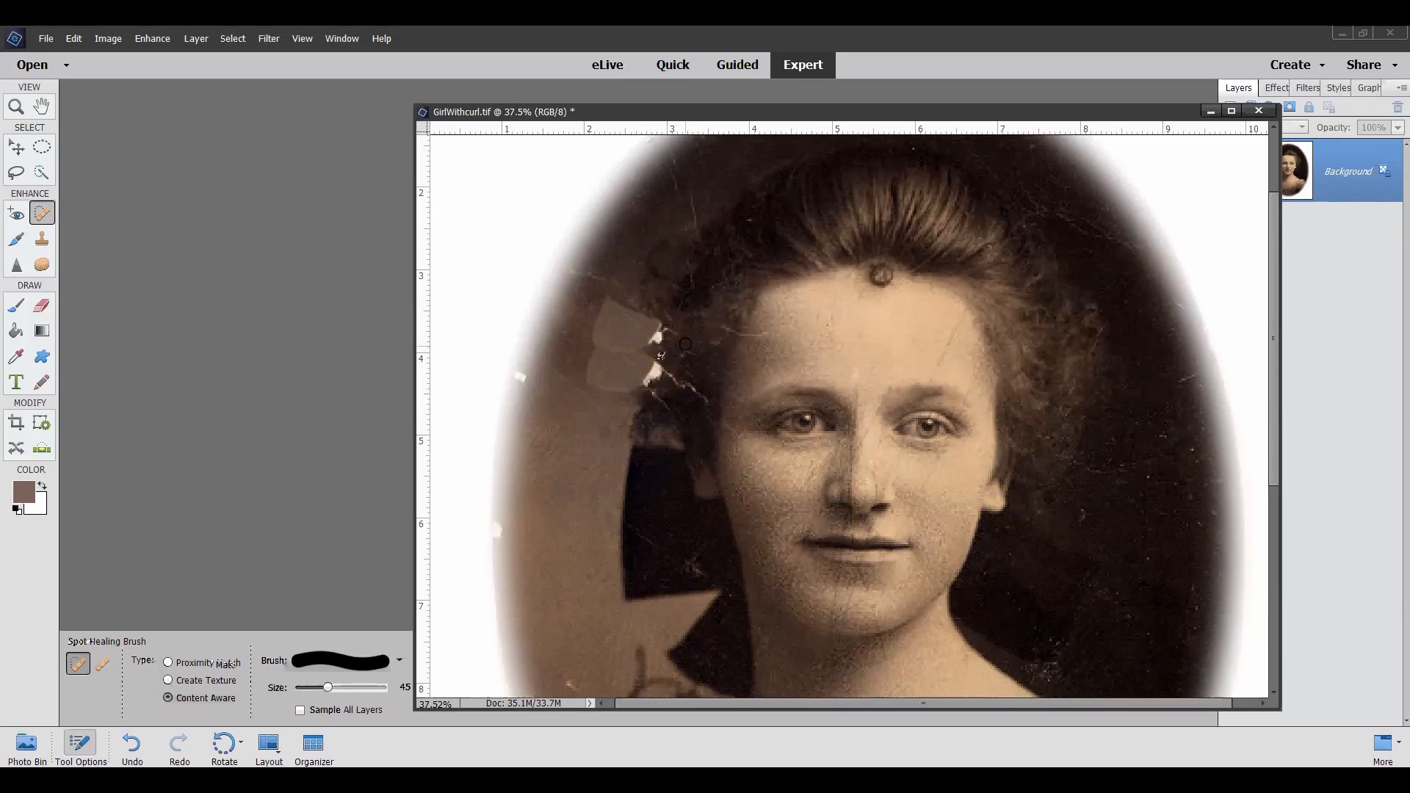
{"action": "left_click", "coordinate": [742, 409]}
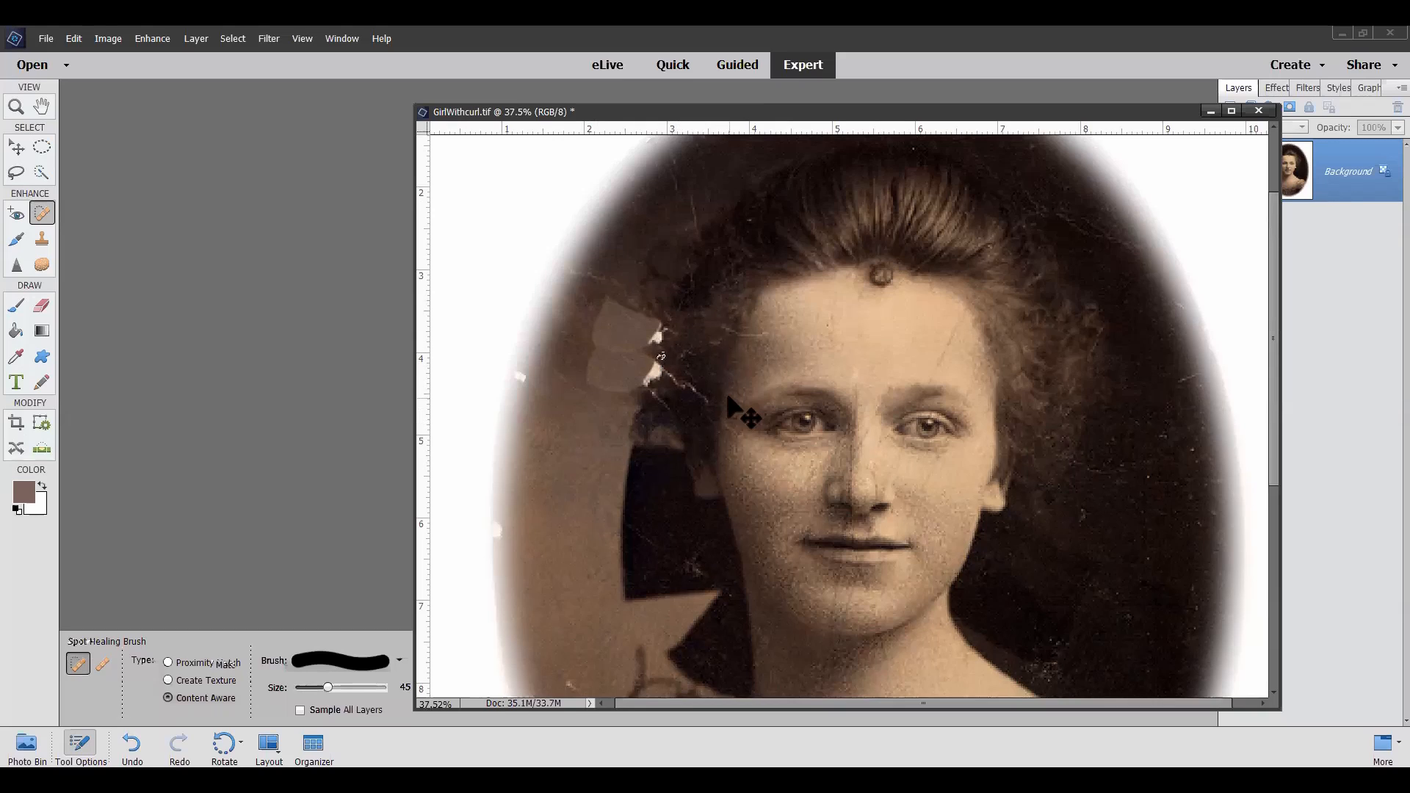
{"action": "left_click", "coordinate": [699, 348]}
{"action": "left_click", "coordinate": [692, 316]}
{"action": "left_click_drag", "start_coordinate": [684, 316], "coordinate": [681, 328]}
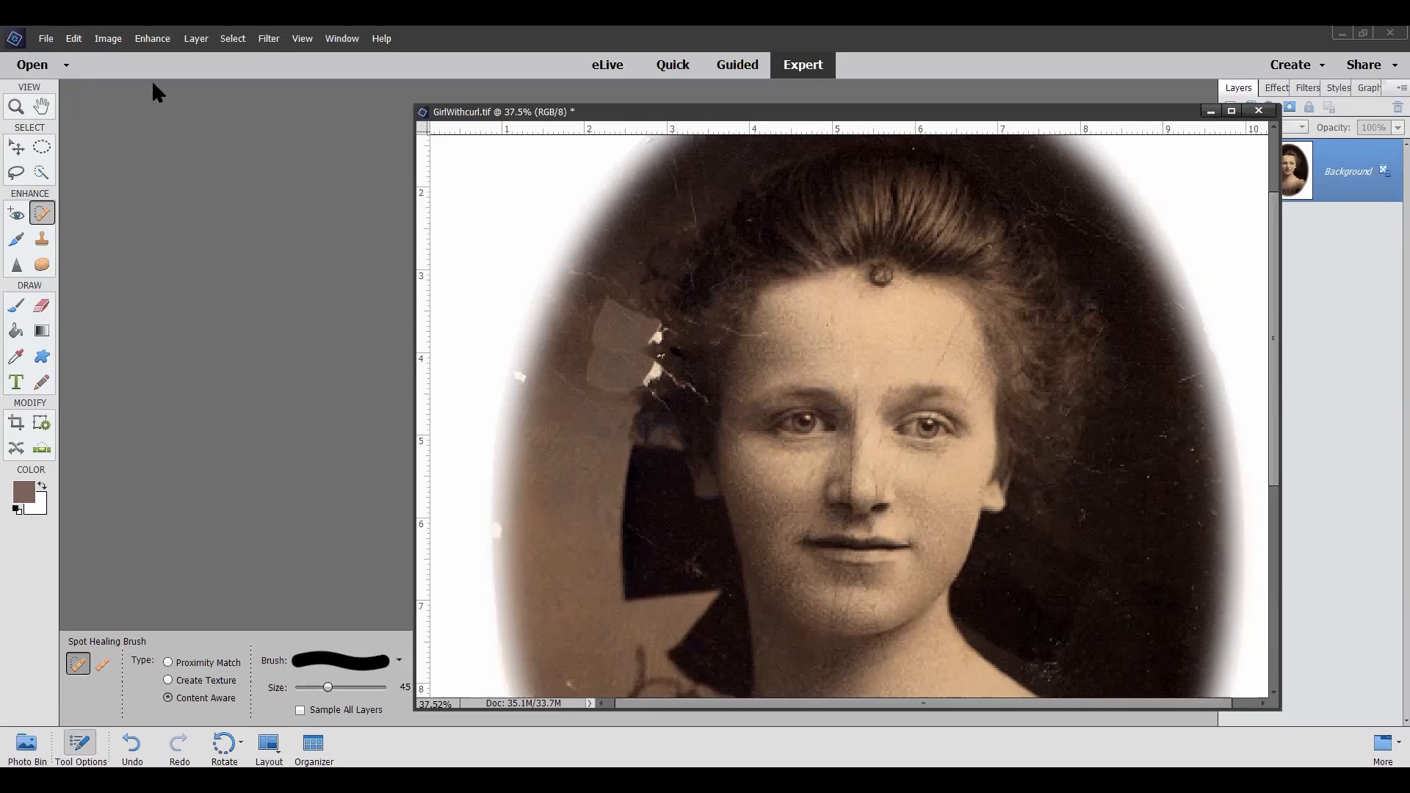
Examine the Saving Files preferences, including the On First Save and File Extension choices, and close them without applying changes.
{"action": "left_click", "coordinate": [74, 40]}
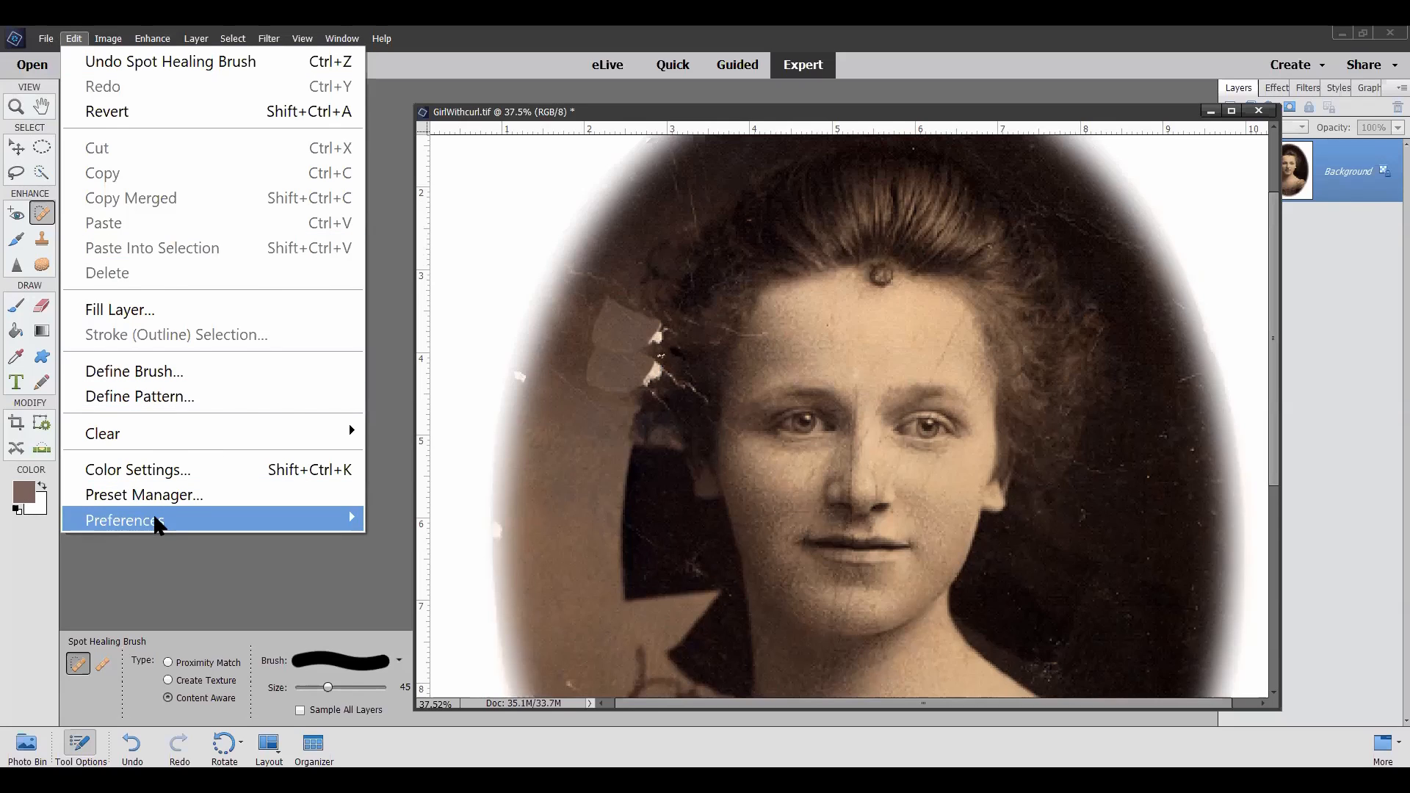
{"action": "mouse_move", "coordinate": [159, 524]}
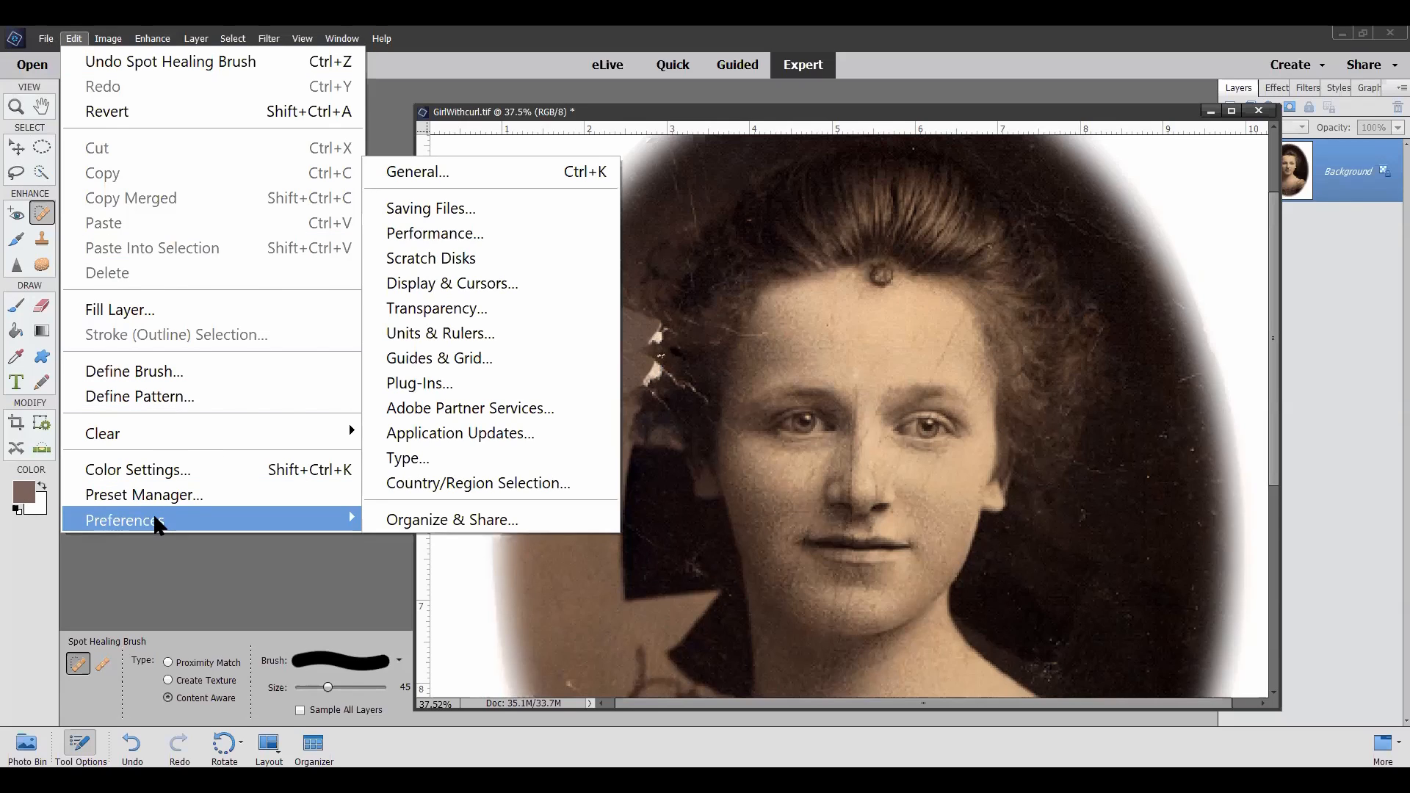
{"action": "left_click", "coordinate": [400, 208]}
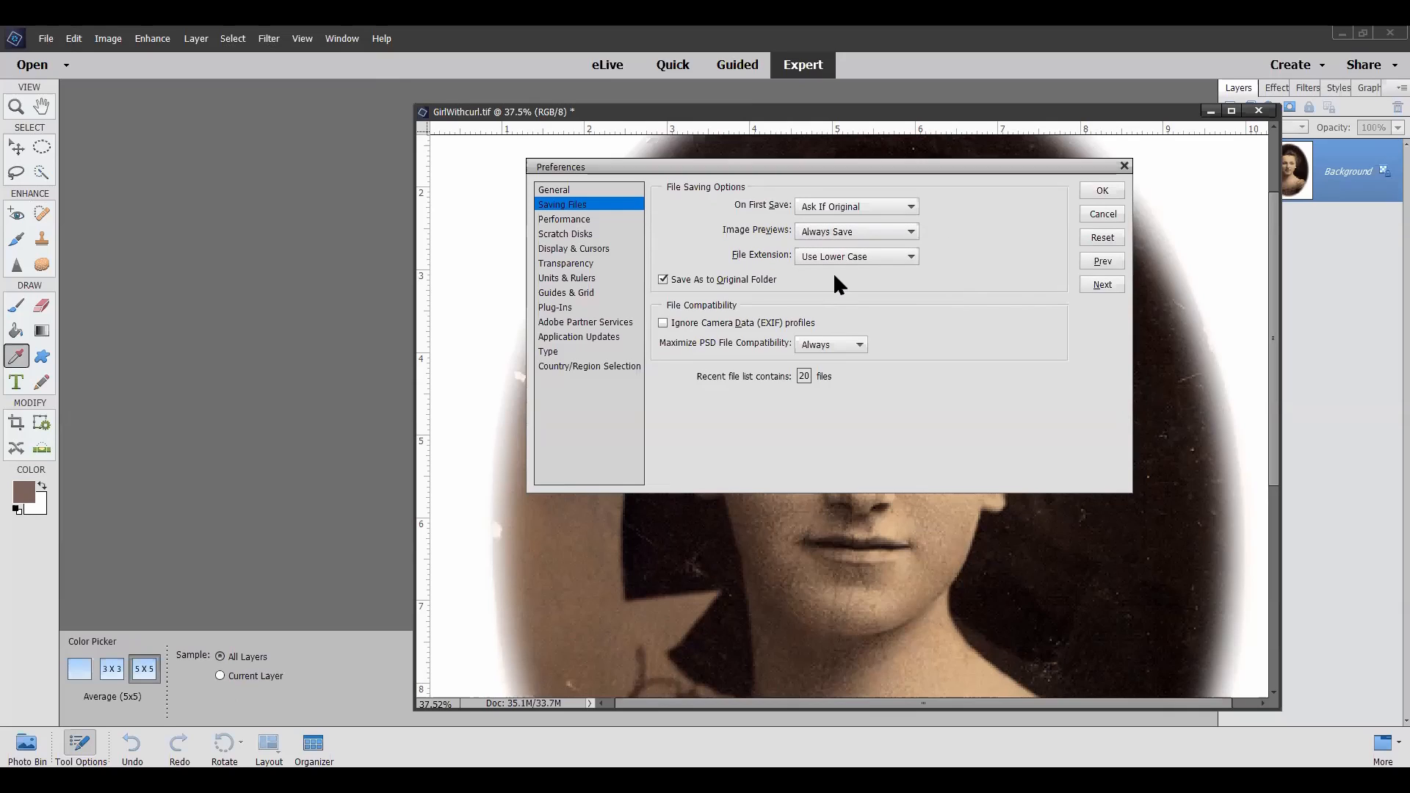
{"action": "left_click", "coordinate": [911, 206]}
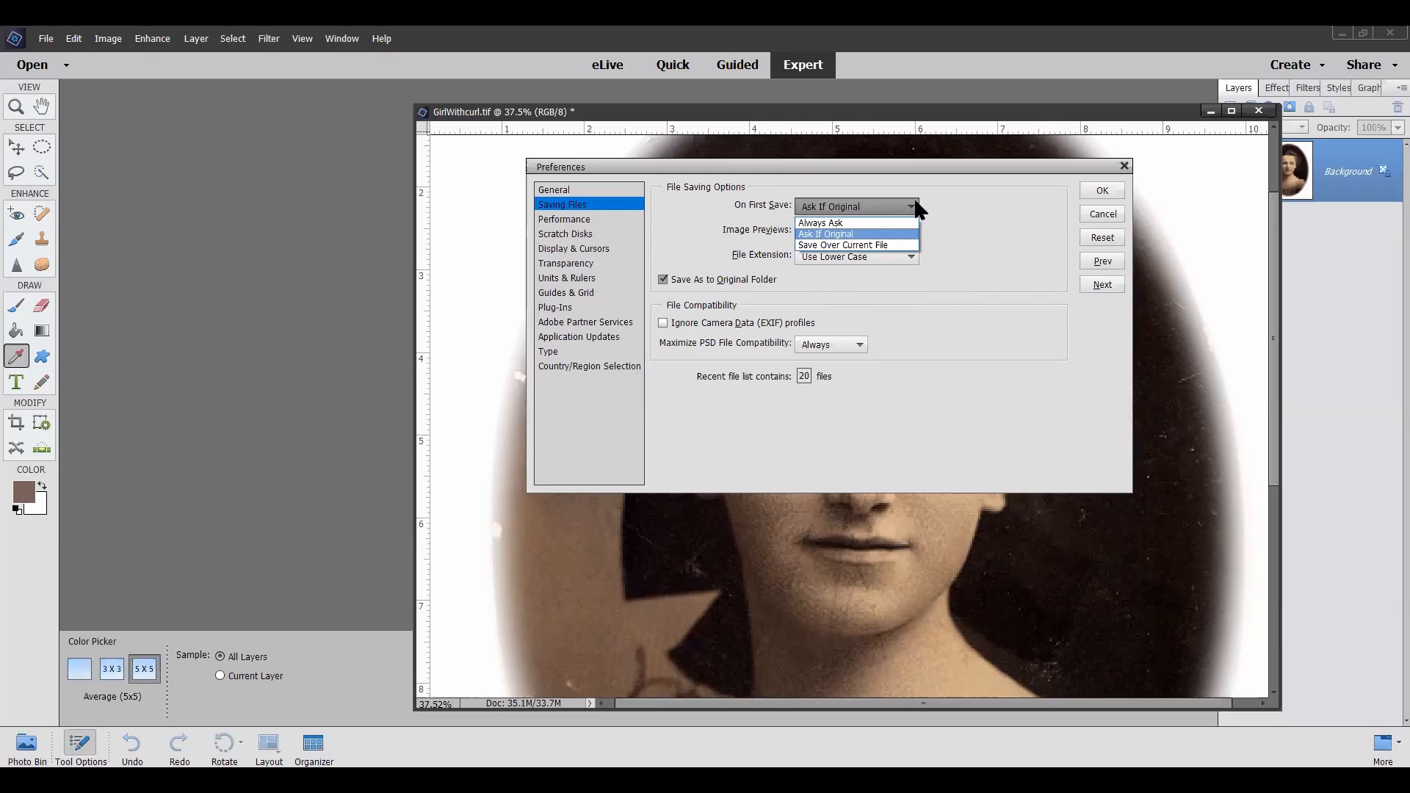
{"action": "left_click", "coordinate": [918, 202]}
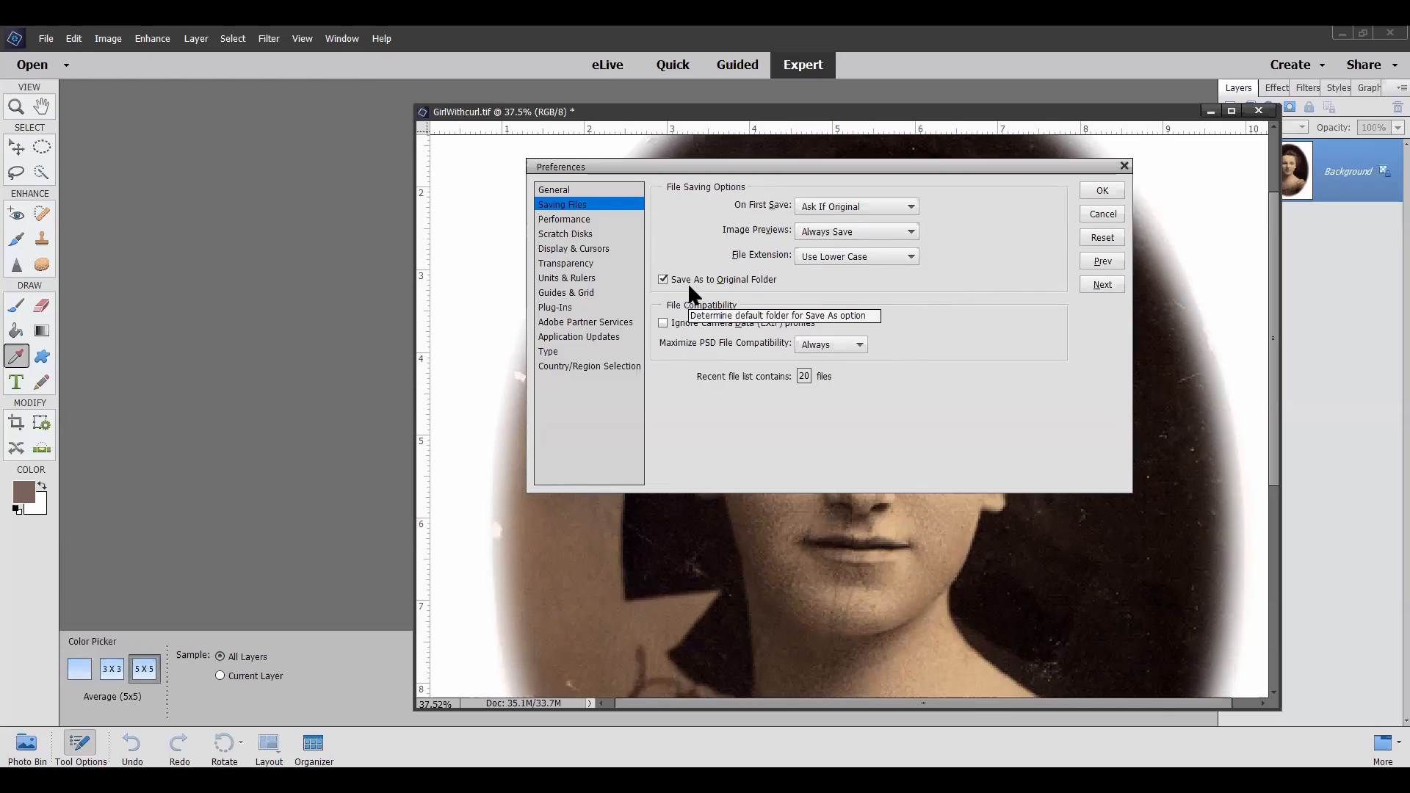
{"action": "left_click", "coordinate": [914, 254]}
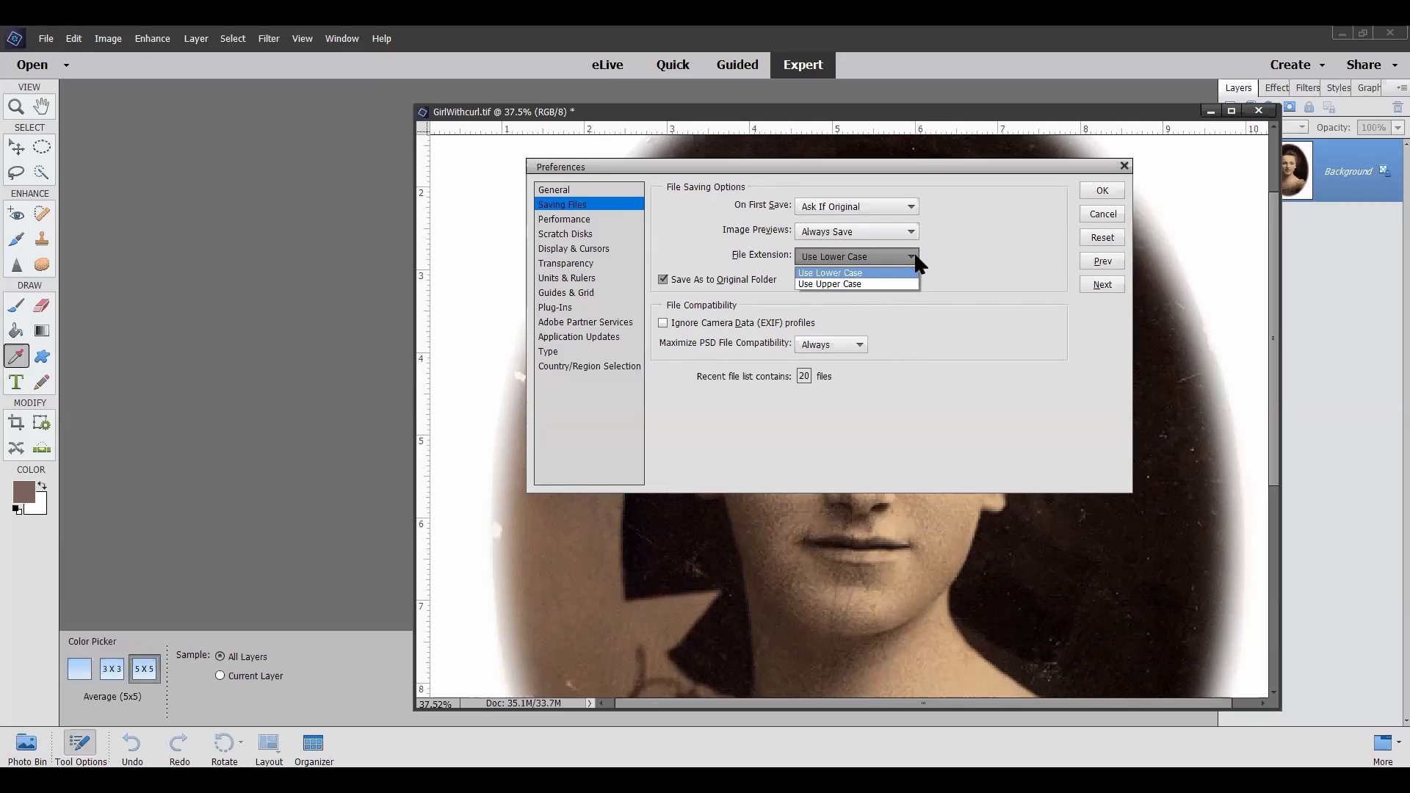
{"action": "left_click", "coordinate": [915, 257]}
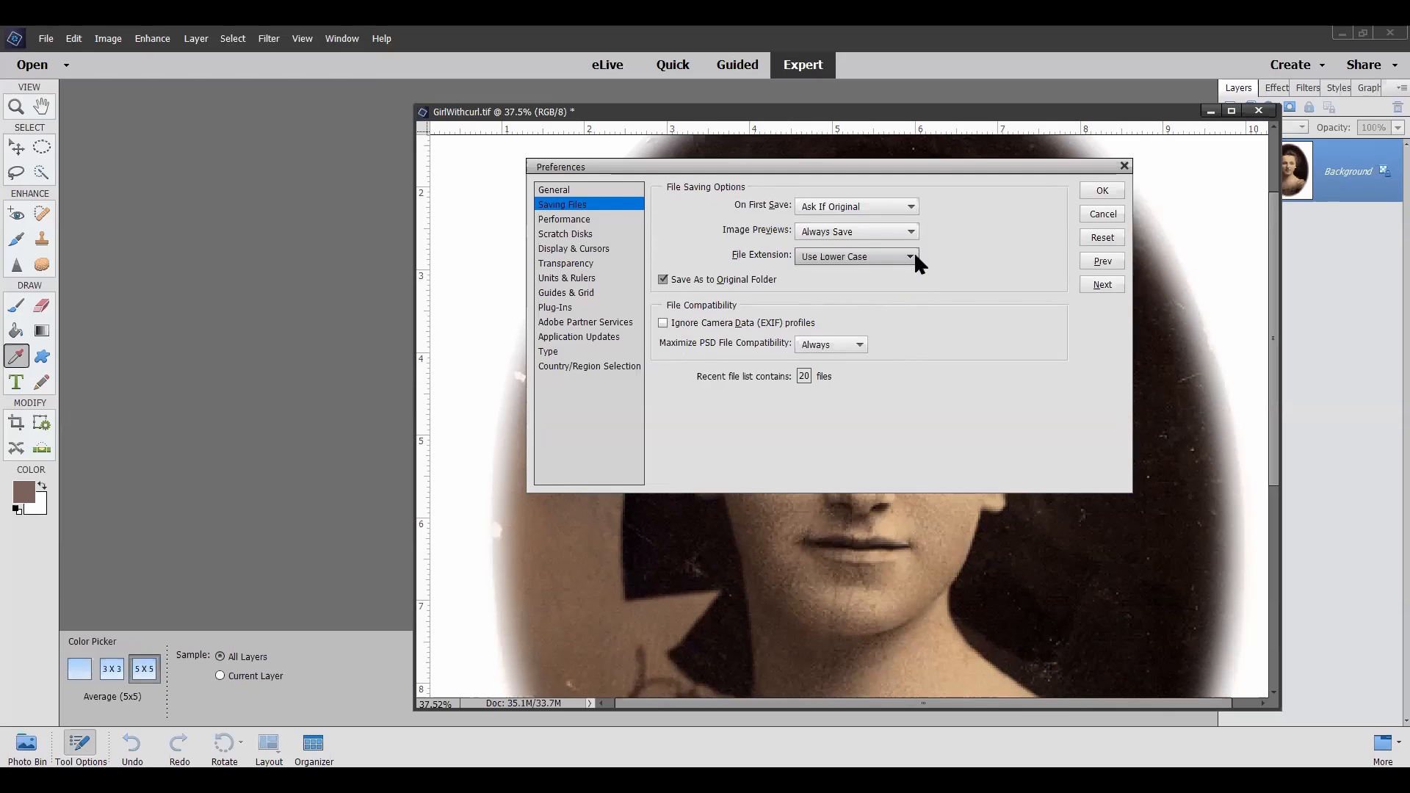
{"action": "left_click", "coordinate": [1110, 215]}
{"action": "key", "text": "j"}
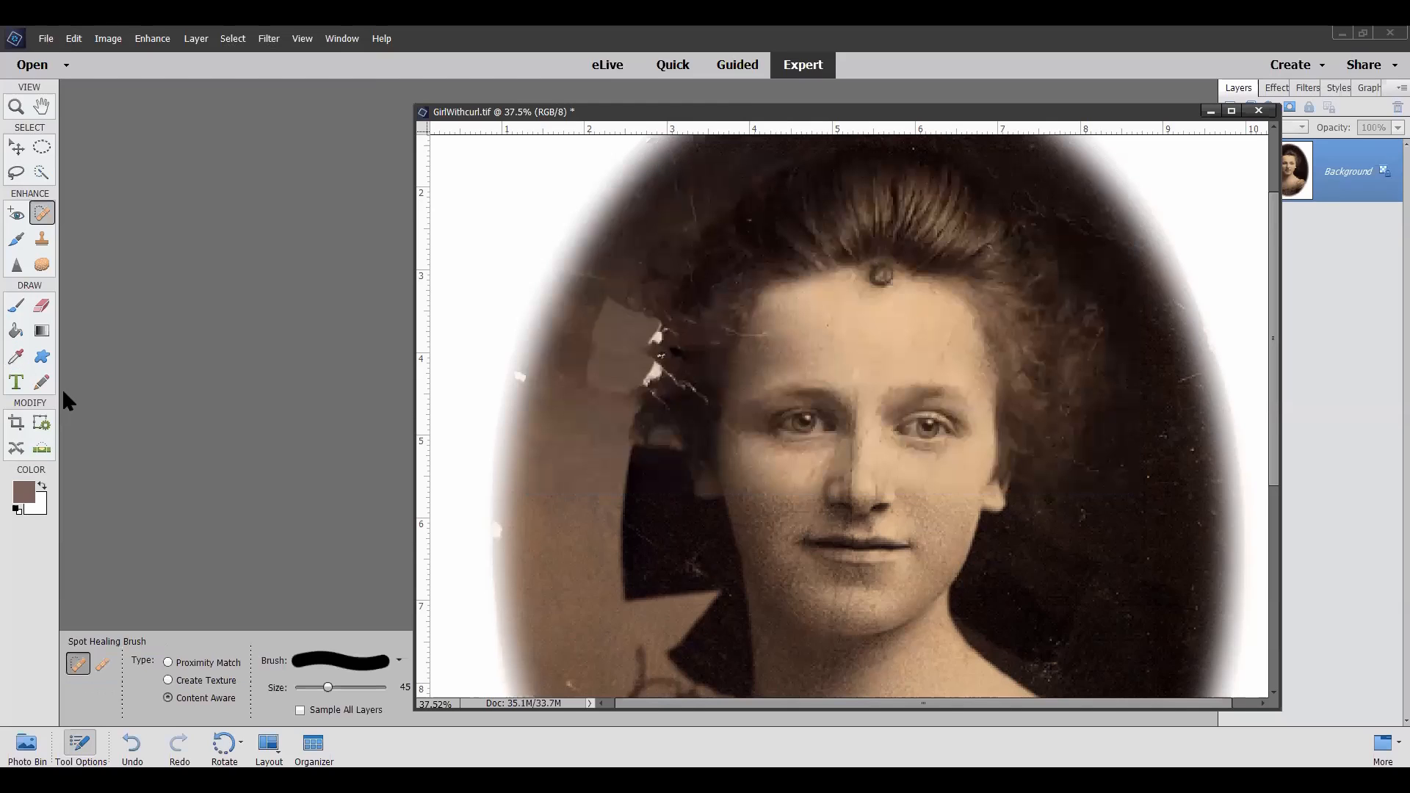
{"action": "left_click", "coordinate": [1258, 114]}
{"action": "left_click", "coordinate": [707, 321]}
{"action": "left_click", "coordinate": [44, 40]}
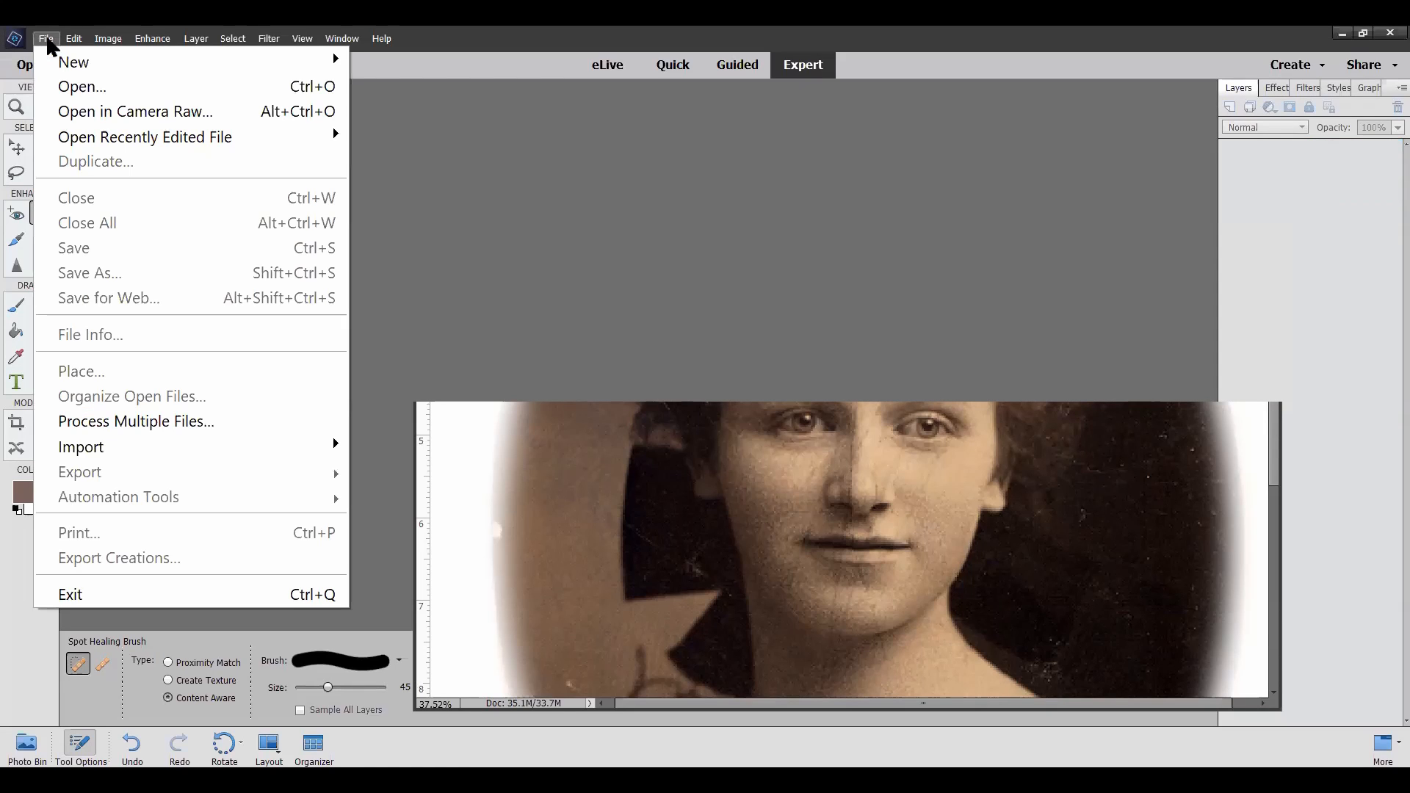
{"action": "left_click", "coordinate": [83, 94]}
{"action": "left_click", "coordinate": [650, 243]}
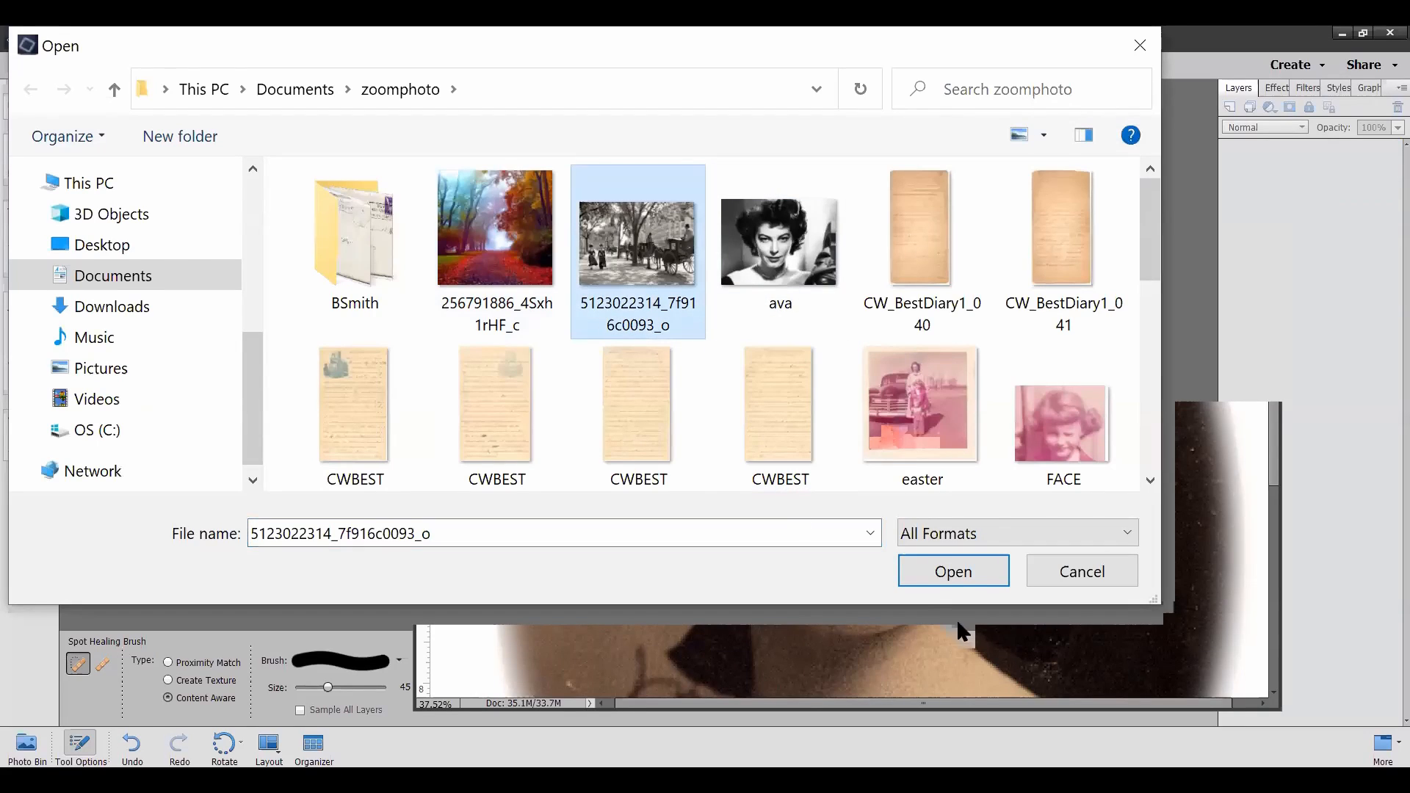
{"action": "left_click", "coordinate": [955, 581]}
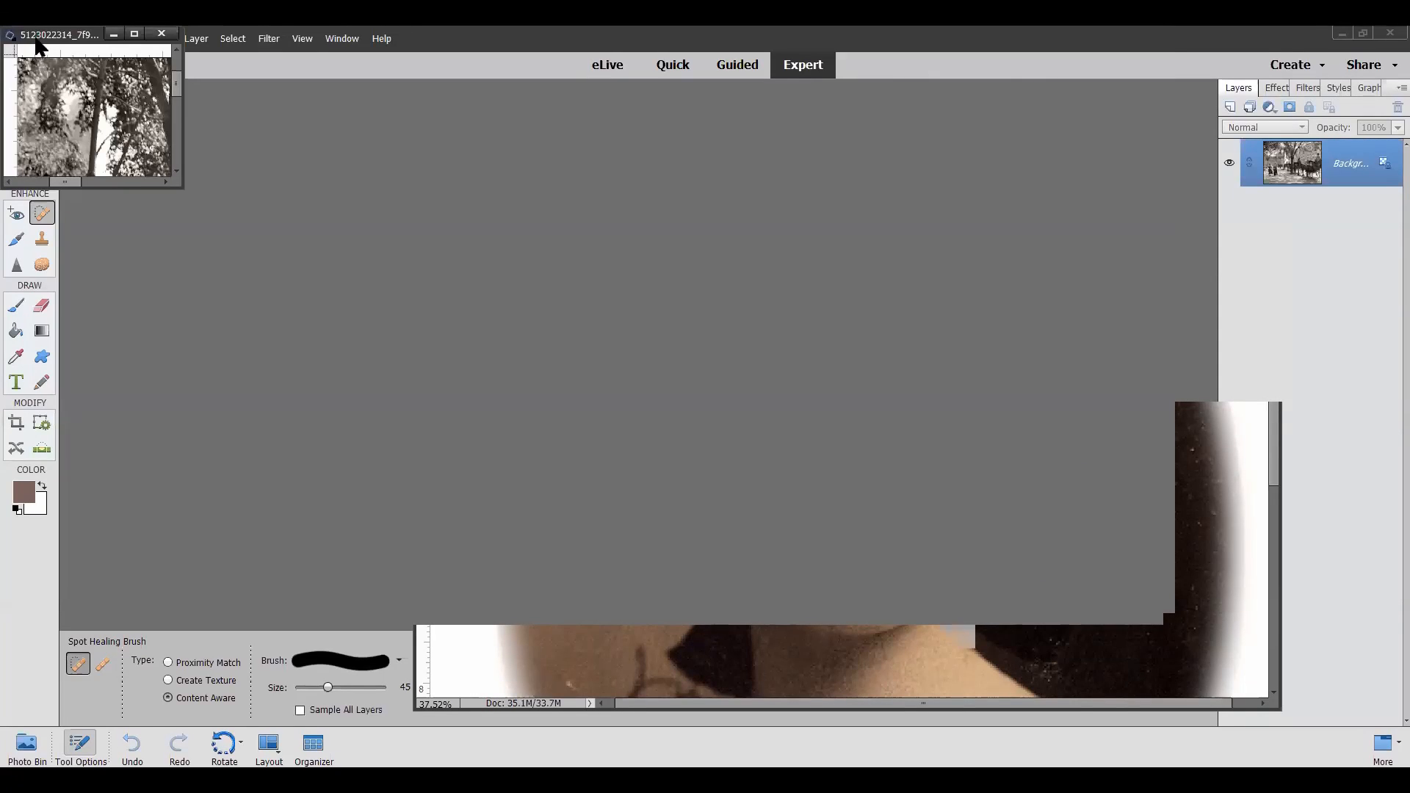
Enlarge and reposition the street photo's floating window so the whole picture fits in the workspace.
{"action": "left_click_drag", "start_coordinate": [177, 131], "coordinate": [495, 136]}
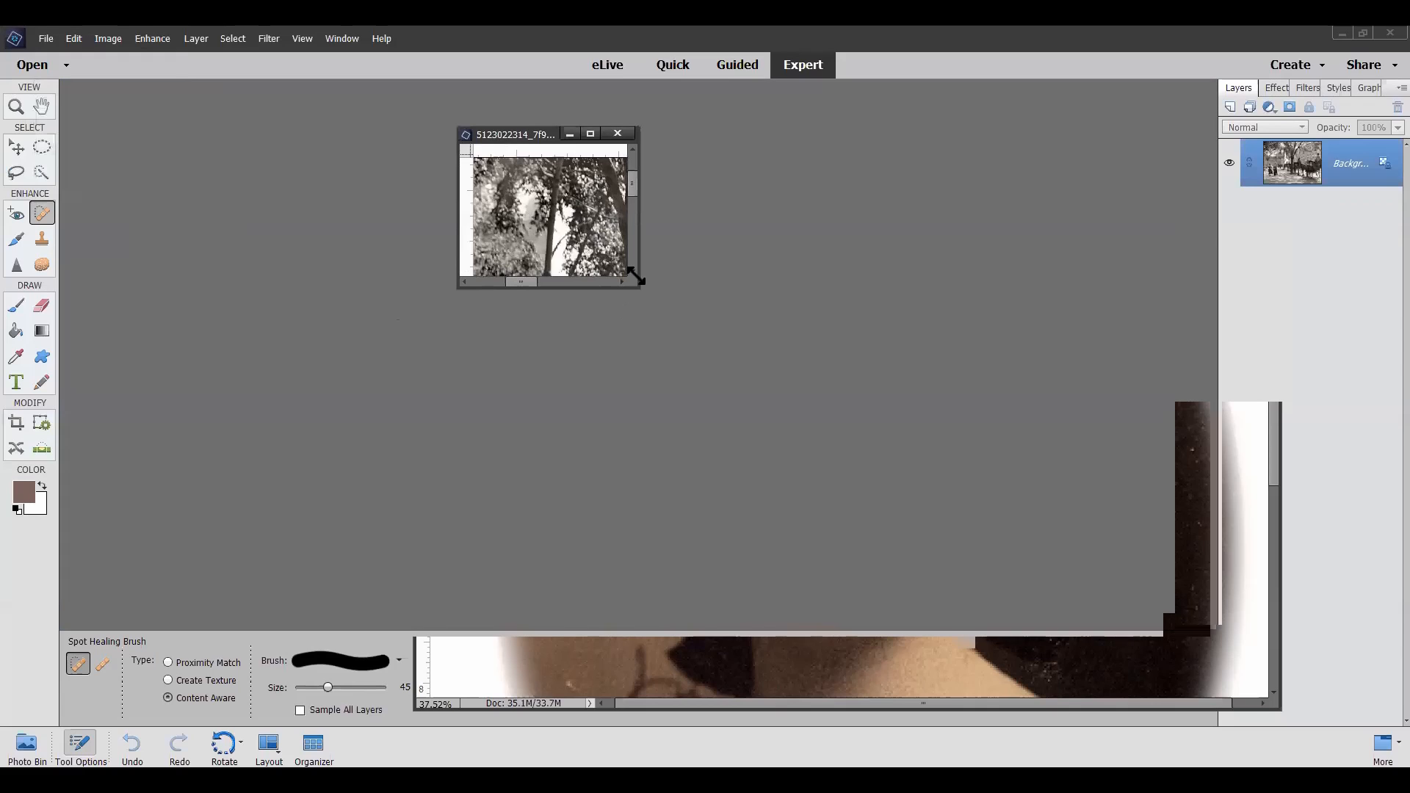
{"action": "left_click_drag", "start_coordinate": [639, 287], "coordinate": [1195, 648]}
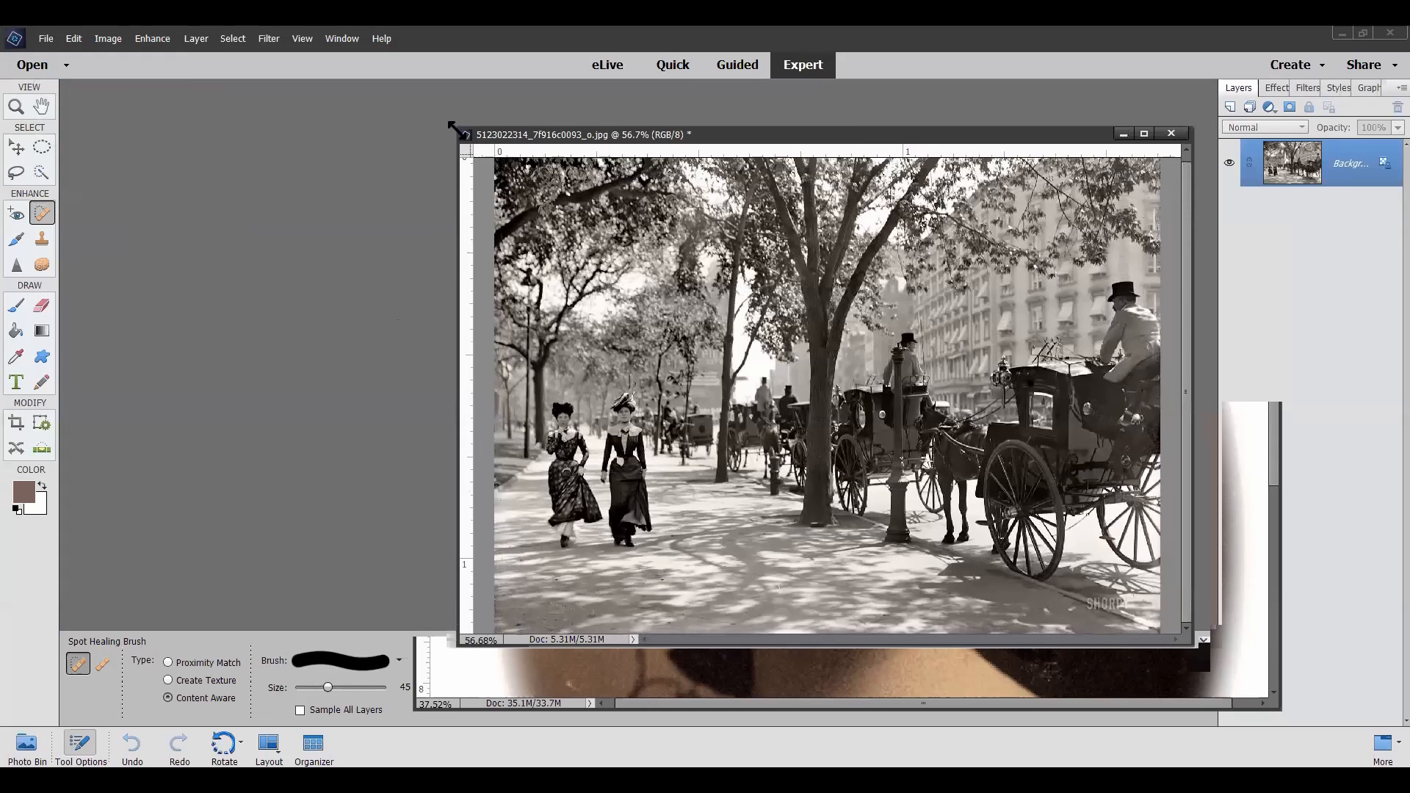
{"action": "left_click_drag", "start_coordinate": [451, 125], "coordinate": [332, 94]}
{"action": "left_click_drag", "start_coordinate": [646, 111], "coordinate": [591, 104]}
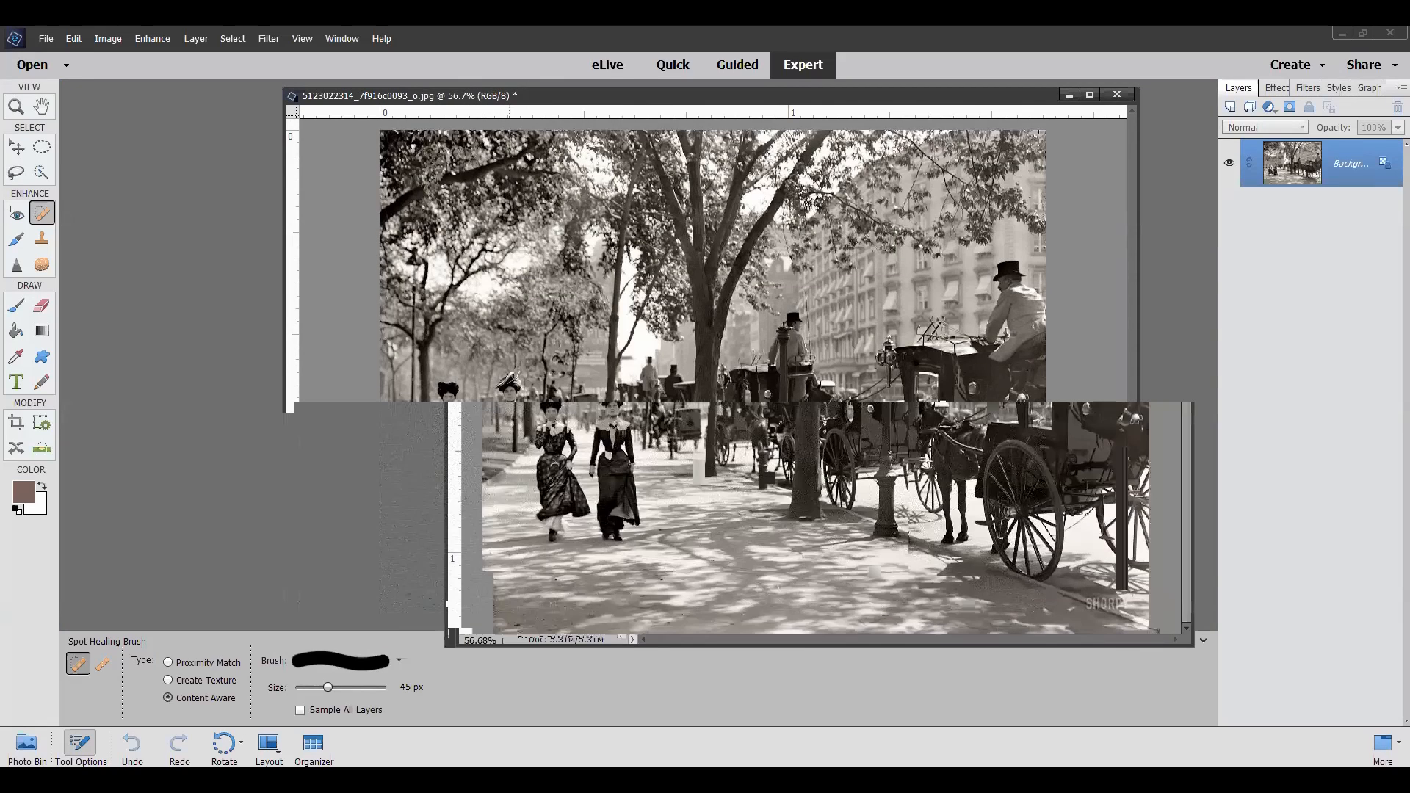
Outline the leftmost woman on the path with the Content-Aware Move tool in Move mode.
{"action": "left_click", "coordinate": [15, 448]}
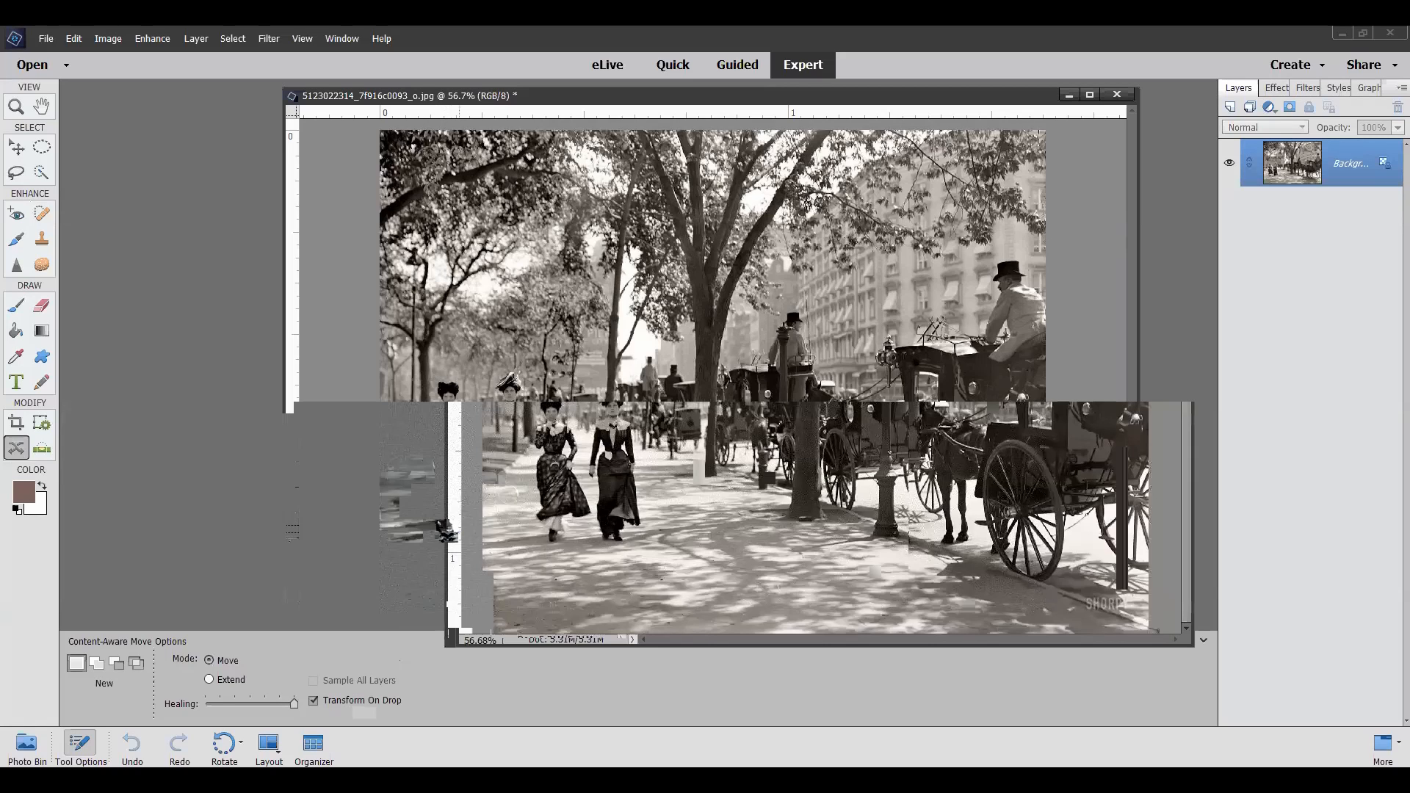
{"action": "mouse_move", "coordinate": [470, 512]}
{"action": "left_mouse_down"}
{"action": "mouse_move", "coordinate": [499, 515]}
{"action": "mouse_move", "coordinate": [486, 437]}
{"action": "mouse_move", "coordinate": [443, 376]}
{"action": "mouse_move", "coordinate": [426, 420]}
{"action": "mouse_move", "coordinate": [434, 518]}
{"action": "mouse_move", "coordinate": [451, 529]}
{"action": "left_mouse_up"}
{"action": "left_click_drag", "start_coordinate": [461, 450], "coordinate": [646, 493]}
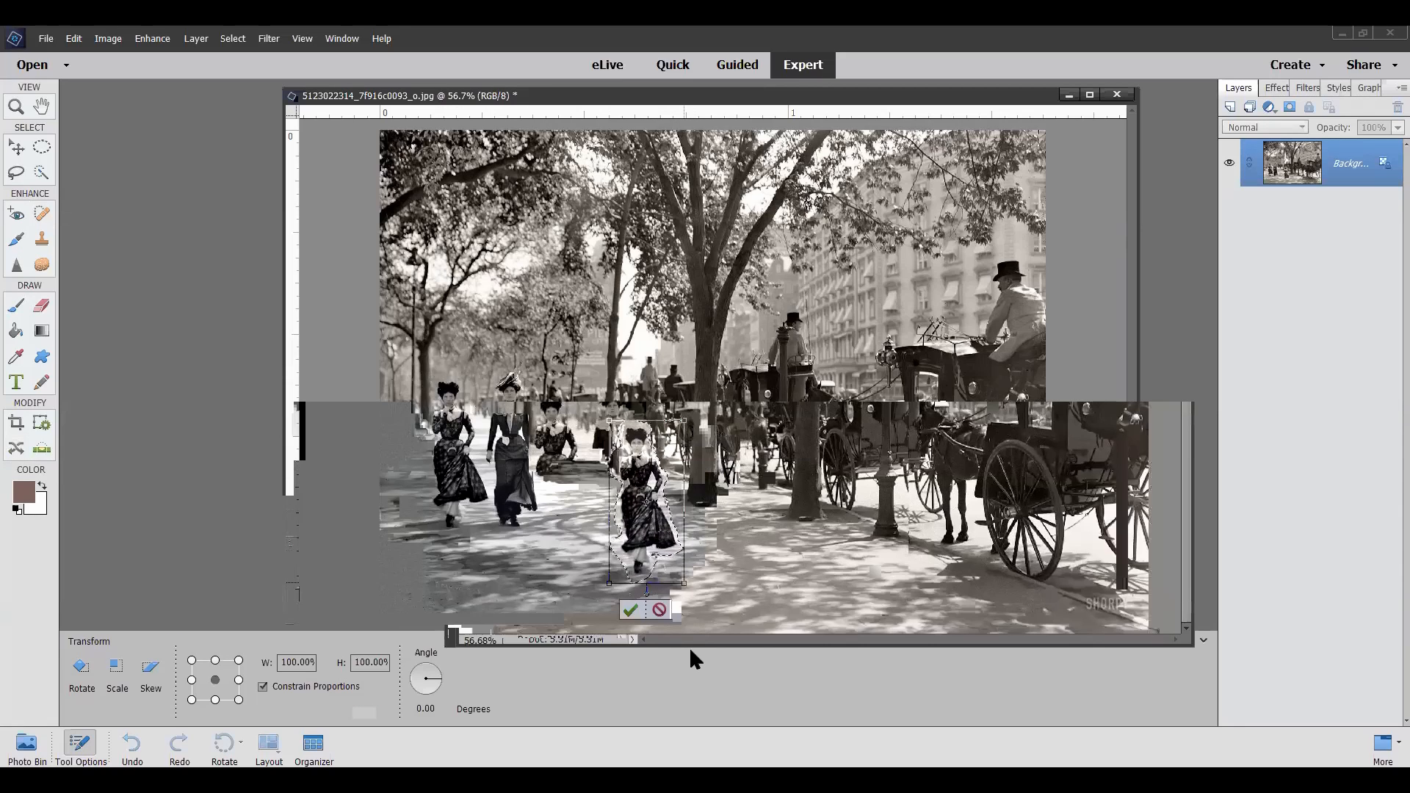
{"action": "left_click_drag", "start_coordinate": [683, 583], "coordinate": [625, 456]}
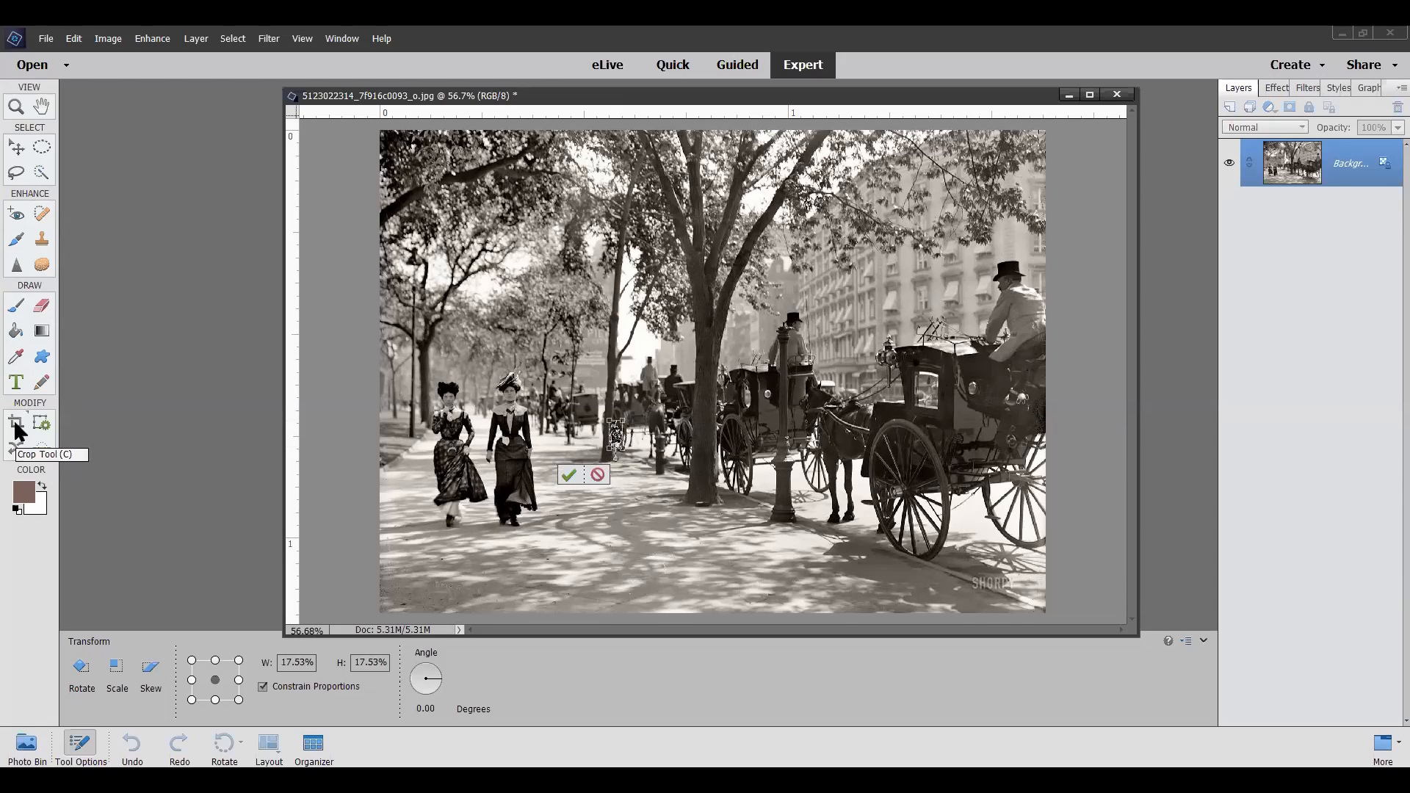
{"action": "left_click", "coordinate": [17, 450]}
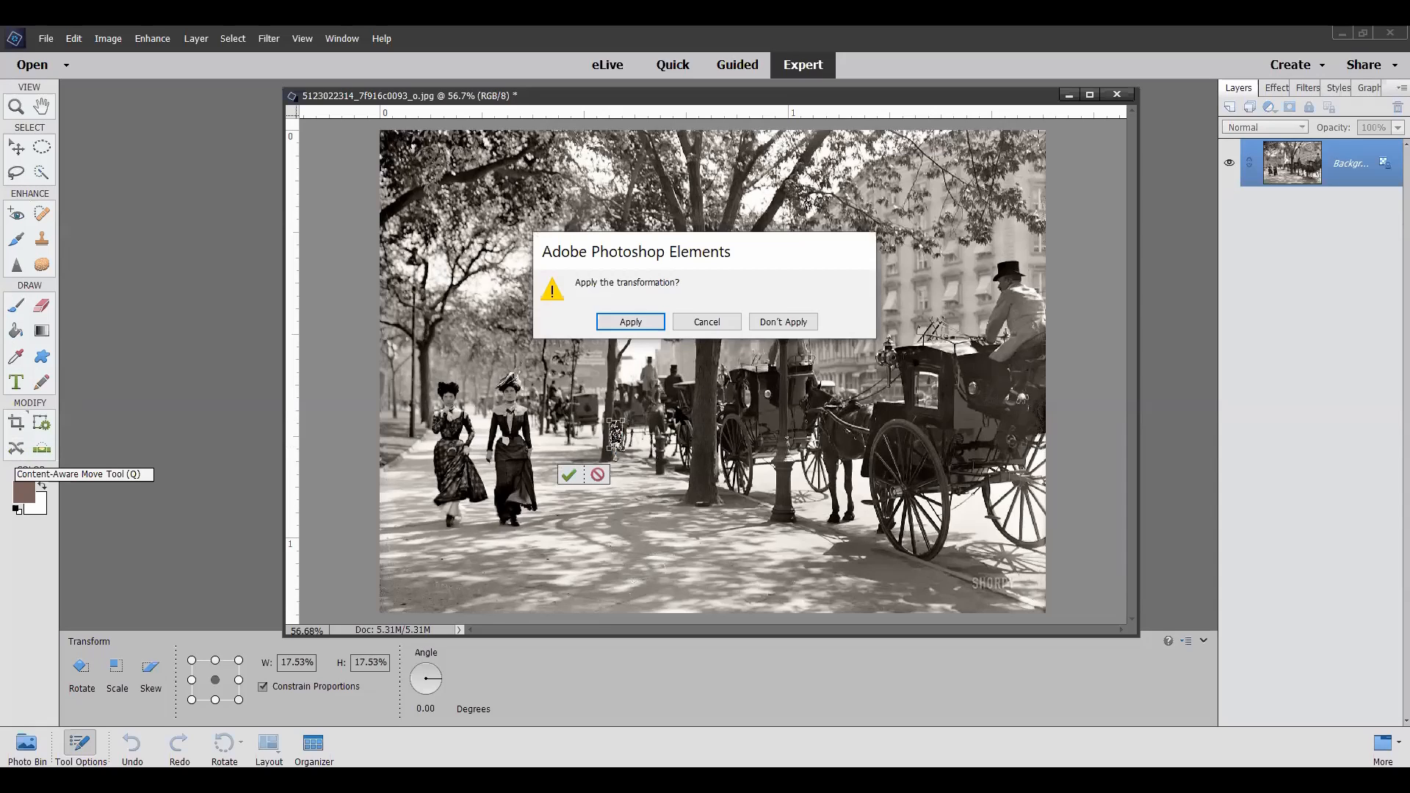
{"action": "left_click", "coordinate": [698, 324]}
{"action": "left_click", "coordinate": [19, 448]}
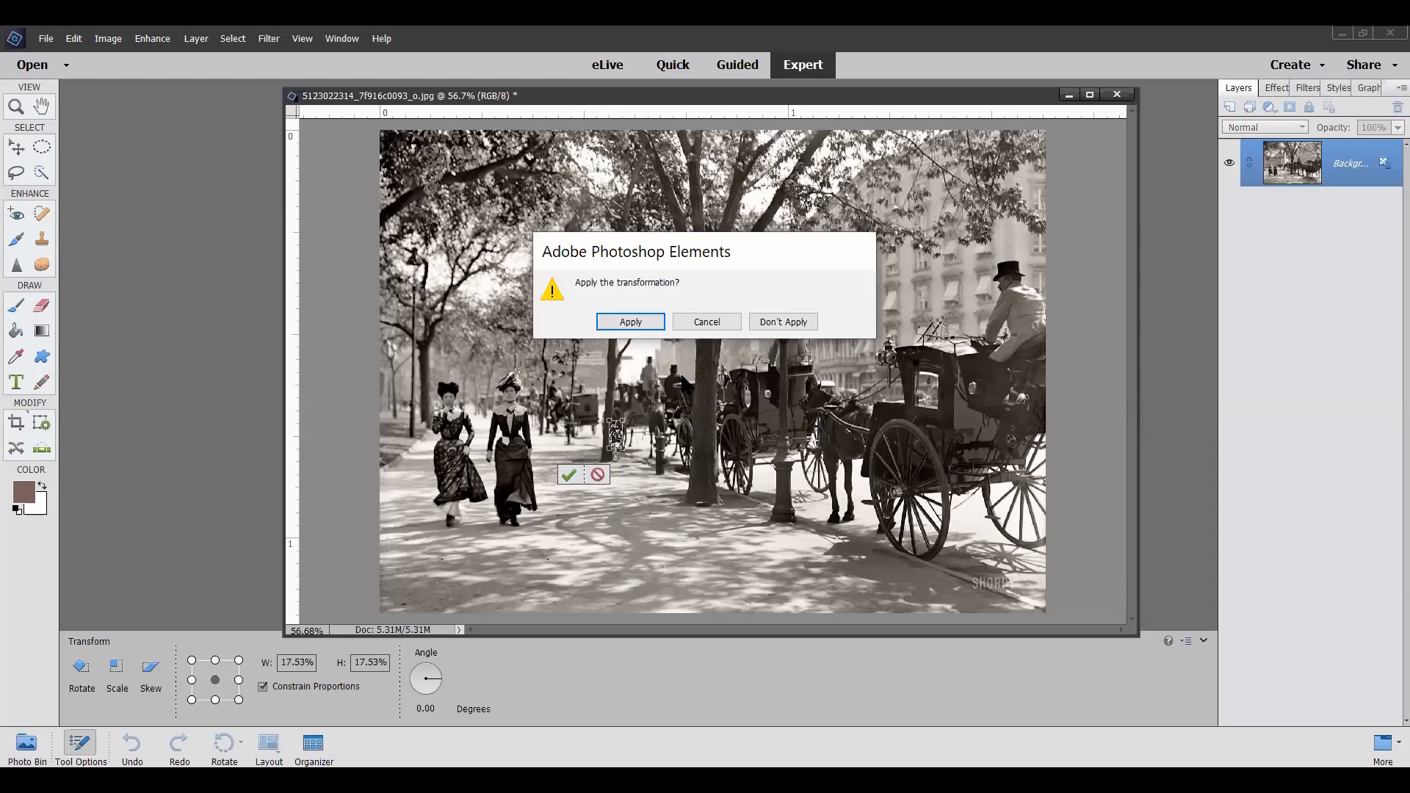
{"action": "left_click", "coordinate": [785, 323]}
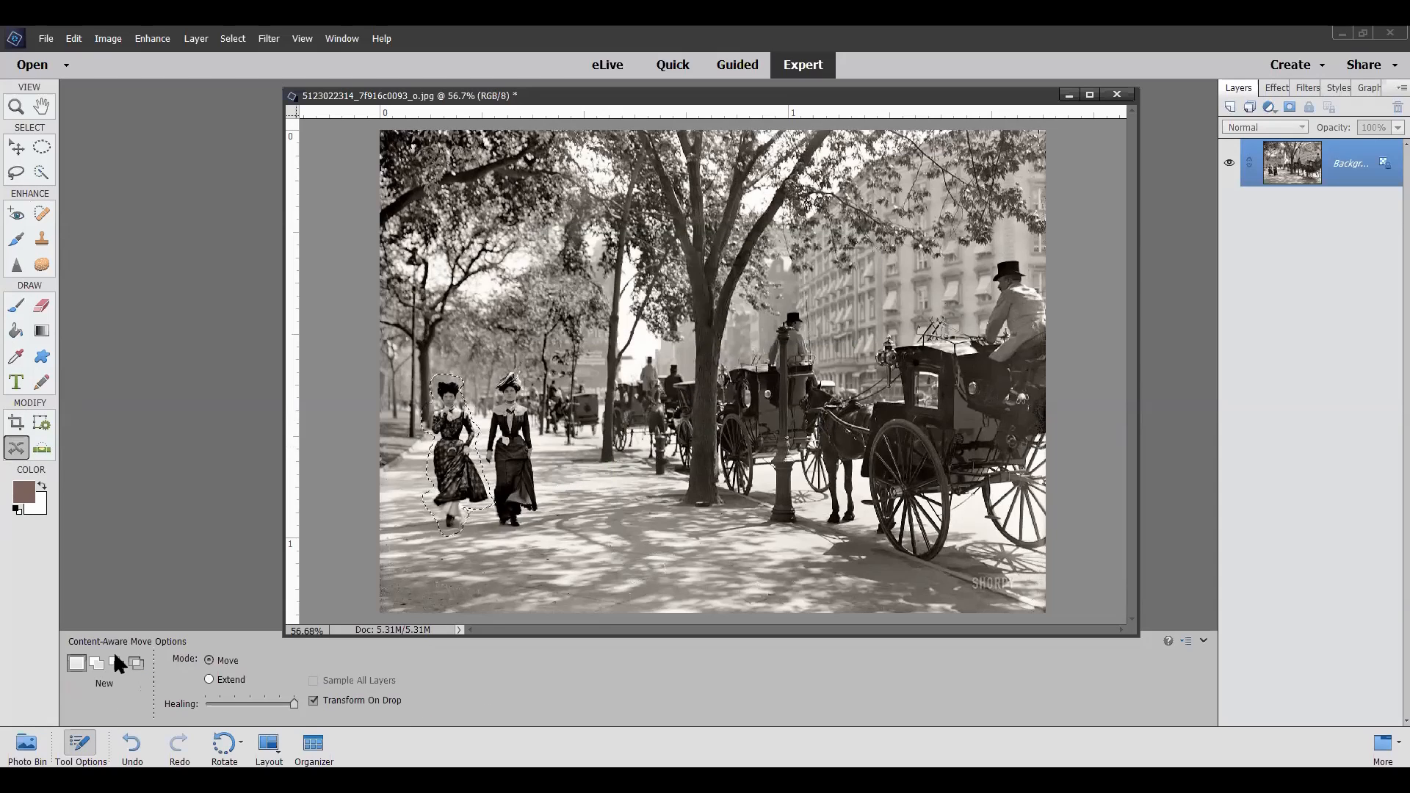
Move the outlined woman across the path with Content-Aware Move, scale her to 12.78%, rotate her -3.86 degrees and apply the transformation.
{"action": "left_click_drag", "start_coordinate": [448, 438], "coordinate": [613, 468]}
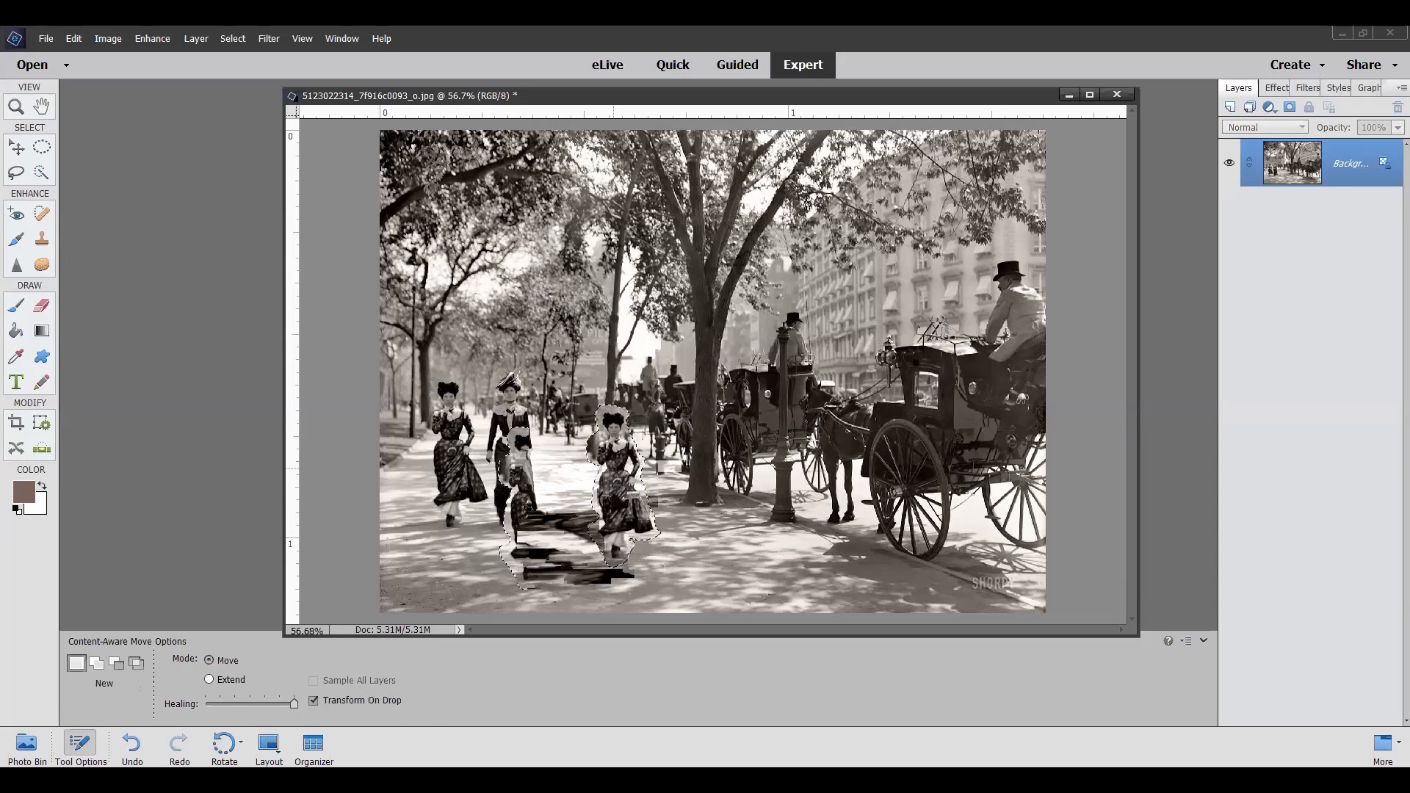
{"action": "left_click_drag", "start_coordinate": [664, 573], "coordinate": [608, 487]}
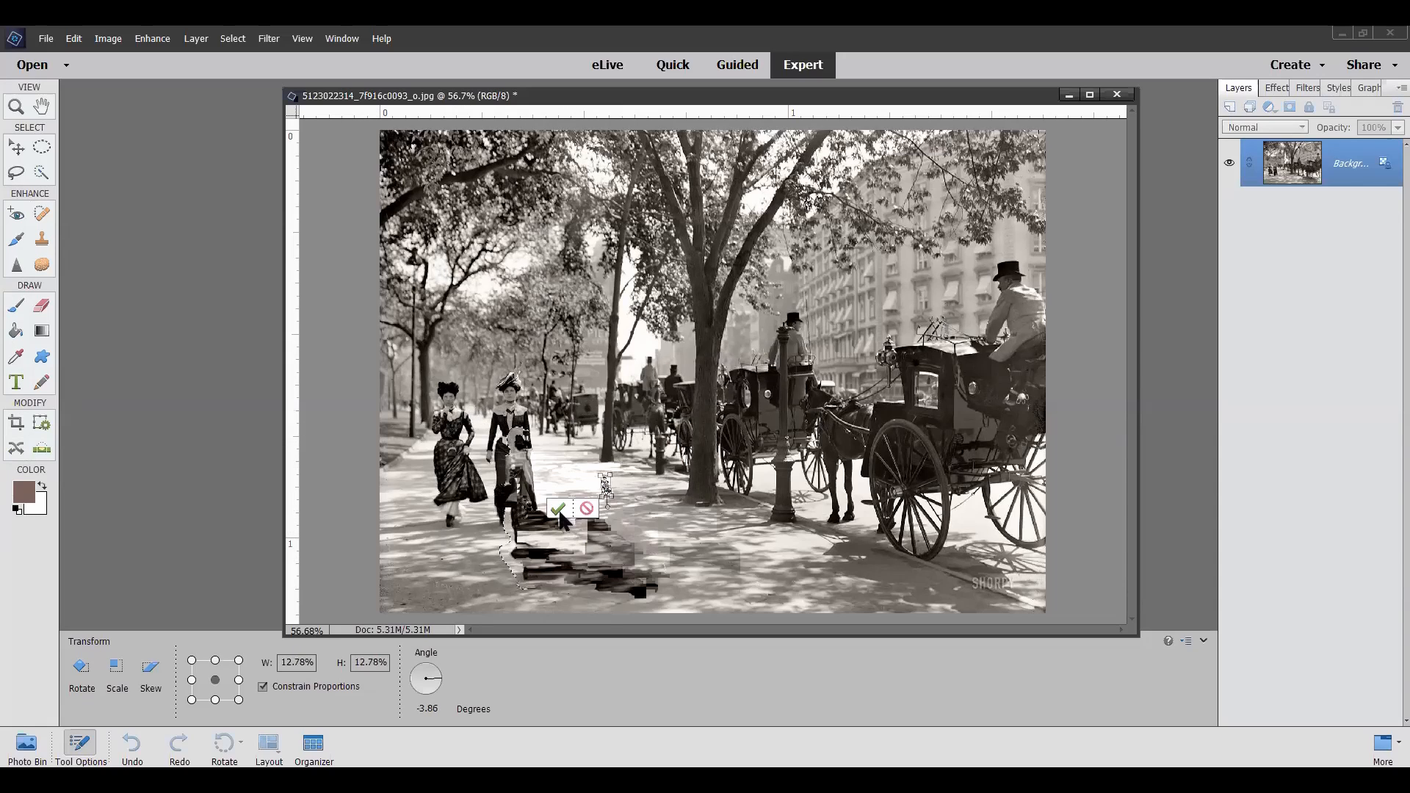
{"action": "left_click", "coordinate": [558, 510]}
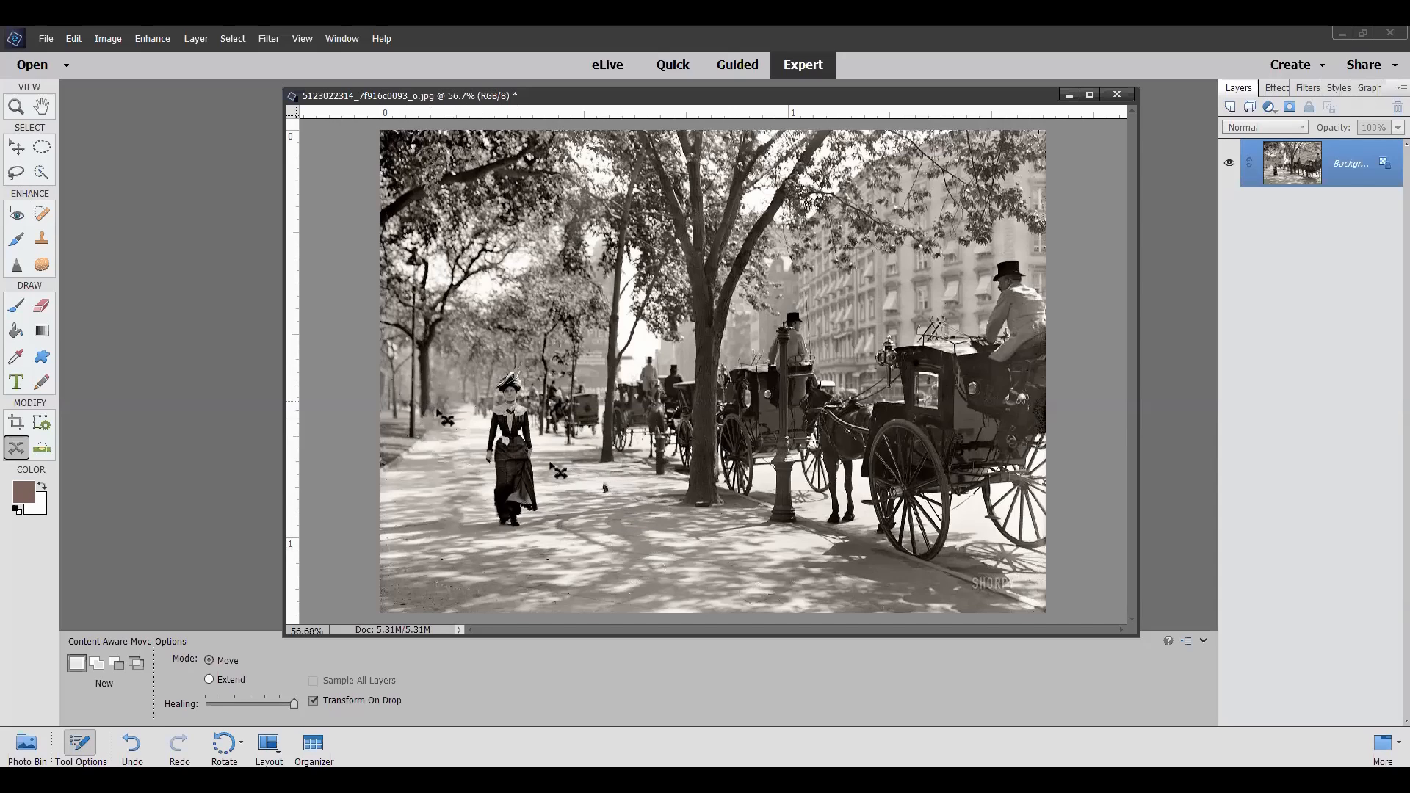
Remove the tiny relocated figure from the path with the 45 px Spot Healing Brush in Content Aware mode.
{"action": "mouse_move", "coordinate": [471, 424]}
{"action": "left_mouse_down"}
{"action": "mouse_move", "coordinate": [433, 461]}
{"action": "mouse_move", "coordinate": [452, 437]}
{"action": "left_mouse_up"}
{"action": "left_click", "coordinate": [37, 211]}
{"action": "left_click", "coordinate": [607, 486]}
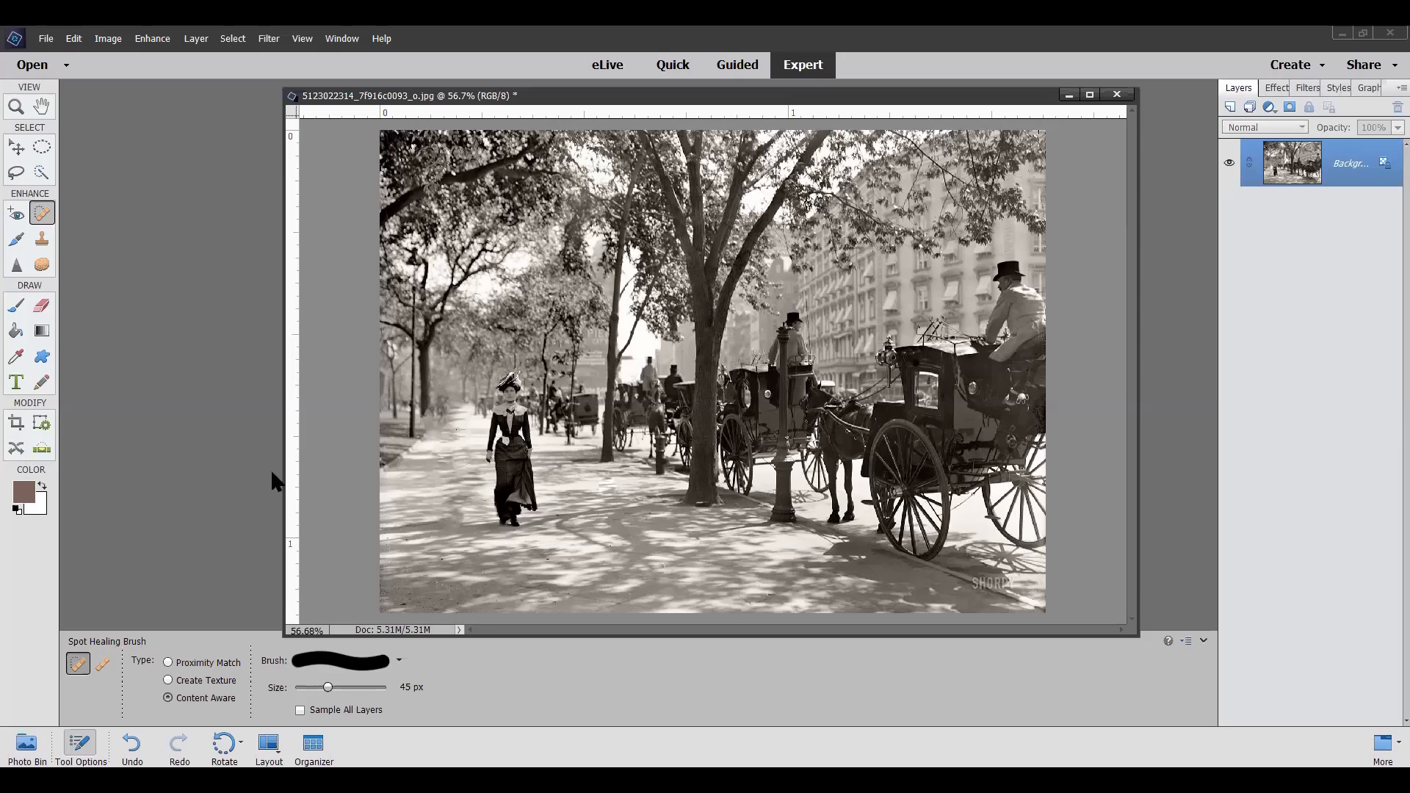
Move a patch of the path from one side of the remaining woman to the other with Content-Aware Move, scaled to 25.69%.
{"action": "left_click", "coordinate": [16, 448]}
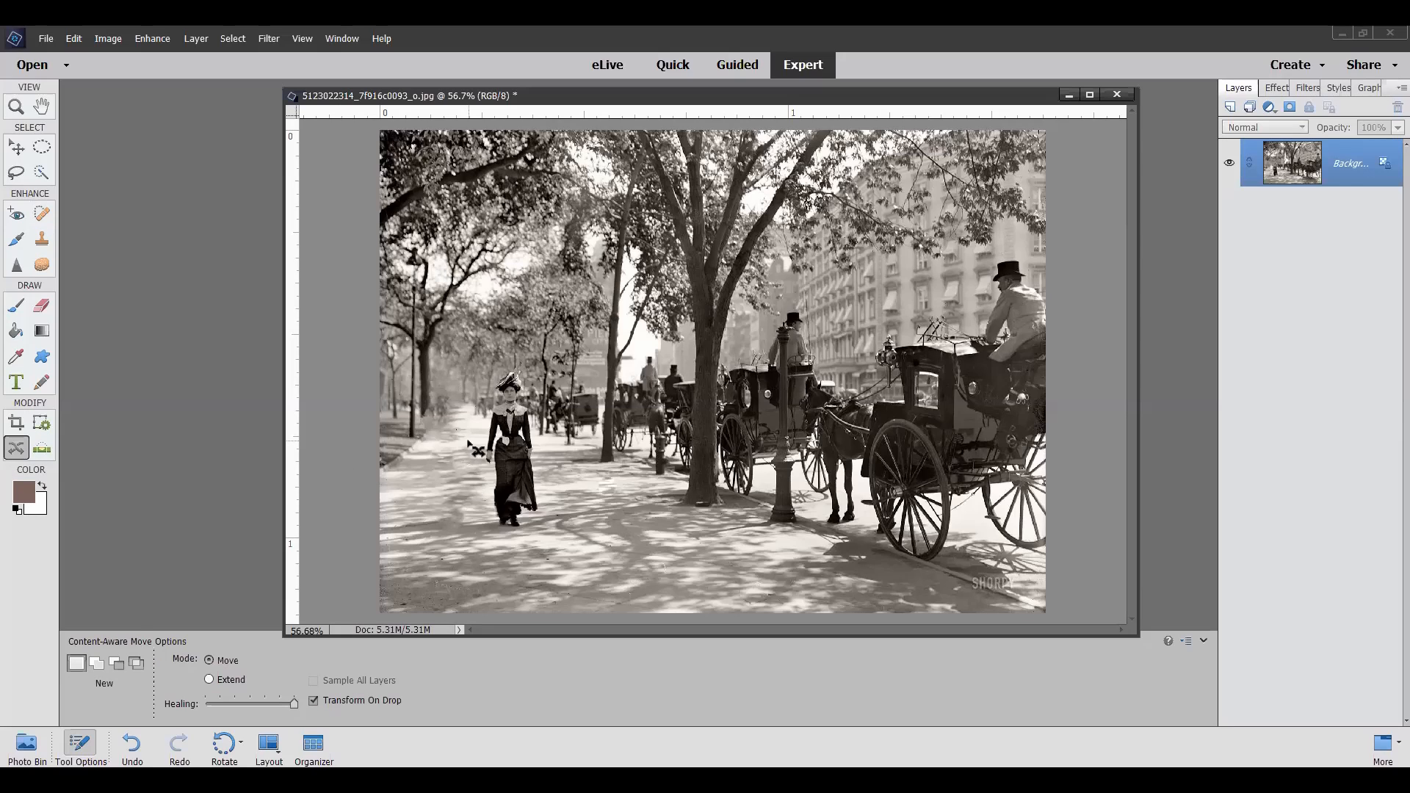
{"action": "mouse_move", "coordinate": [479, 497]}
{"action": "left_mouse_down"}
{"action": "mouse_move", "coordinate": [438, 479]}
{"action": "mouse_move", "coordinate": [433, 511]}
{"action": "mouse_move", "coordinate": [455, 525]}
{"action": "mouse_move", "coordinate": [478, 504]}
{"action": "mouse_move", "coordinate": [456, 498]}
{"action": "mouse_move", "coordinate": [494, 517]}
{"action": "mouse_move", "coordinate": [606, 514]}
{"action": "mouse_move", "coordinate": [606, 502]}
{"action": "mouse_move", "coordinate": [625, 531]}
{"action": "mouse_move", "coordinate": [596, 499]}
{"action": "left_mouse_up"}
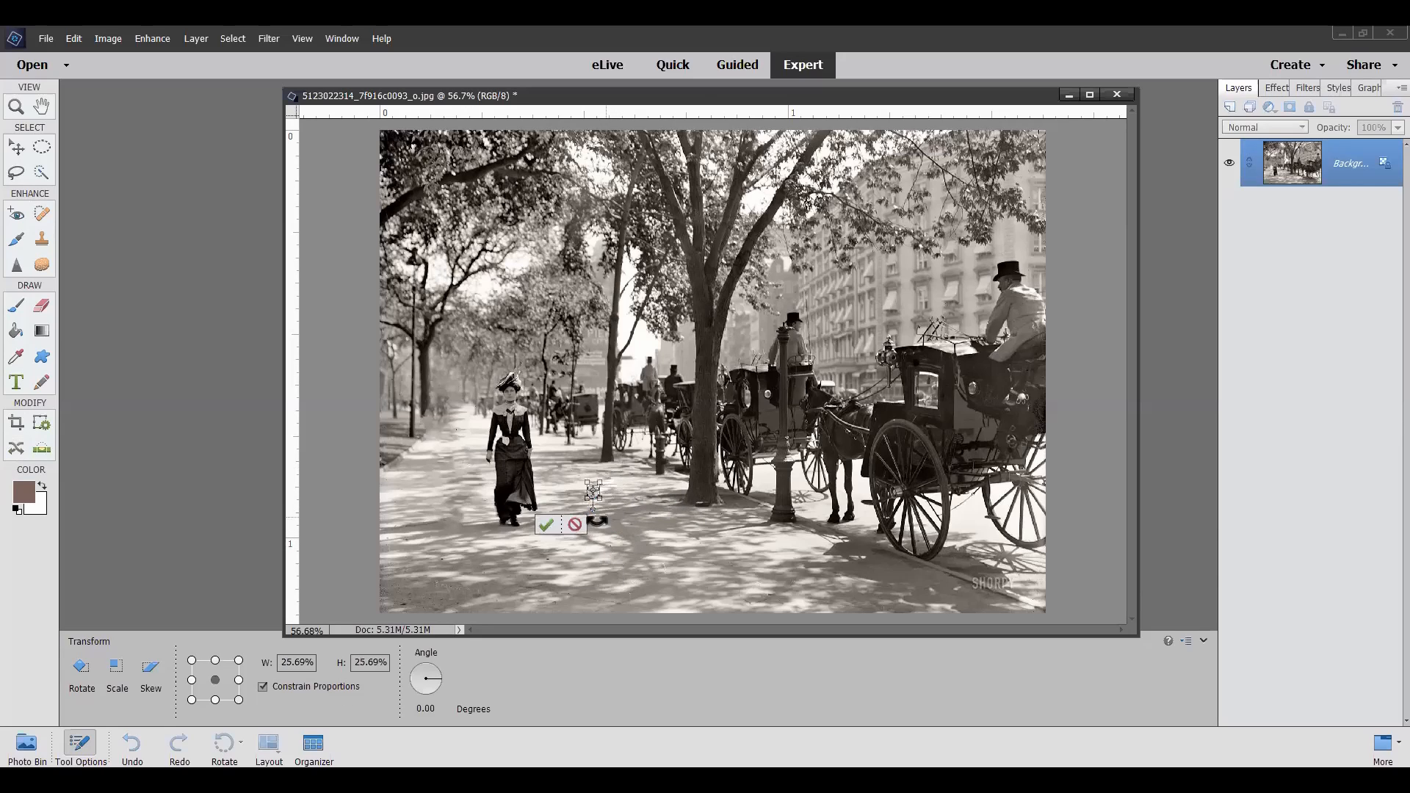
{"action": "left_click", "coordinate": [550, 526]}
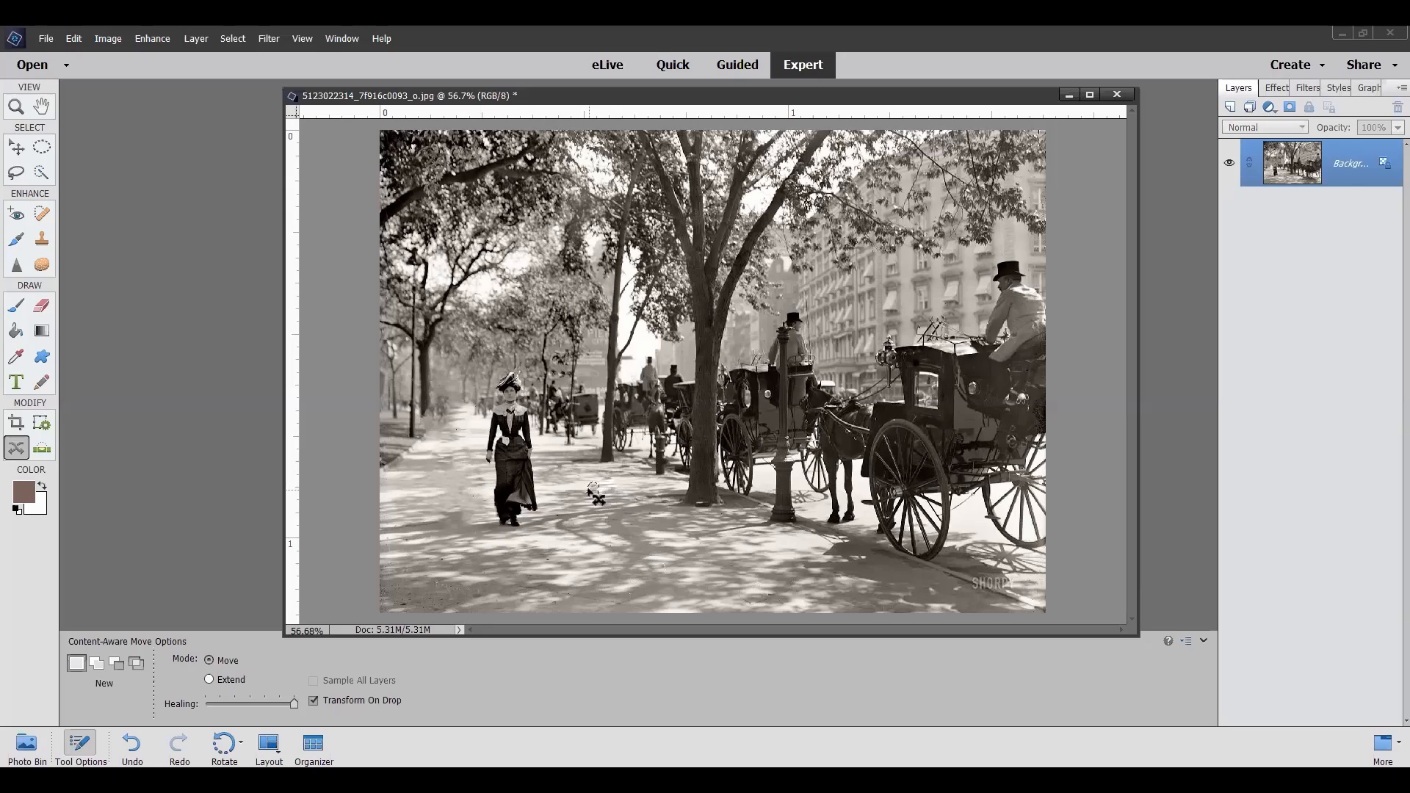
Clear the selection and close the street photo without saving the changes.
{"action": "key", "text": "ctrl+d"}
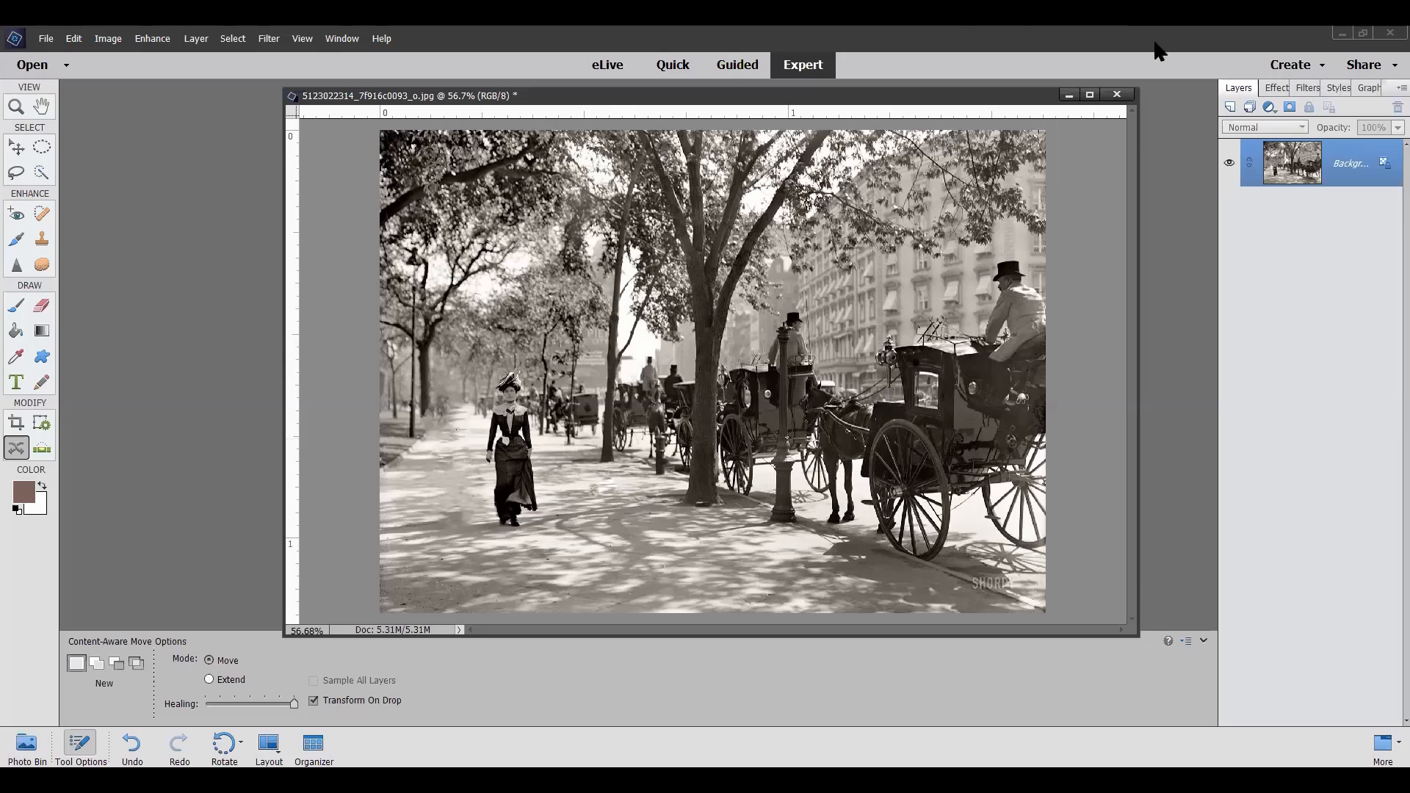
{"action": "left_click", "coordinate": [1116, 94]}
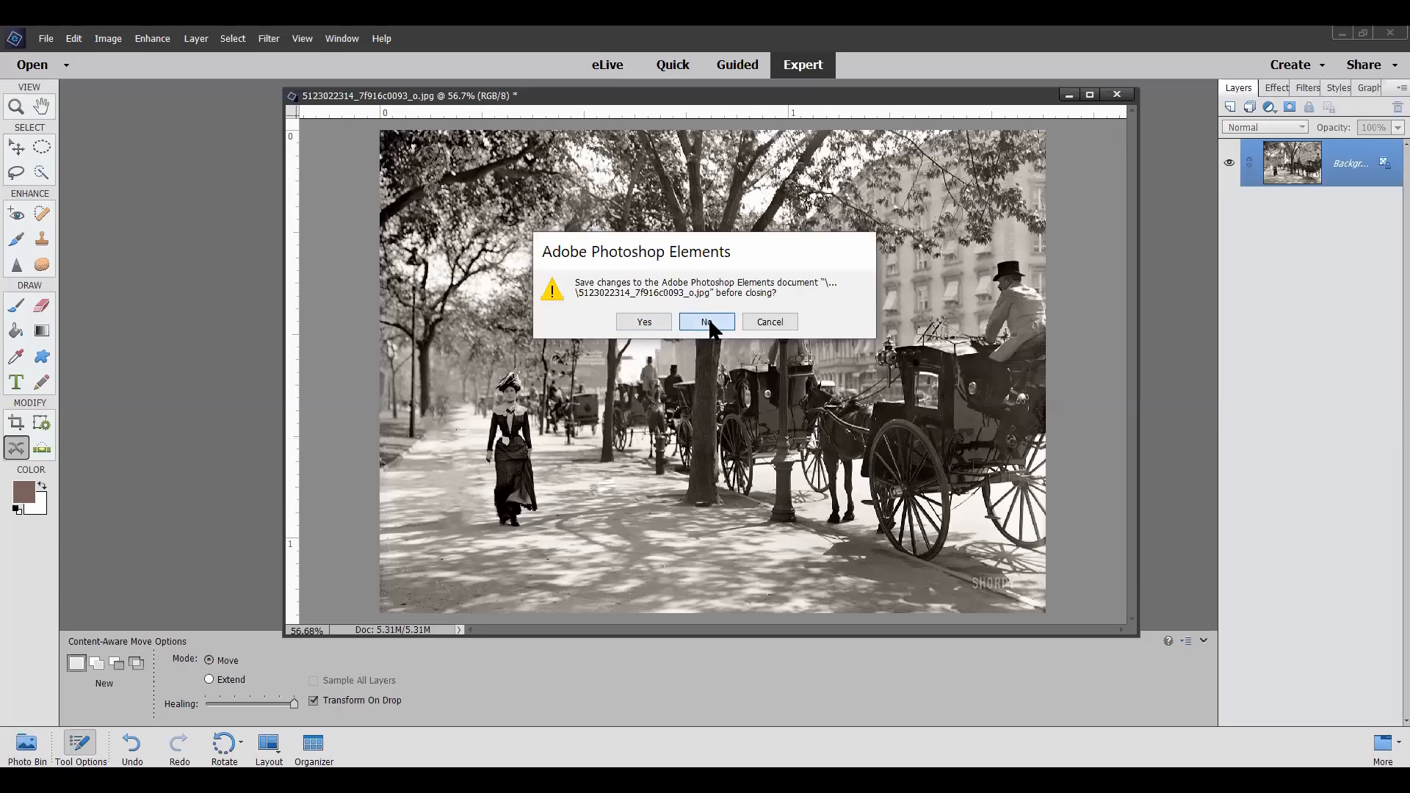
{"action": "left_click", "coordinate": [710, 322]}
Open the portrait img20150203_14012748 from the zoomphoto folder and reposition and enlarge its floating window to show the whole photo.
{"action": "left_click", "coordinate": [46, 39]}
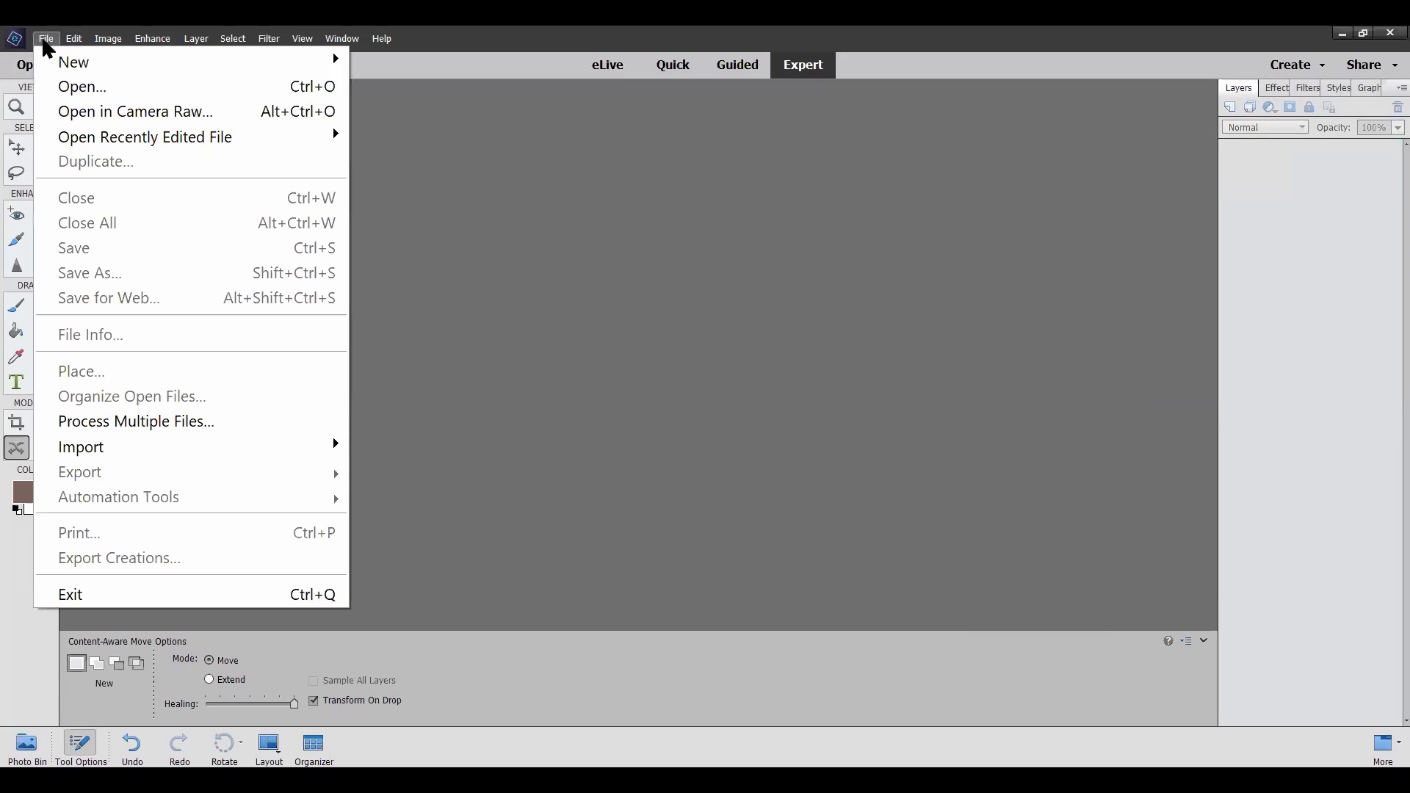
{"action": "left_click", "coordinate": [90, 86]}
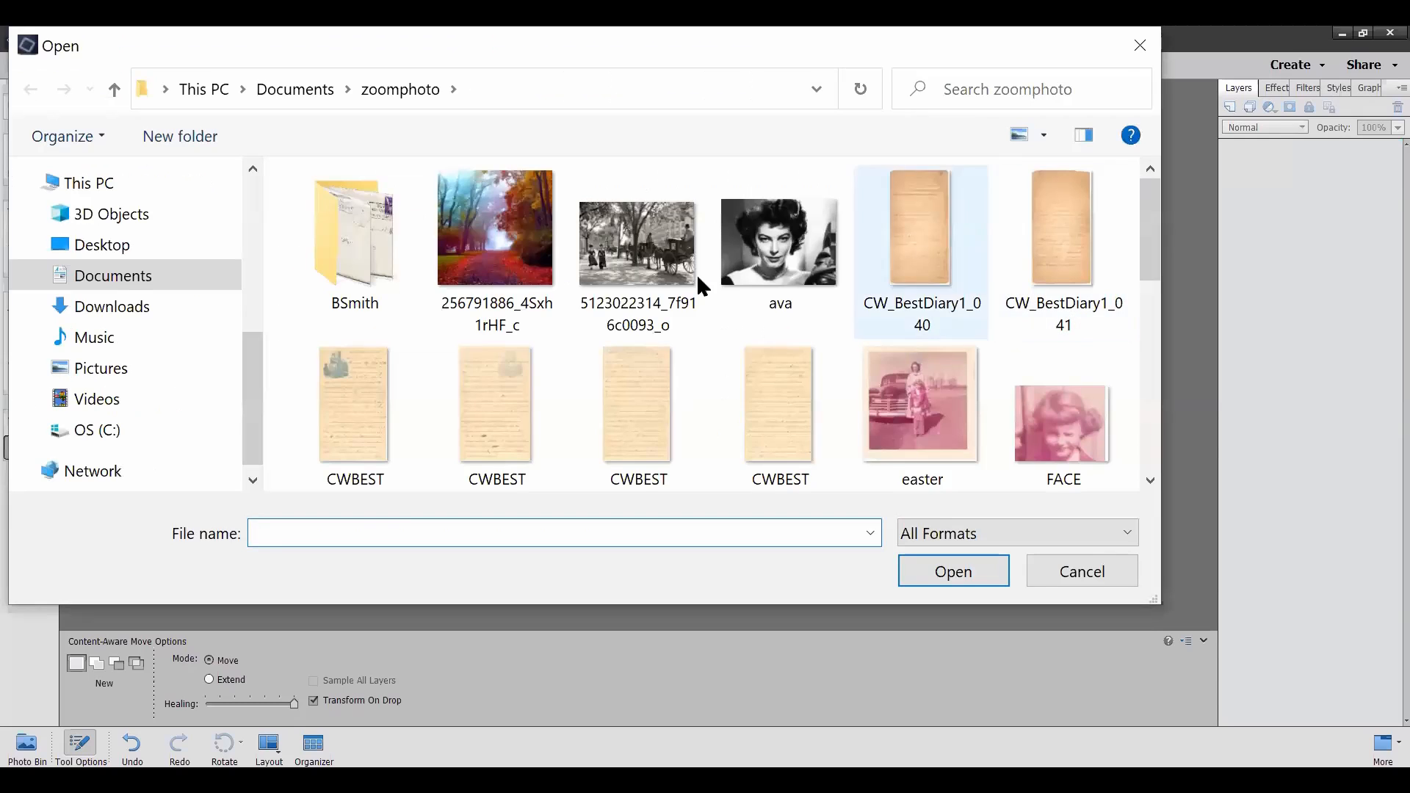
{"action": "left_click", "coordinate": [497, 370]}
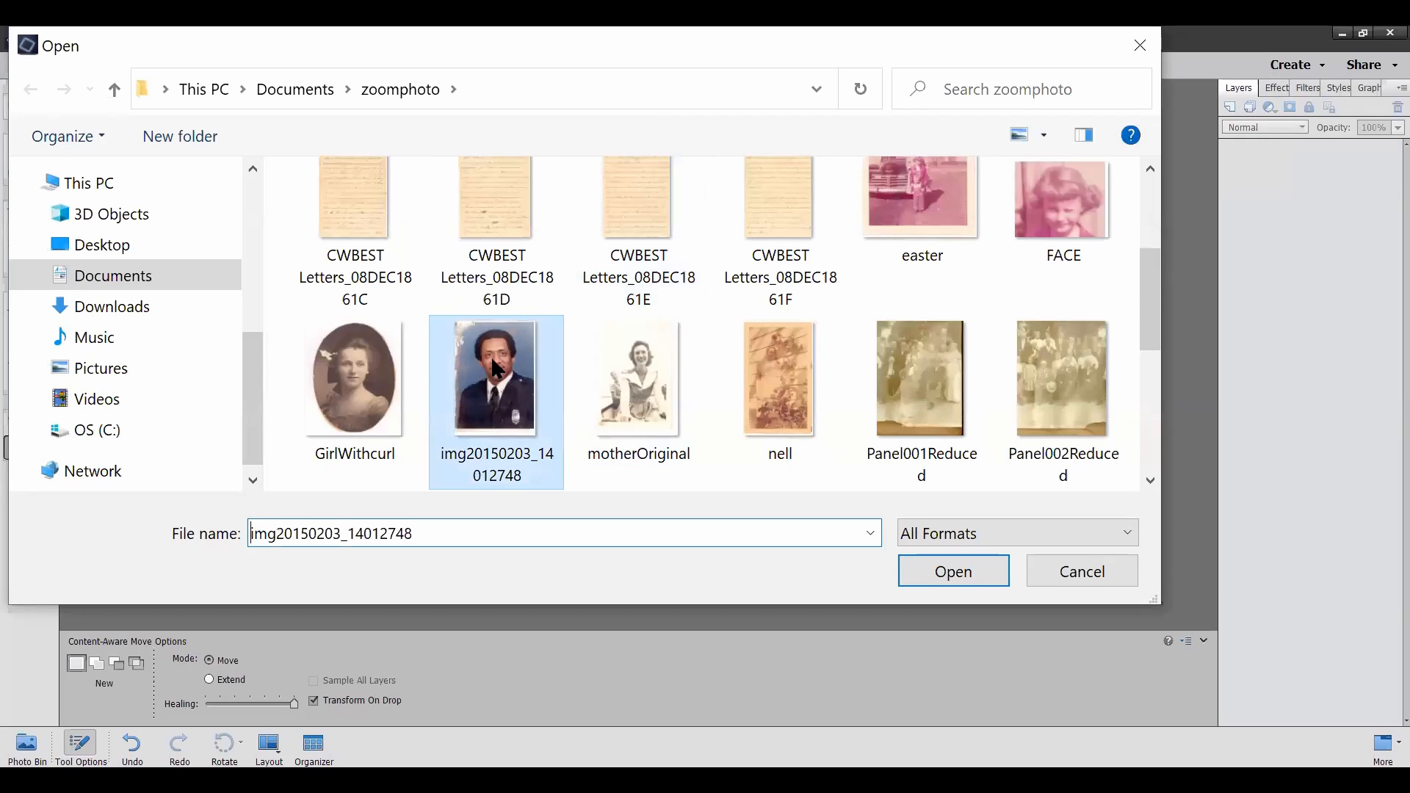
{"action": "left_click", "coordinate": [954, 571]}
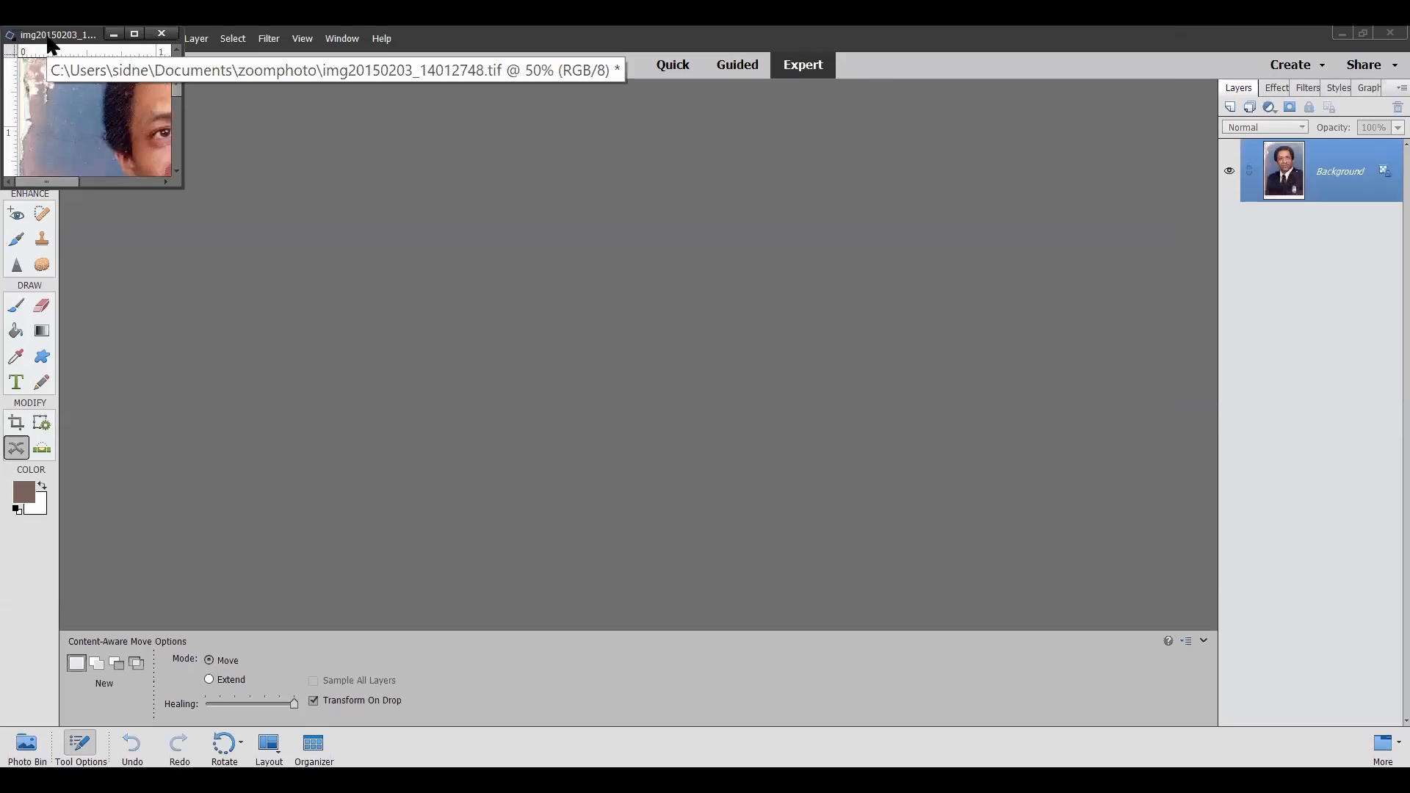
{"action": "left_click_drag", "start_coordinate": [52, 44], "coordinate": [486, 109]}
{"action": "left_click_drag", "start_coordinate": [617, 258], "coordinate": [1164, 694]}
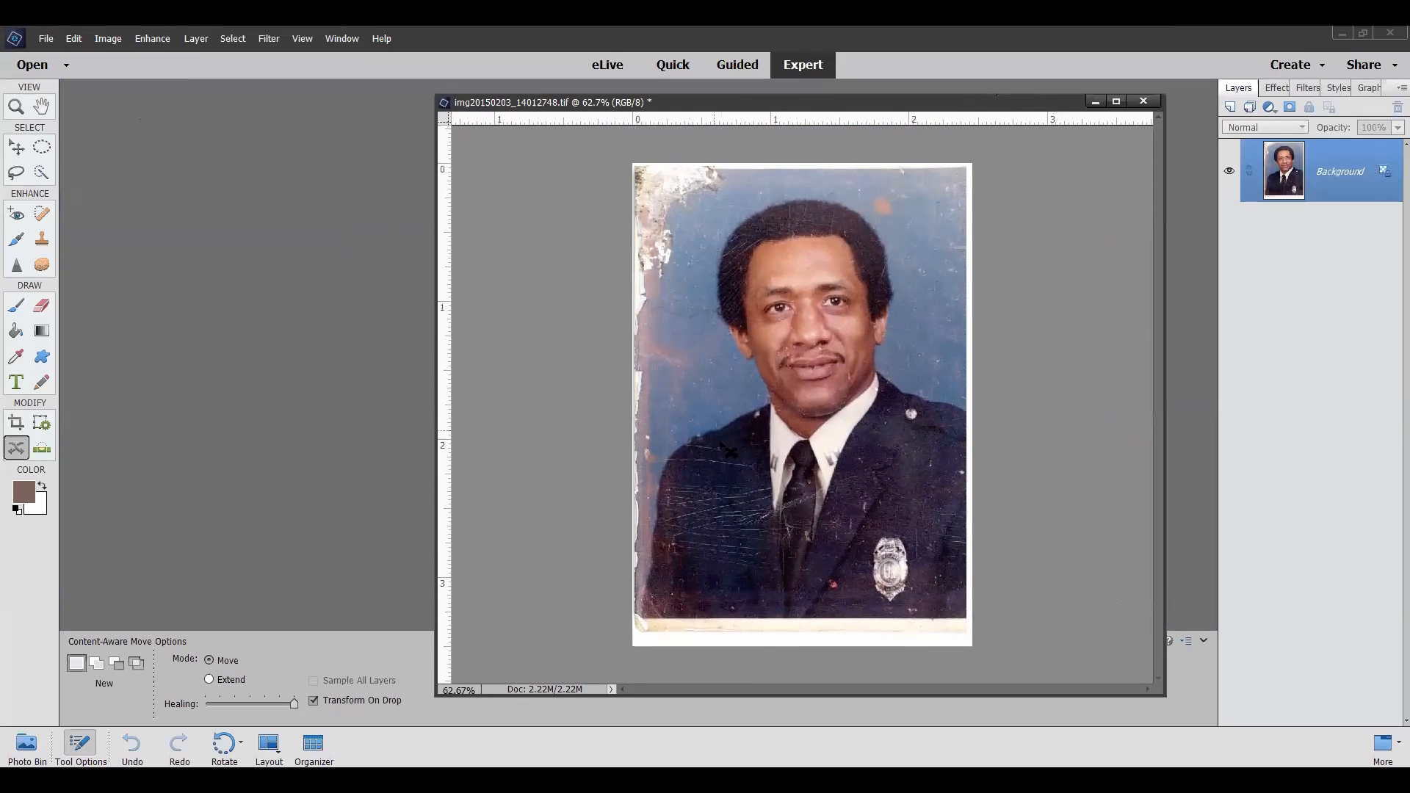
Examine the damage across the uniformed portrait at several magnifications, especially the scratches on the jacket, collar and tie.
{"action": "scroll", "coordinate": [728, 455], "scroll_direction": "up", "scroll_amount": 4}
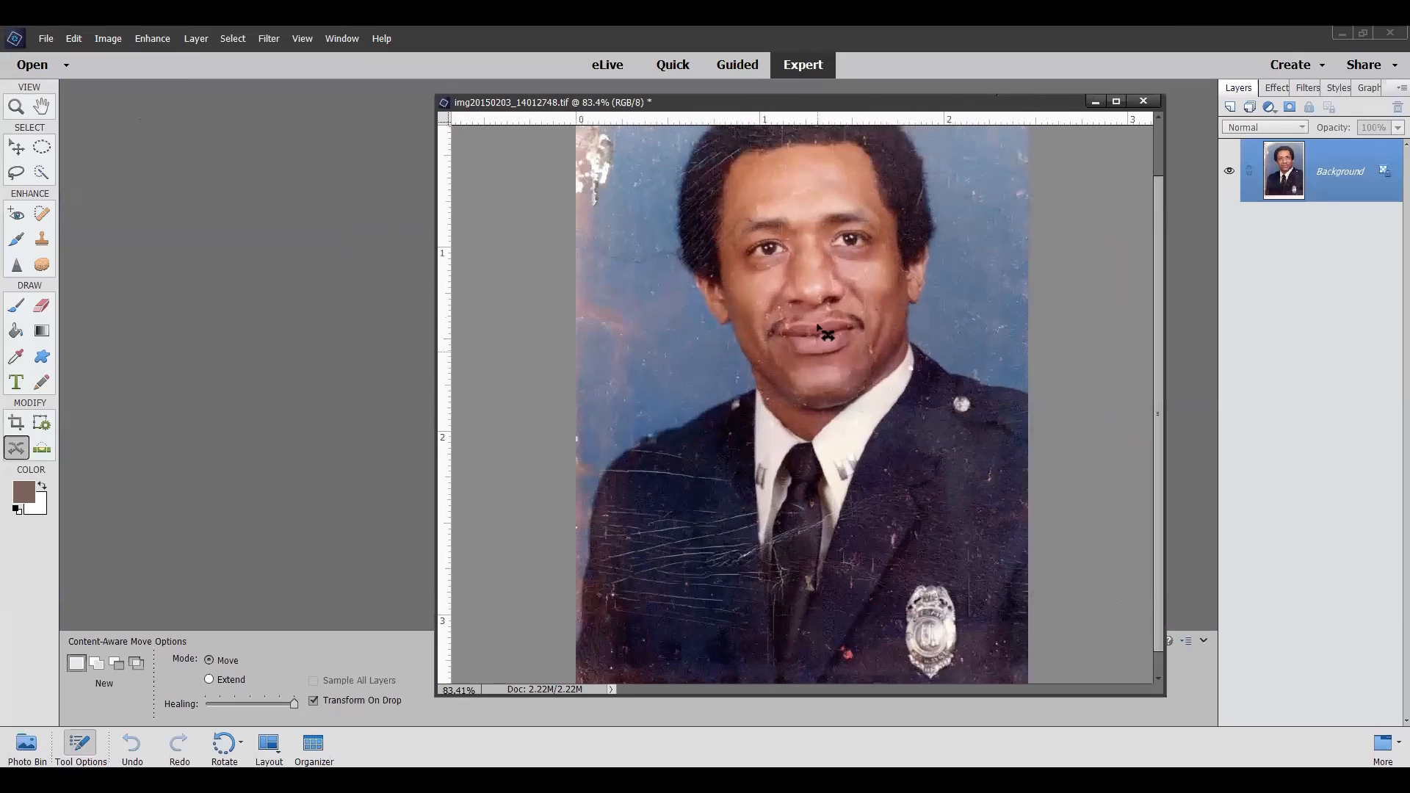
{"action": "scroll", "coordinate": [823, 333], "scroll_direction": "down", "scroll_amount": 2}
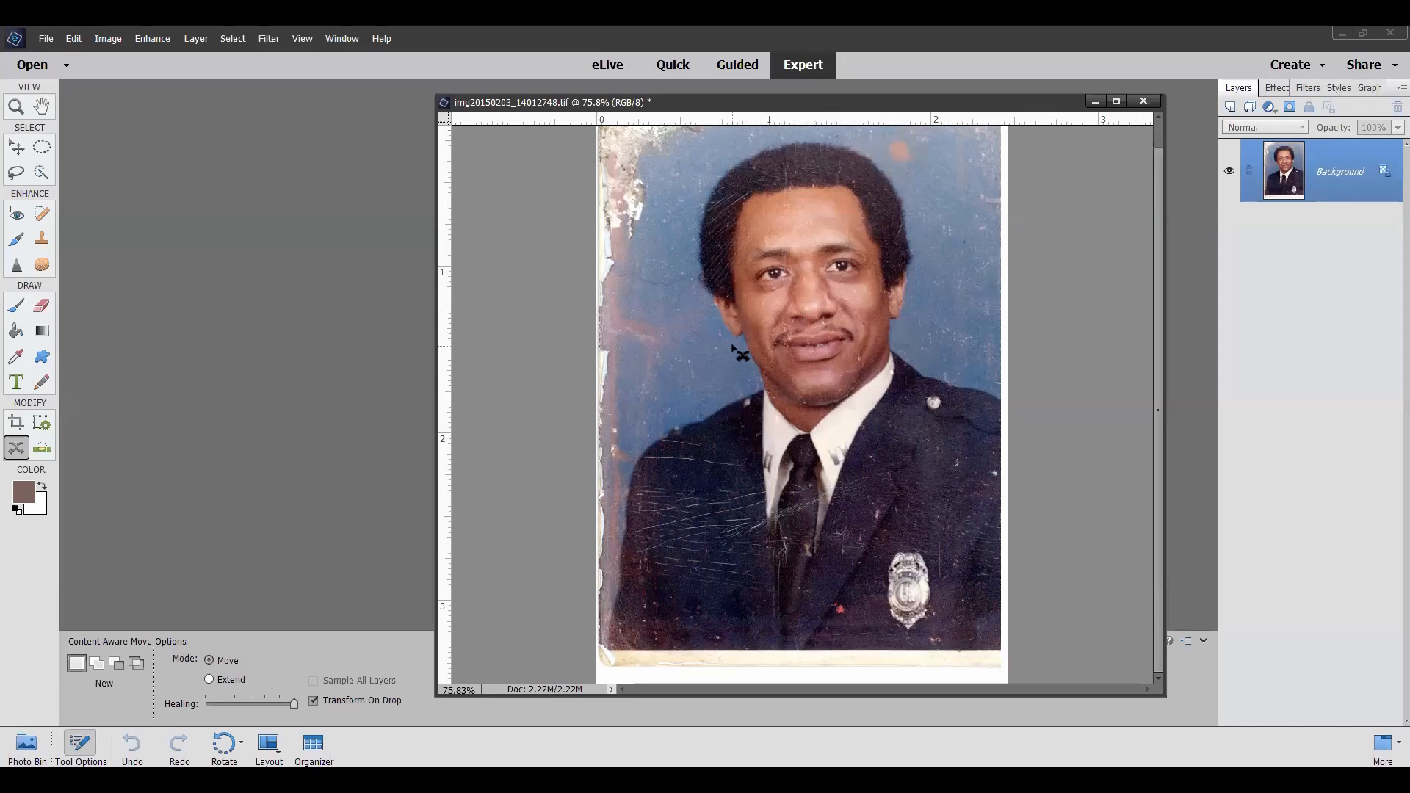
{"action": "scroll", "coordinate": [736, 353], "scroll_direction": "up", "scroll_amount": 3}
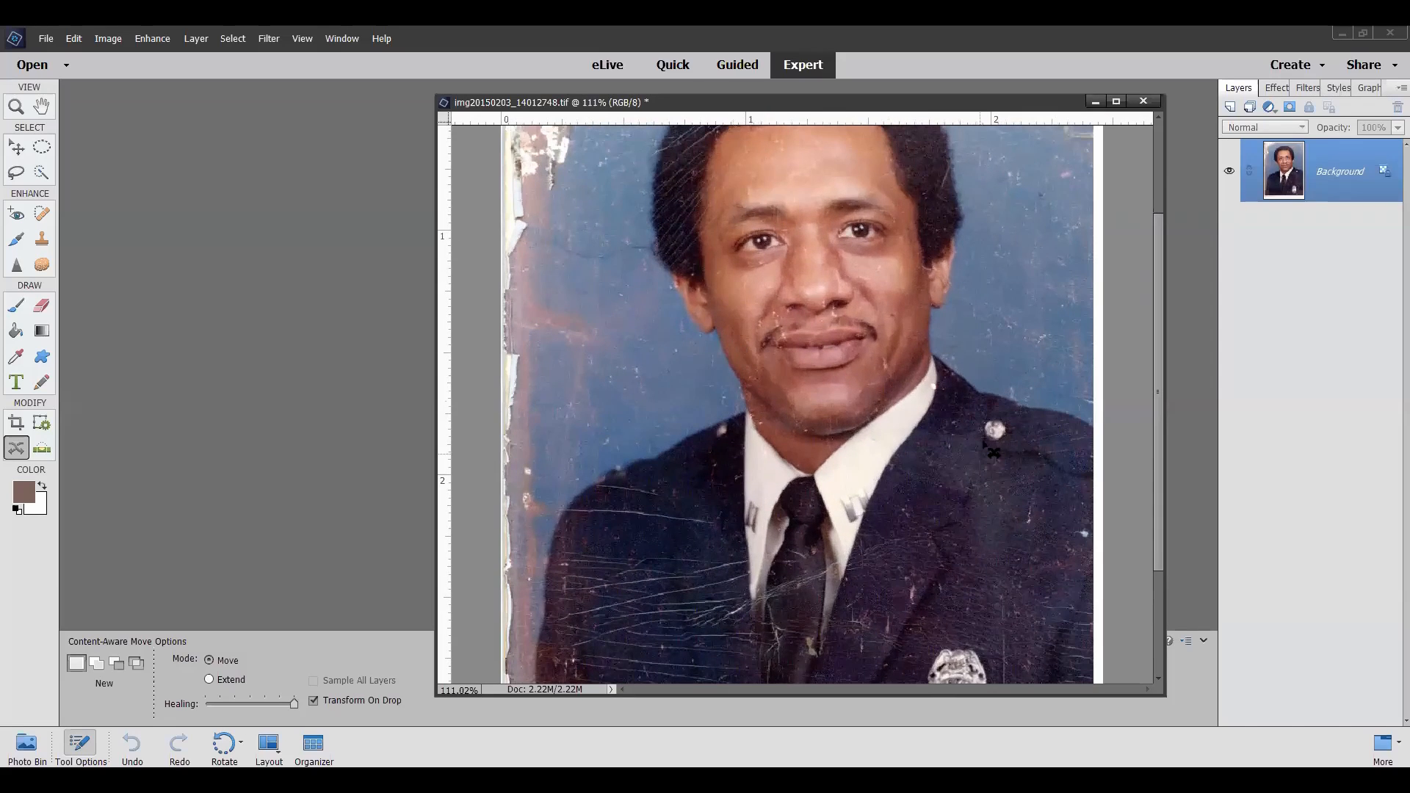
{"action": "scroll", "coordinate": [985, 450], "scroll_direction": "up", "scroll_amount": 1}
{"action": "scroll", "coordinate": [992, 448], "scroll_direction": "up", "scroll_amount": 1}
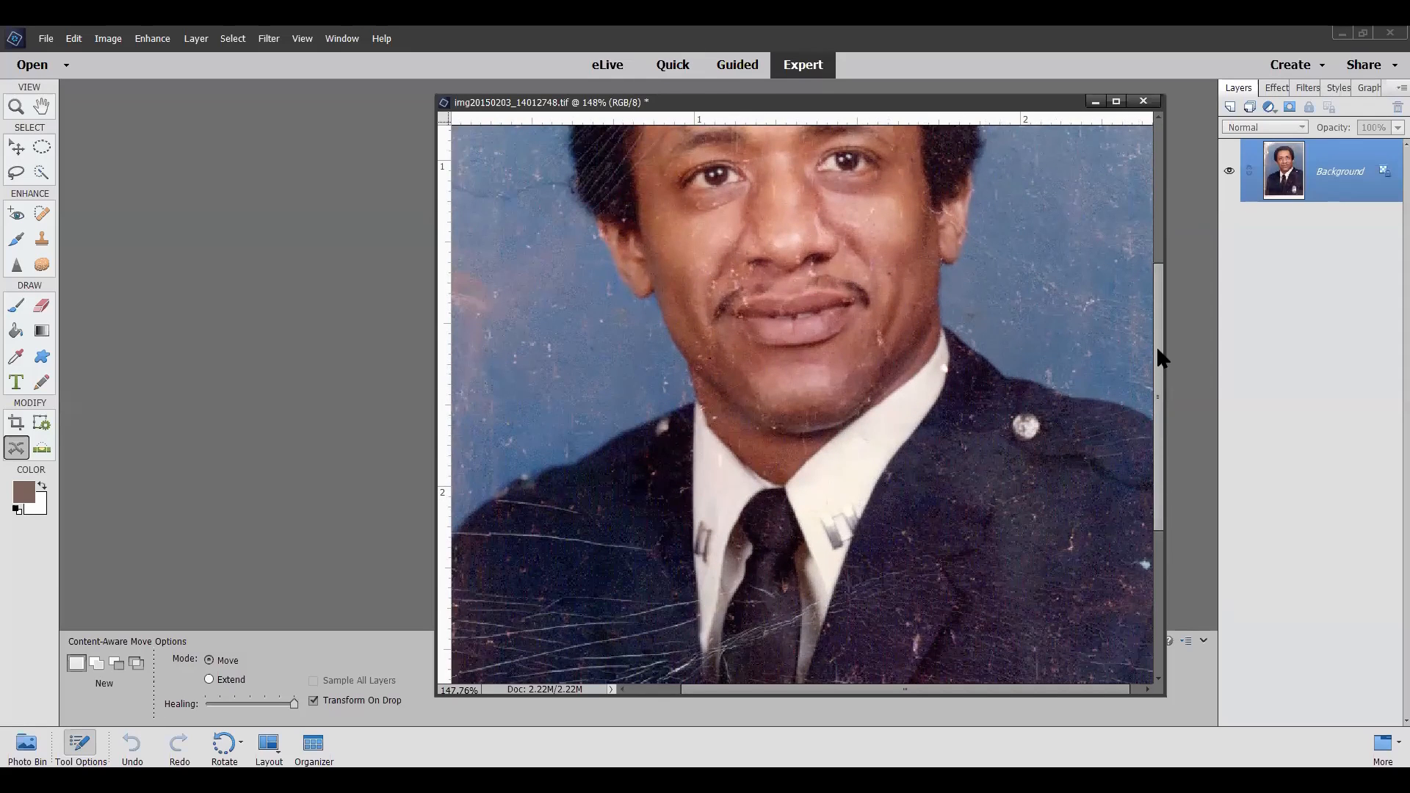
{"action": "left_click_drag", "start_coordinate": [1157, 352], "coordinate": [1166, 478]}
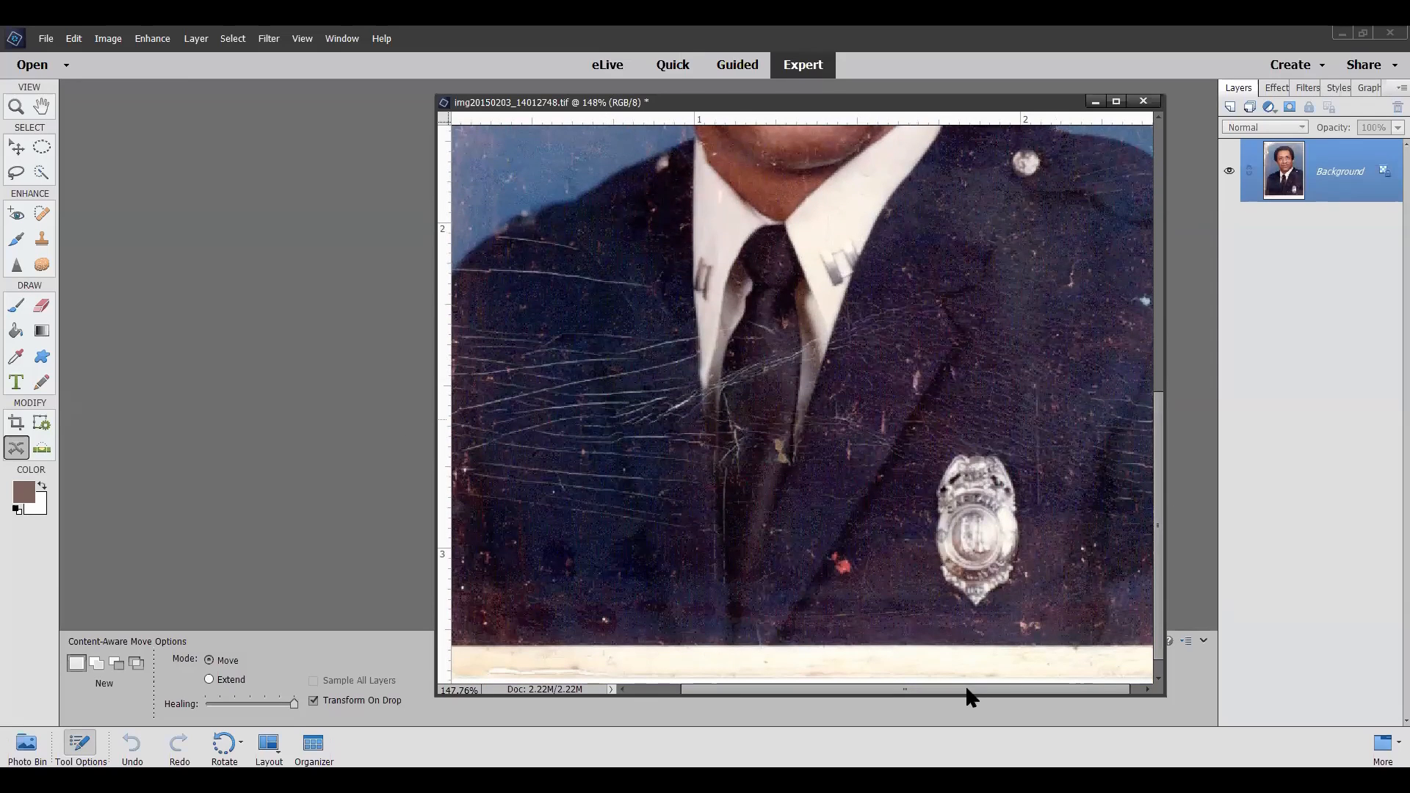
{"action": "left_click_drag", "start_coordinate": [946, 690], "coordinate": [881, 690]}
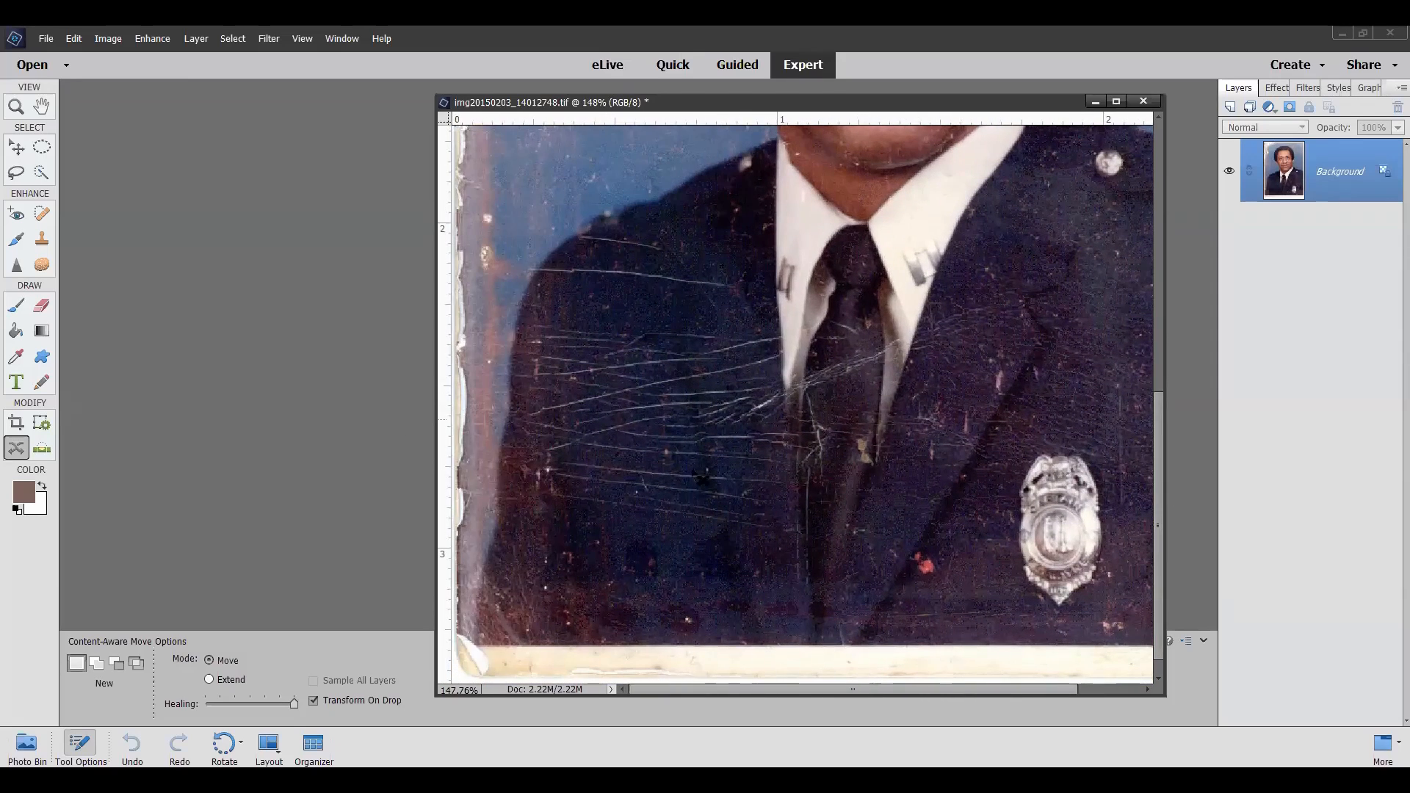
{"action": "scroll", "coordinate": [483, 290], "scroll_direction": "up", "scroll_amount": 6}
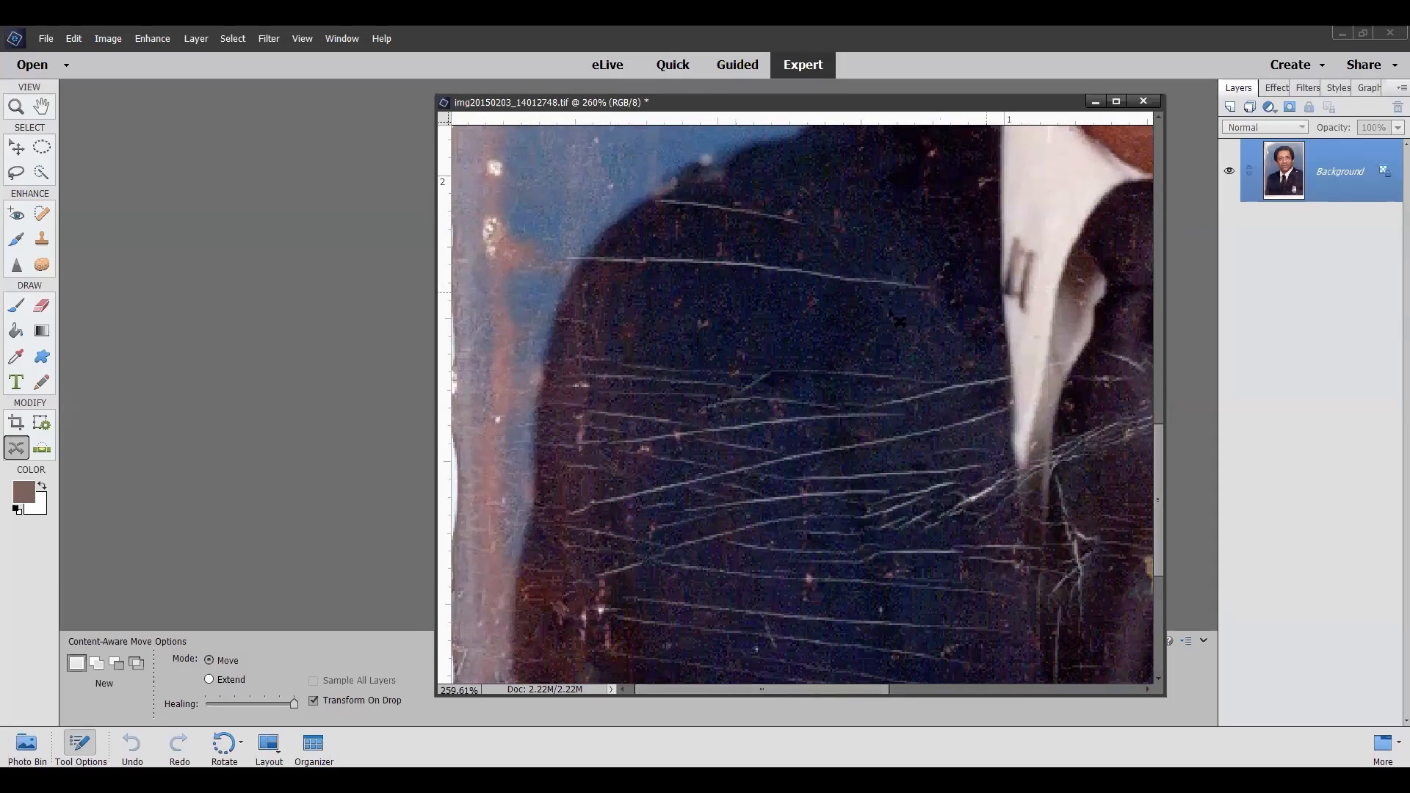
{"action": "scroll", "coordinate": [959, 233], "scroll_direction": "down", "scroll_amount": 3}
{"action": "scroll", "coordinate": [960, 233], "scroll_direction": "down", "scroll_amount": 7}
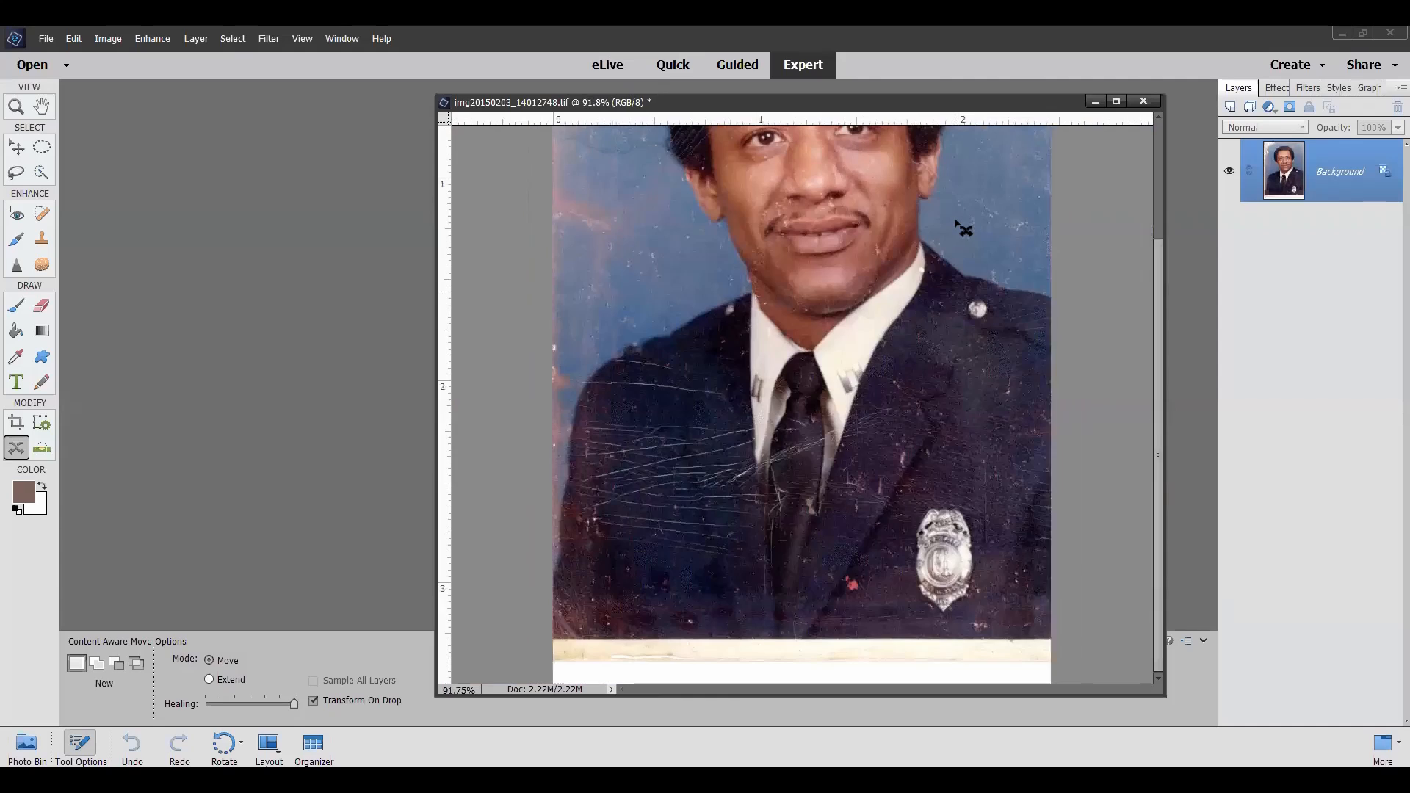
Examine the scratches and specks in the portrait's hair, face and blue background up close and at lower magnification.
{"action": "scroll", "coordinate": [736, 185], "scroll_direction": "up", "scroll_amount": 6}
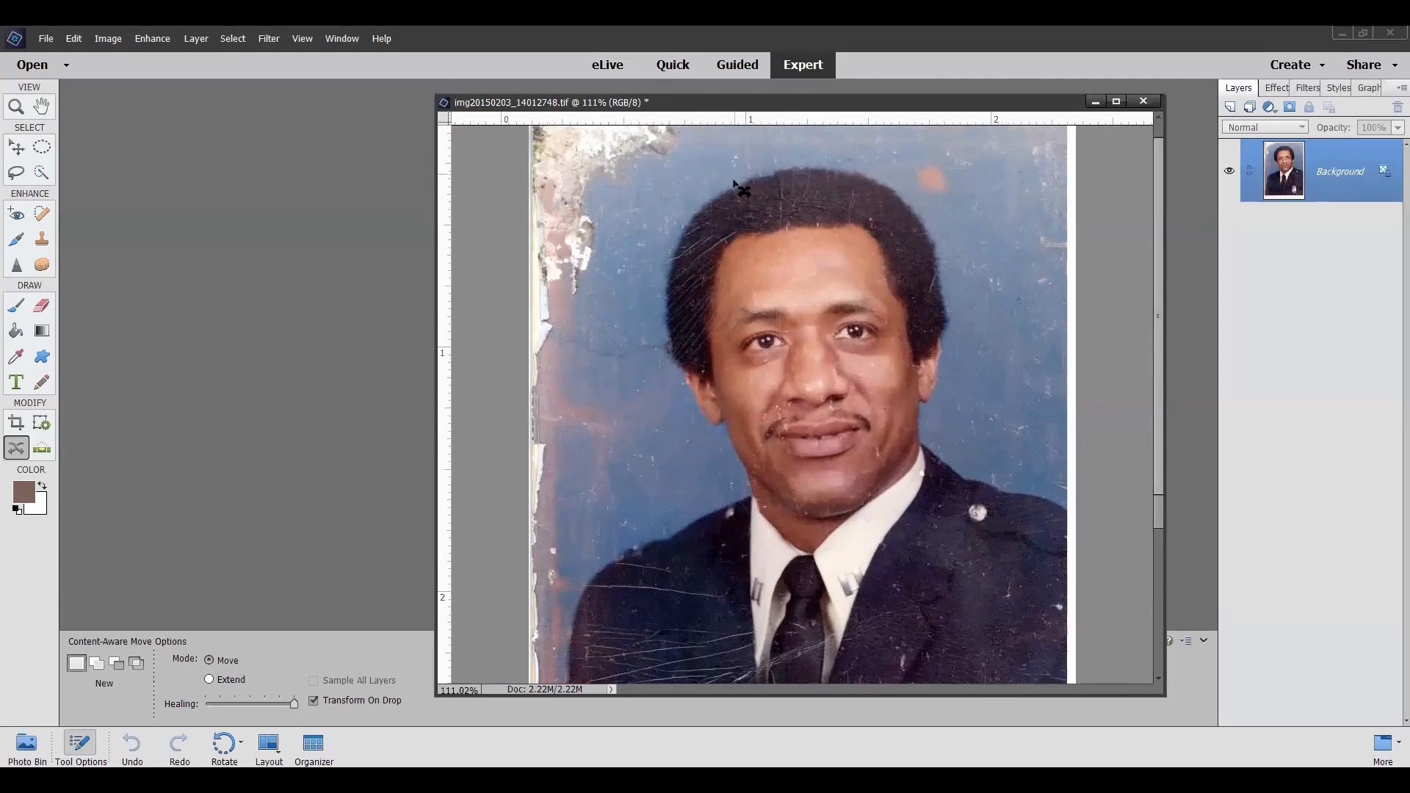
{"action": "scroll", "coordinate": [737, 186], "scroll_direction": "up", "scroll_amount": 3}
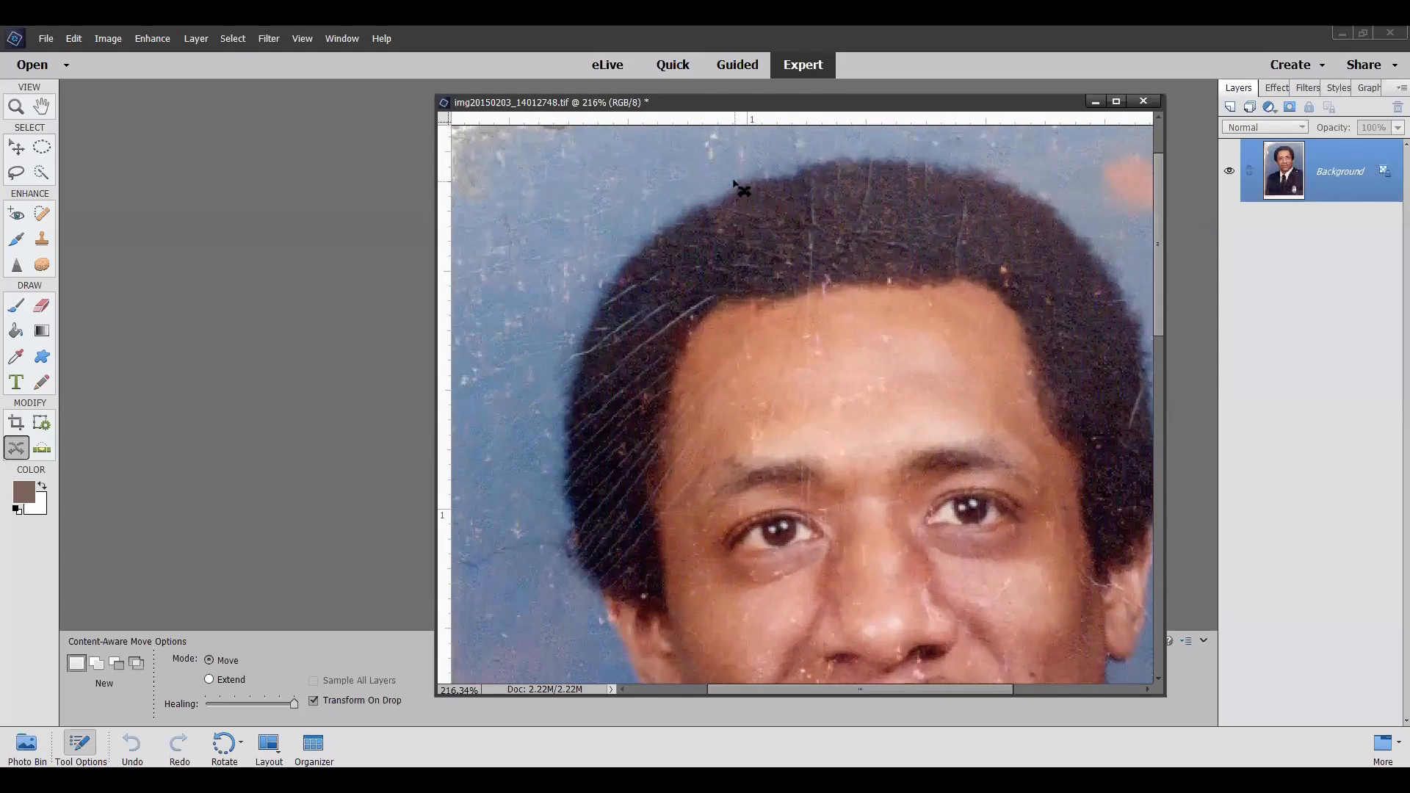
{"action": "scroll", "coordinate": [737, 185], "scroll_direction": "up", "scroll_amount": 1}
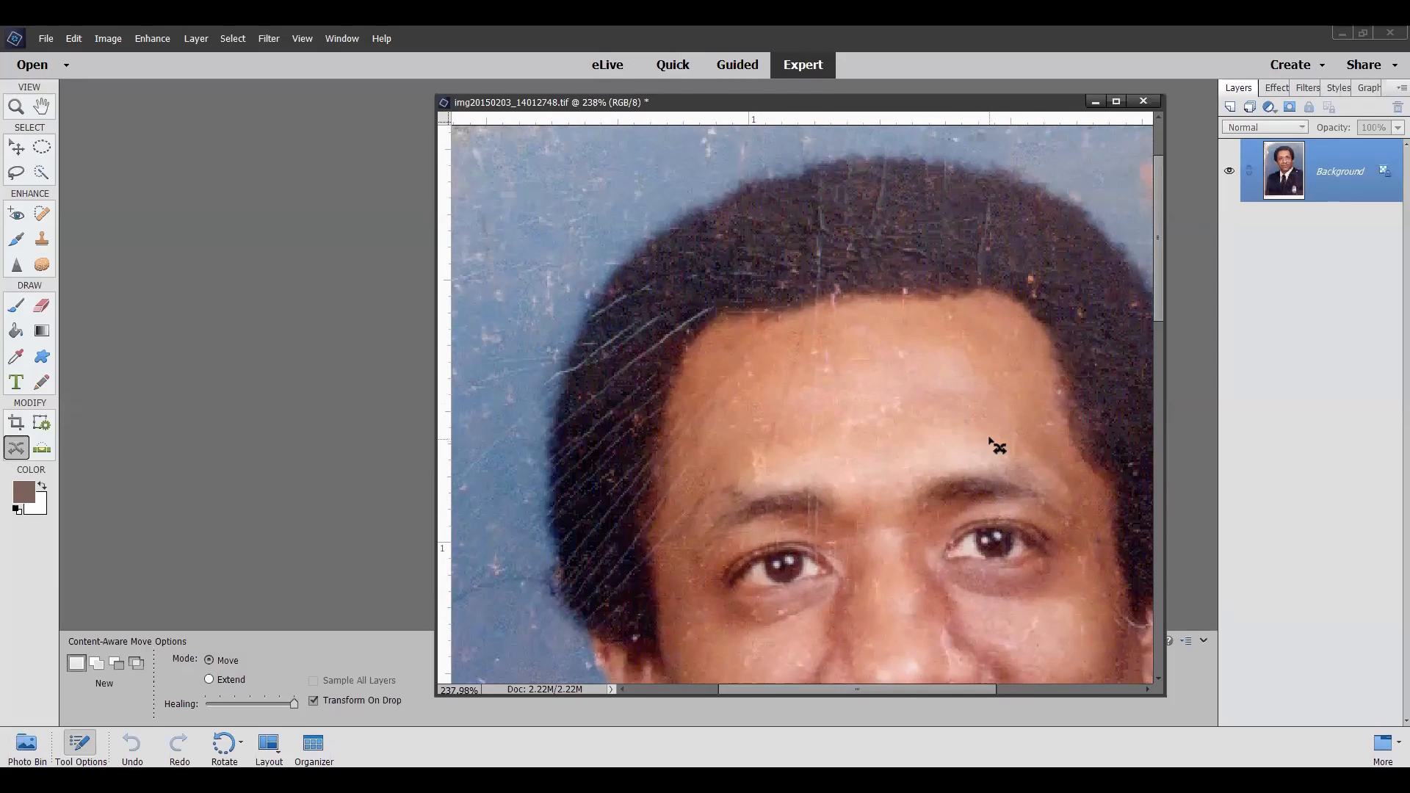
{"action": "scroll", "coordinate": [990, 439], "scroll_direction": "down", "scroll_amount": 4}
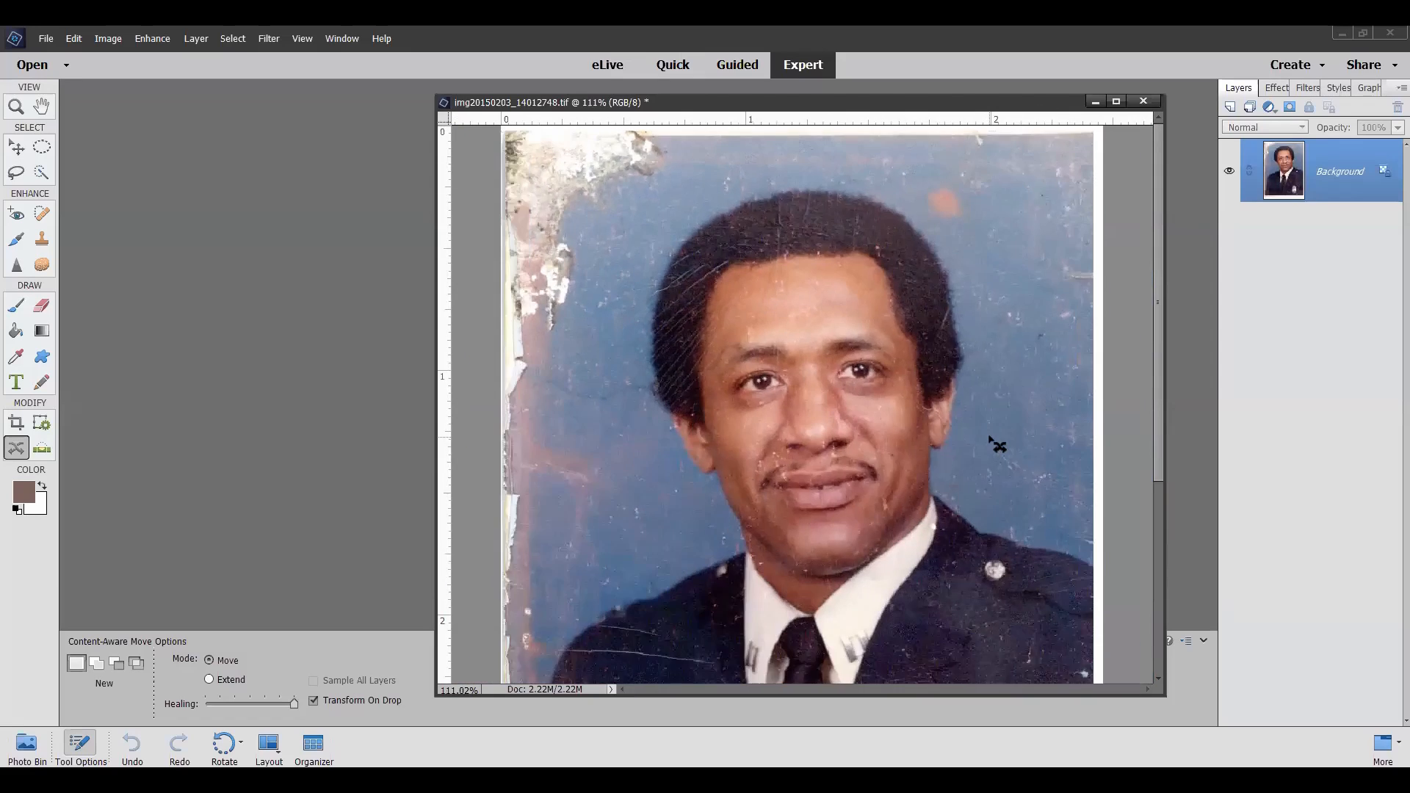
{"action": "scroll", "coordinate": [997, 444], "scroll_direction": "down", "scroll_amount": 3}
{"action": "scroll", "coordinate": [943, 370], "scroll_direction": "up", "scroll_amount": 5}
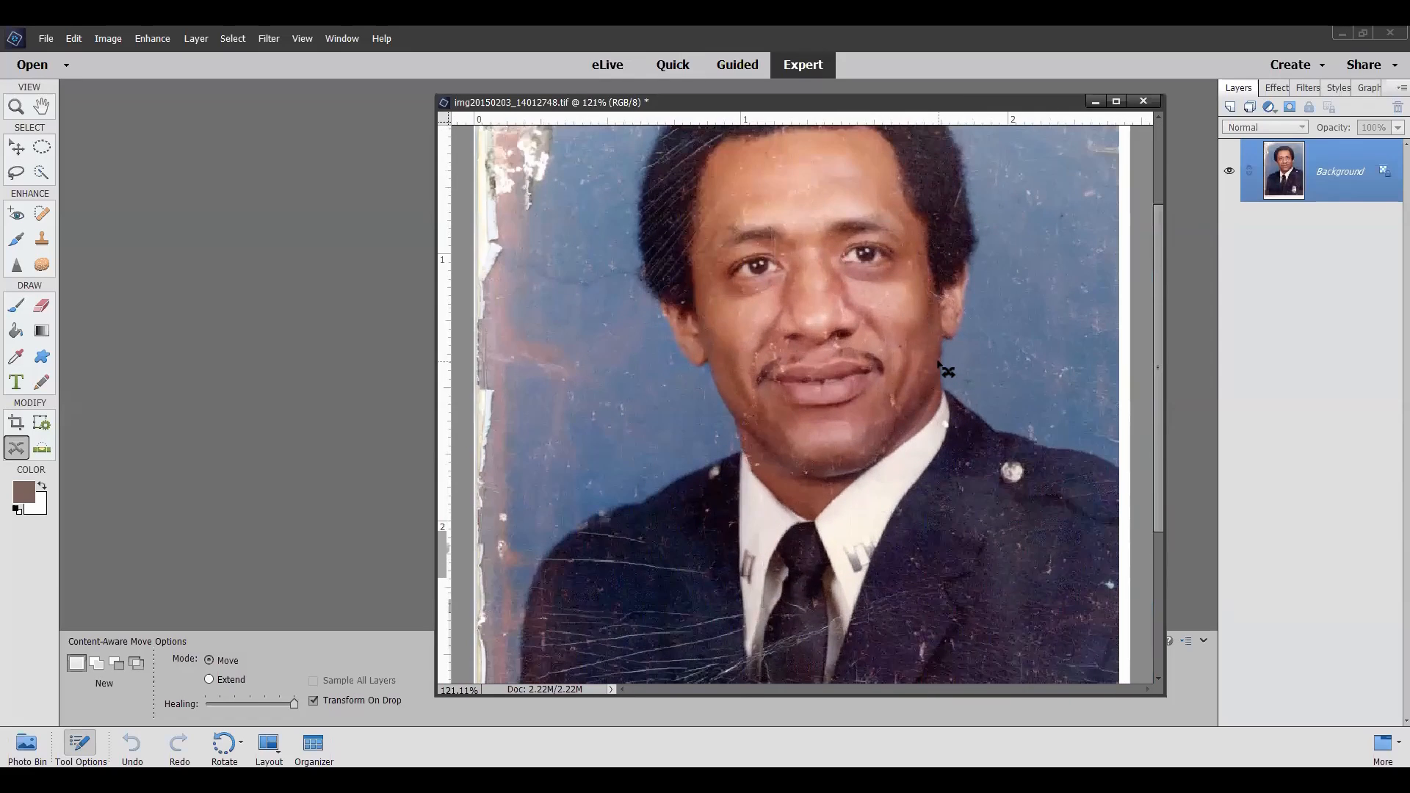
{"action": "scroll", "coordinate": [946, 371], "scroll_direction": "up", "scroll_amount": 2}
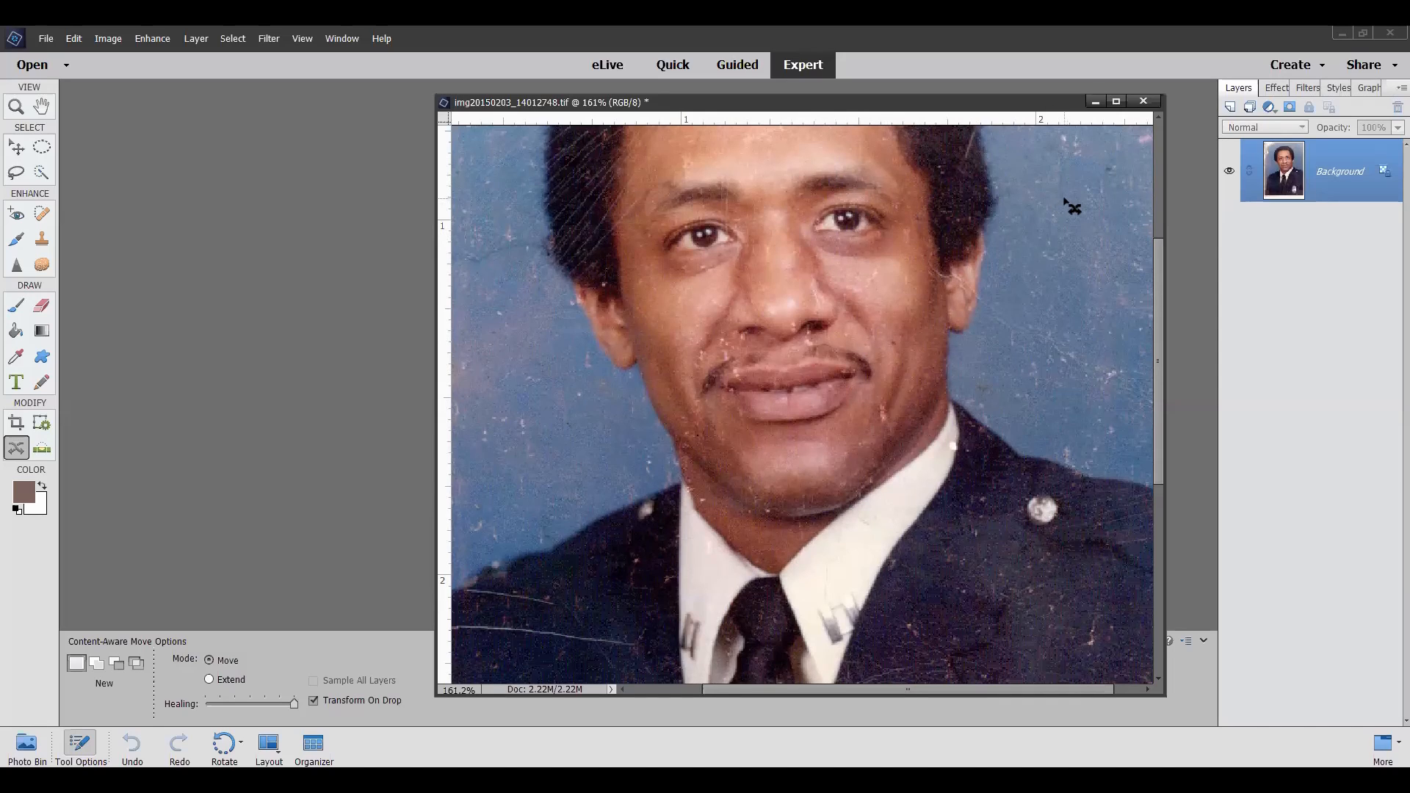
{"action": "key", "text": "ctrl+0"}
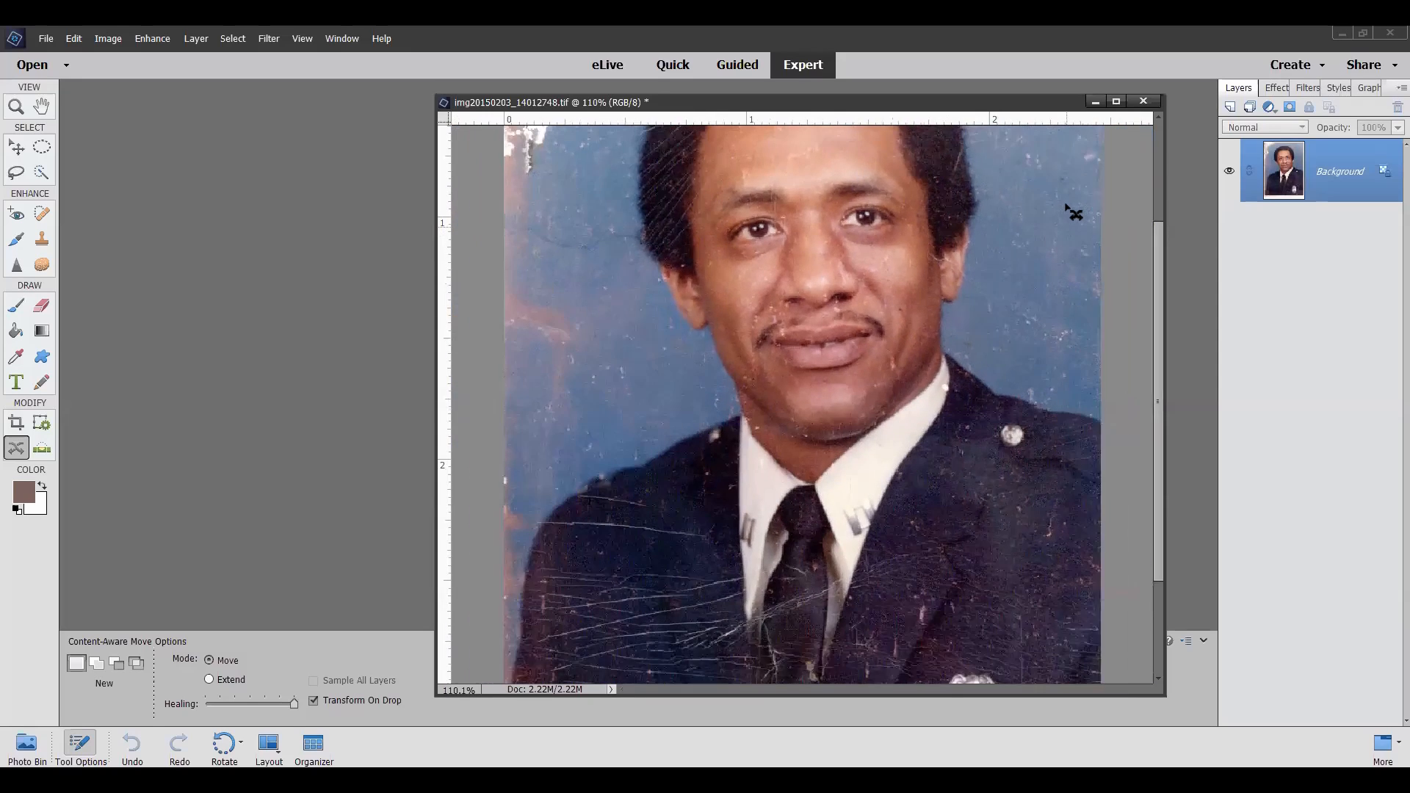
Examine the scratches and specks across the portrait's hair, forehead and blue background at several magnifications.
{"action": "scroll", "coordinate": [930, 156], "scroll_direction": "up", "scroll_amount": 2}
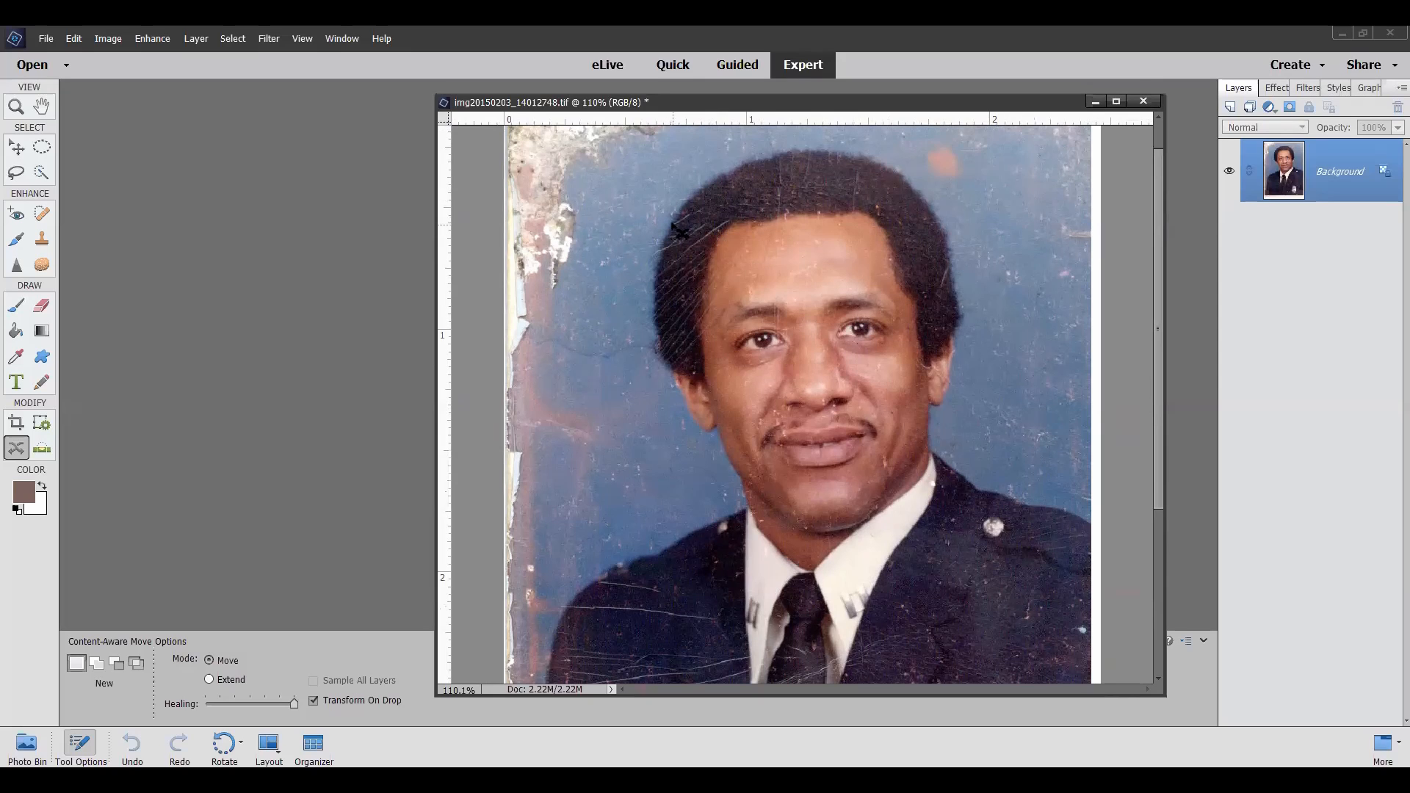
{"action": "scroll", "coordinate": [679, 237], "scroll_direction": "up", "scroll_amount": 5}
{"action": "scroll", "coordinate": [680, 236], "scroll_direction": "up", "scroll_amount": 3}
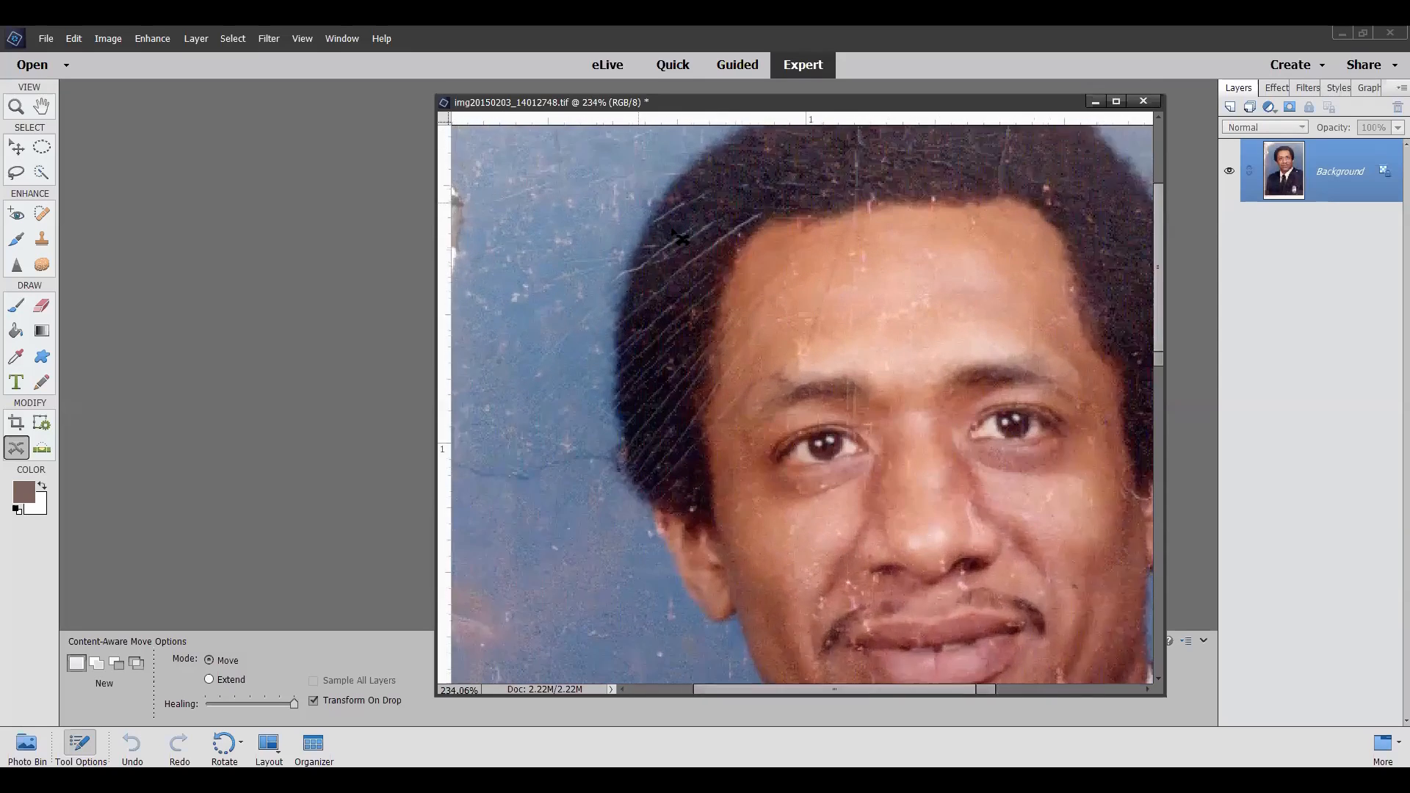
{"action": "scroll", "coordinate": [677, 232], "scroll_direction": "down", "scroll_amount": 3}
{"action": "scroll", "coordinate": [677, 232], "scroll_direction": "down", "scroll_amount": 5}
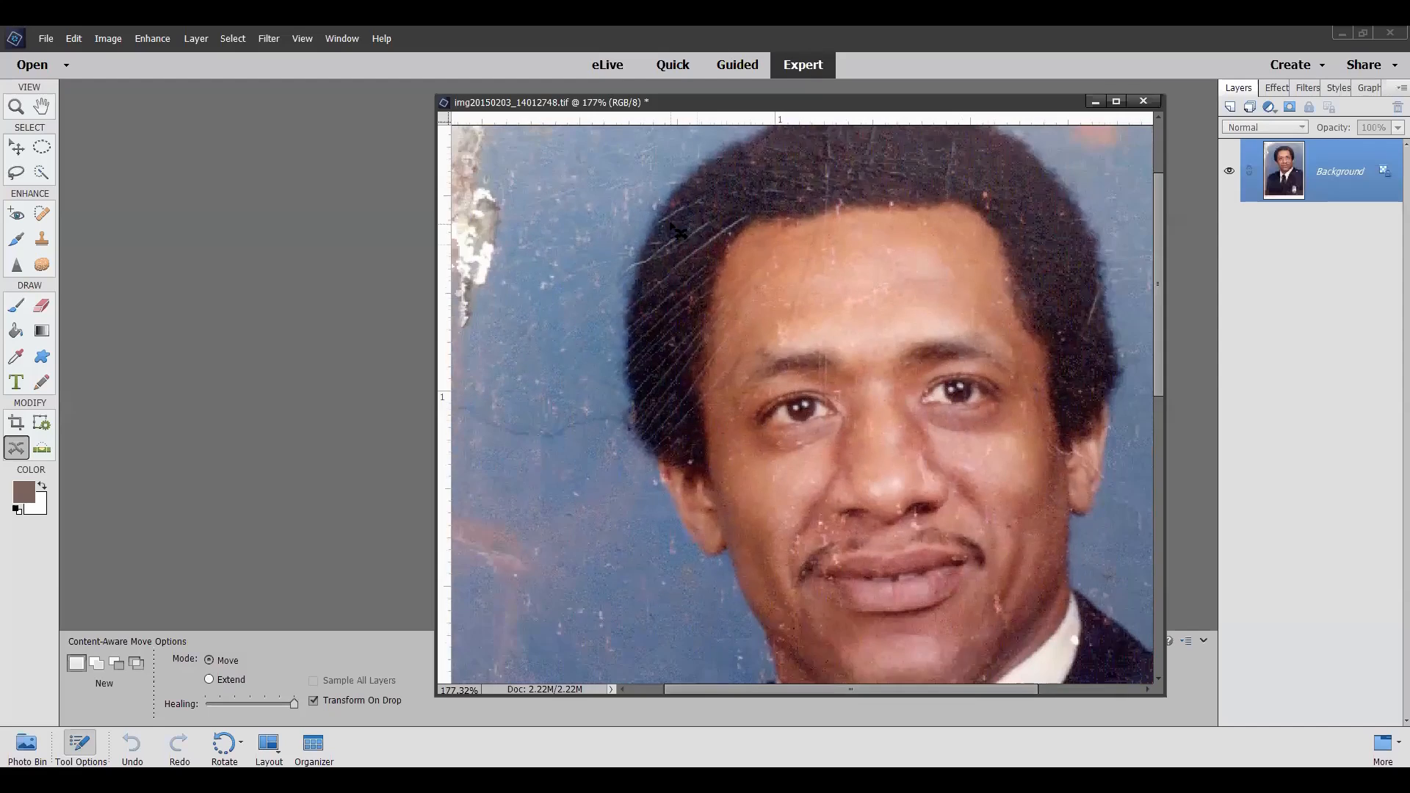
{"action": "scroll", "coordinate": [674, 232], "scroll_direction": "down", "scroll_amount": 1}
{"action": "scroll", "coordinate": [674, 232], "scroll_direction": "up", "scroll_amount": 5}
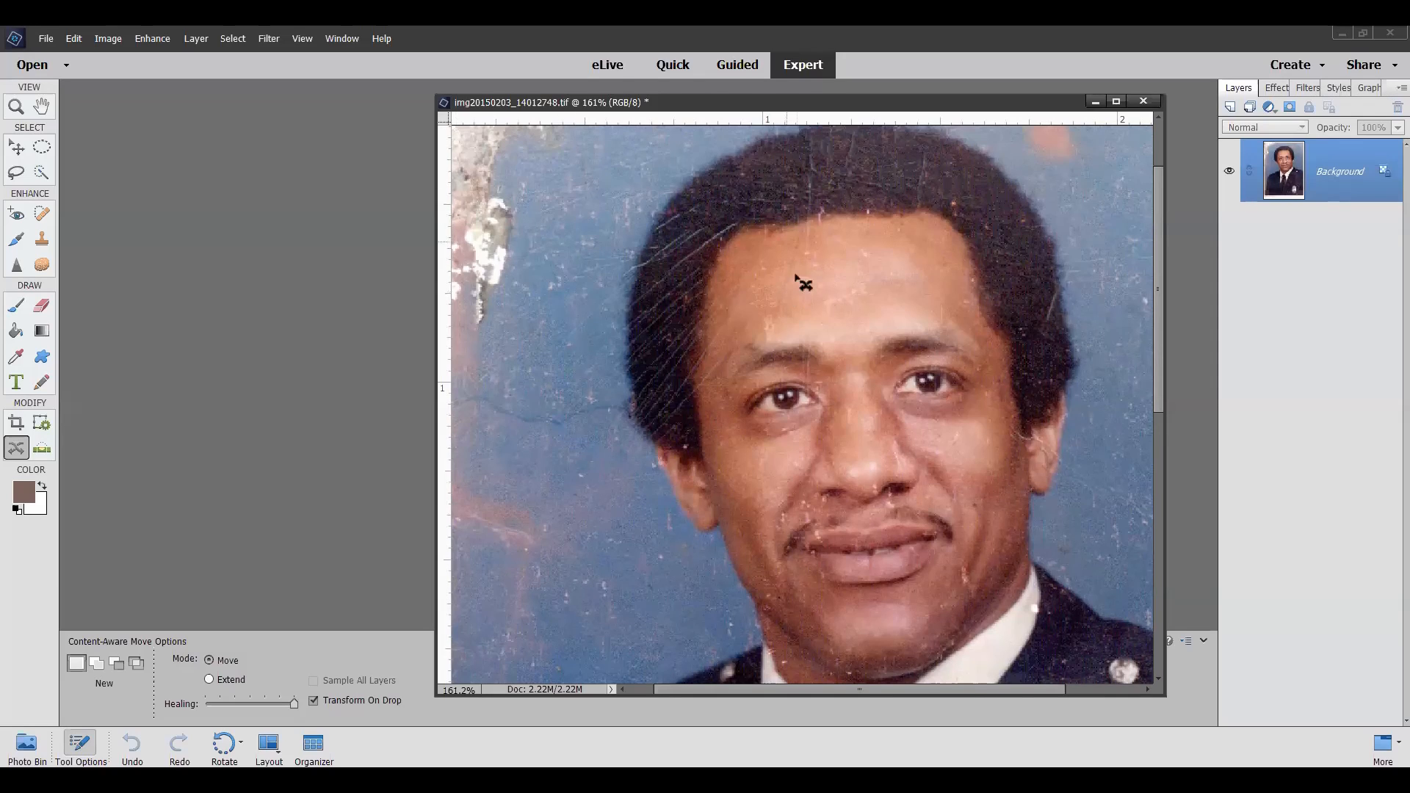
{"action": "scroll", "coordinate": [804, 283], "scroll_direction": "down", "scroll_amount": 5}
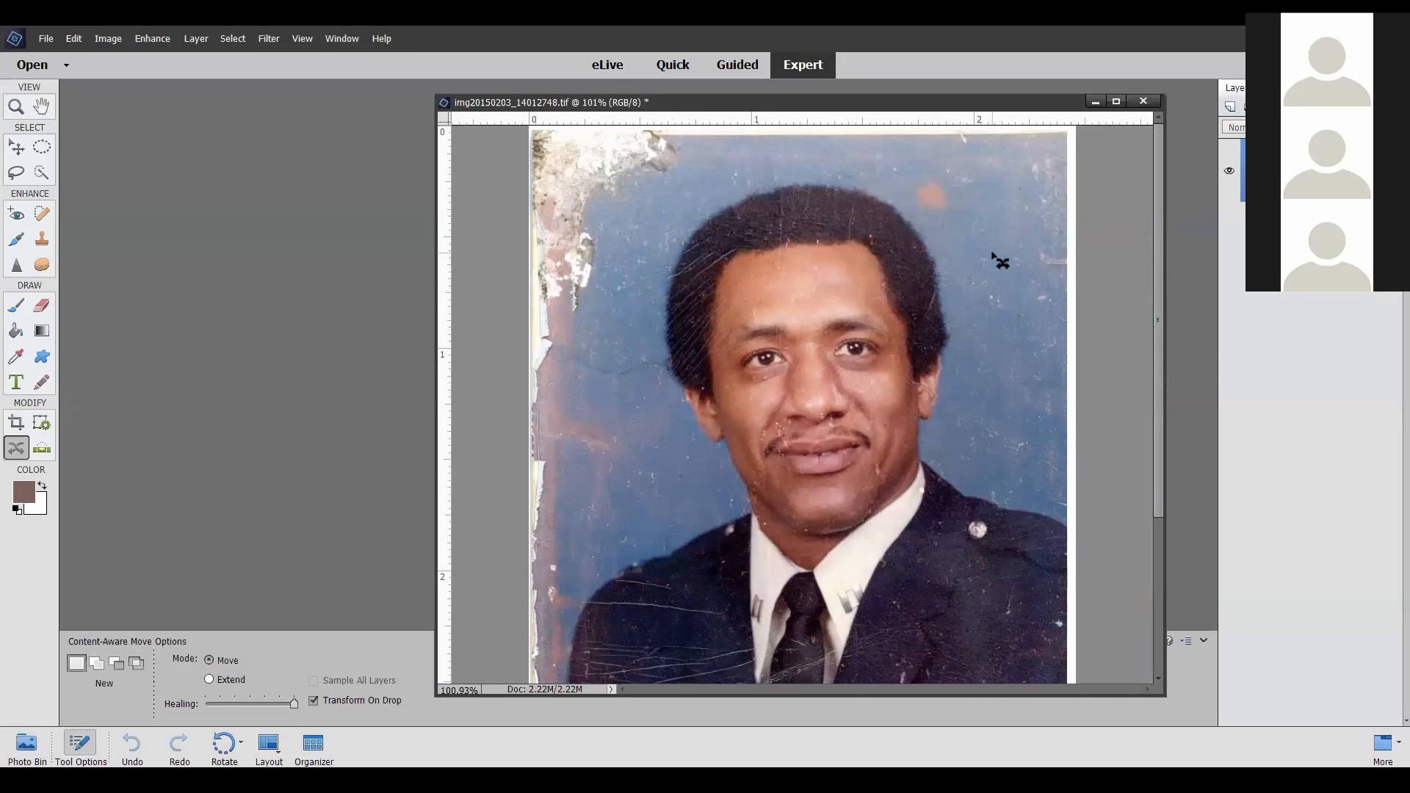
{"action": "scroll", "coordinate": [999, 261], "scroll_direction": "up", "scroll_amount": 5}
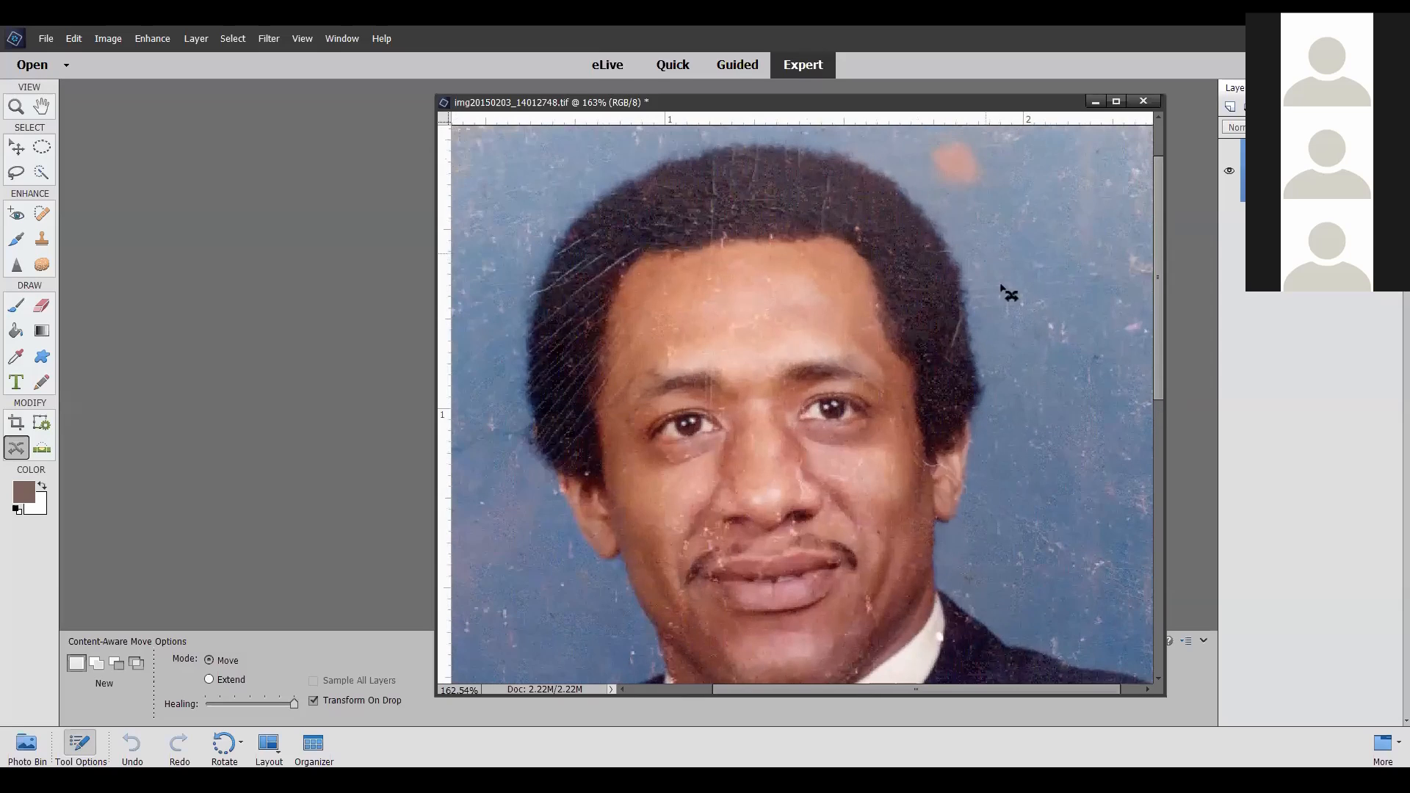
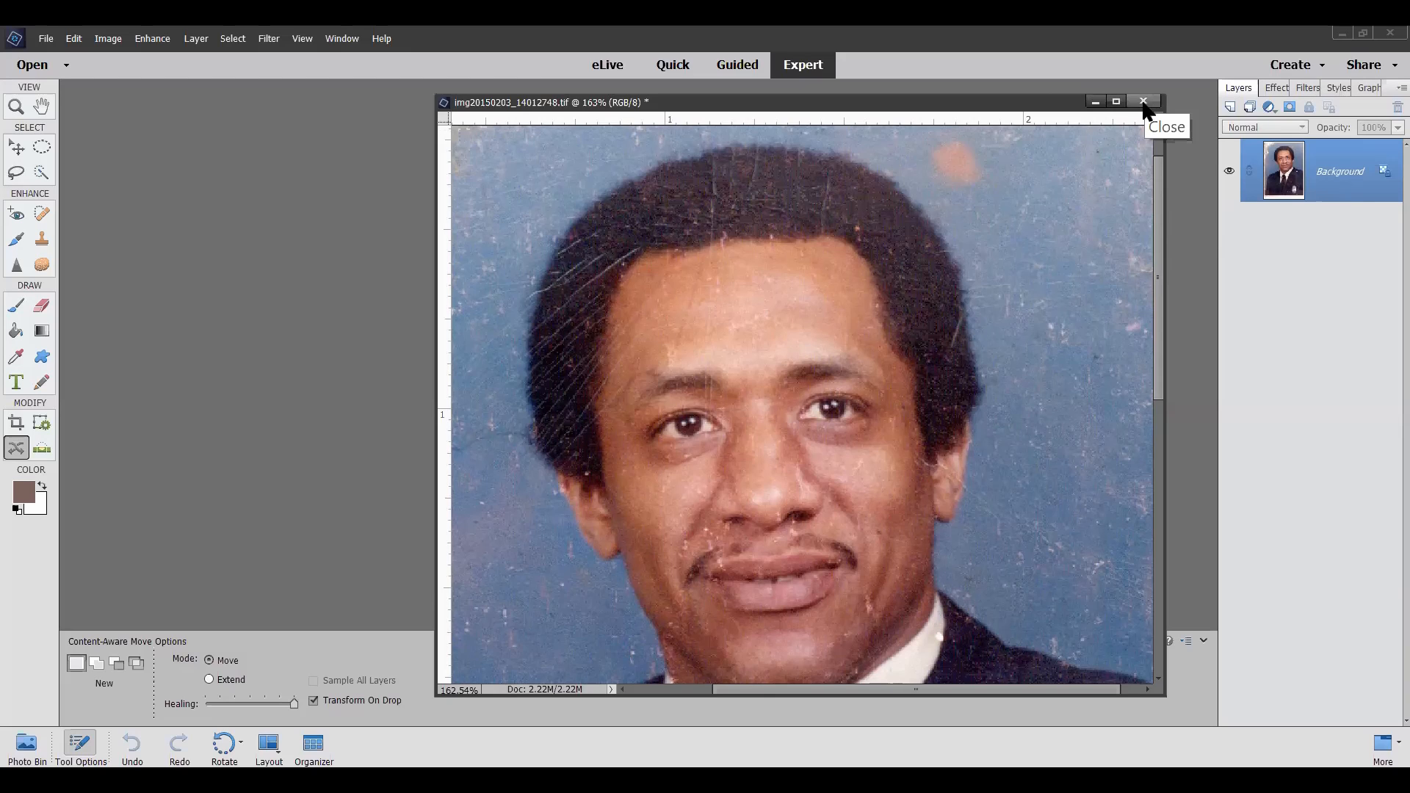
Heal the small light specks on the bridge and side of the nose with a 15 px Content Aware Spot Healing Brush.
{"action": "scroll", "coordinate": [757, 481], "scroll_direction": "up", "scroll_amount": 3}
{"action": "scroll", "coordinate": [779, 492], "scroll_direction": "up", "scroll_amount": 6}
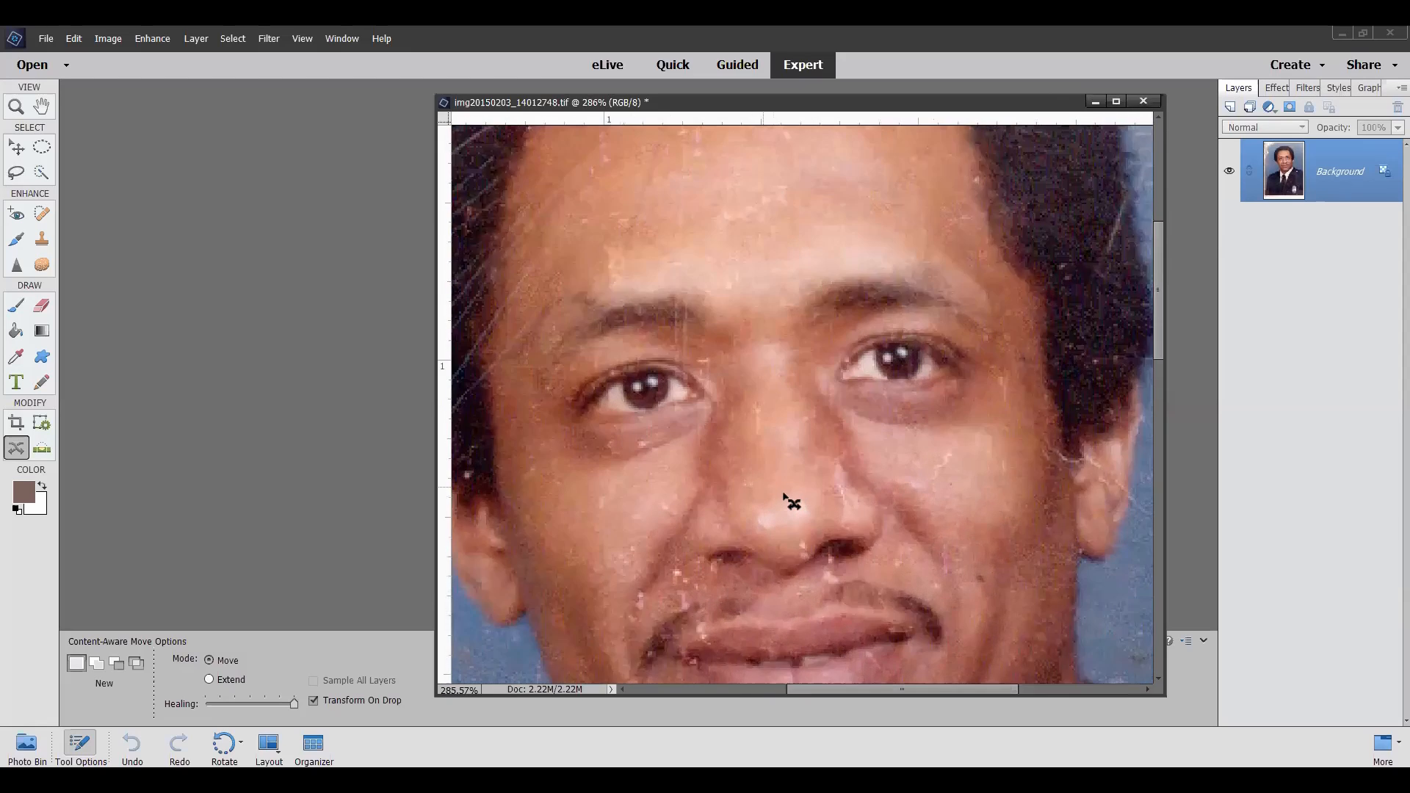
{"action": "scroll", "coordinate": [784, 497], "scroll_direction": "up", "scroll_amount": 1}
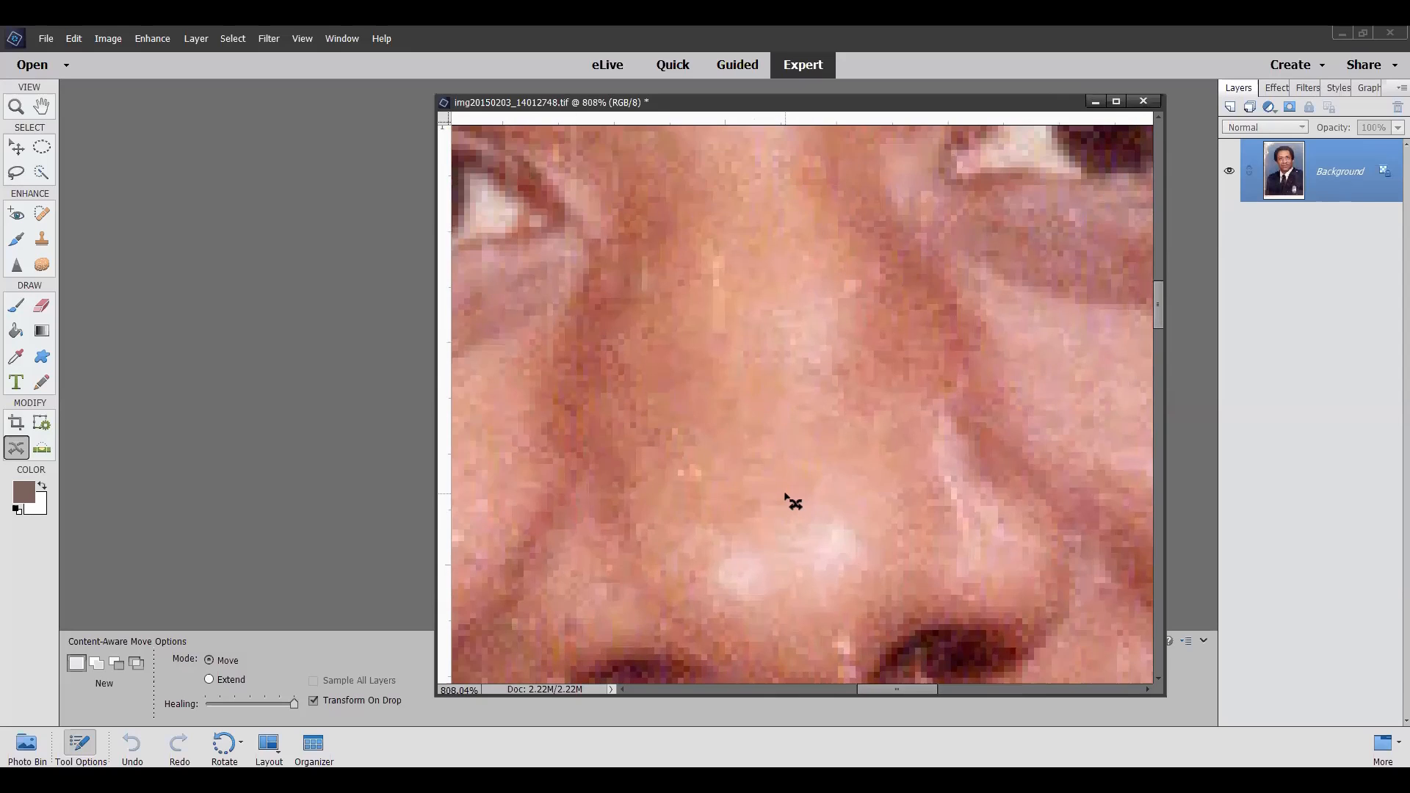
{"action": "scroll", "coordinate": [786, 497], "scroll_direction": "down", "scroll_amount": 3}
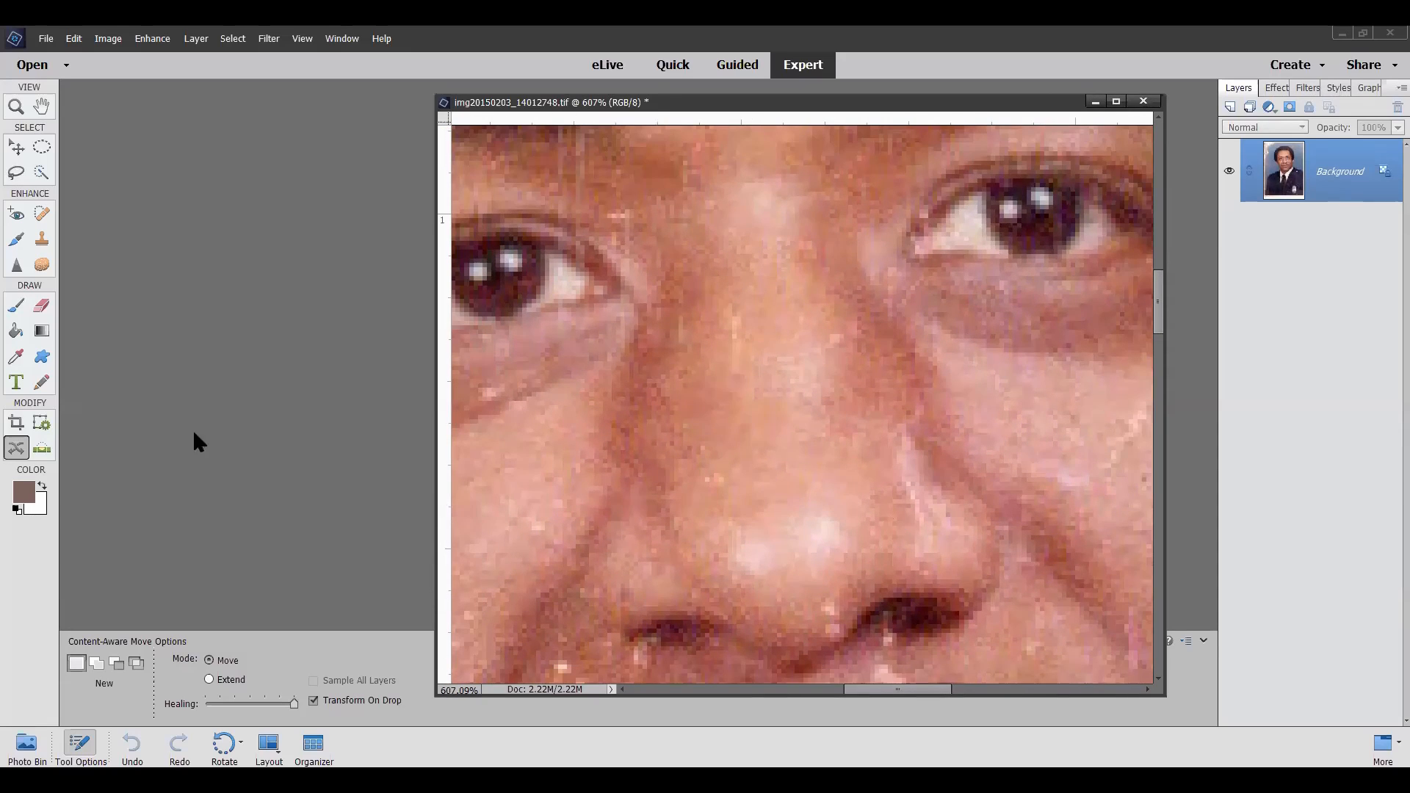
{"action": "left_click", "coordinate": [41, 216]}
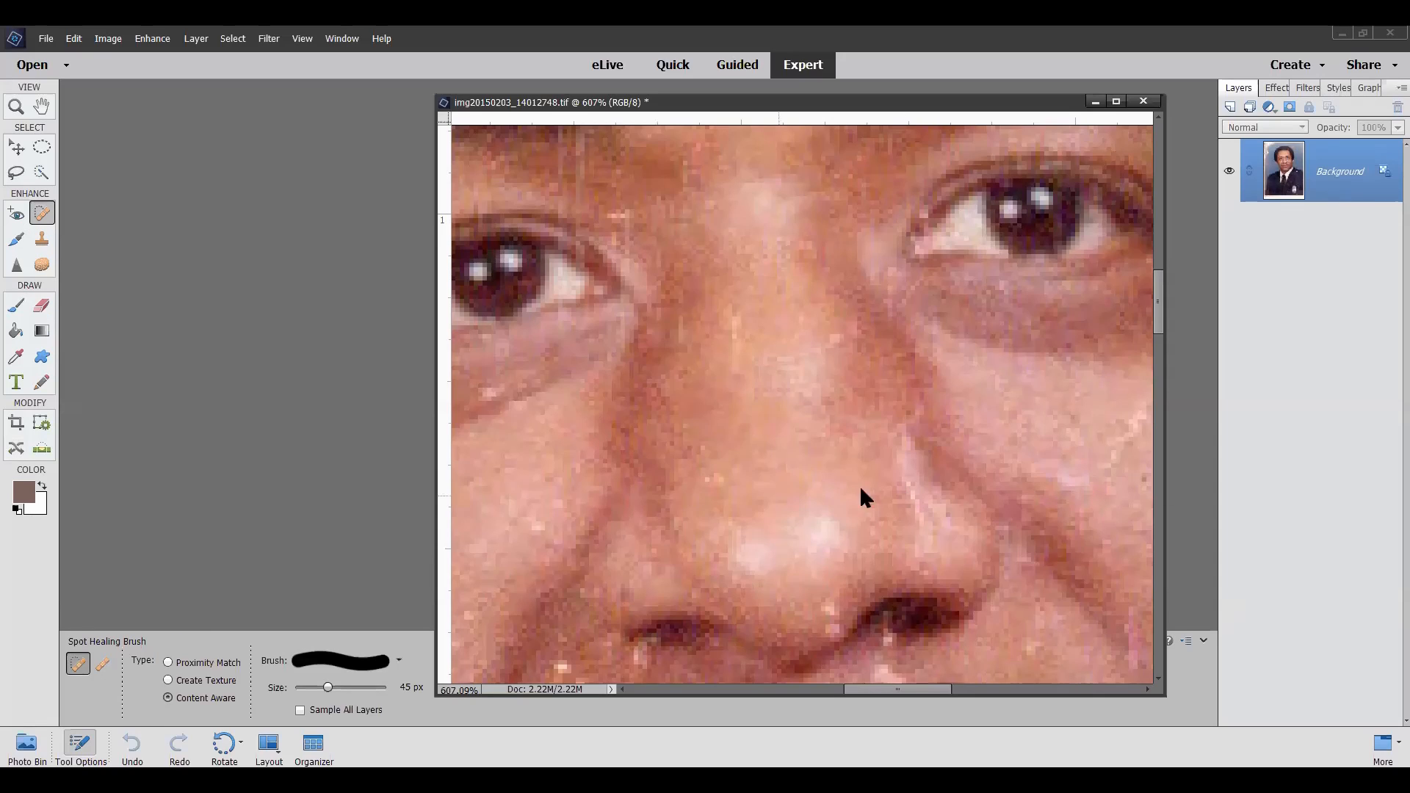
{"action": "left_click", "coordinate": [304, 687]}
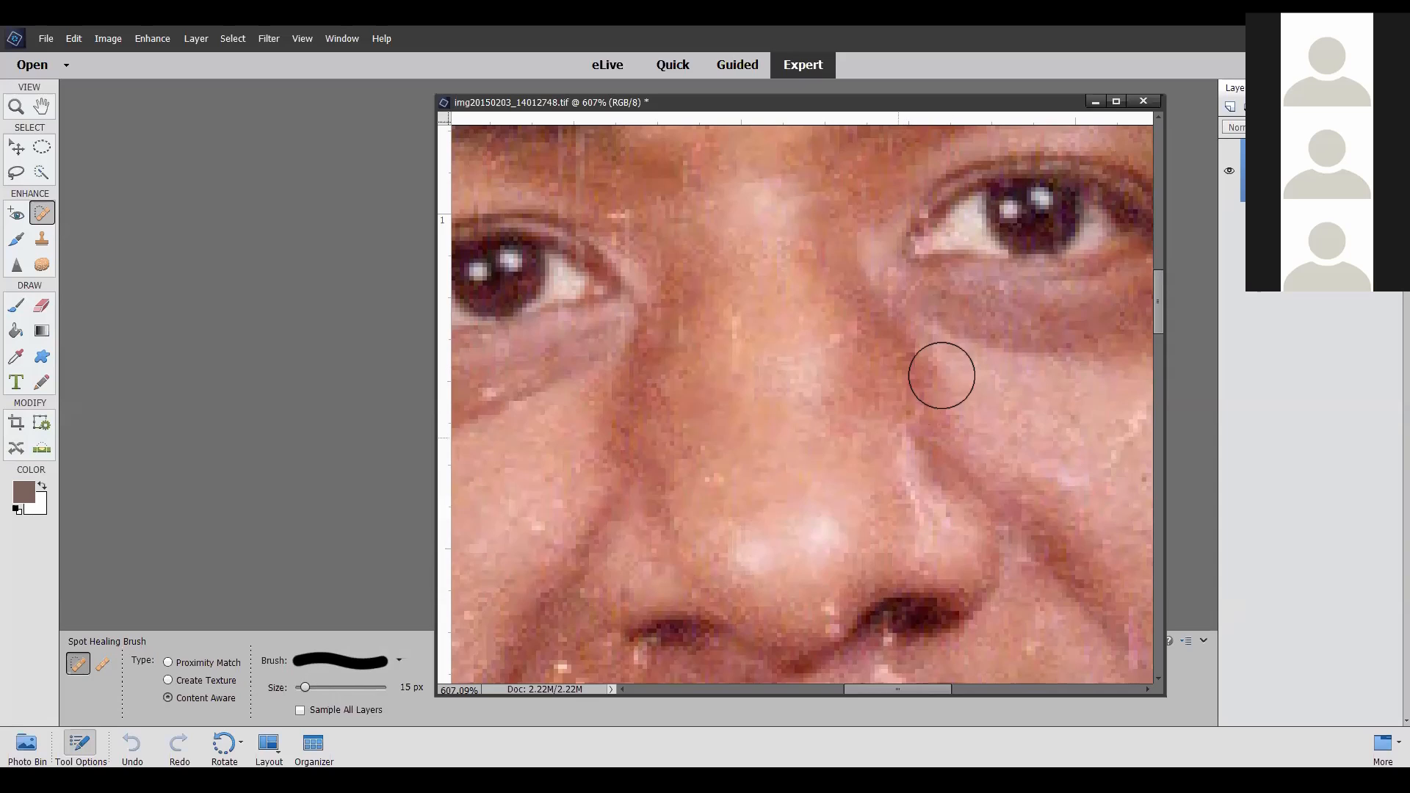
{"action": "scroll", "coordinate": [941, 371], "scroll_direction": "up", "scroll_amount": 1}
{"action": "left_click", "coordinate": [713, 321]}
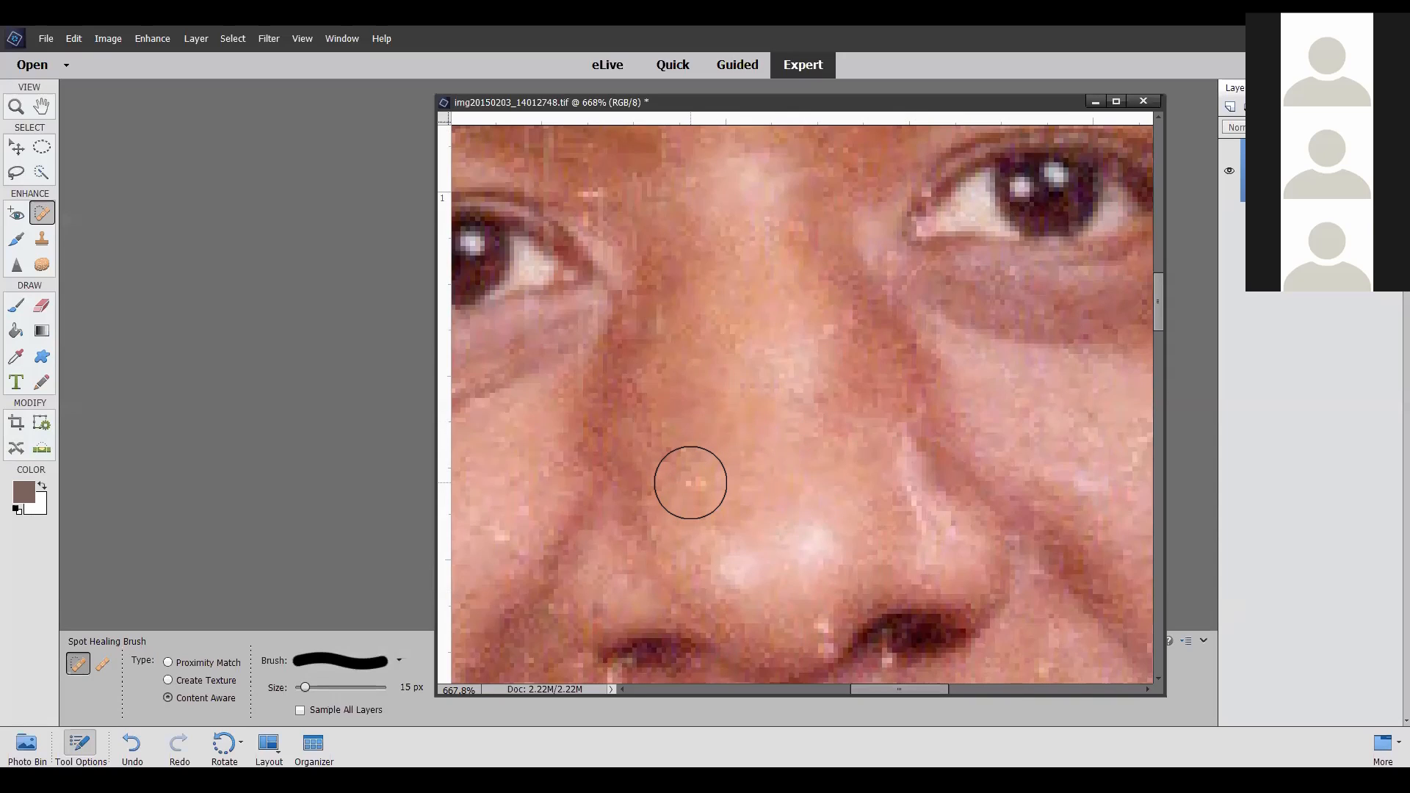
{"action": "left_click", "coordinate": [692, 482]}
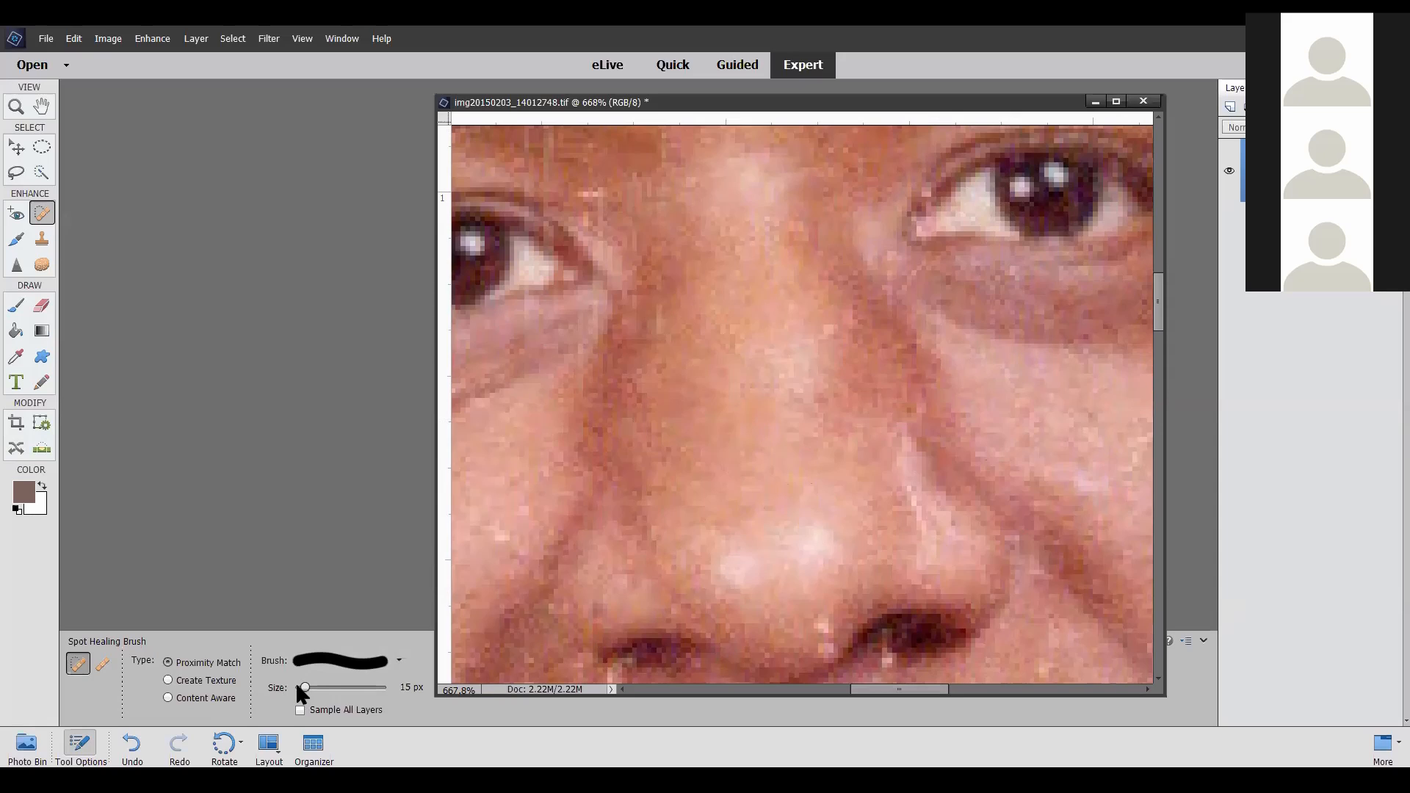
Heal the white specks at the tip of the nose with a 4 px Spot Healing Brush set to Proximity Match and review the whole face.
{"action": "left_click_drag", "start_coordinate": [305, 687], "coordinate": [296, 687]}
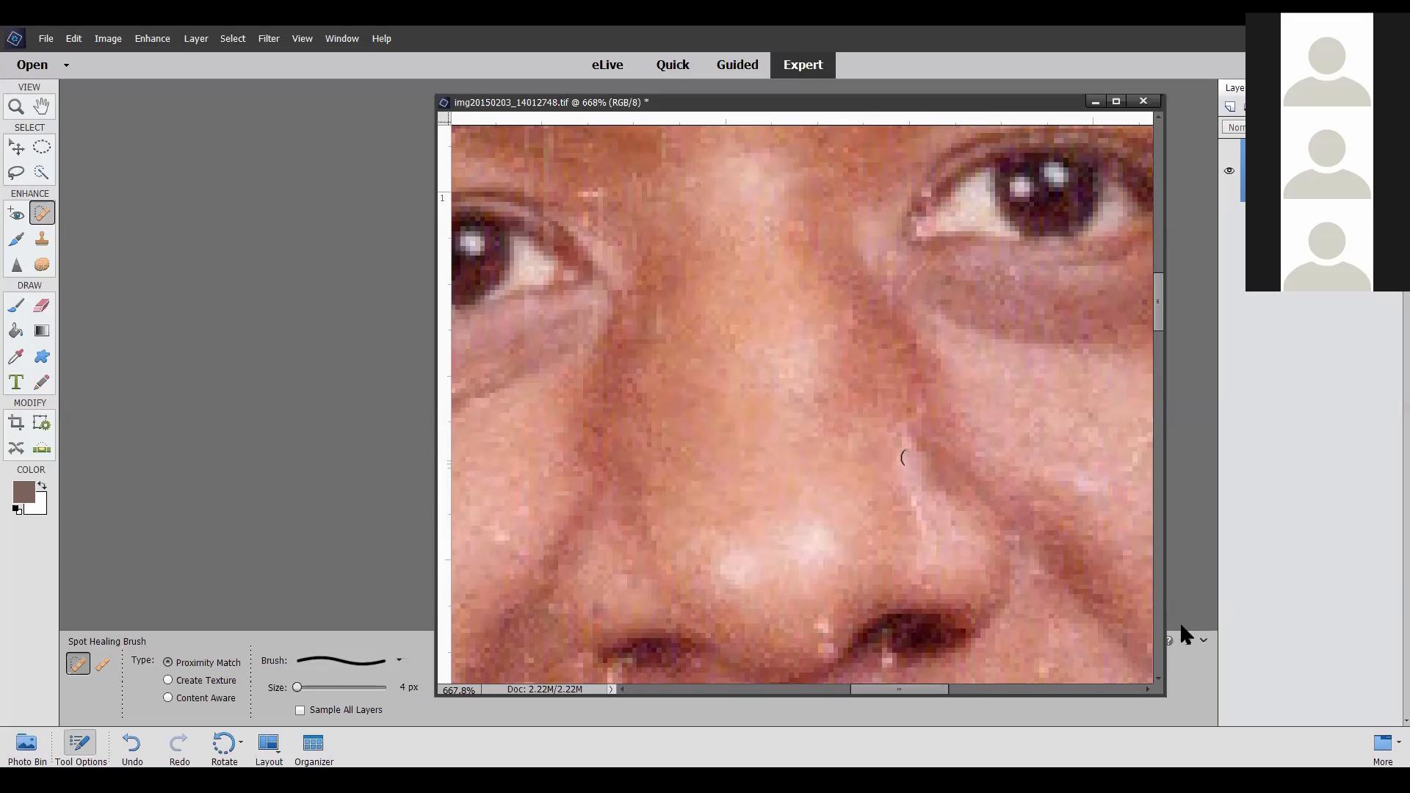
{"action": "left_click", "coordinate": [825, 625]}
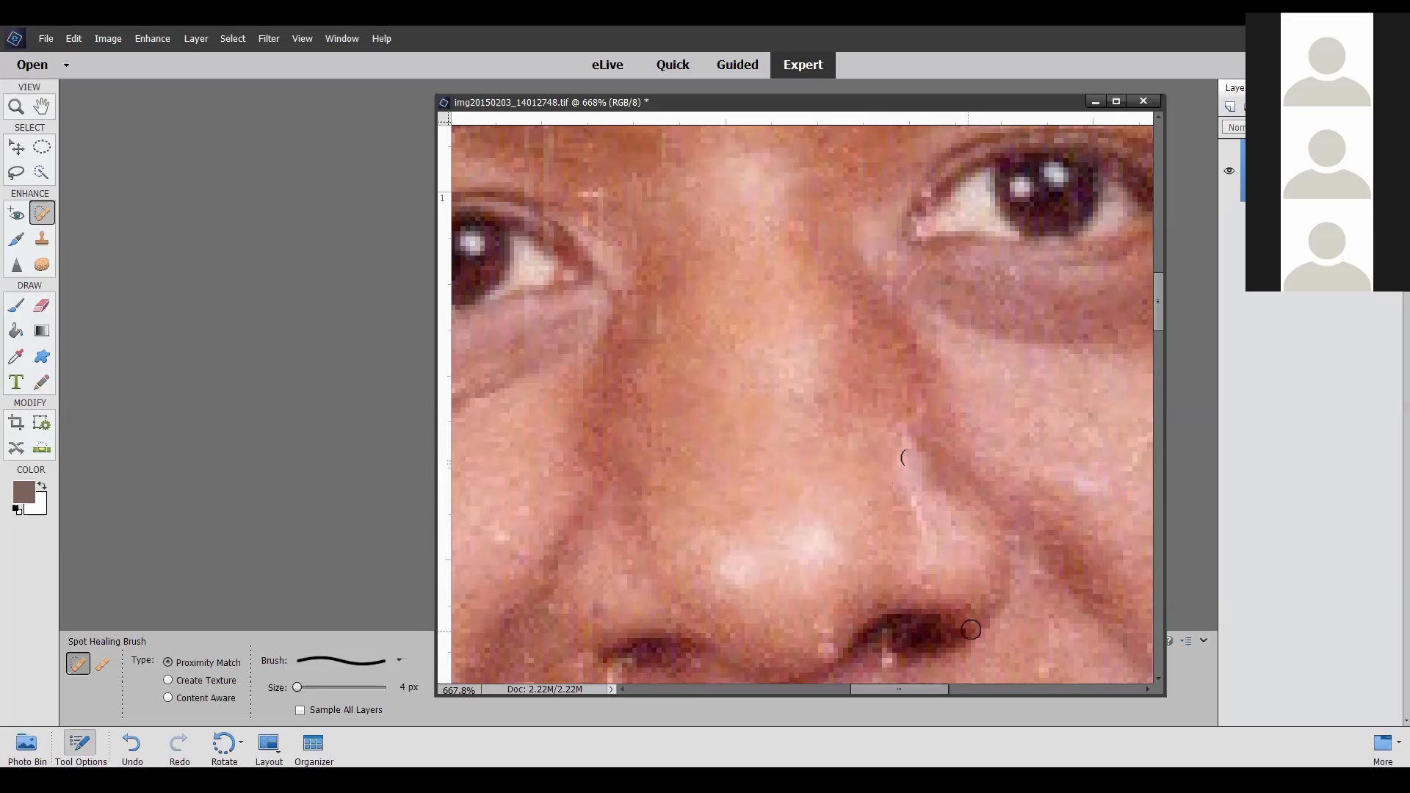
{"action": "left_click", "coordinate": [815, 626]}
{"action": "left_click", "coordinate": [816, 632]}
{"action": "scroll", "coordinate": [840, 456], "scroll_direction": "down", "scroll_amount": 2}
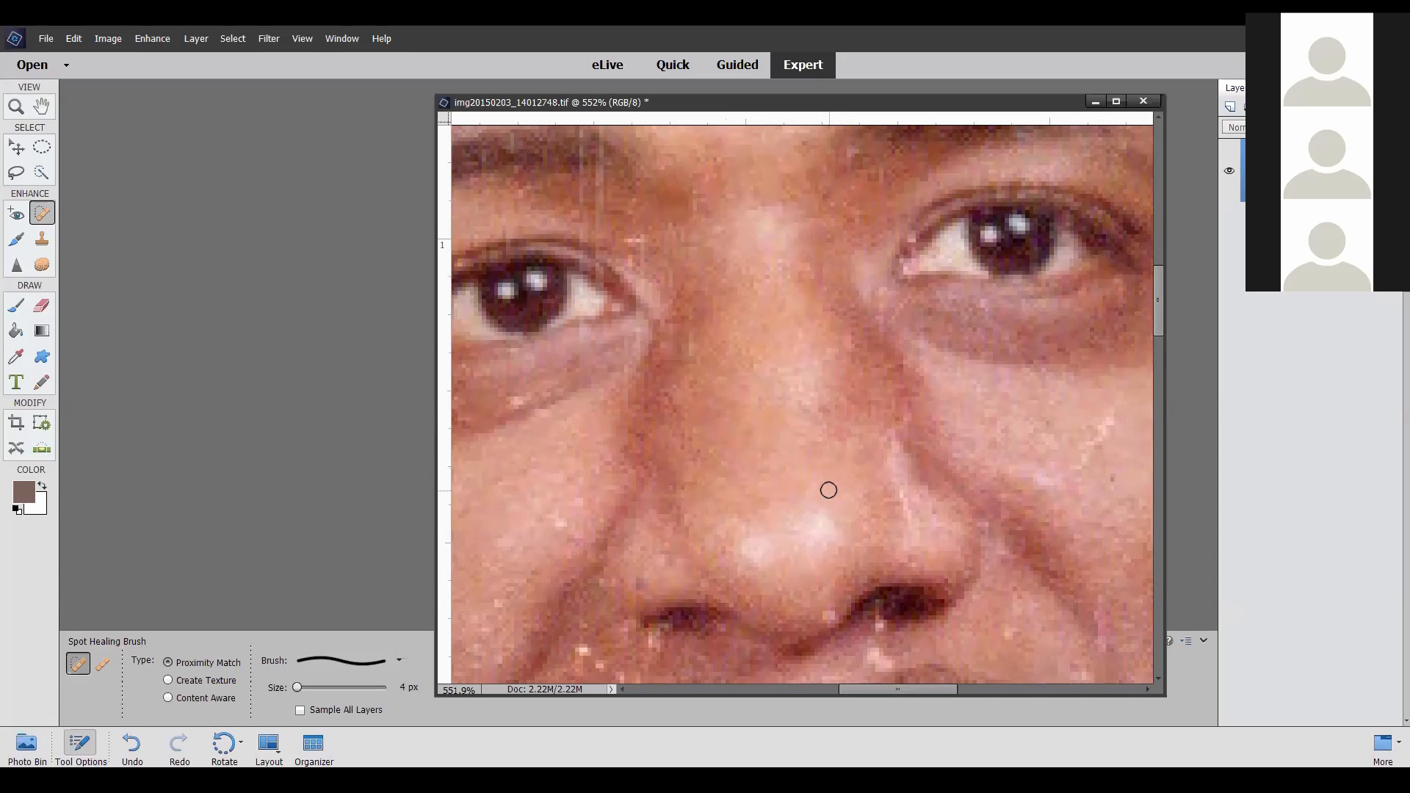
{"action": "scroll", "coordinate": [828, 490], "scroll_direction": "down", "scroll_amount": 4}
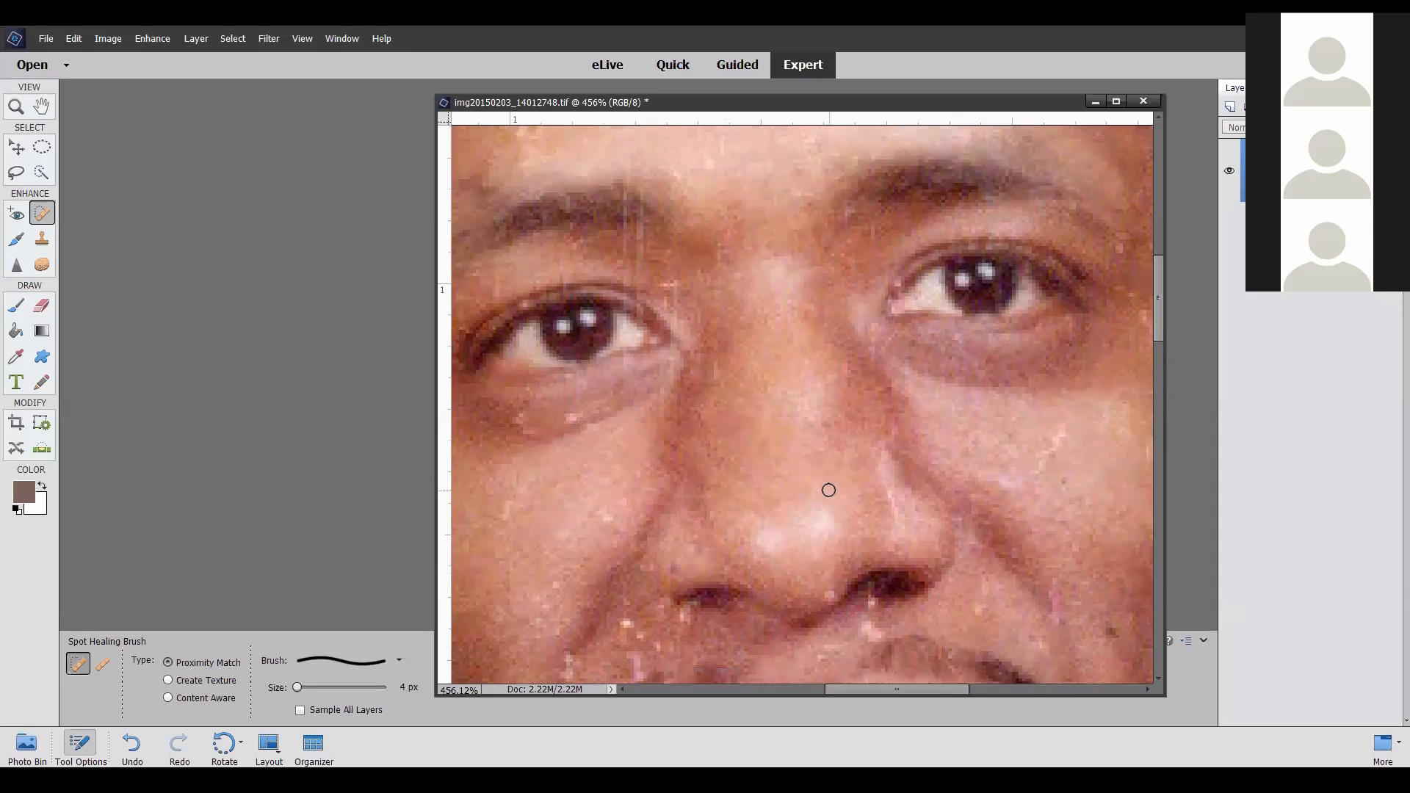
{"action": "scroll", "coordinate": [829, 490], "scroll_direction": "down", "scroll_amount": 2}
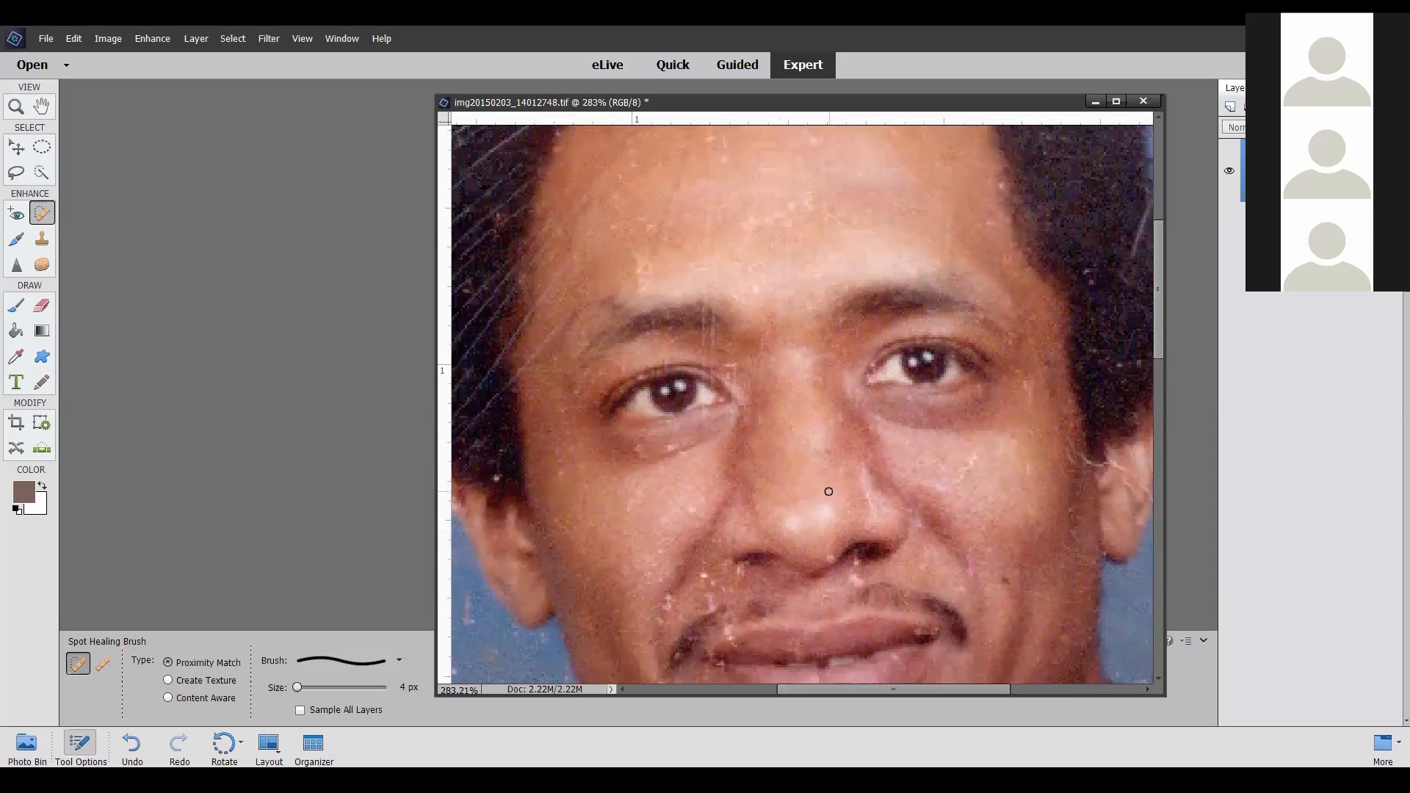
{"action": "scroll", "coordinate": [829, 490], "scroll_direction": "down", "scroll_amount": 3}
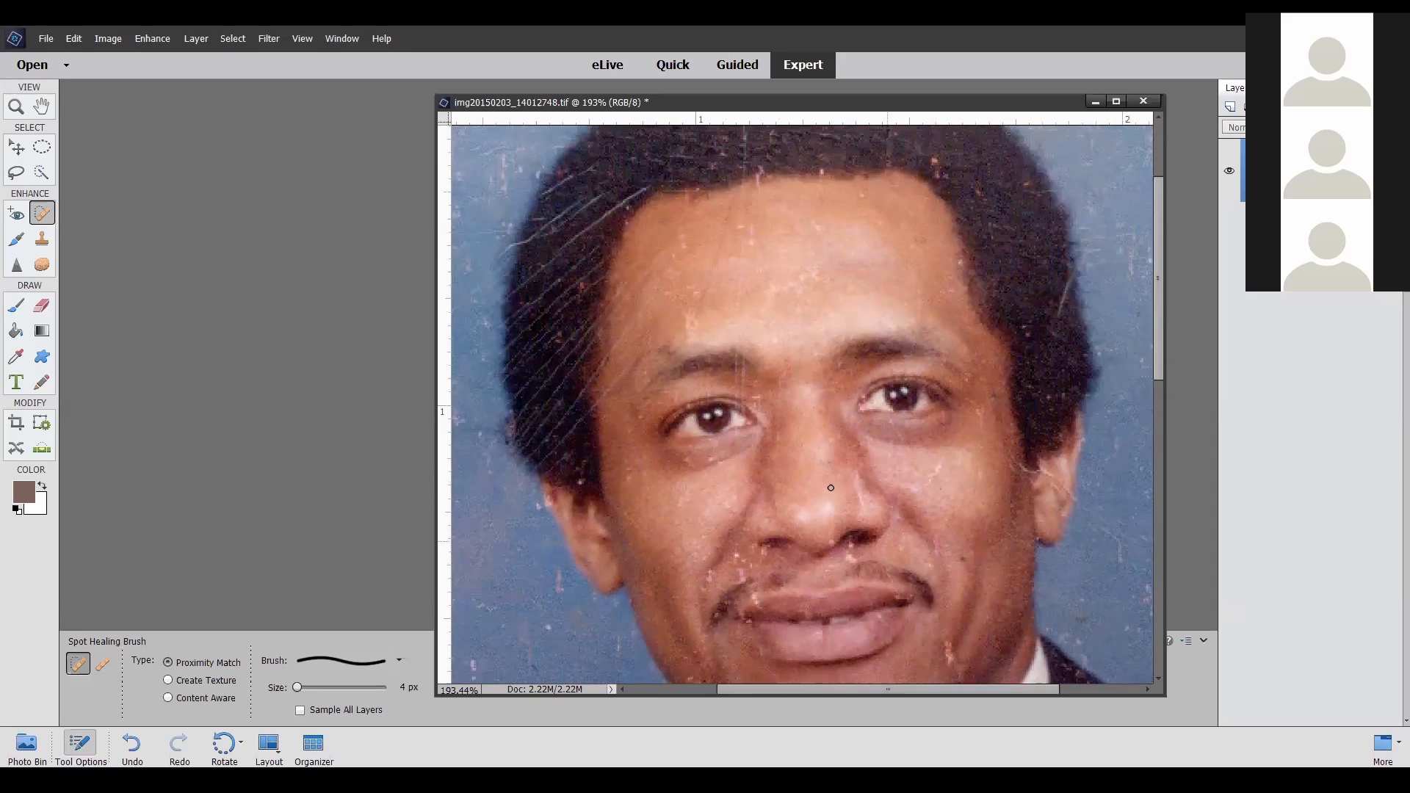
{"action": "scroll", "coordinate": [830, 487], "scroll_direction": "down", "scroll_amount": 2}
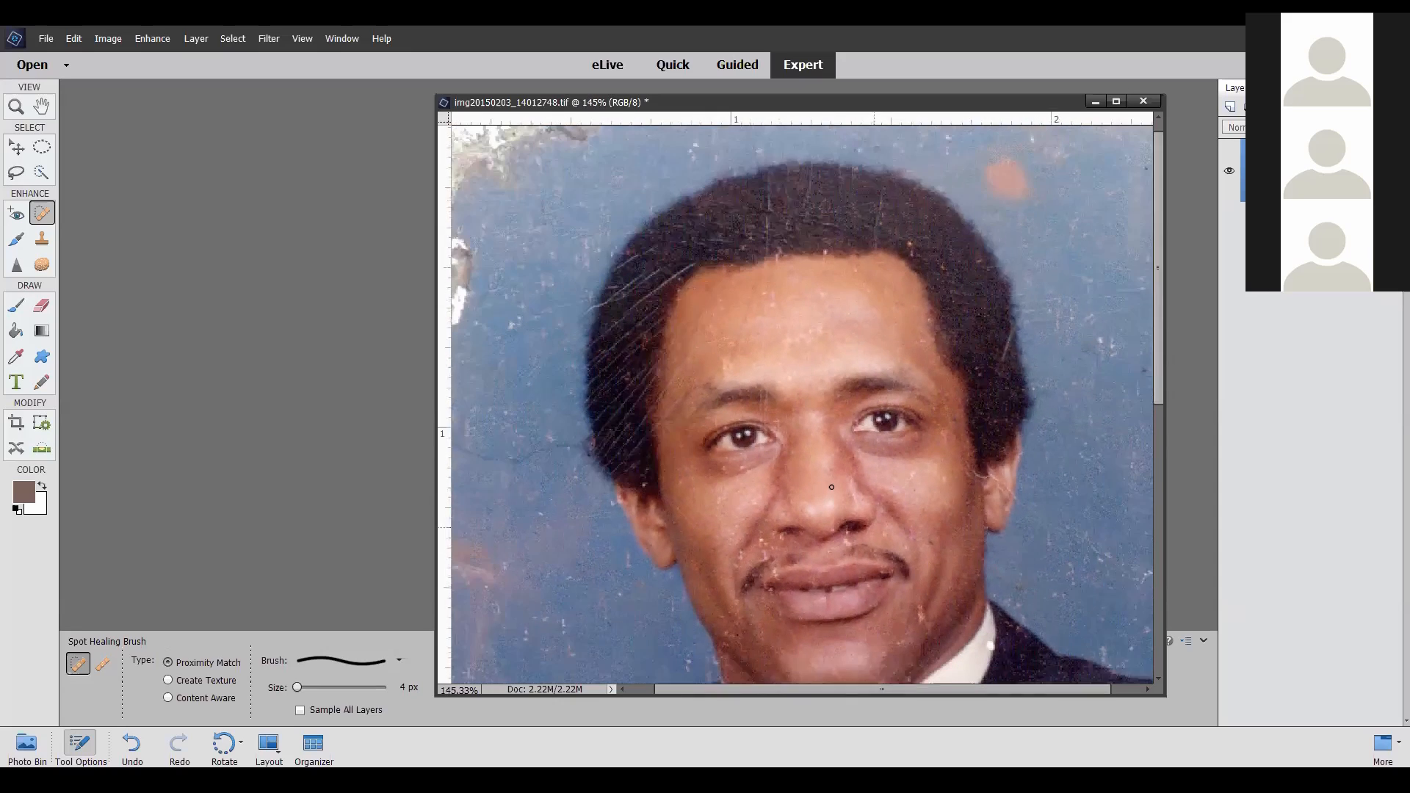
{"action": "scroll", "coordinate": [829, 490], "scroll_direction": "down", "scroll_amount": 1}
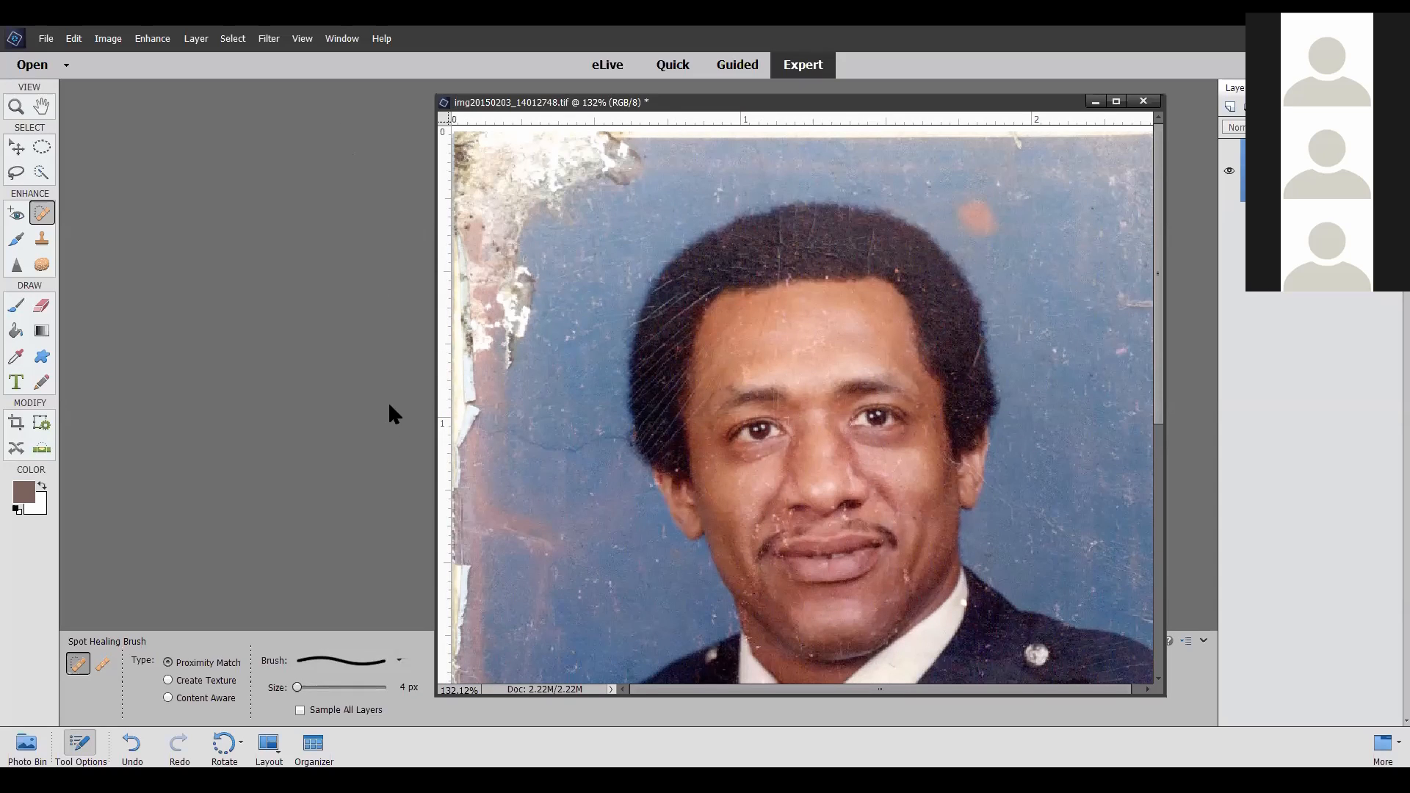
Add a new layer and enter a short first name in a horizontal text box across the top of the man's hair.
{"action": "left_click", "coordinate": [17, 382]}
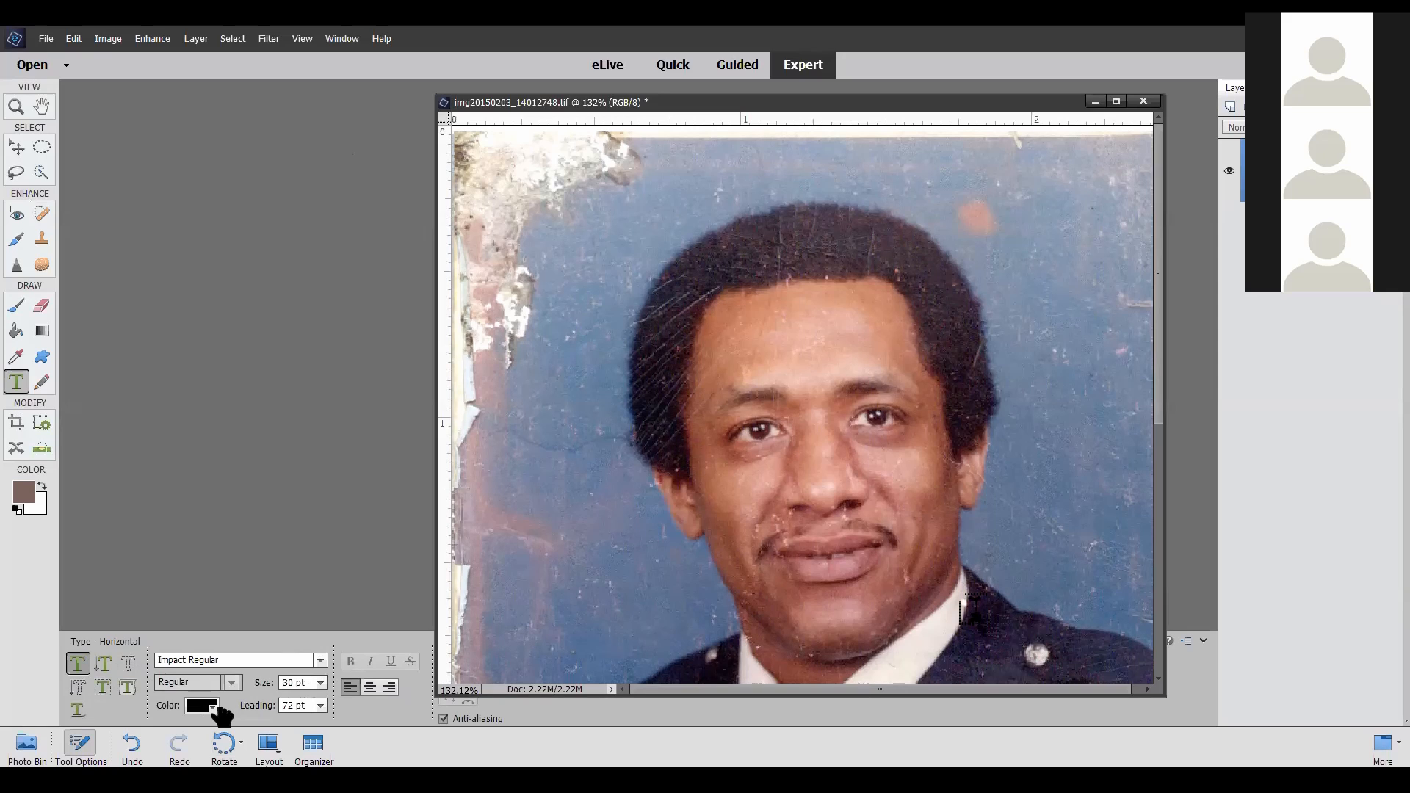
{"action": "left_click", "coordinate": [1230, 108]}
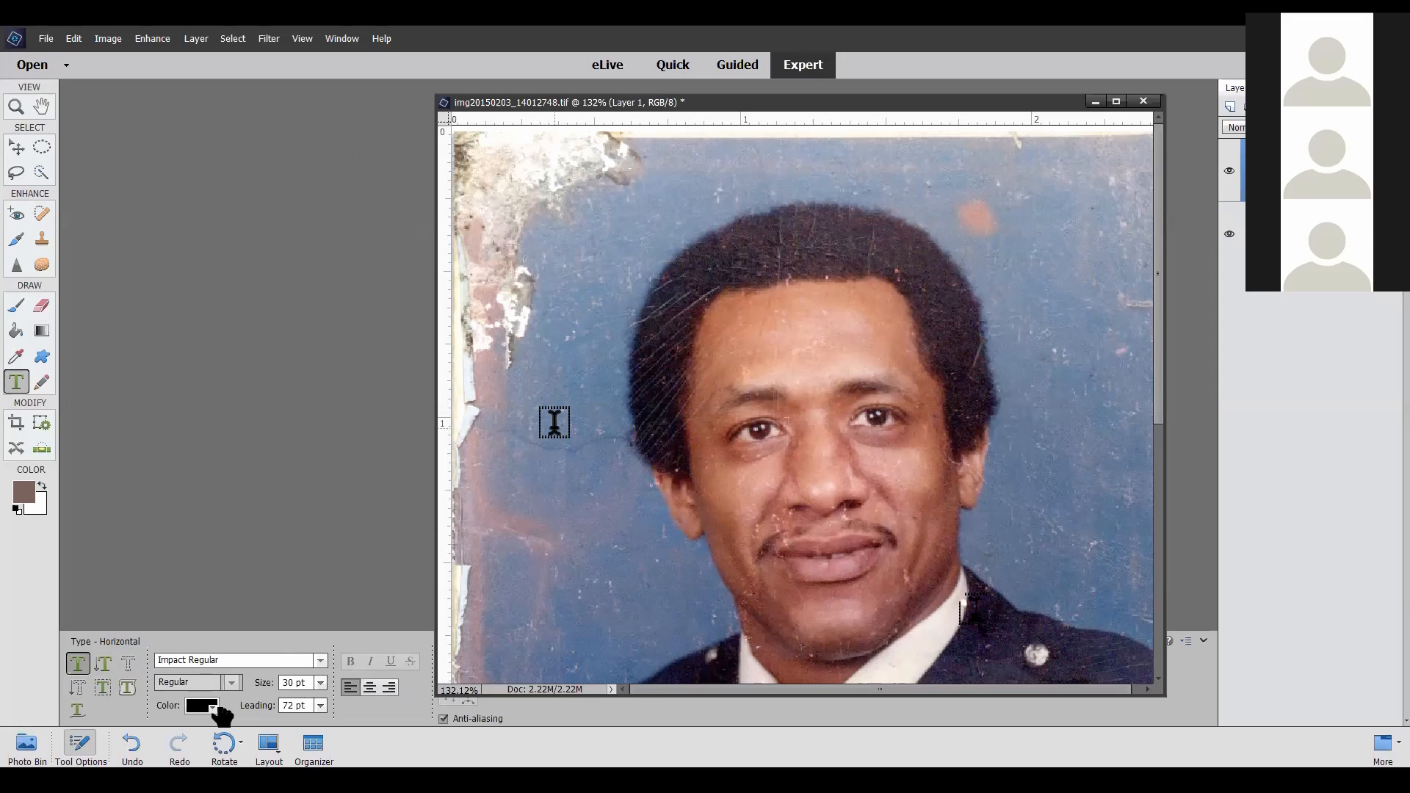
{"action": "left_click_drag", "start_coordinate": [613, 205], "coordinate": [1101, 324]}
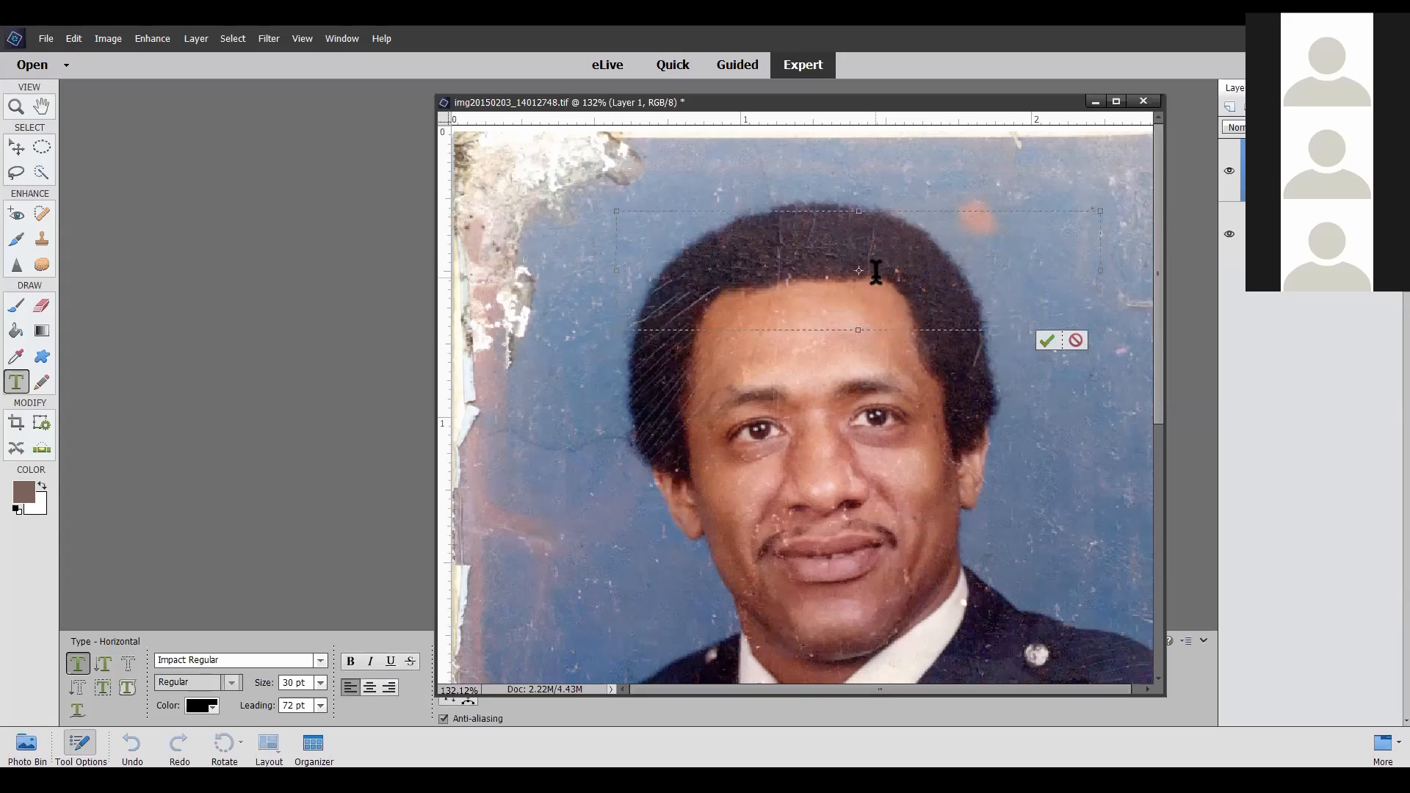
{"action": "type", "text": "j"}
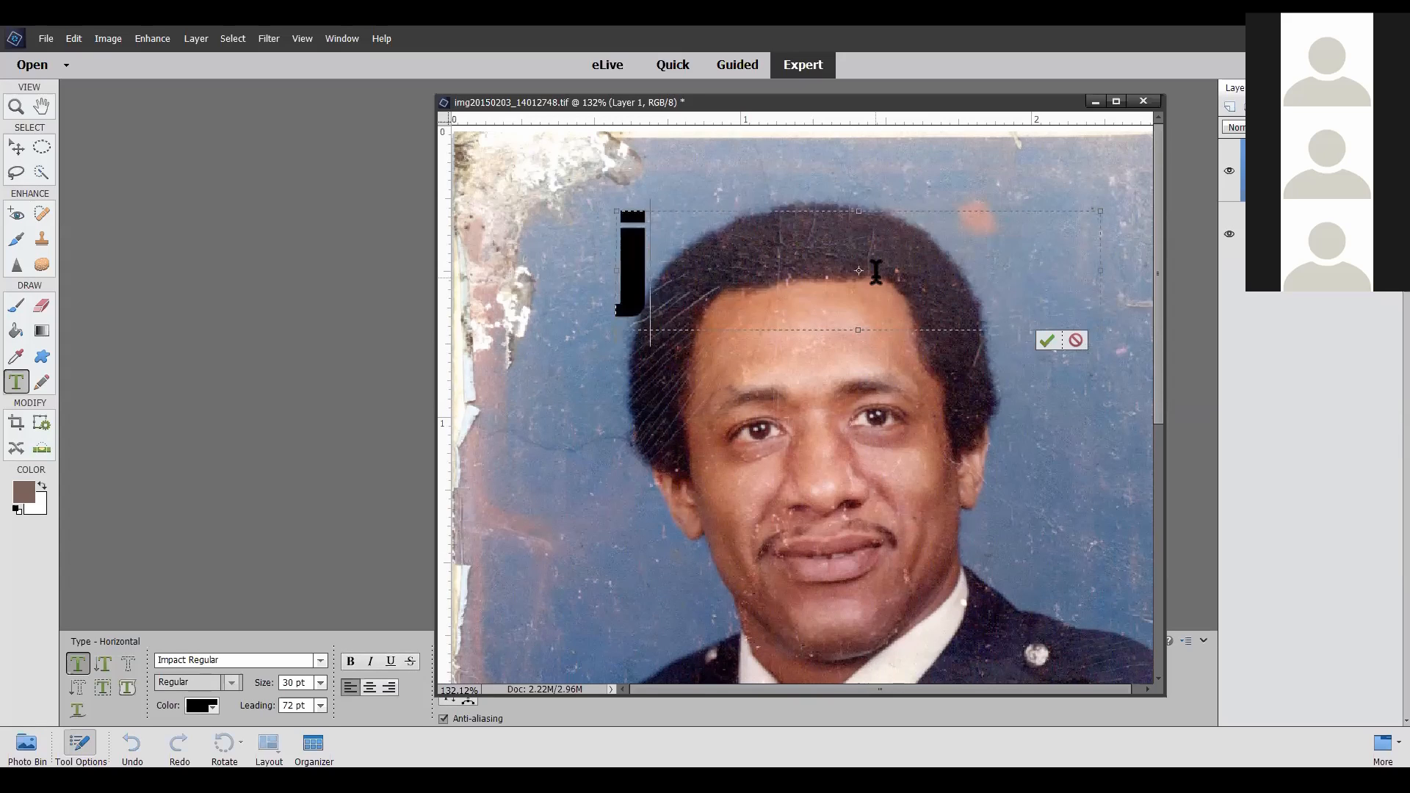
{"action": "type", "text": "oe"}
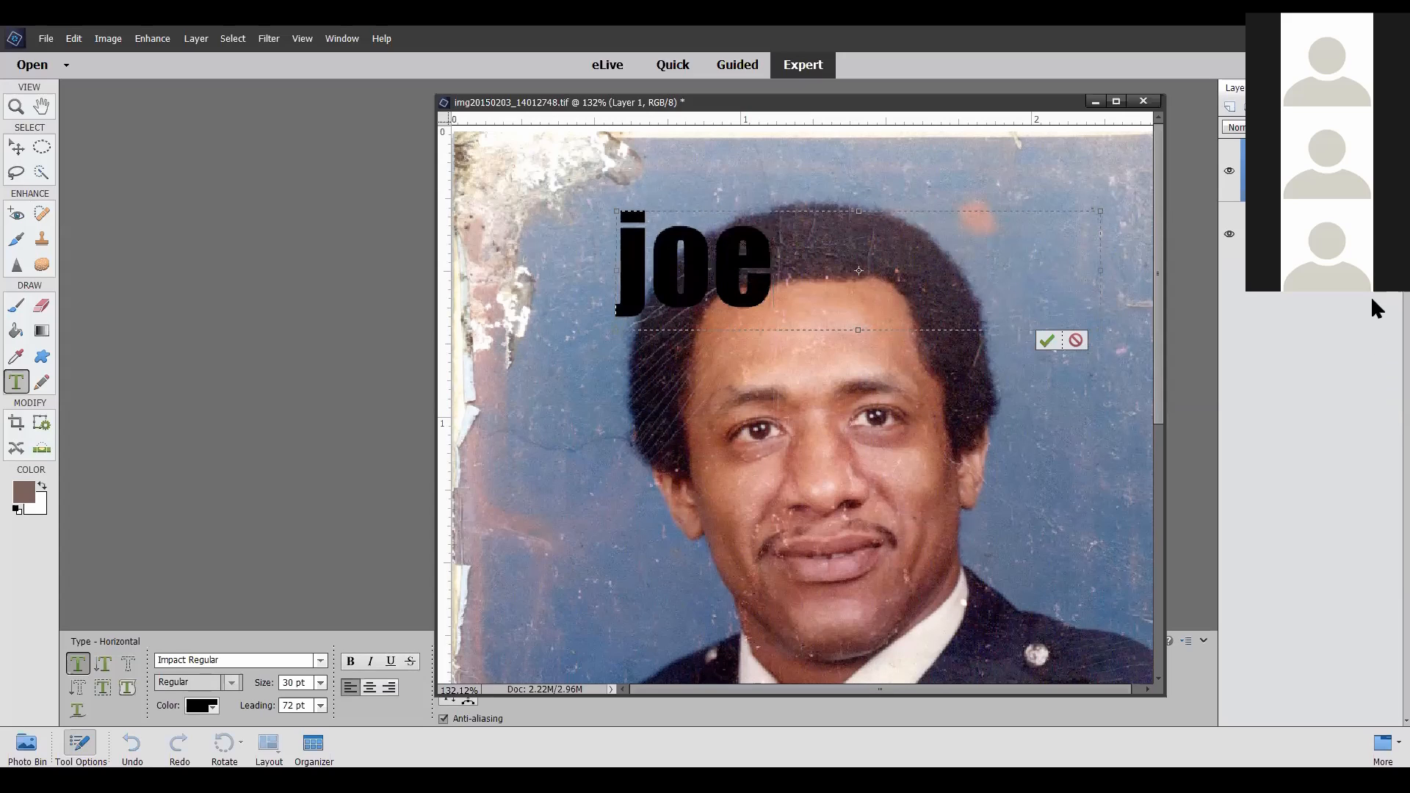
{"action": "left_click", "coordinate": [1043, 340]}
{"action": "key", "text": "v"}
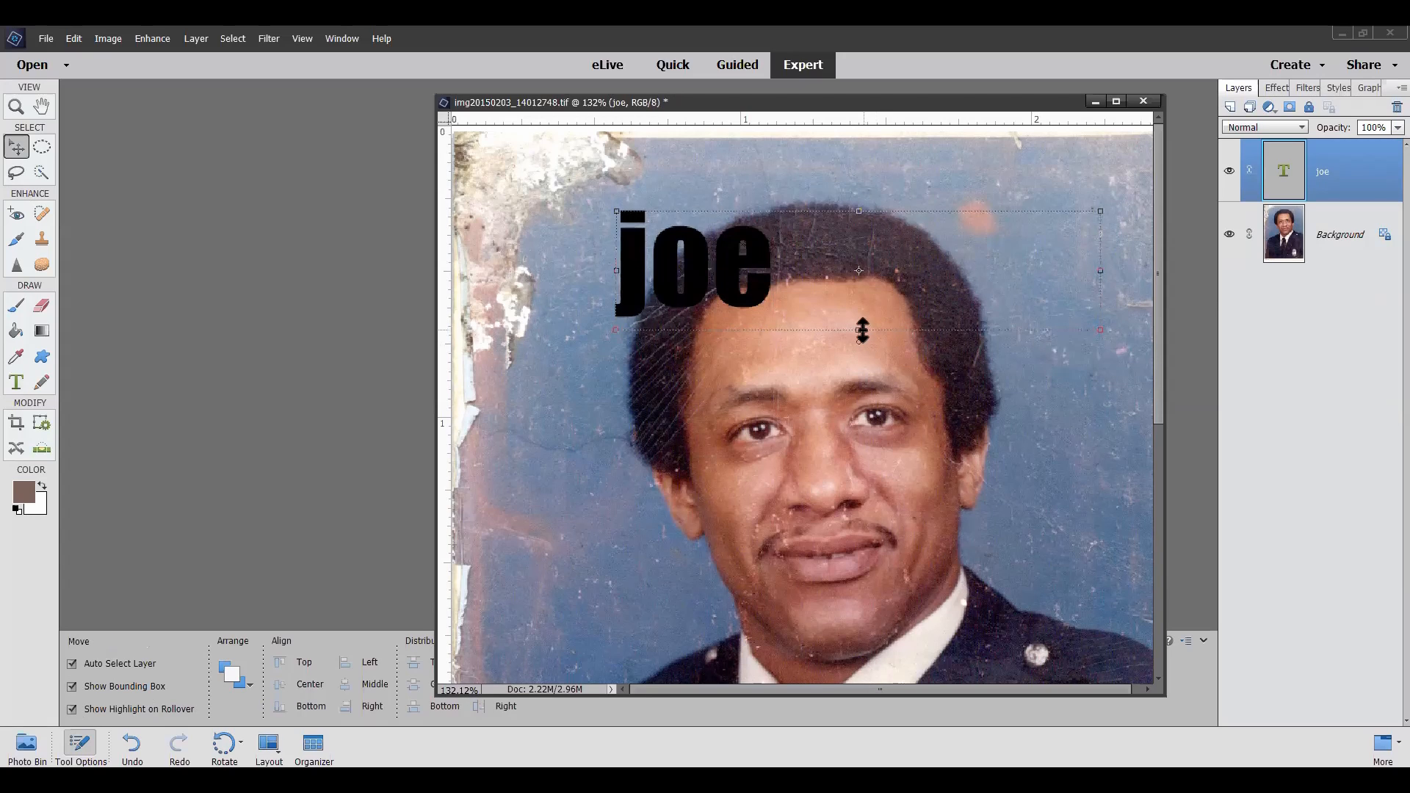
Move the text up and to the left towards the photo's torn corner and commit its new position.
{"action": "left_click", "coordinate": [859, 331]}
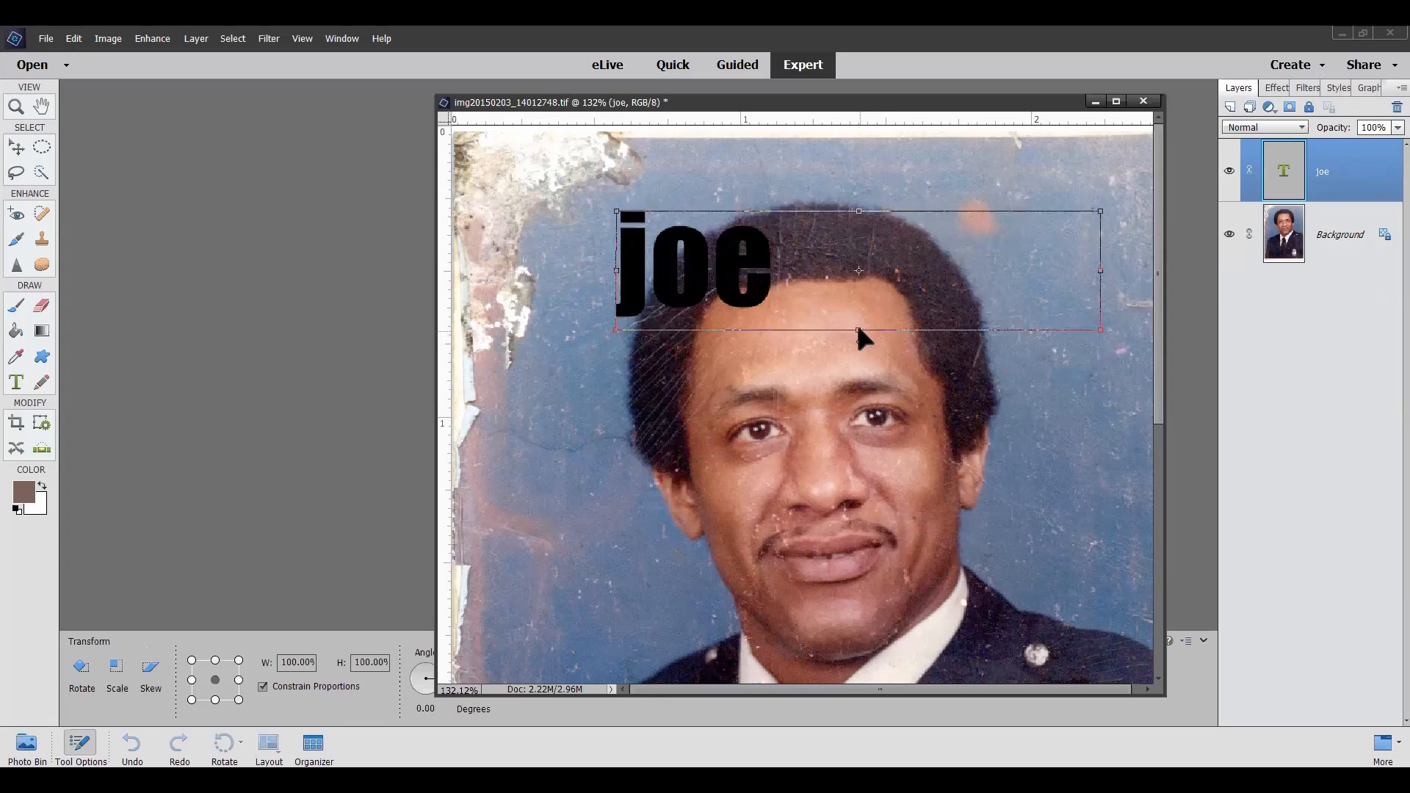
{"action": "left_click_drag", "start_coordinate": [858, 330], "coordinate": [754, 318]}
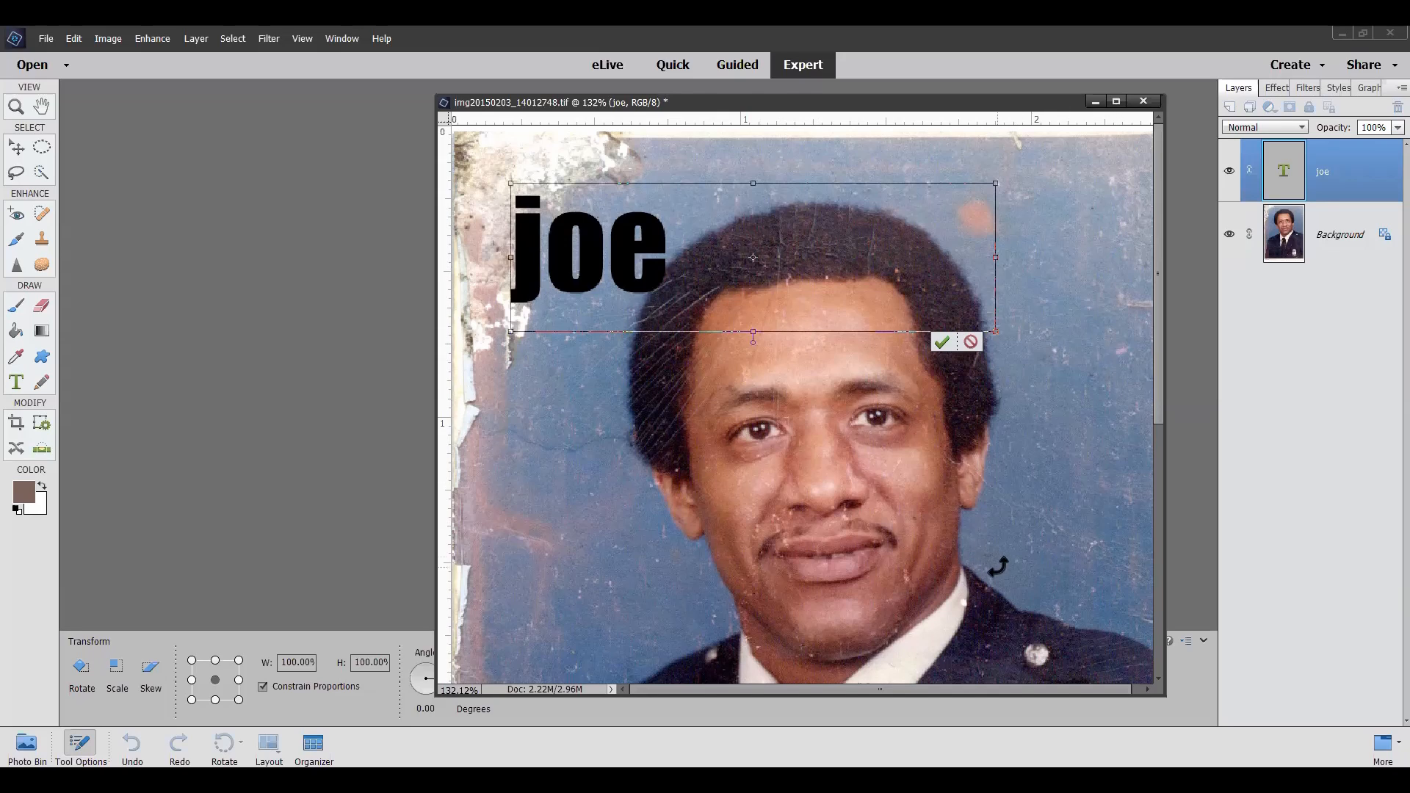
{"action": "left_click", "coordinate": [943, 341]}
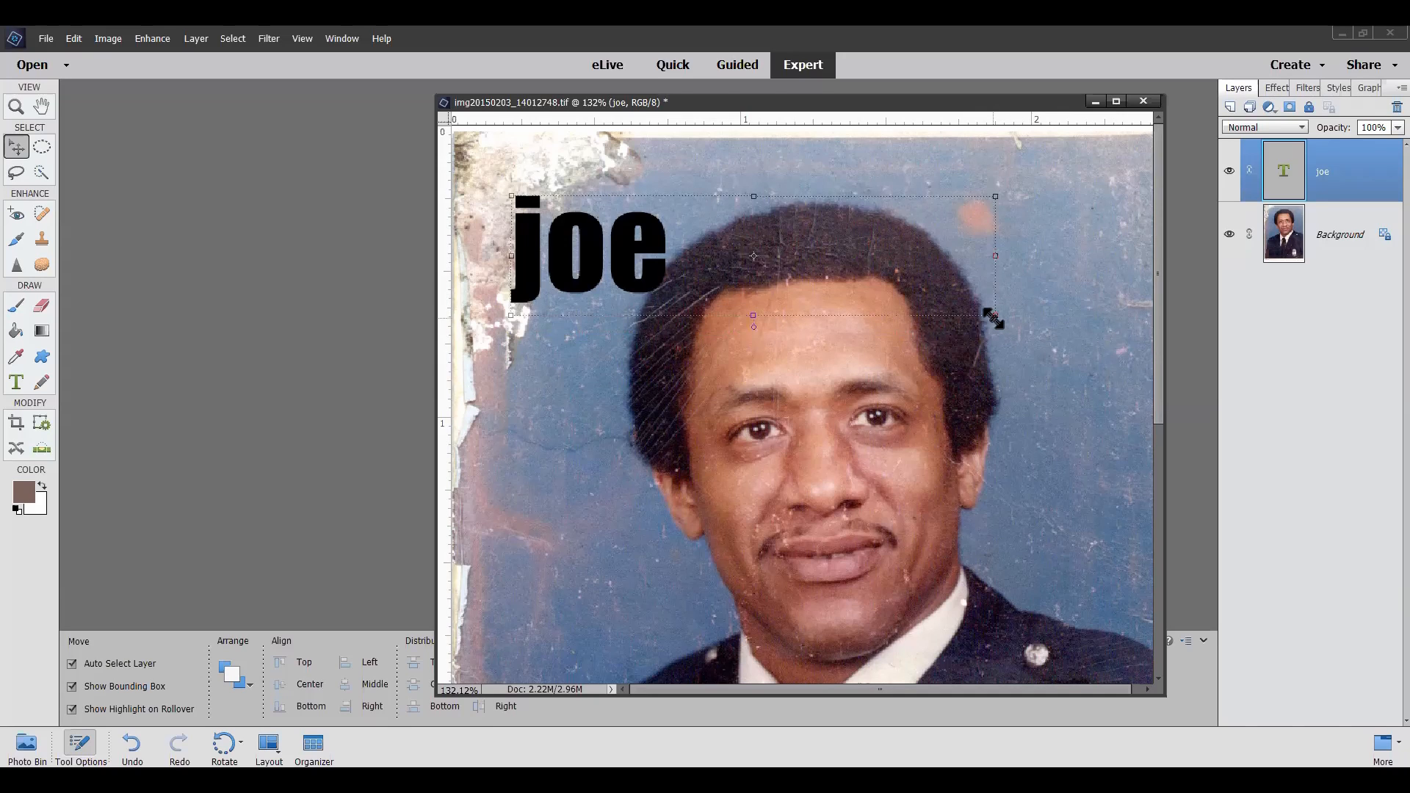
Try to shift the text slightly to the right, cancel the transform, and delete the text layer.
{"action": "left_click_drag", "start_coordinate": [993, 317], "coordinate": [1026, 314]}
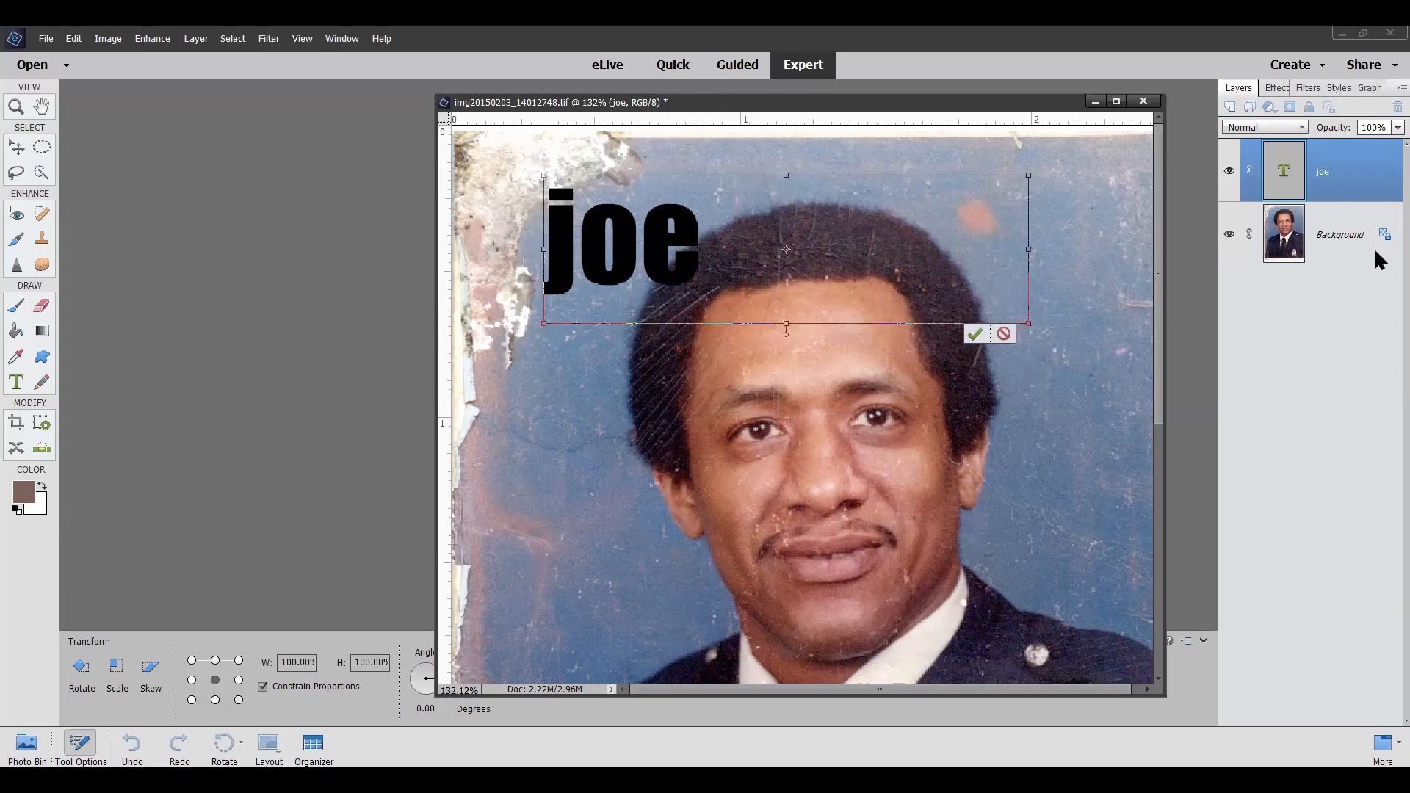
{"action": "left_click", "coordinate": [1004, 335]}
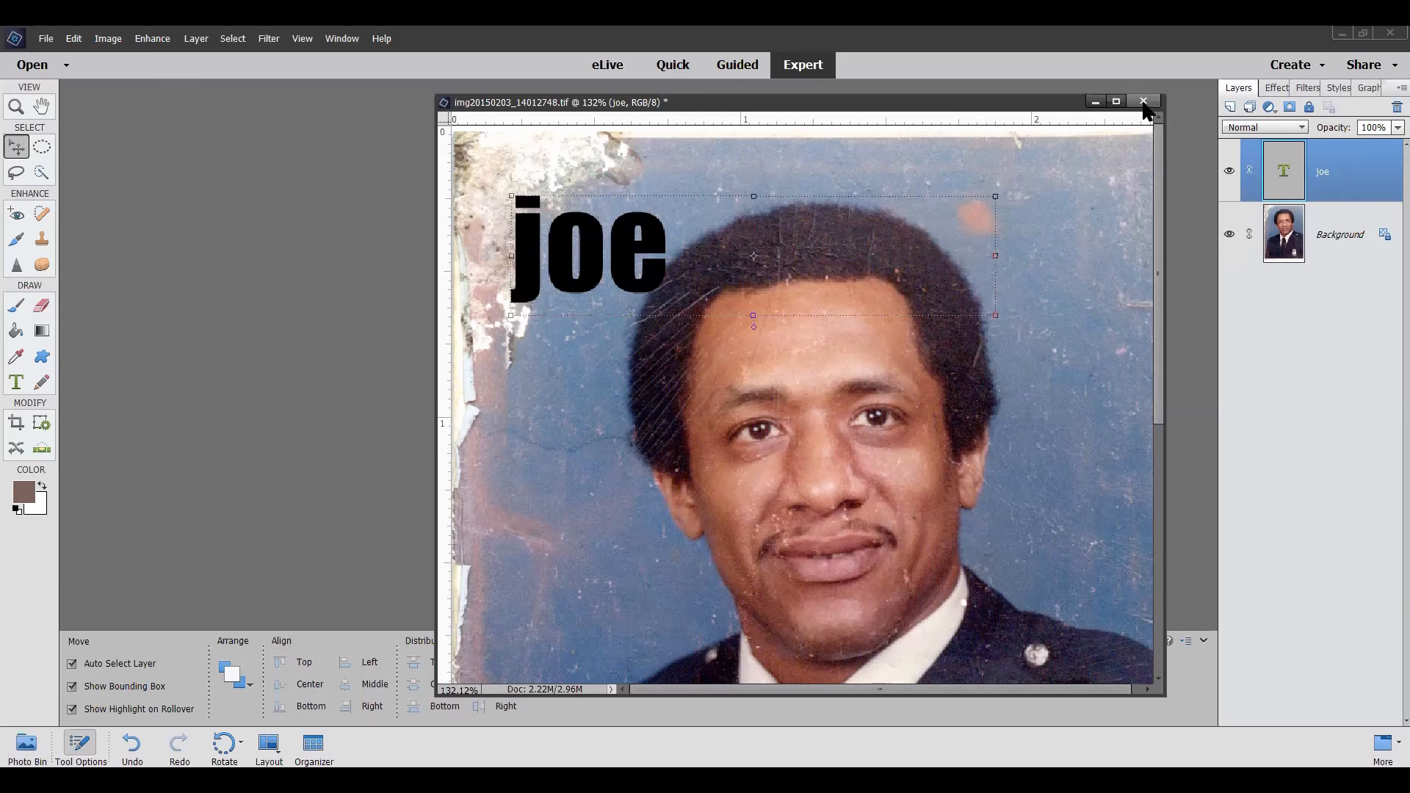
{"action": "left_click_drag", "start_coordinate": [1354, 183], "coordinate": [1375, 109]}
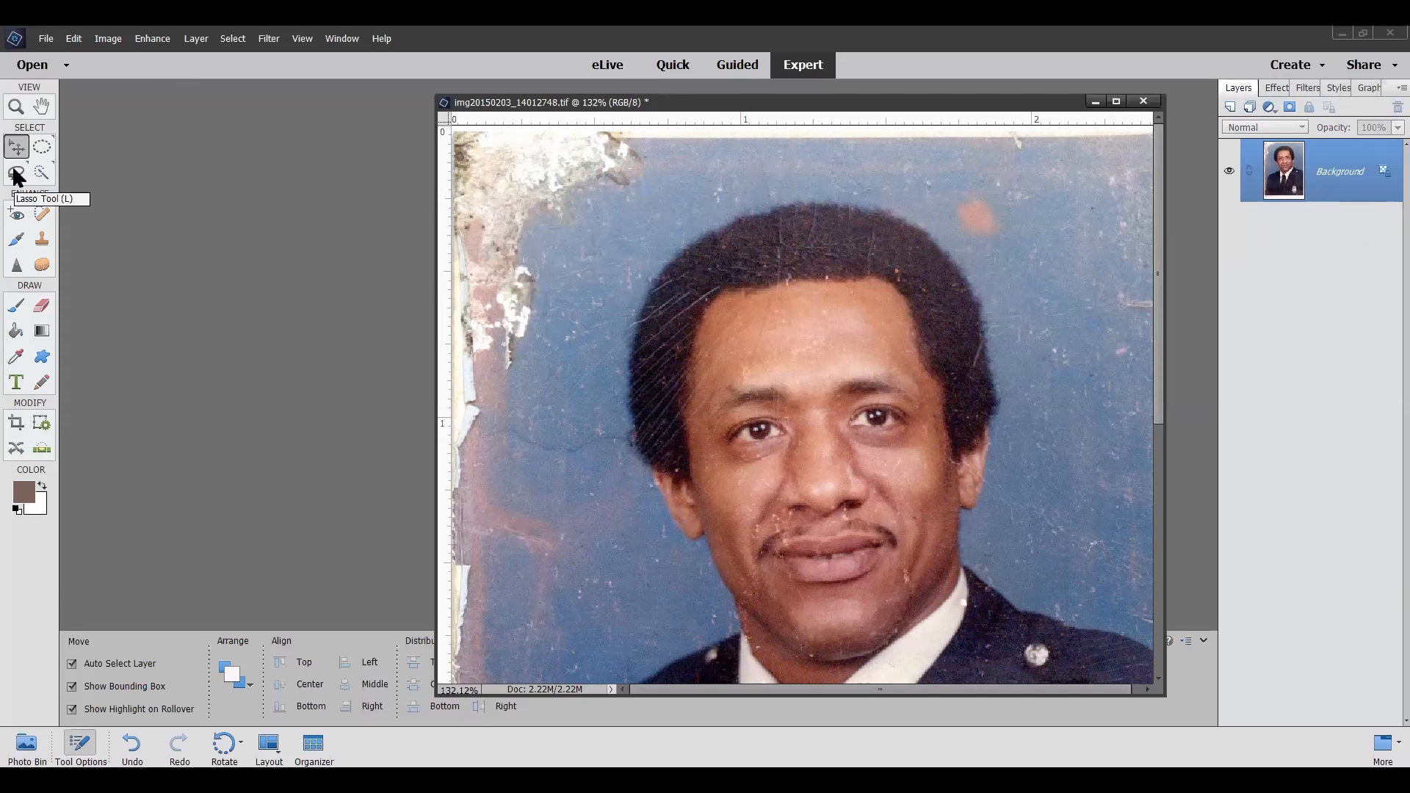
{"action": "left_click", "coordinate": [17, 450]}
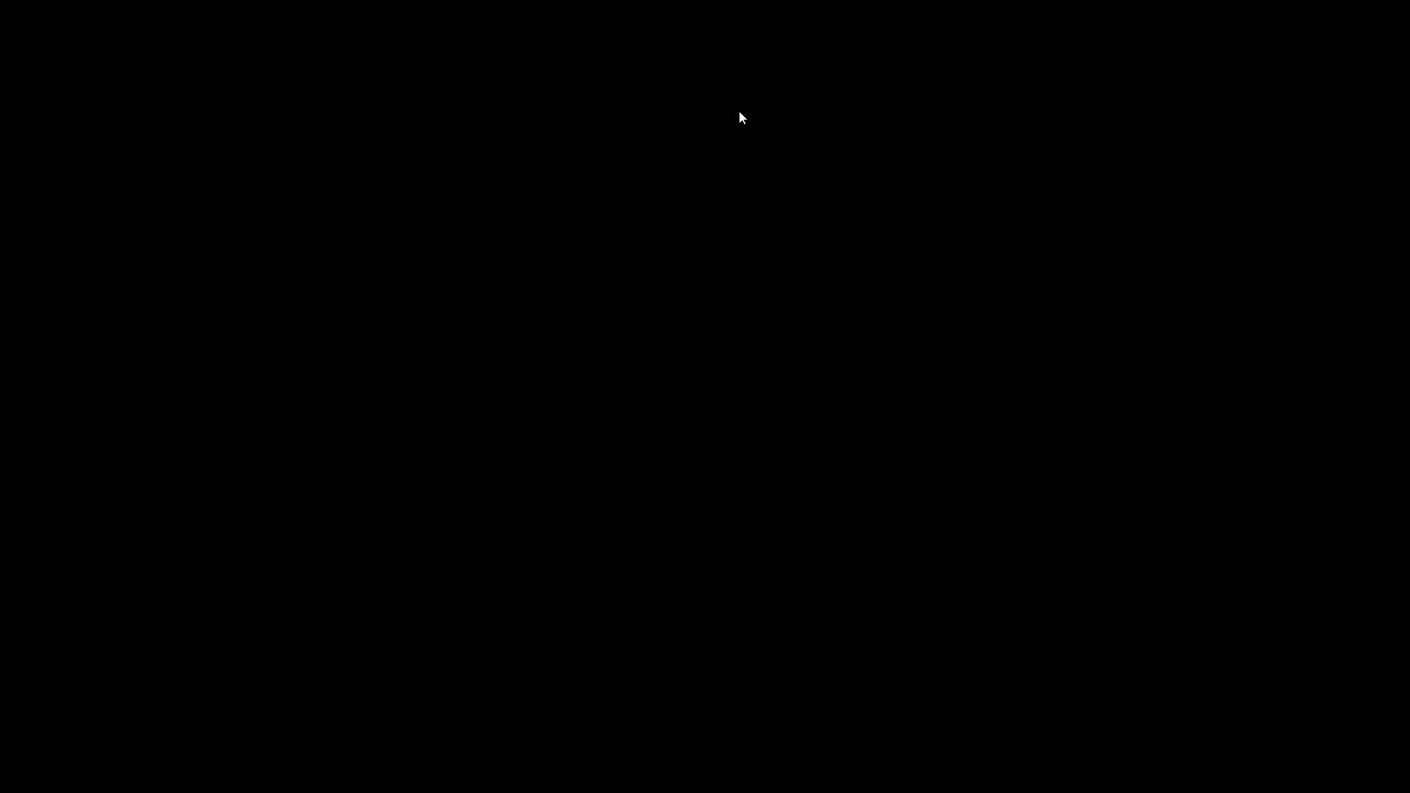
In Chrome, view the Genealogy Center event details for Finding & Using State Census Records and One Woman's Results: DNA Ethnicity Estimate Comparisons.
{"action": "scroll", "coordinate": [874, 500], "scroll_direction": "down", "scroll_amount": 5}
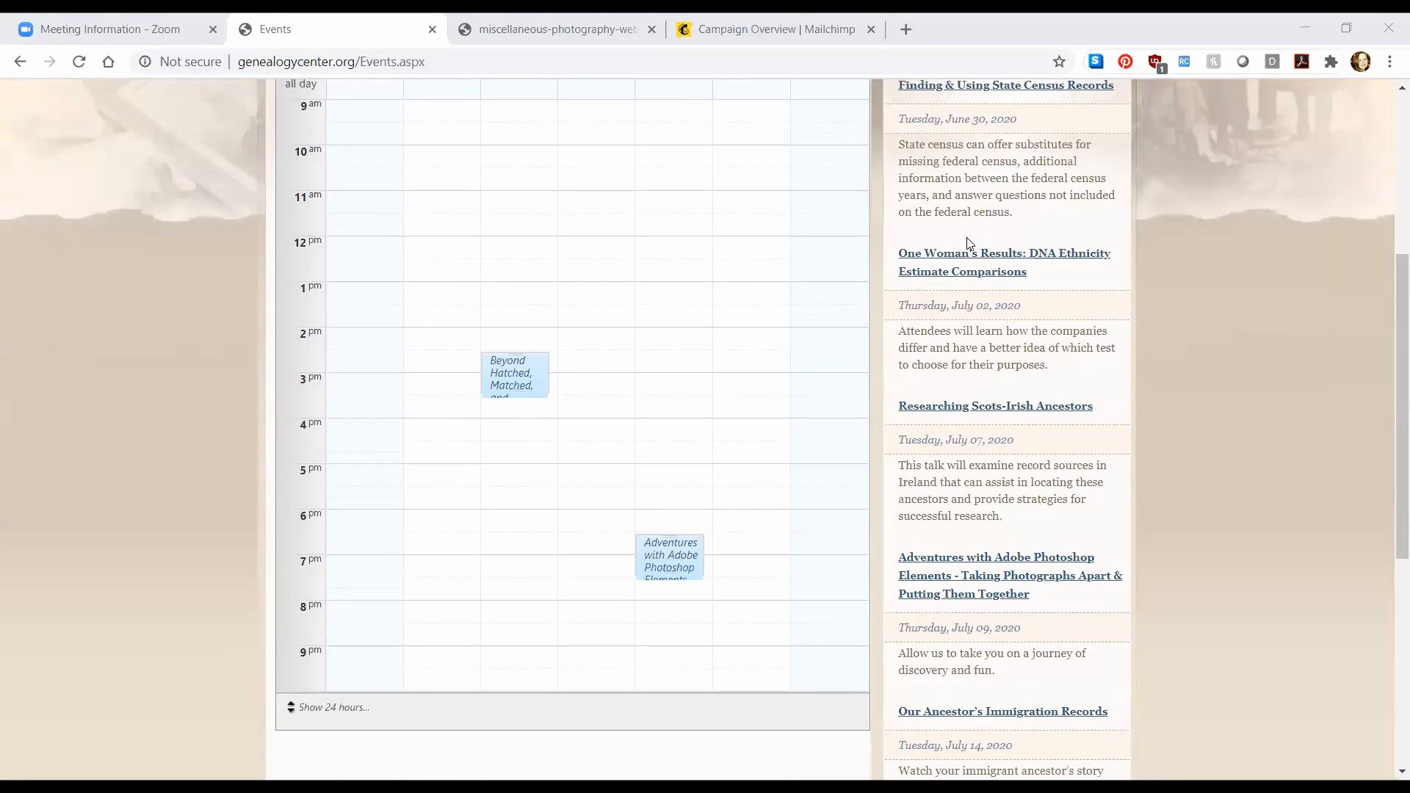
{"action": "scroll", "coordinate": [970, 244], "scroll_direction": "up", "scroll_amount": 1}
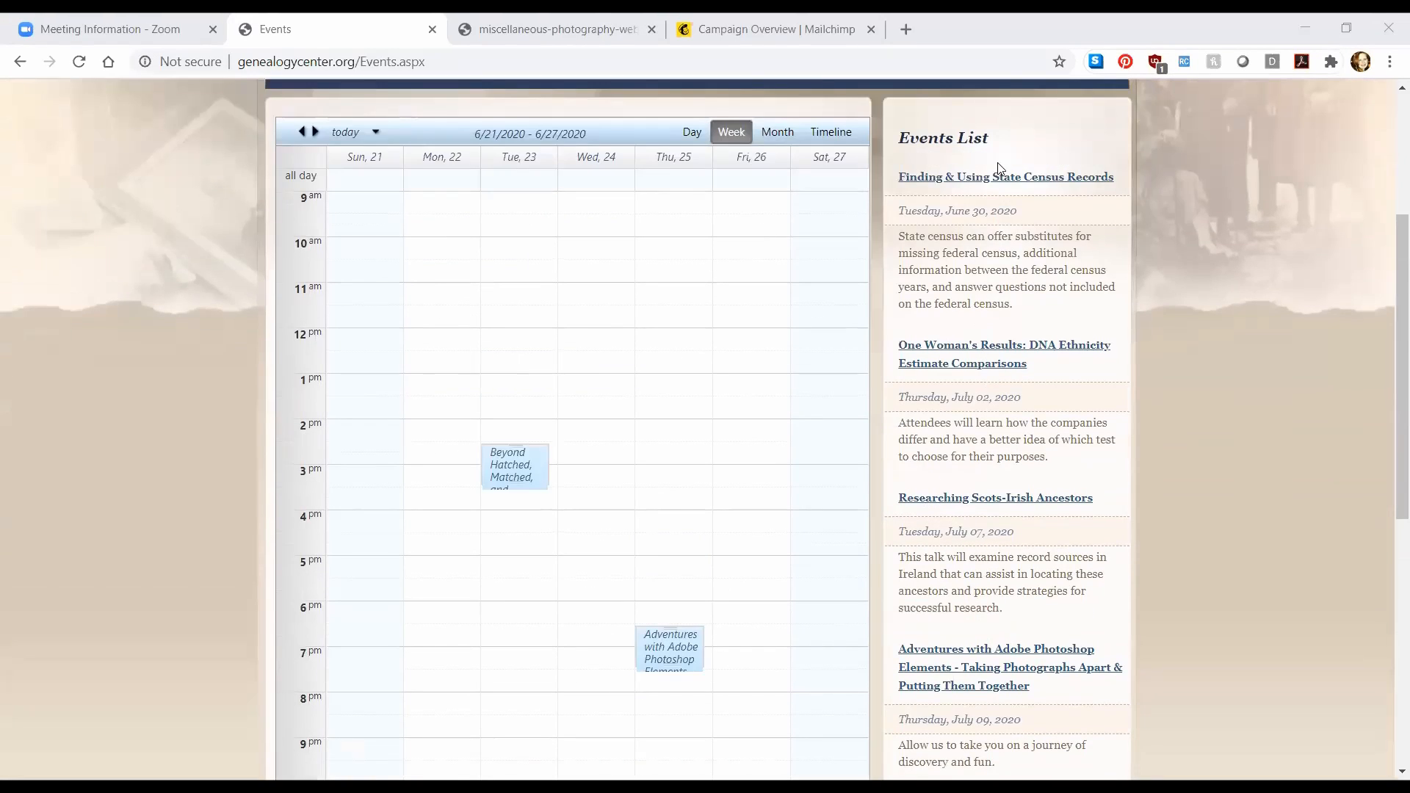
{"action": "left_click", "coordinate": [1047, 182]}
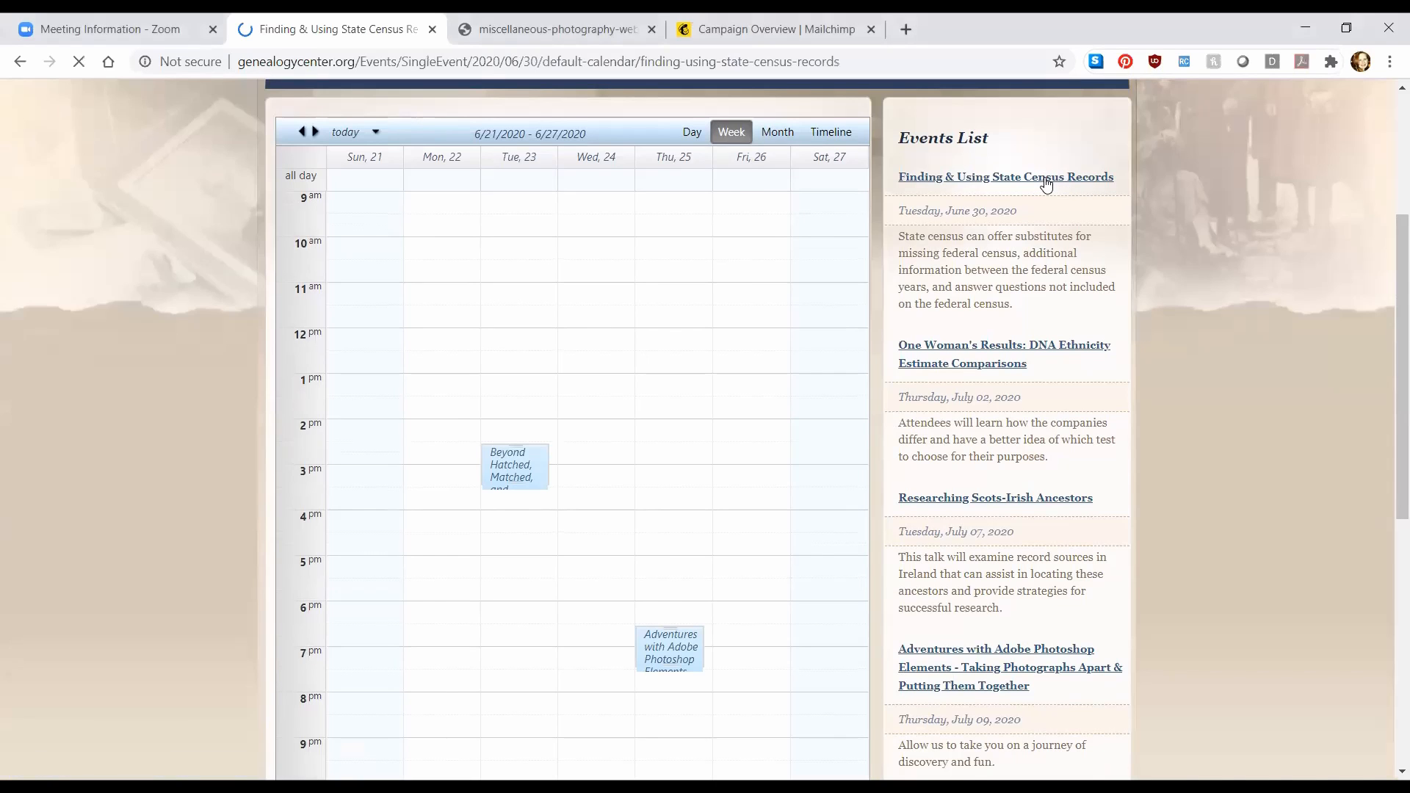
{"action": "scroll", "coordinate": [764, 463], "scroll_direction": "down", "scroll_amount": 1}
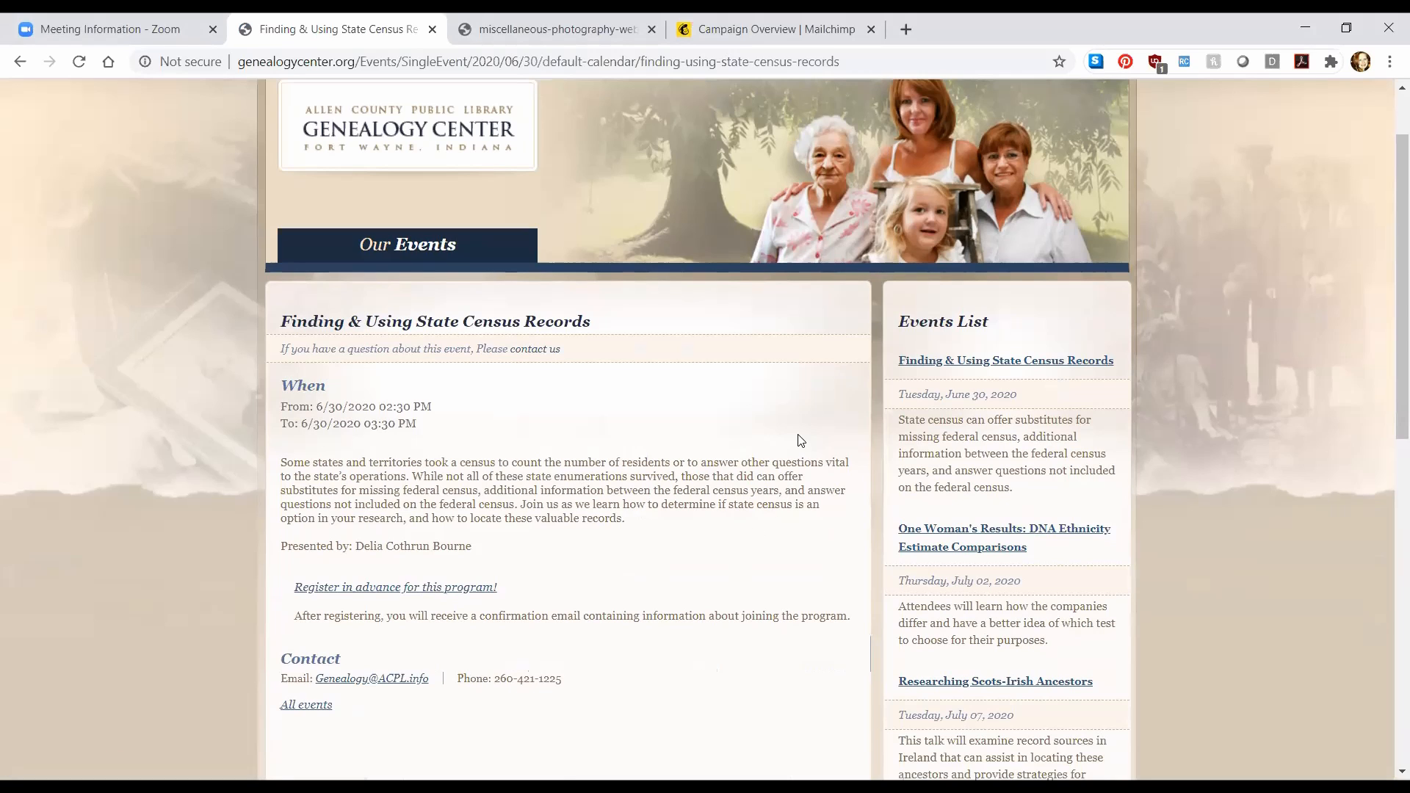
{"action": "left_click", "coordinate": [963, 537]}
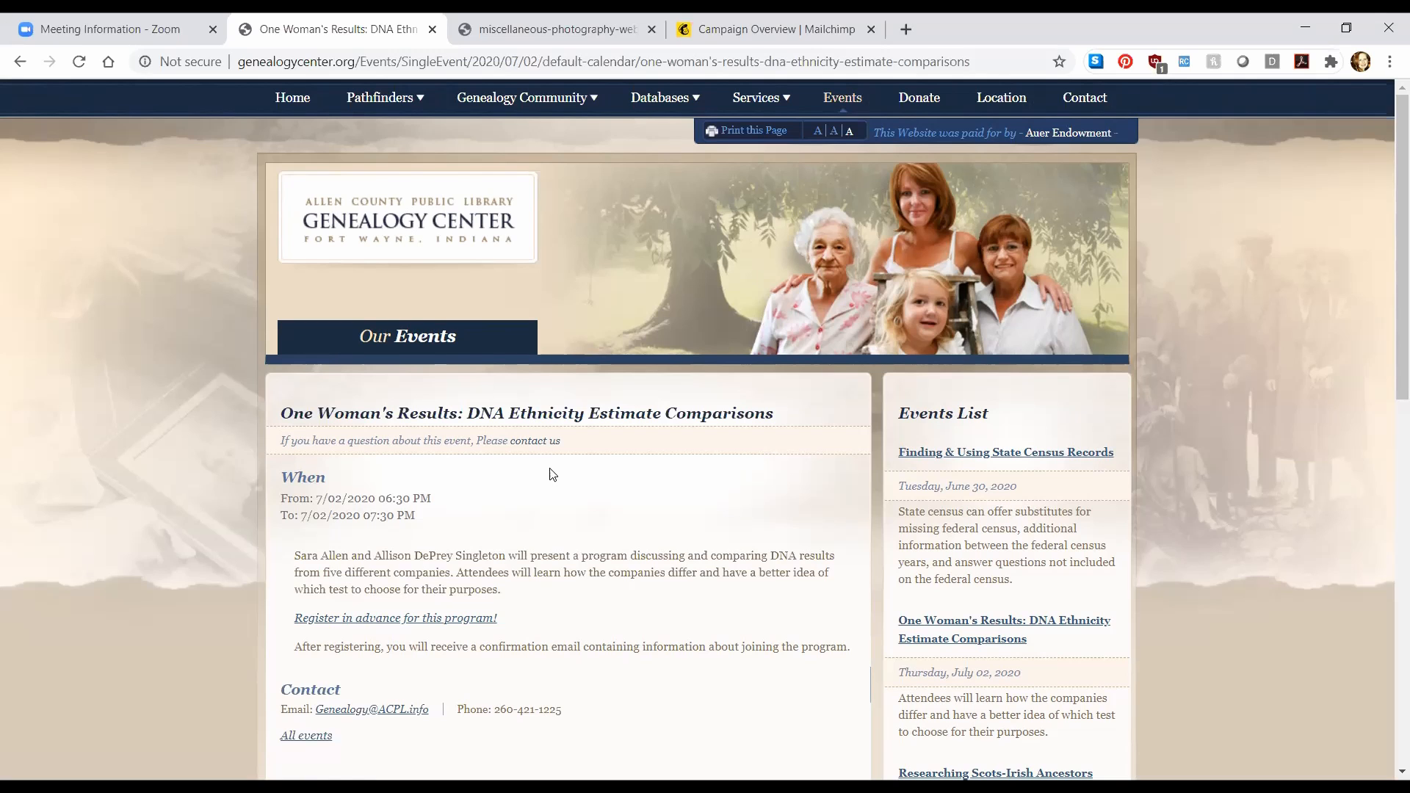
Open the Adventures with Adobe Photoshop Elements - Taking Photographs Apart & Putting Them Together event and review its title, schedule and description.
{"action": "scroll", "coordinate": [878, 484], "scroll_direction": "down", "scroll_amount": 6}
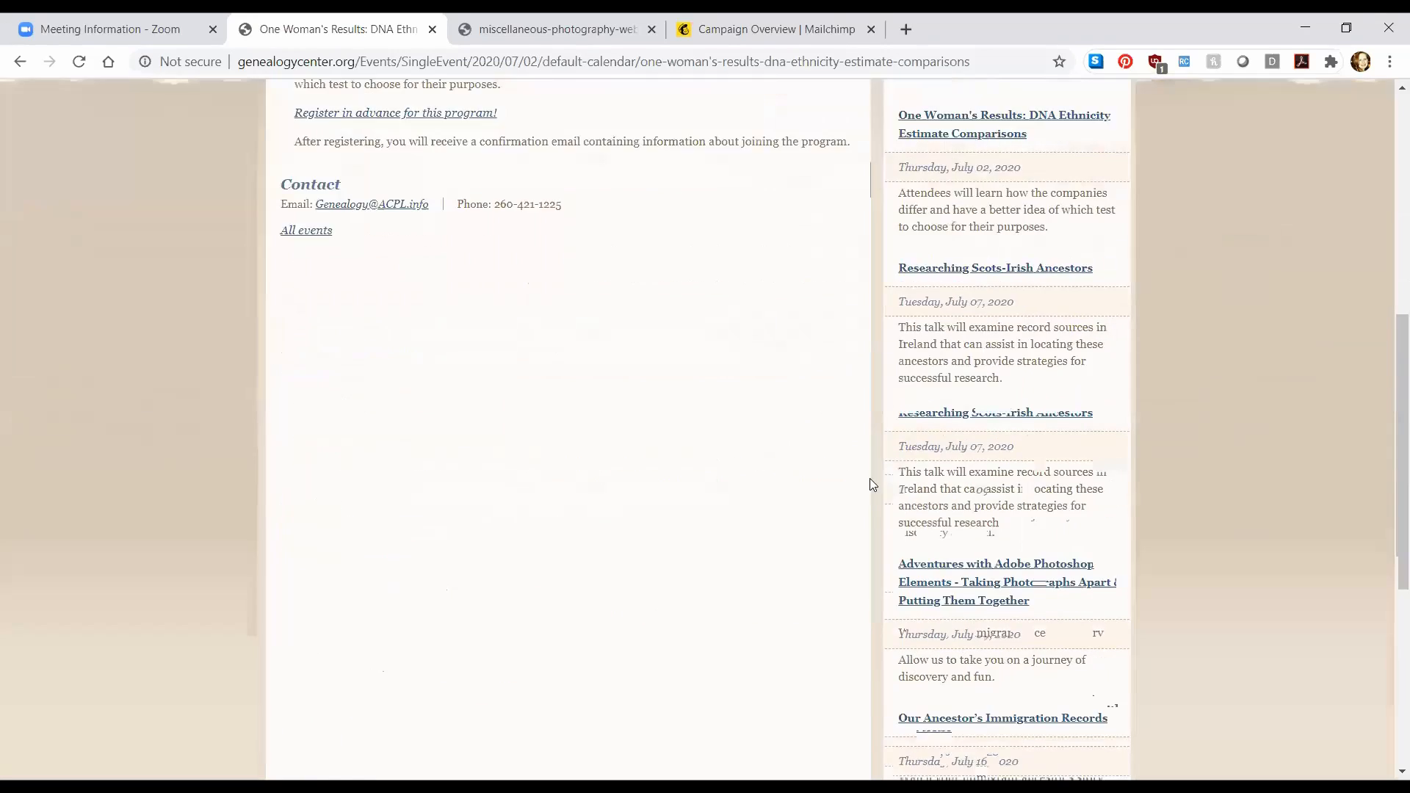
{"action": "left_click", "coordinate": [975, 401]}
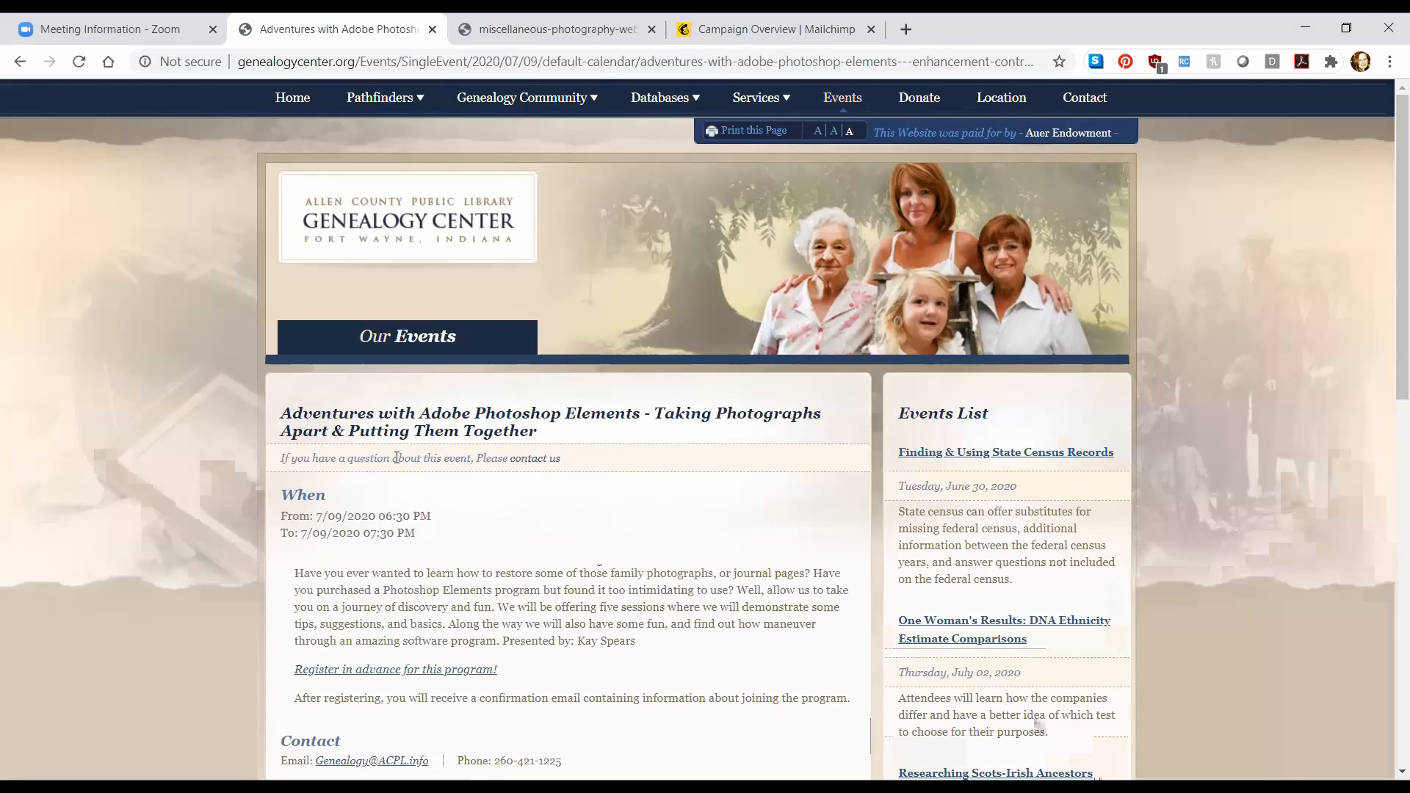
{"action": "scroll", "coordinate": [630, 488], "scroll_direction": "down", "scroll_amount": 3}
{"action": "scroll", "coordinate": [598, 588], "scroll_direction": "up", "scroll_amount": 3}
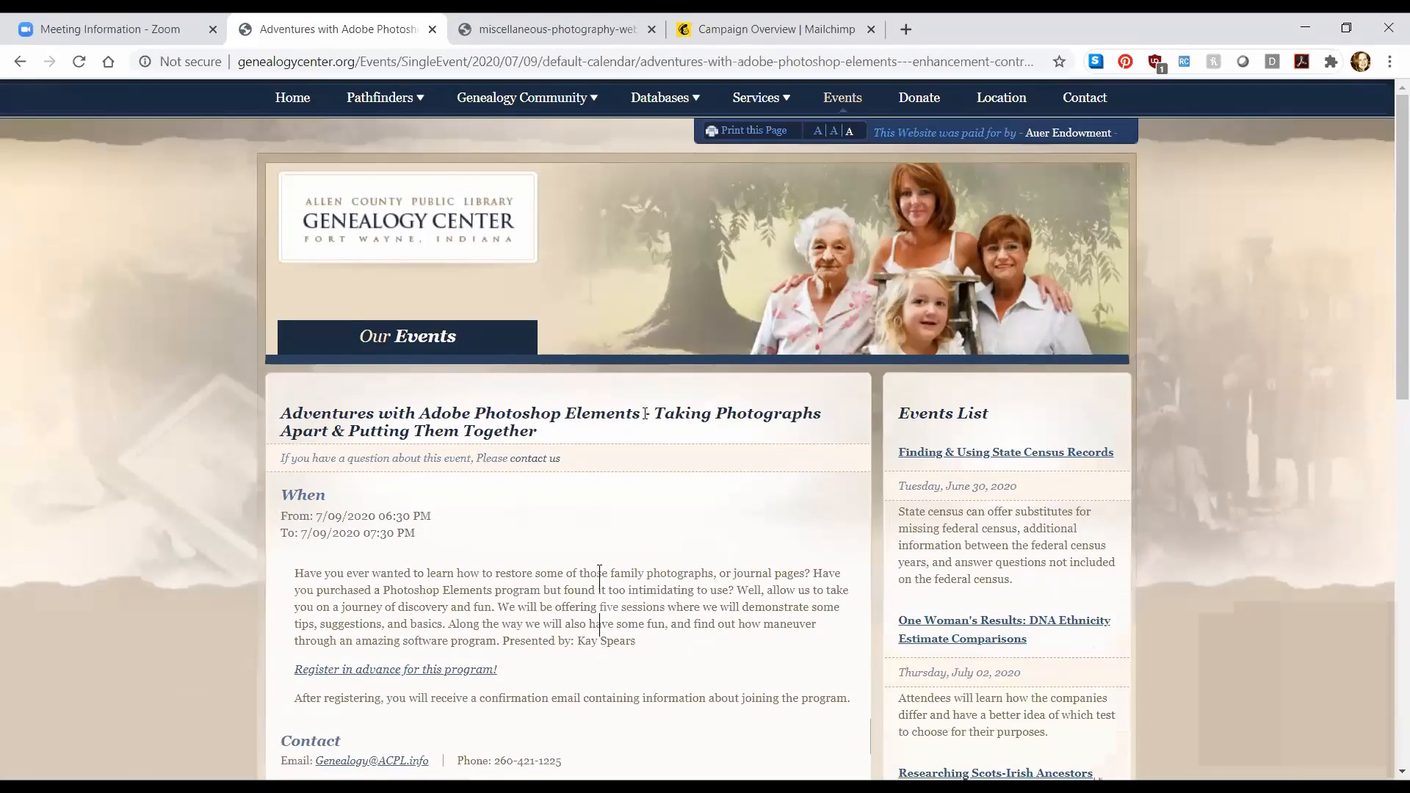
{"action": "left_click_drag", "start_coordinate": [655, 414], "coordinate": [690, 441]}
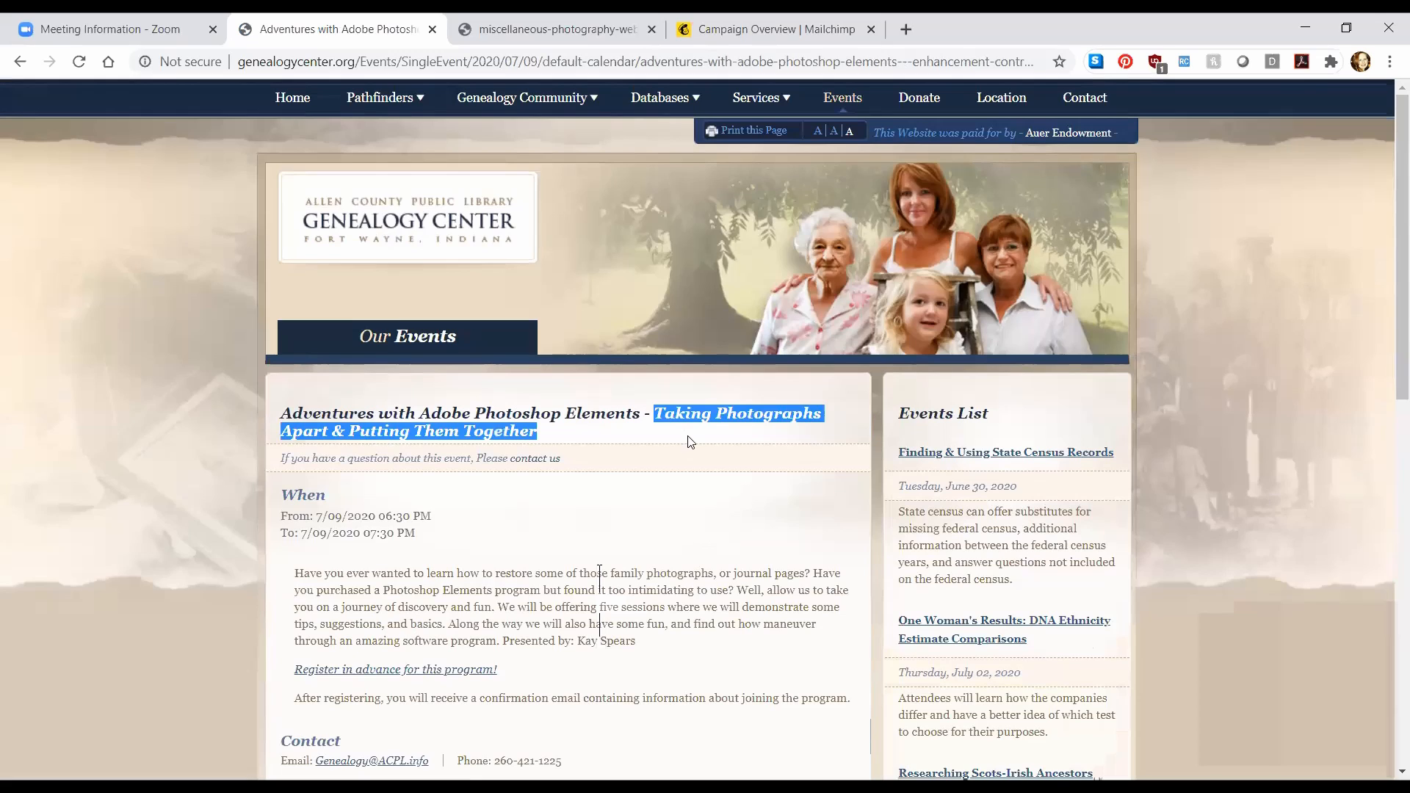
{"action": "left_click", "coordinate": [689, 438]}
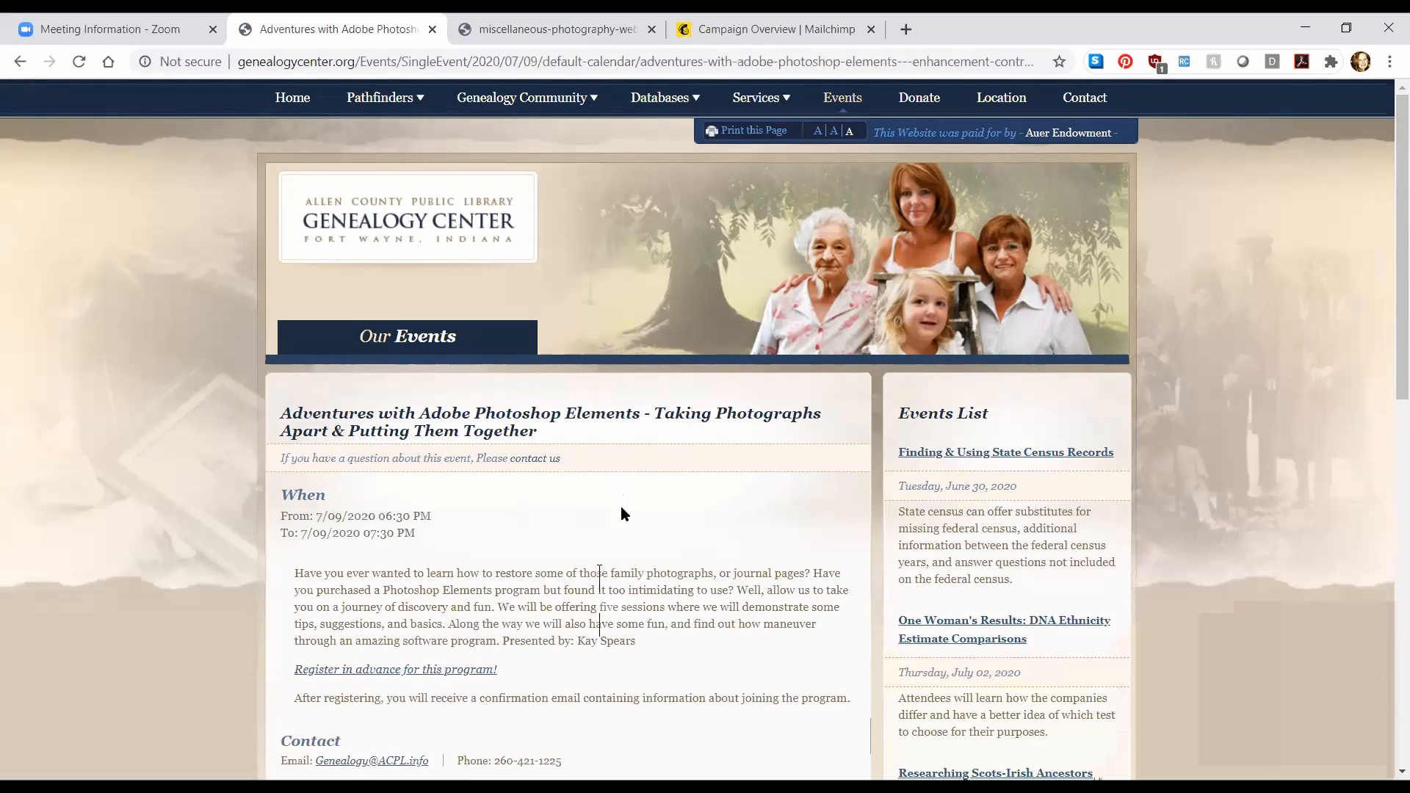
{"action": "scroll", "coordinate": [683, 558], "scroll_direction": "down", "scroll_amount": 2}
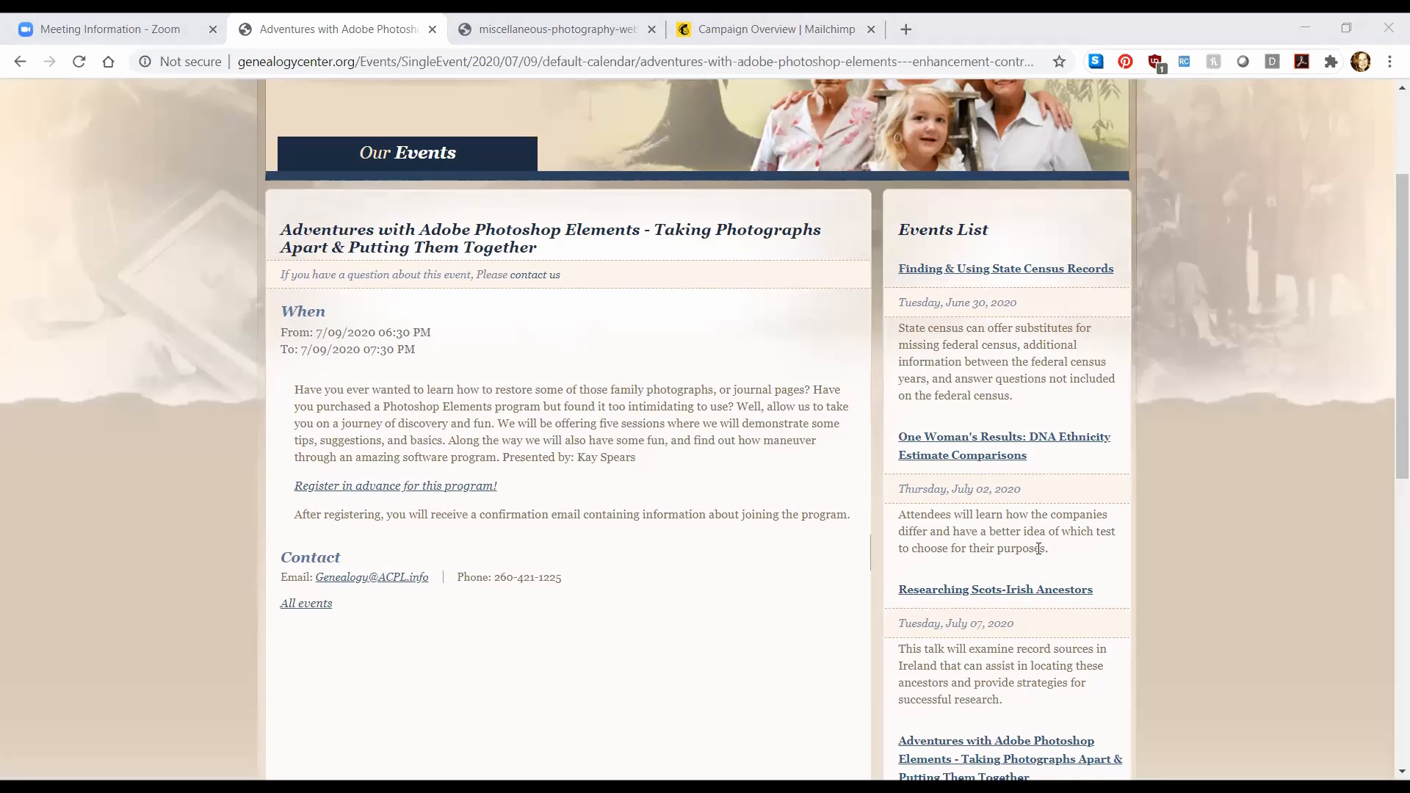
{"action": "scroll", "coordinate": [702, 477], "scroll_direction": "up", "scroll_amount": 3}
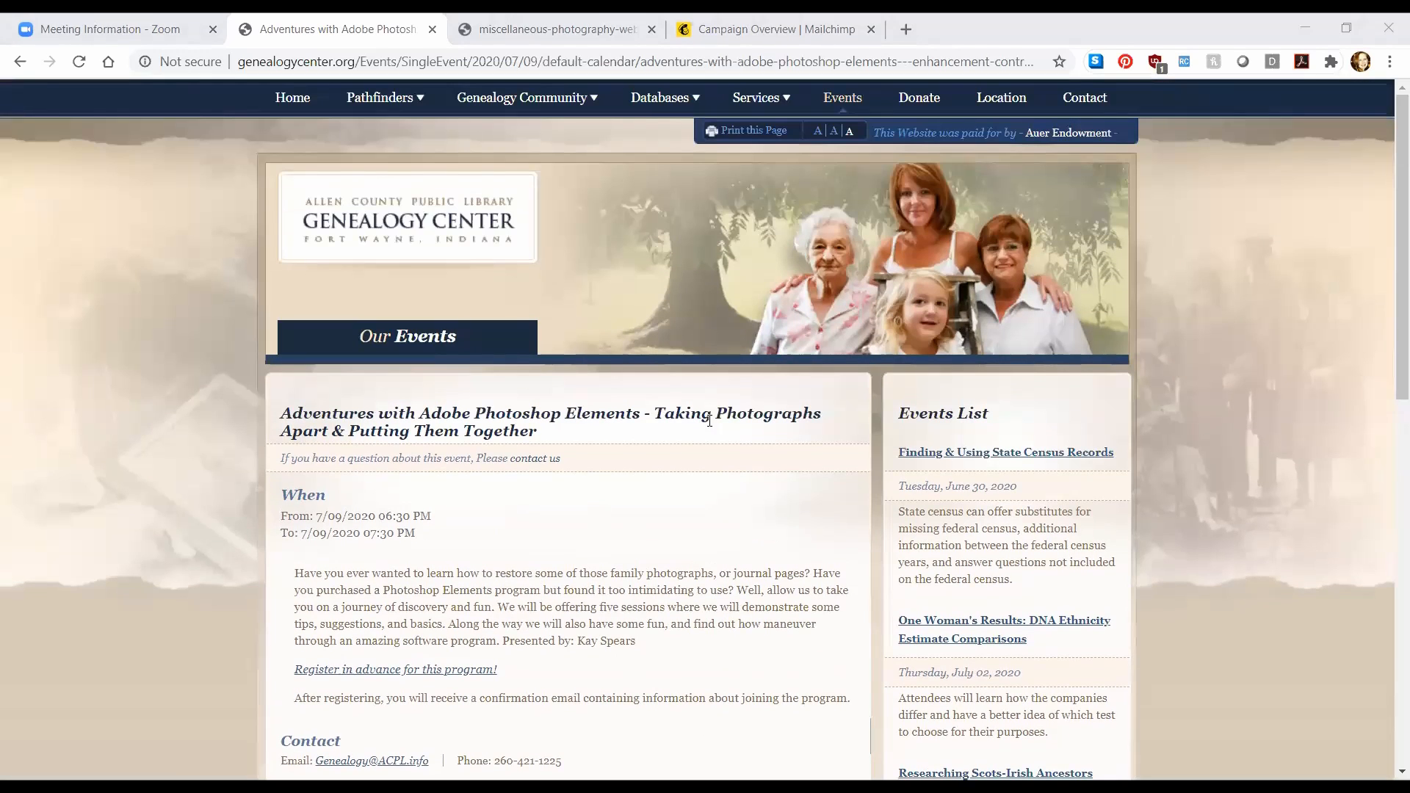